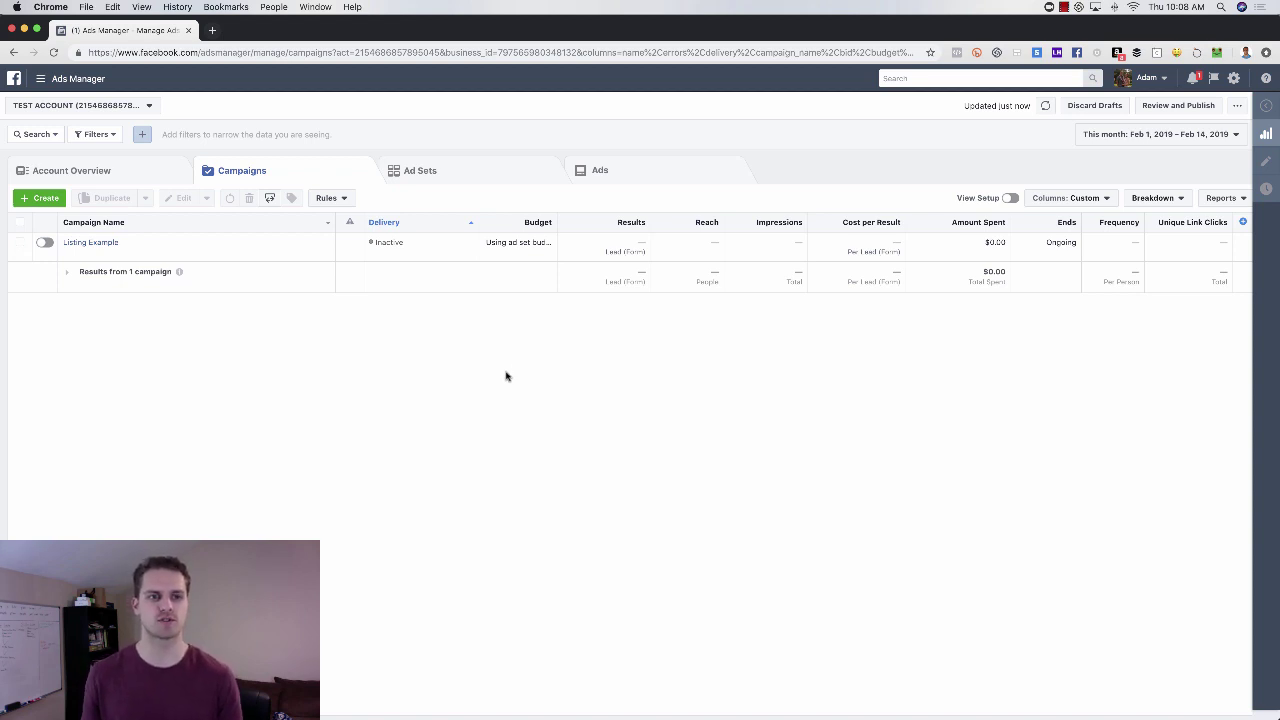
# - Go to facebook.com/ads/manager to load the ads management page
pyautogui.click(234, 52)
pyautogui.write('fae')
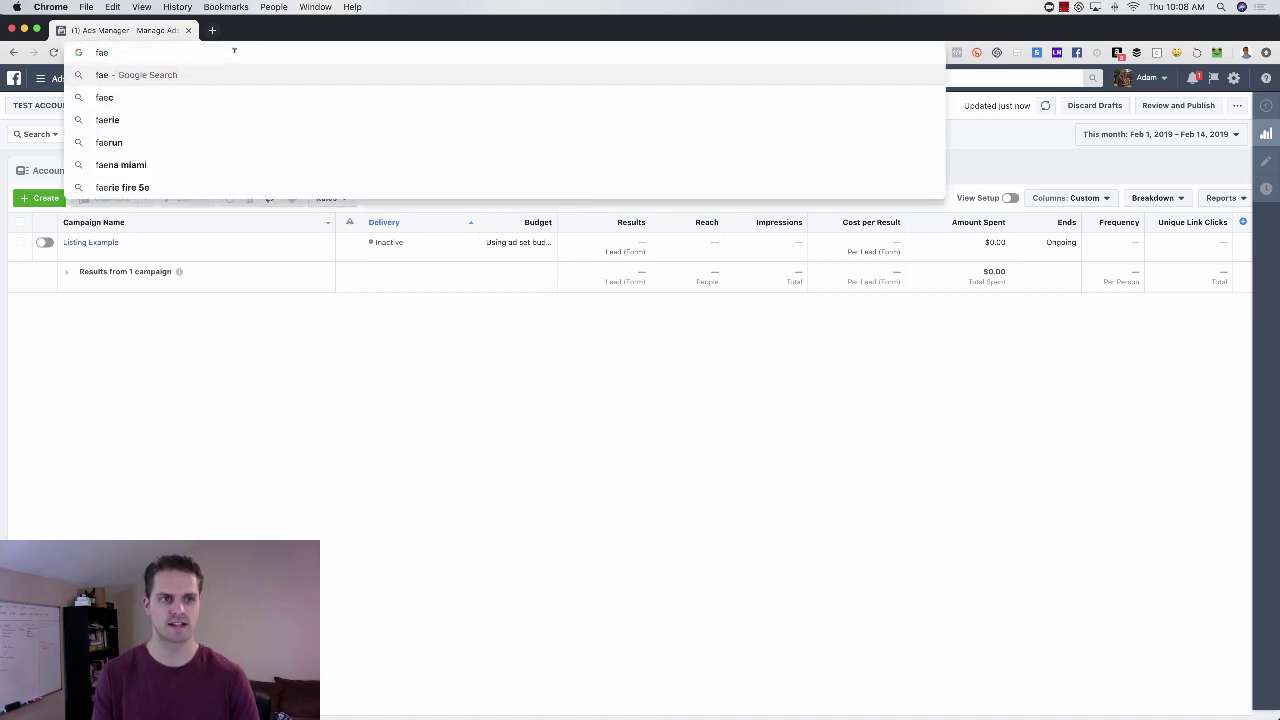
pyautogui.press('BackSpace')
pyautogui.write('cebook.com/')
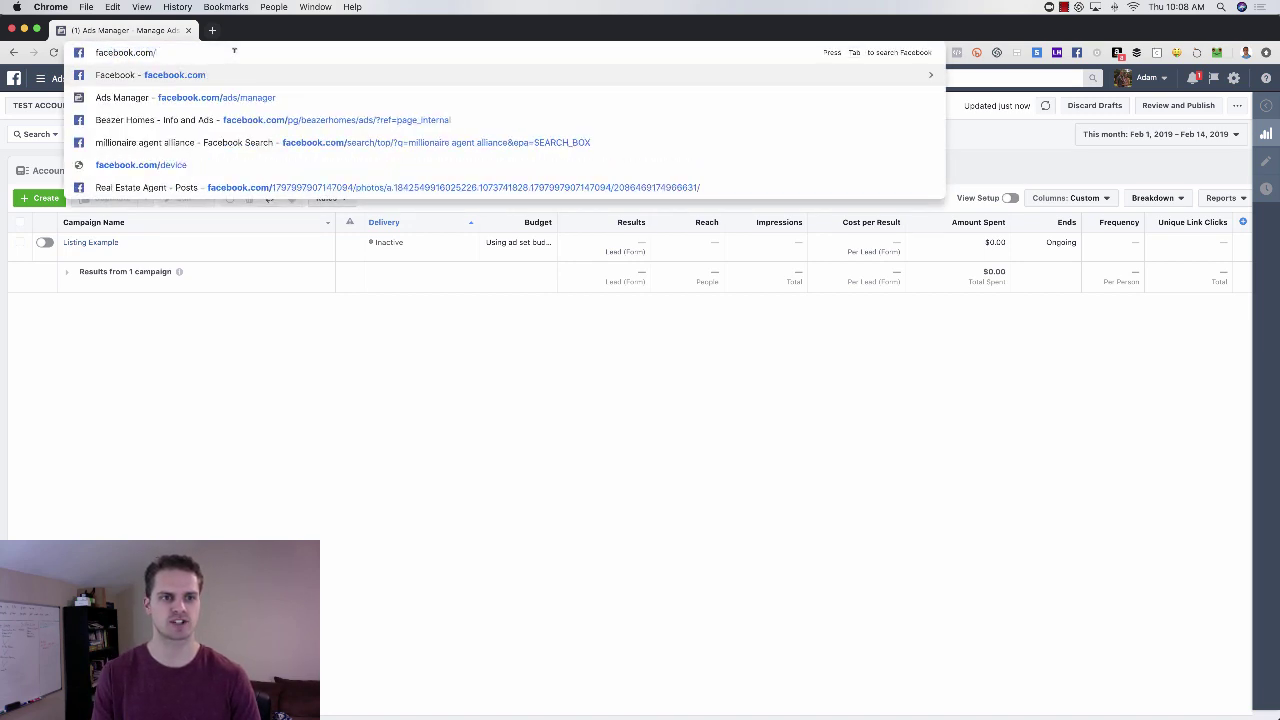
pyautogui.write('ads/')
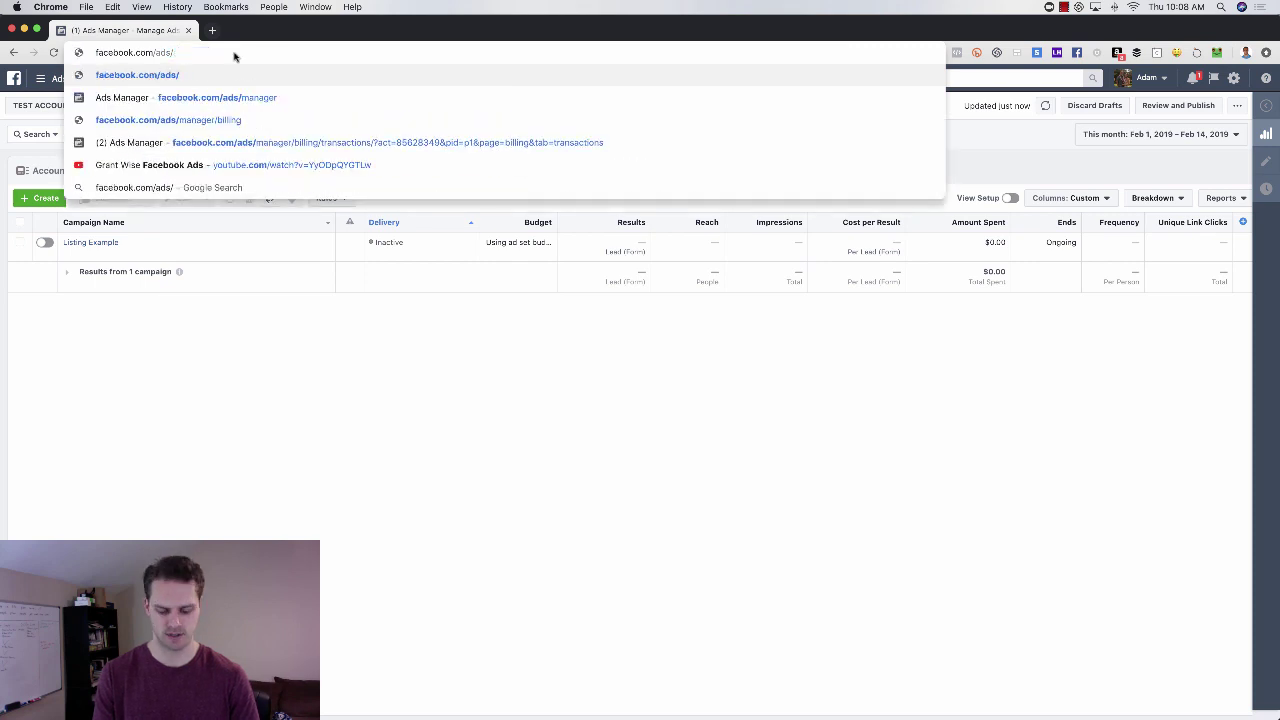
pyautogui.write('manager')
pyautogui.press('Return')
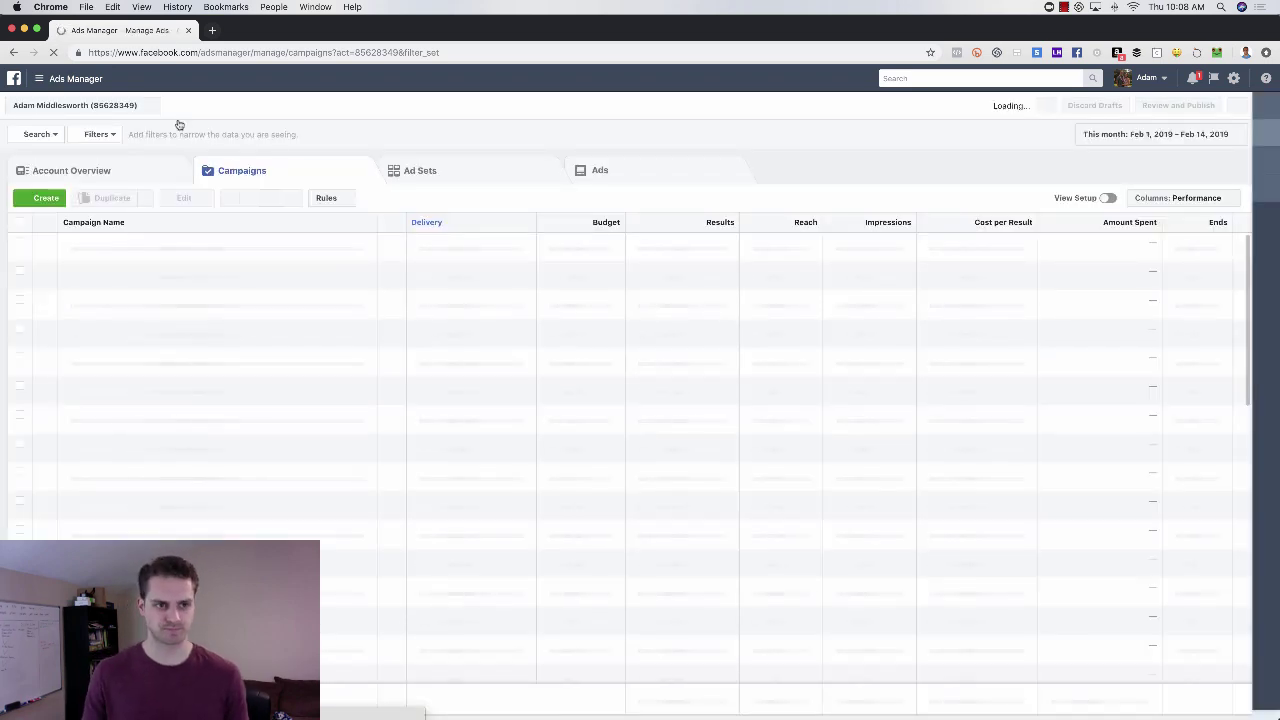
# - Switch the active ad account to TEST ACCOUNT
pyautogui.click(114, 105)
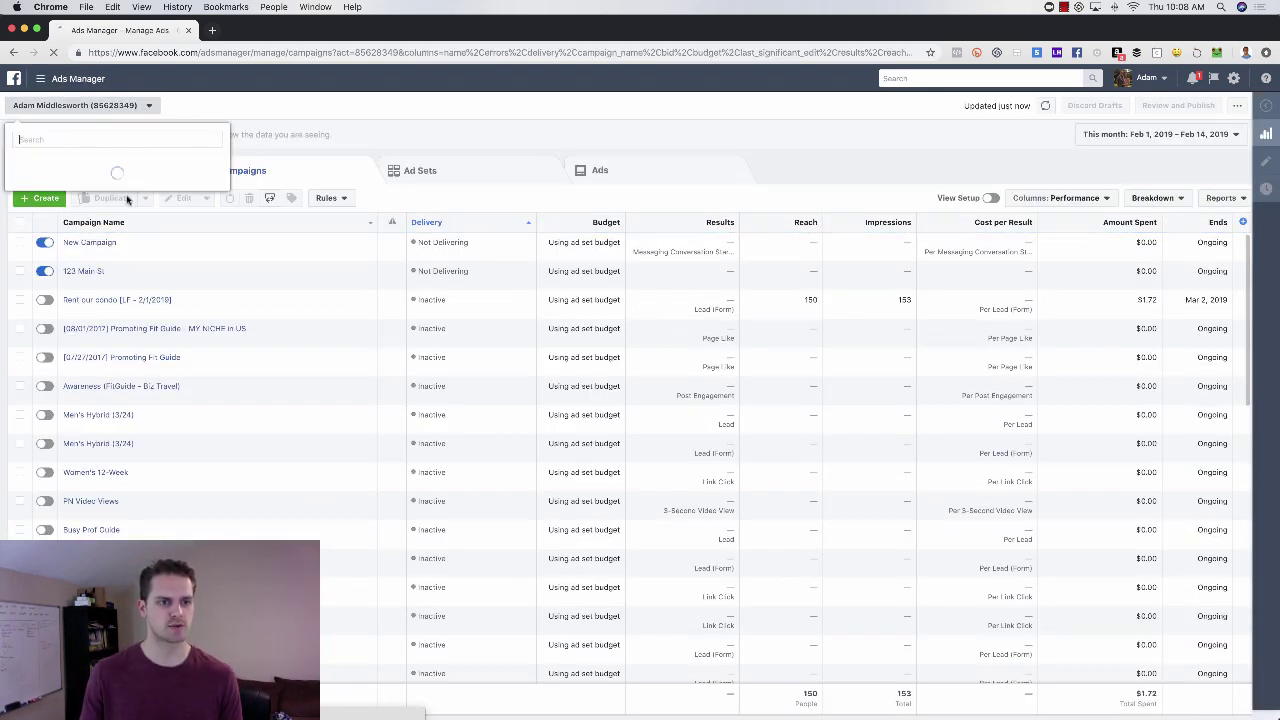
pyautogui.scroll(-10, 123, 265)
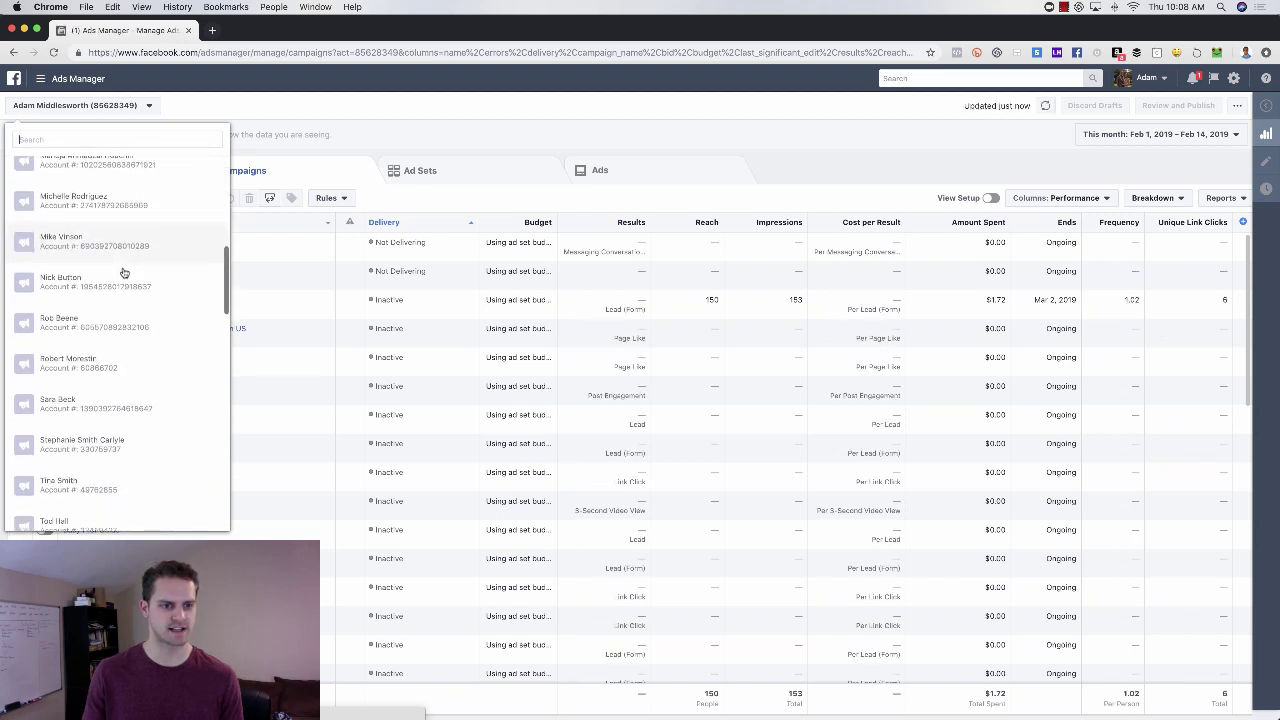
pyautogui.scroll(-10, 123, 272)
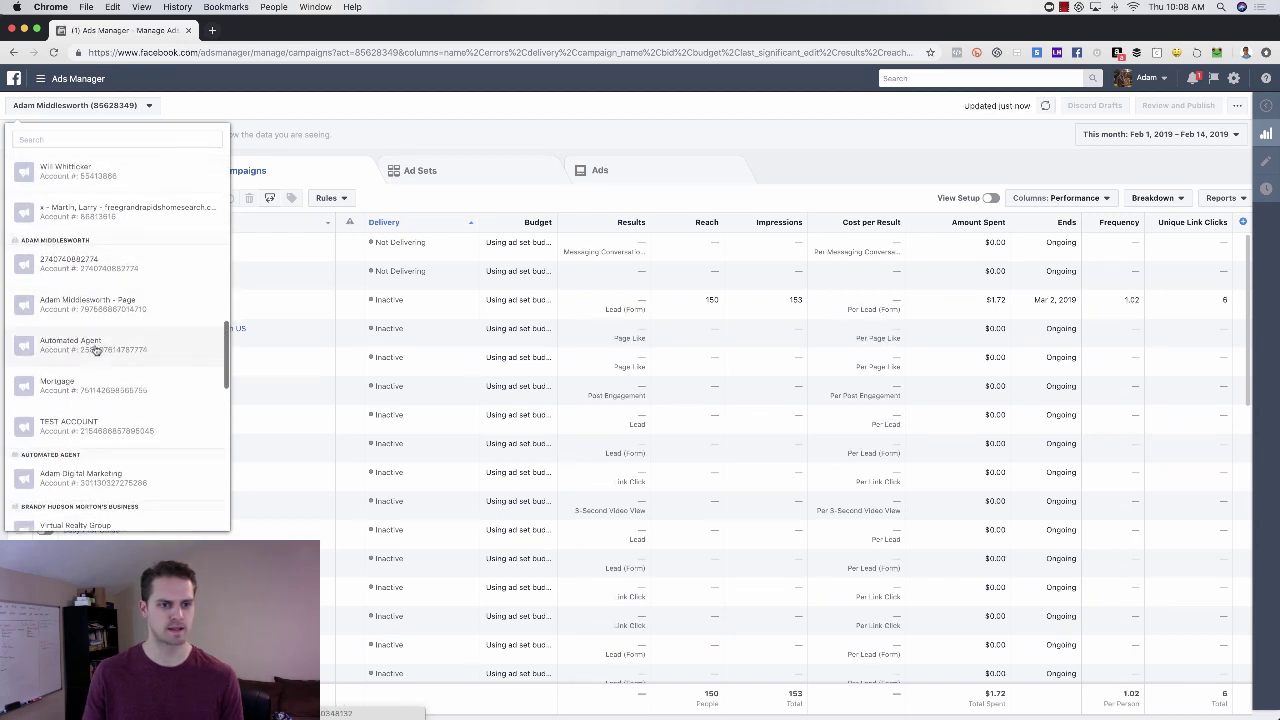
pyautogui.scroll(5, 120, 250)
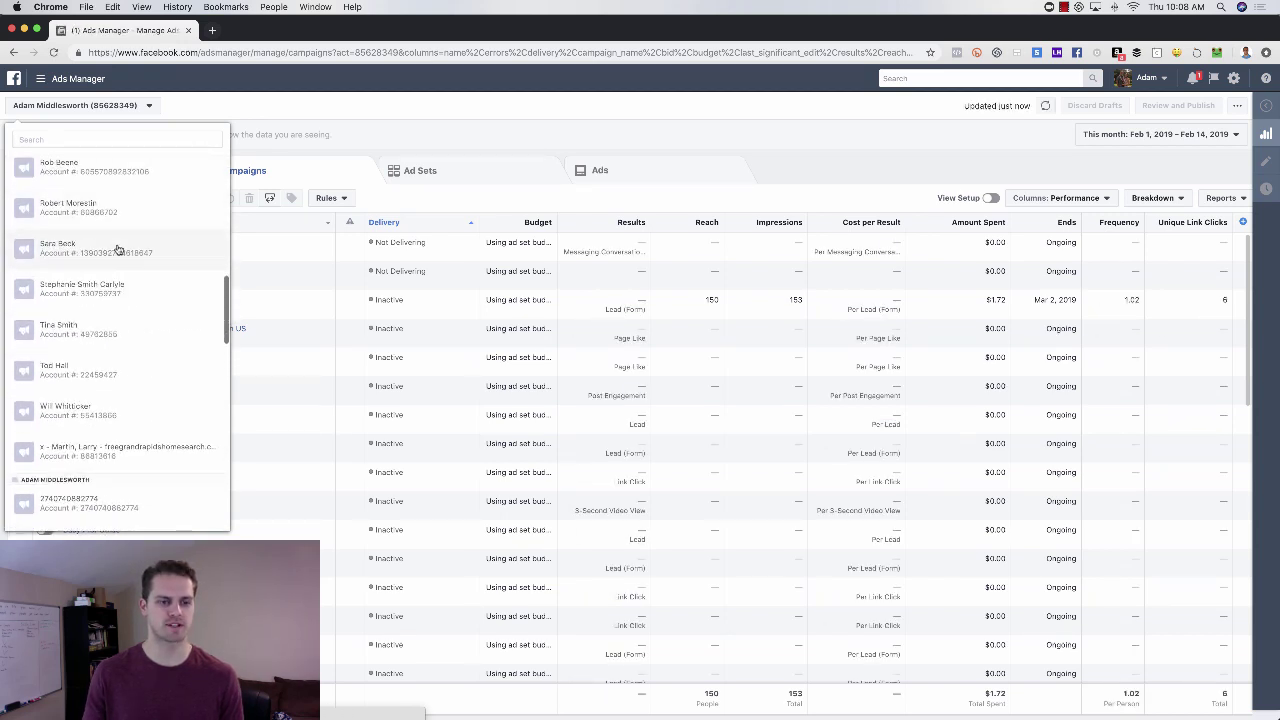
pyautogui.scroll(-5, 117, 249)
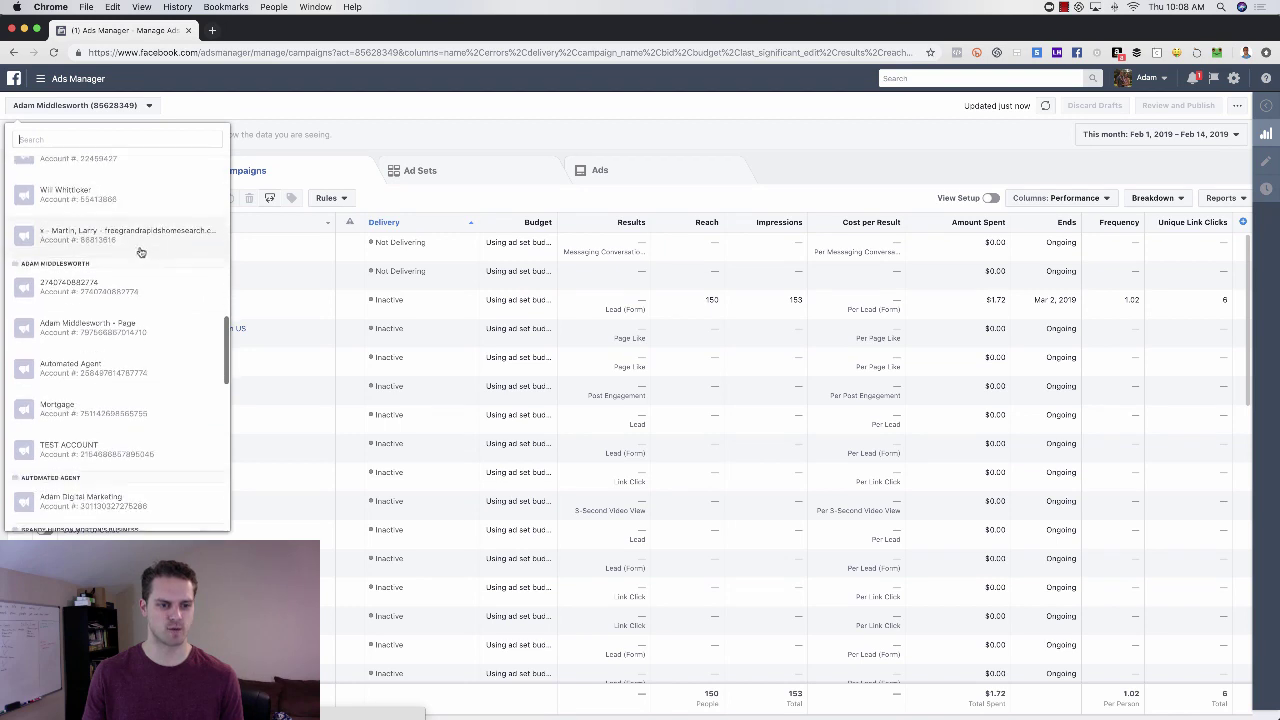
pyautogui.click(115, 452)
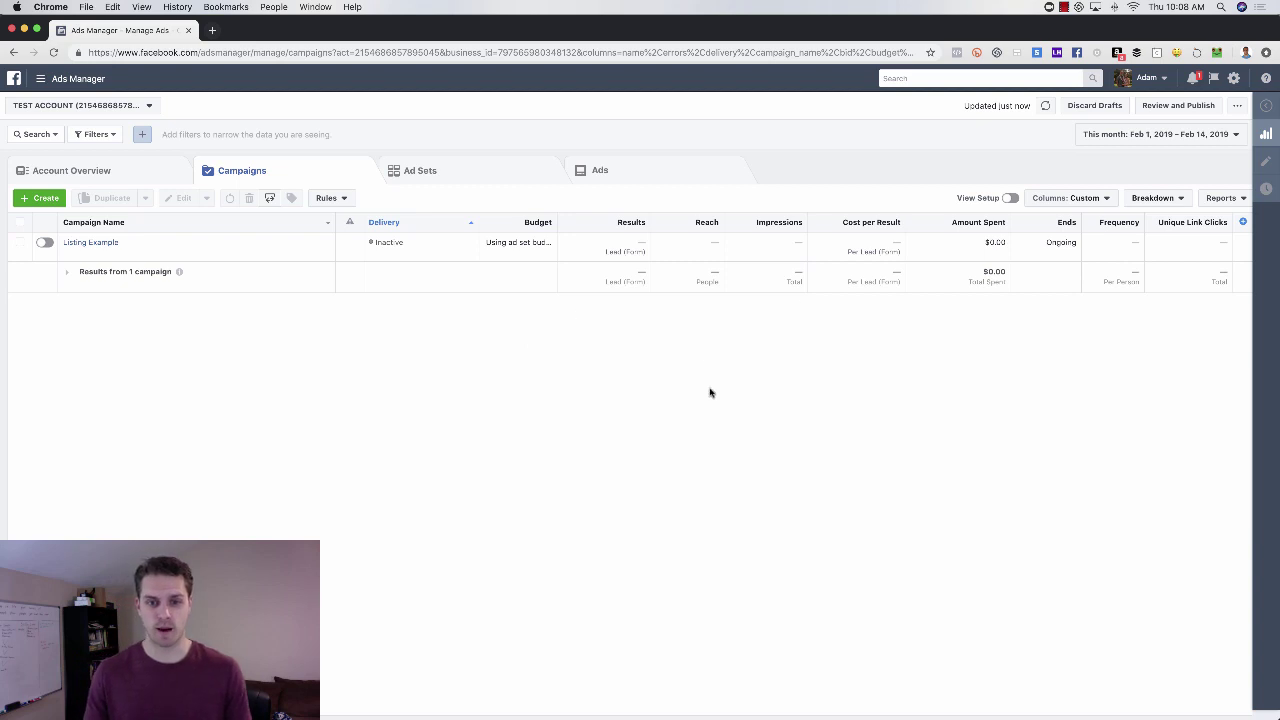
# - Start a new campaign without resuming the previous draft, and choose Lead generation as its marketing objective
pyautogui.click(41, 199)
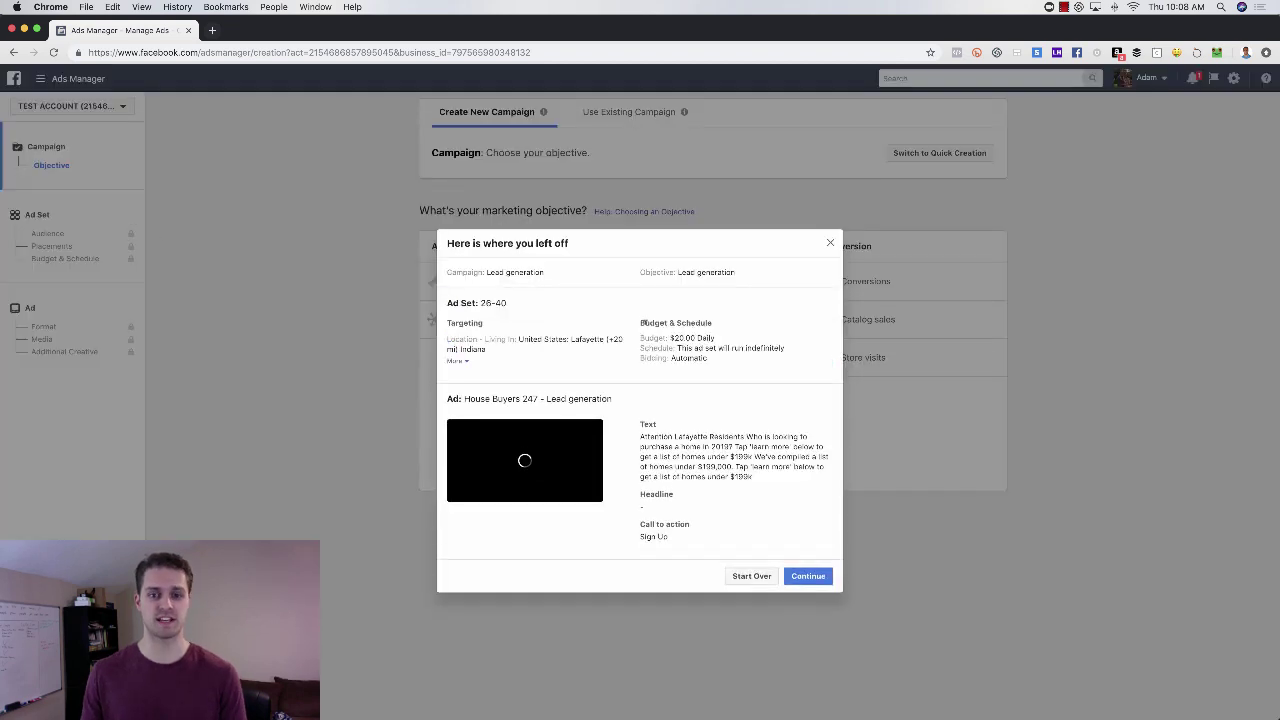
pyautogui.click(829, 243)
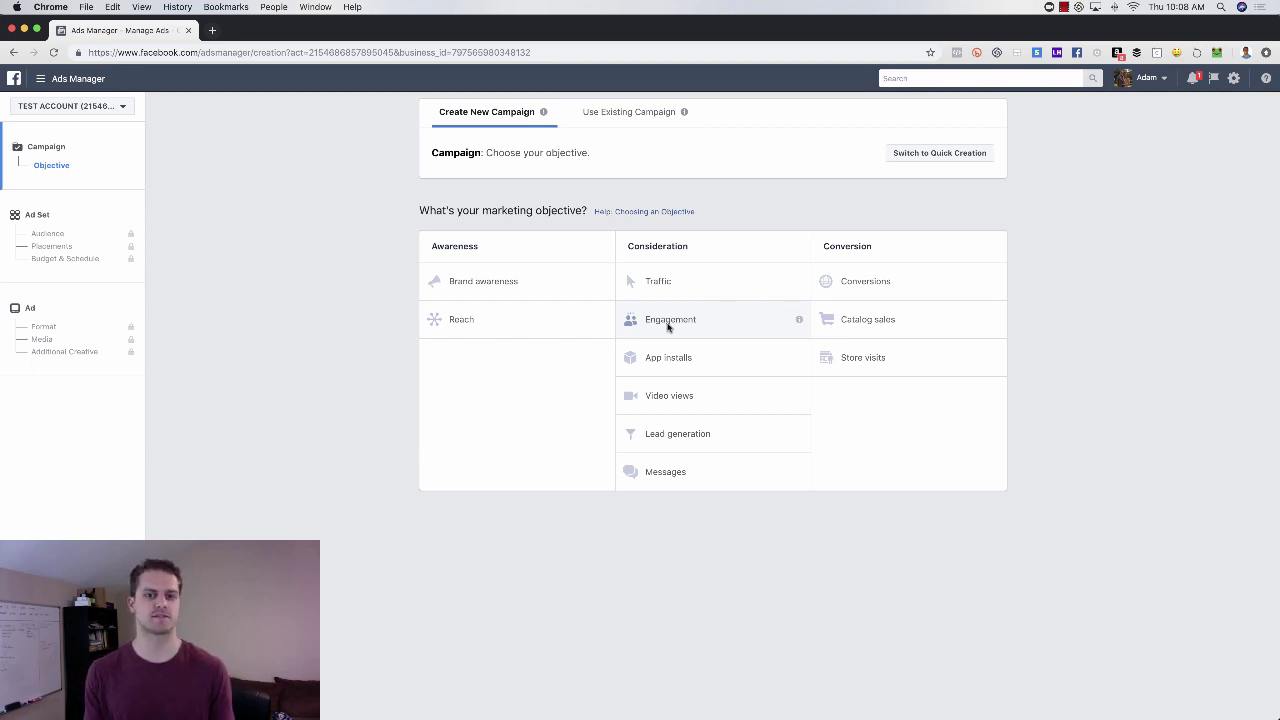
pyautogui.moveTo(602, 284)
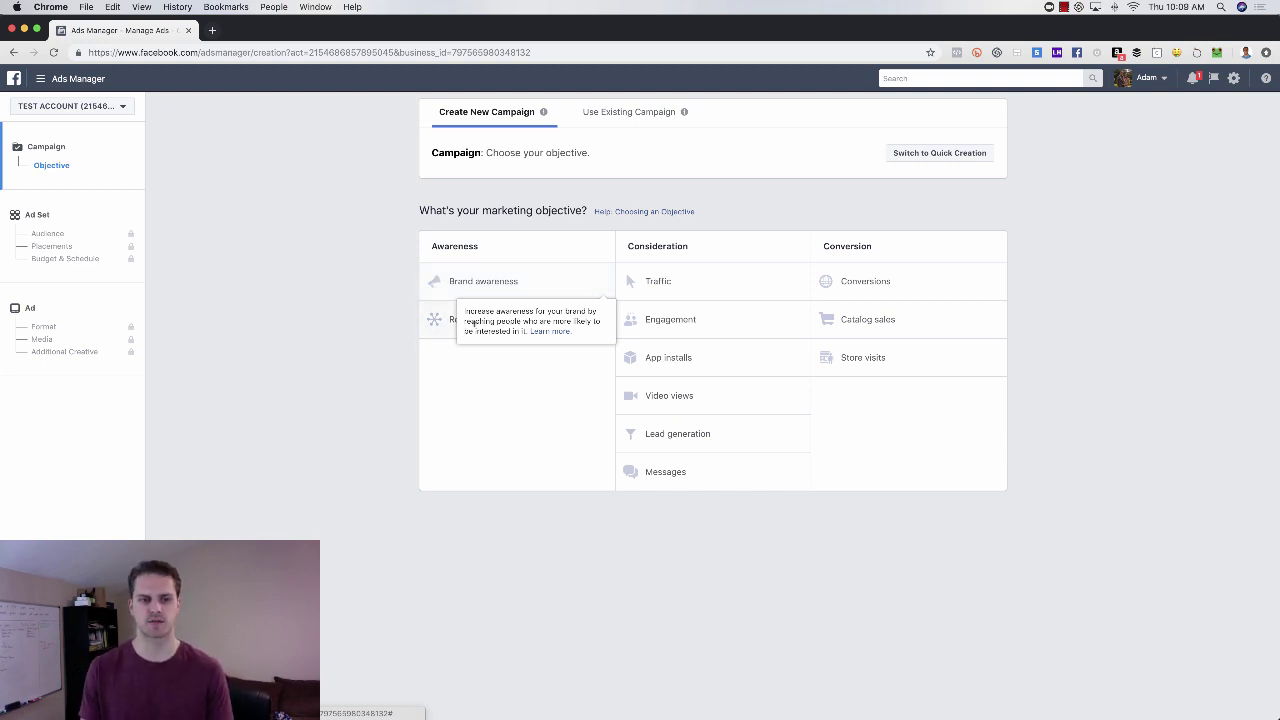
pyautogui.moveTo(604, 320)
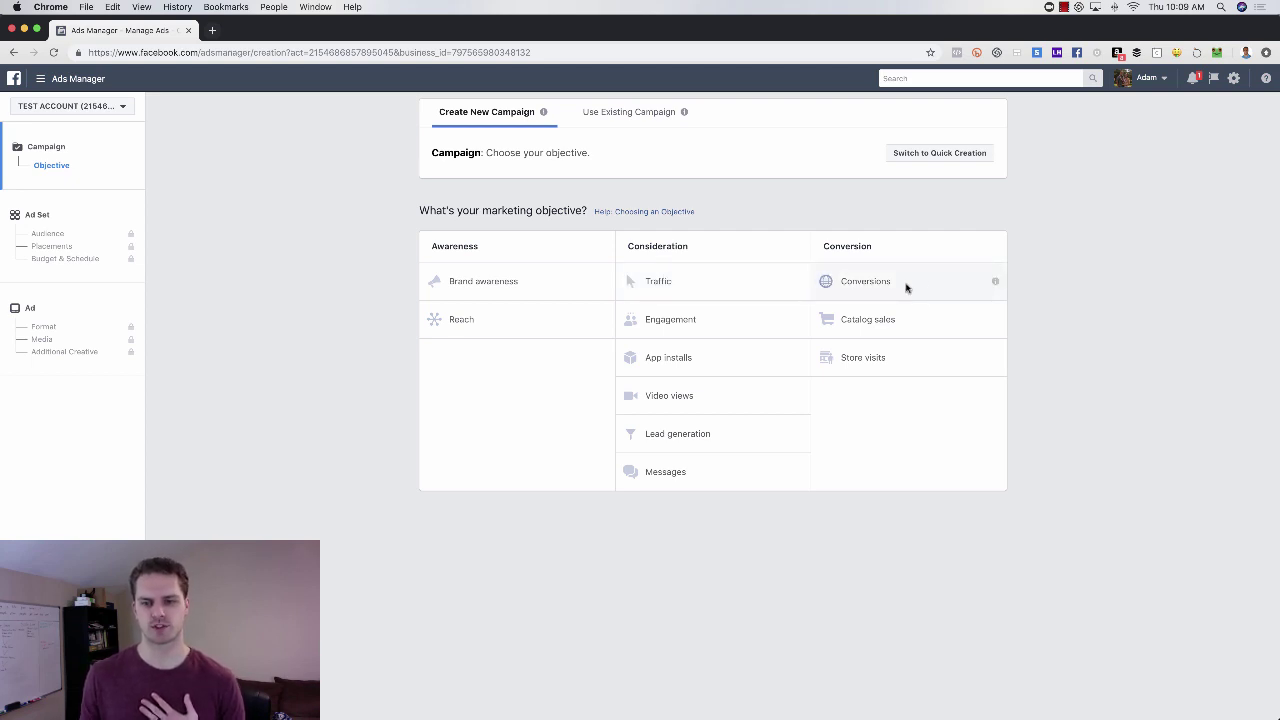
pyautogui.moveTo(996, 283)
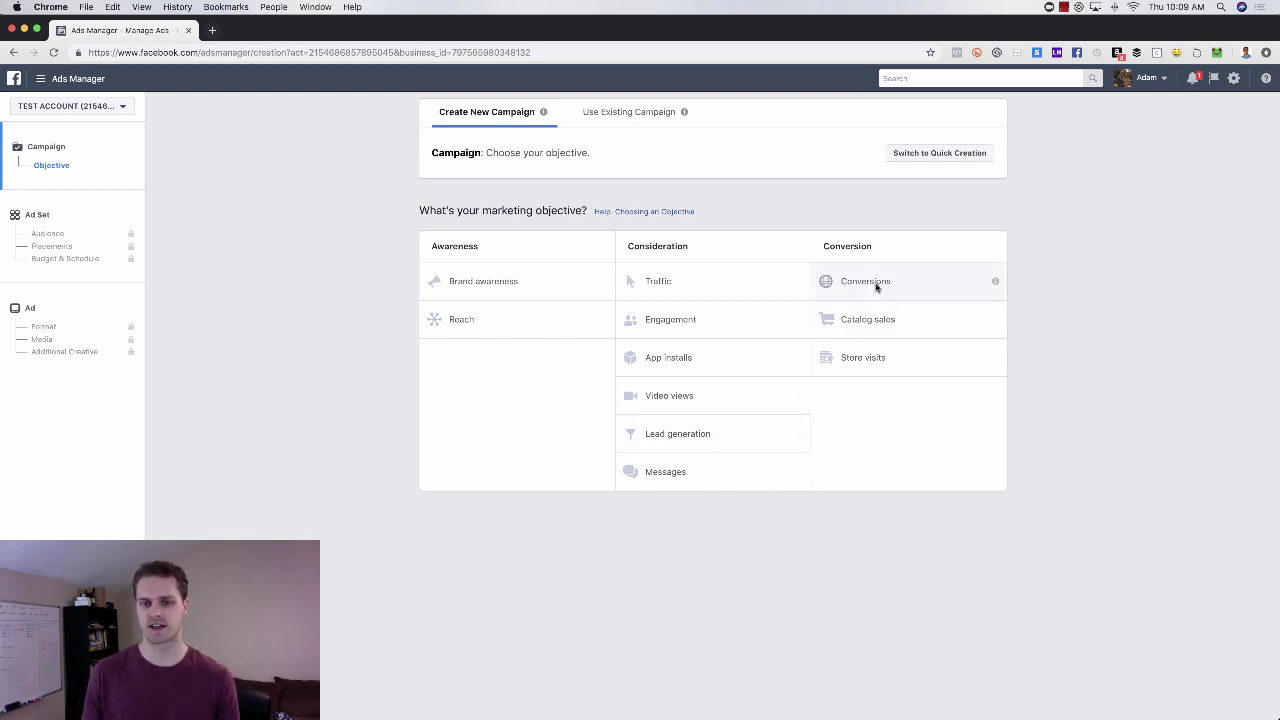
pyautogui.moveTo(799, 435)
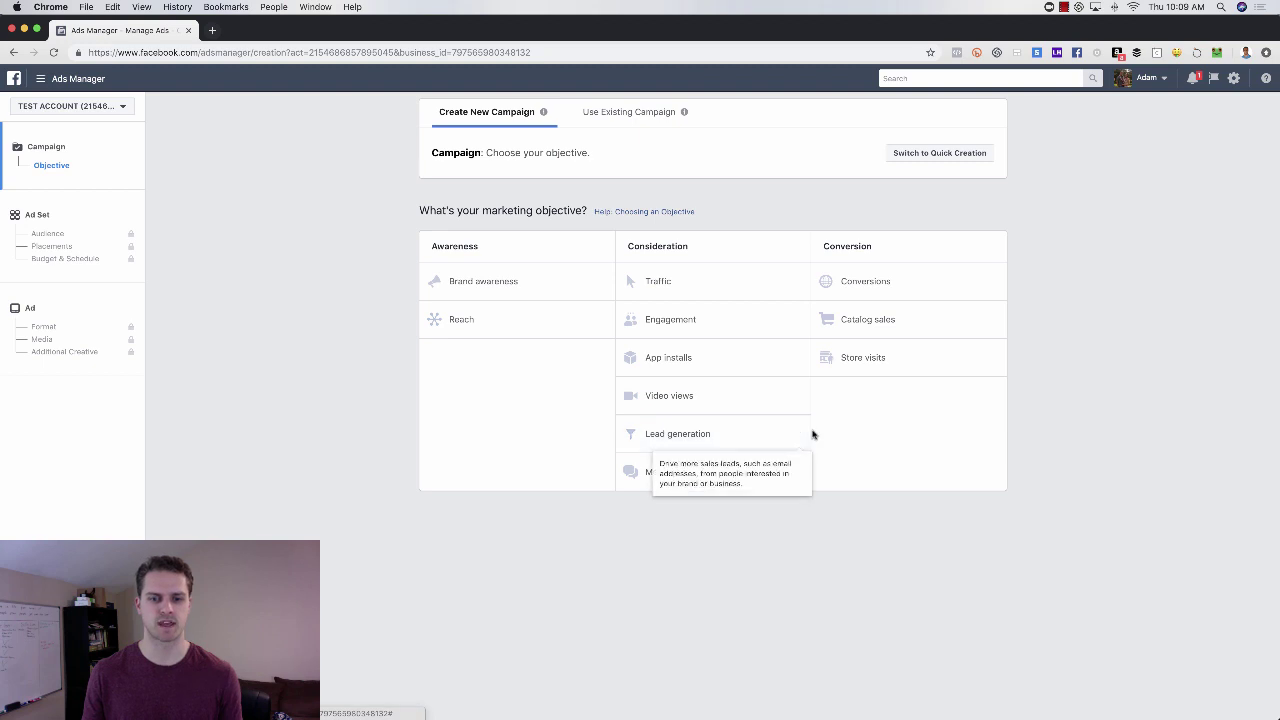
pyautogui.moveTo(800, 396)
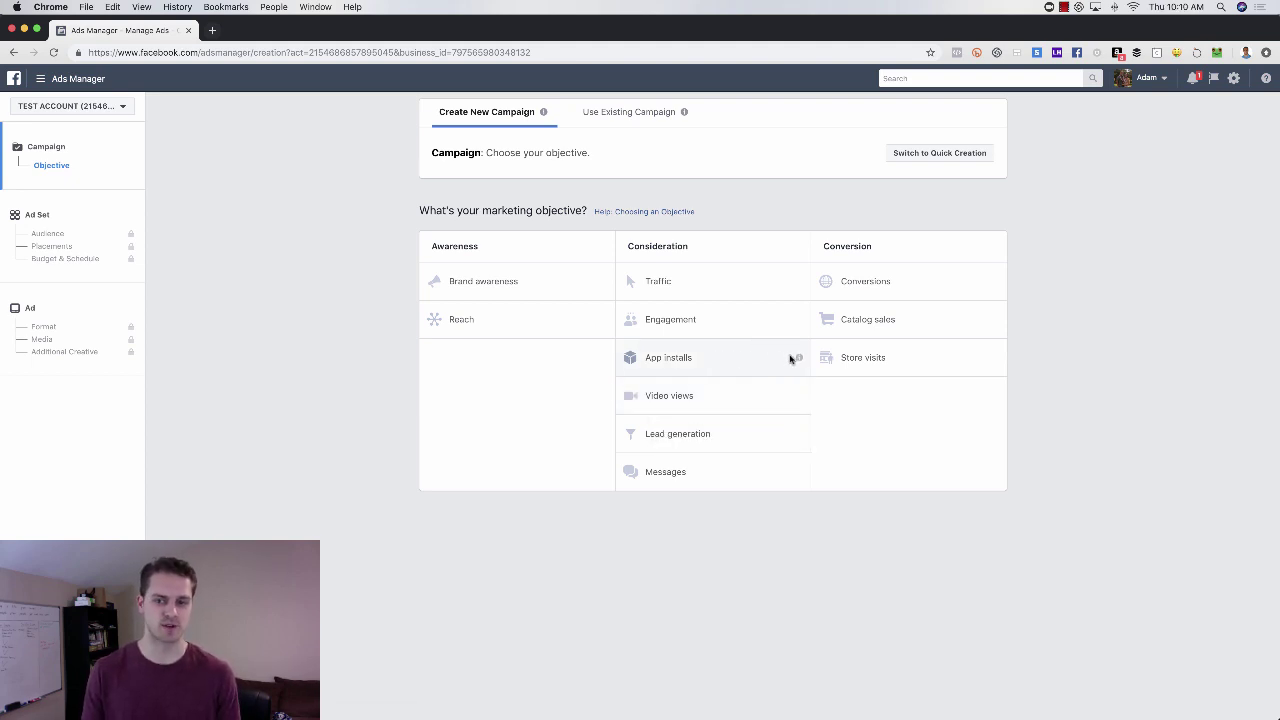
pyautogui.moveTo(799, 358)
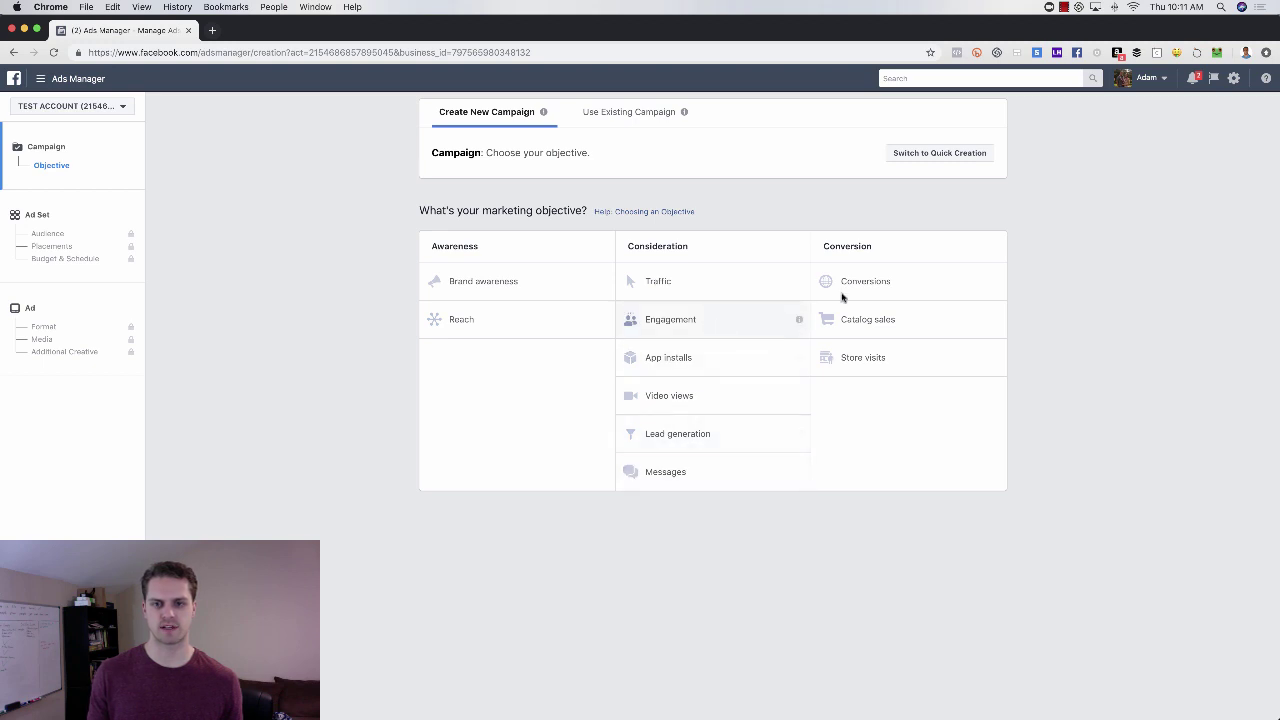
pyautogui.click(680, 436)
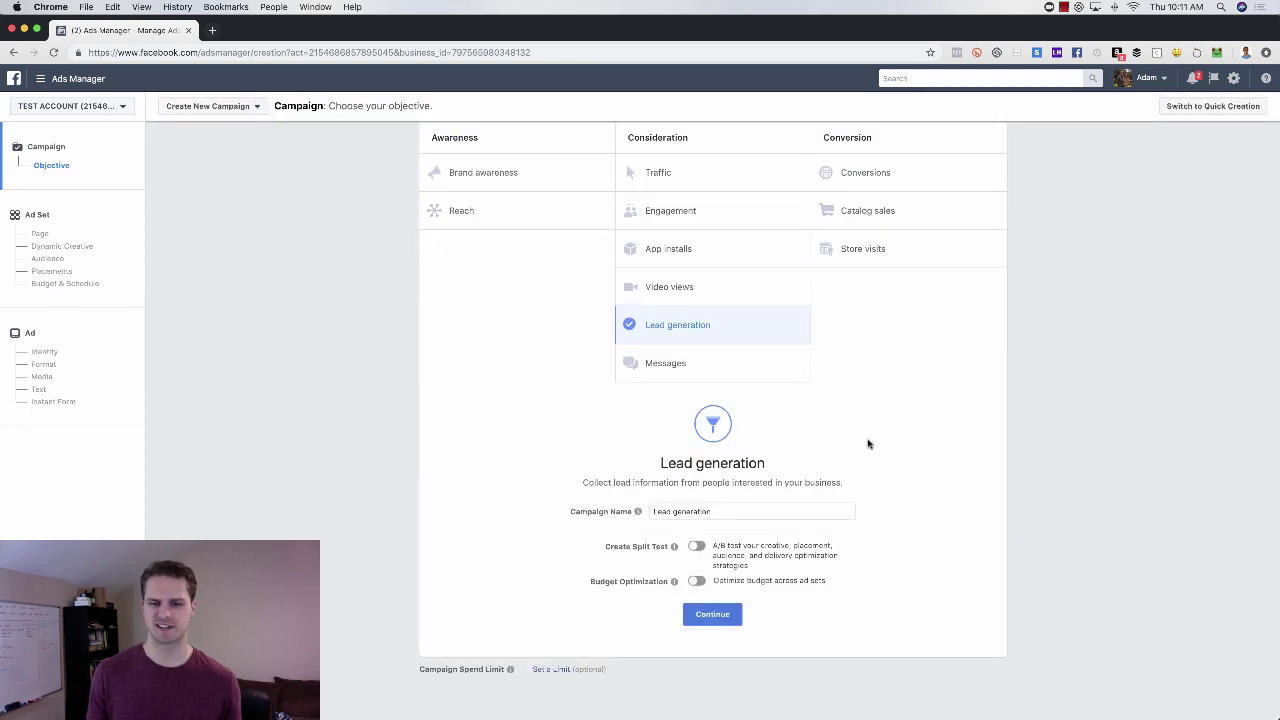
# - Name the campaign "FHA (LF - 2/14/2019)" and continue to the ad set setup
pyautogui.tripleClick(725, 511)
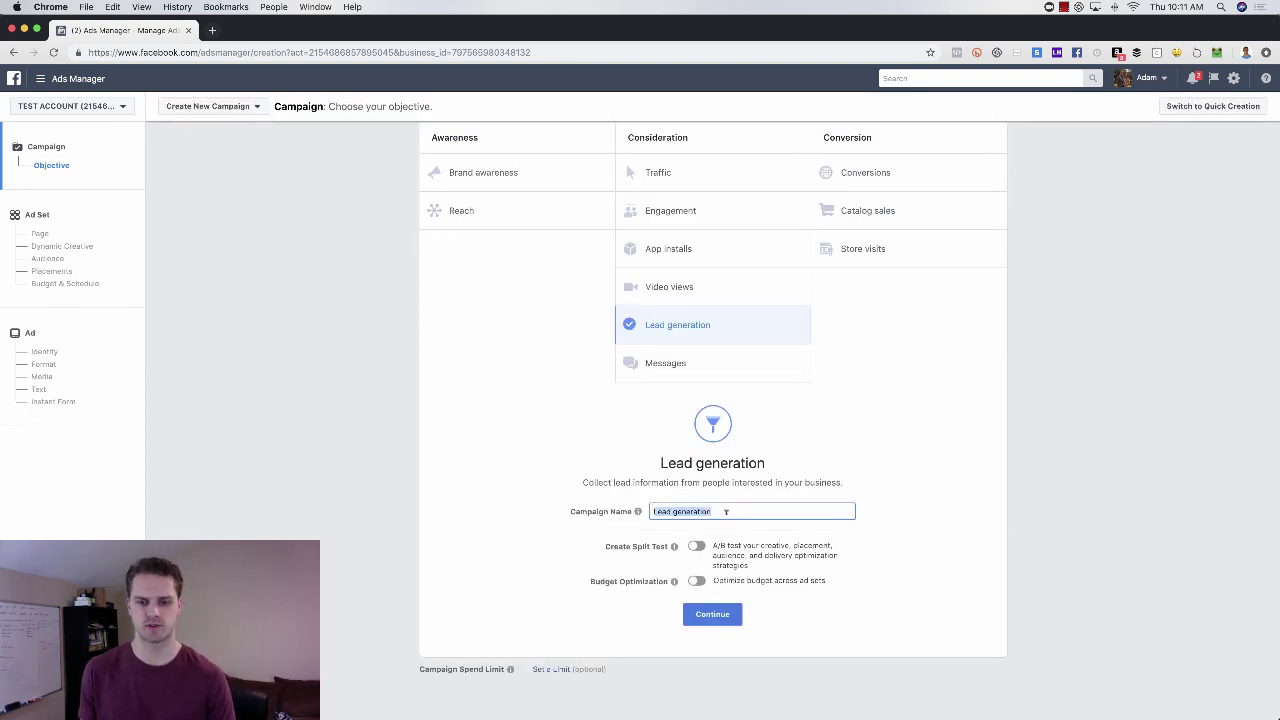
pyautogui.press('BackSpace')
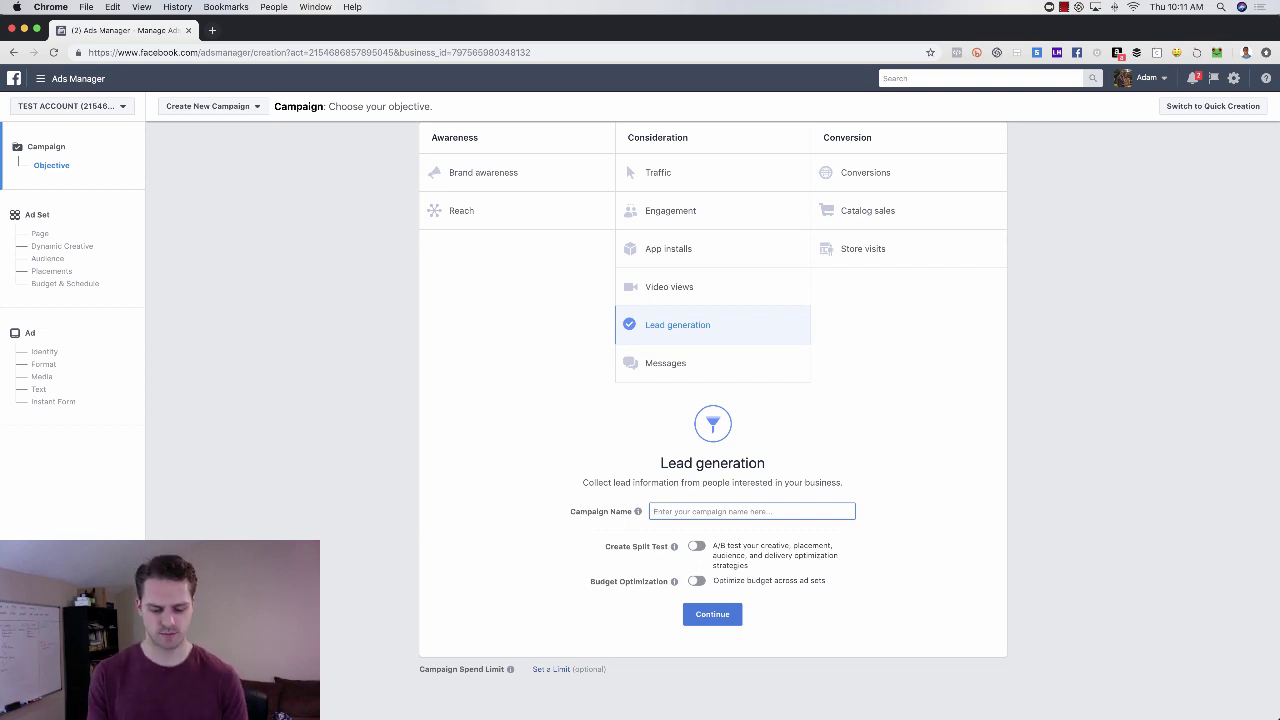
pyautogui.write('123 main')
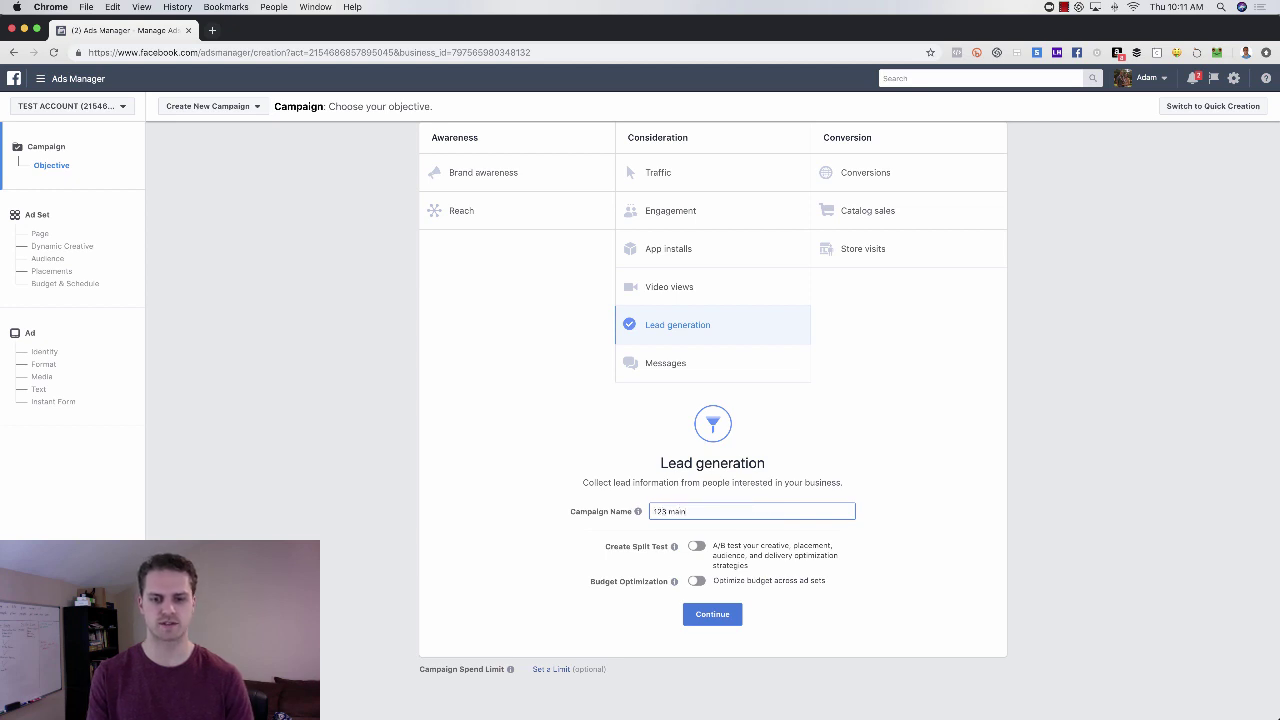
pyautogui.press('BackSpace')
pyautogui.press('BackSpace')
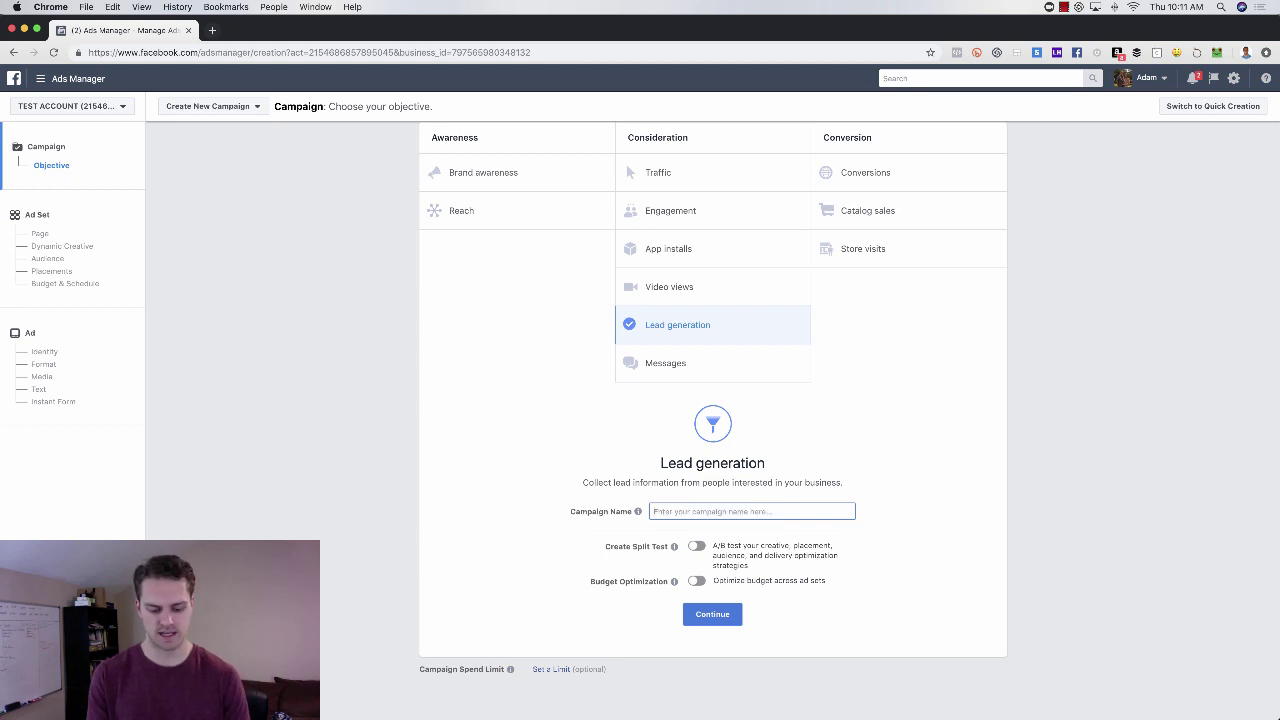
pyautogui.write('FHA (LF - 2/1')
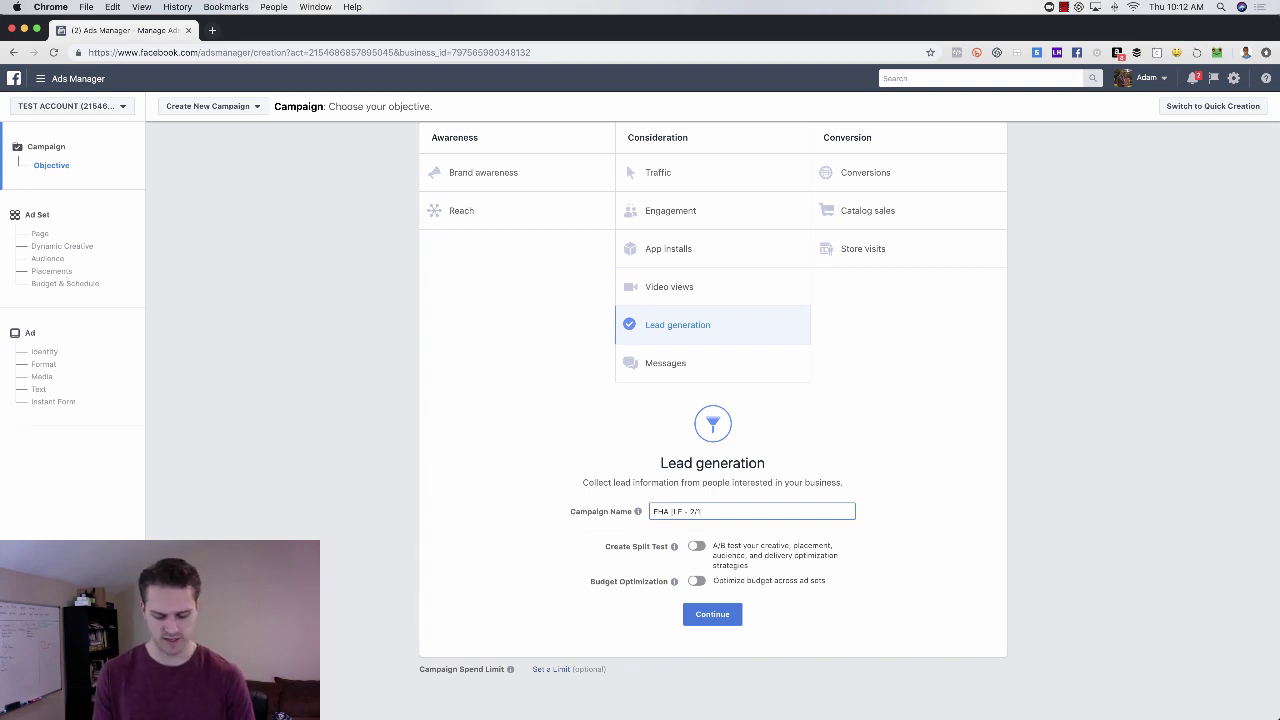
pyautogui.write('2019')
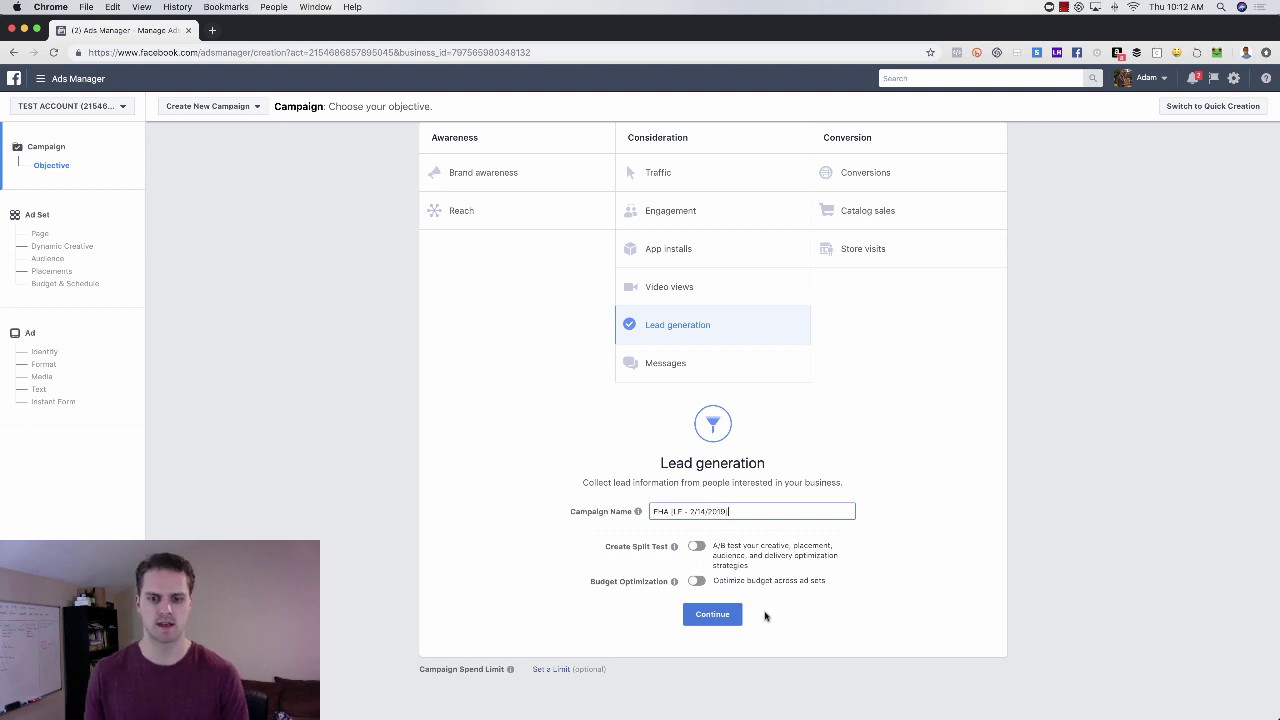
pyautogui.click(727, 614)
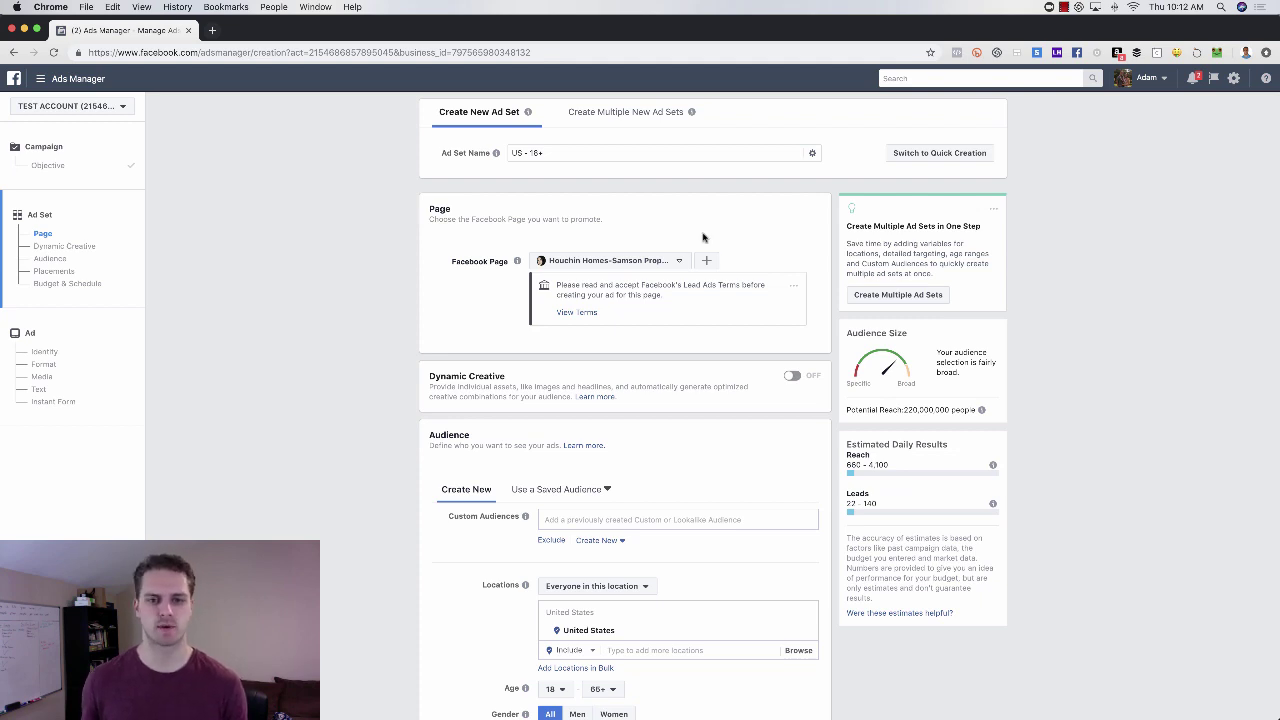
# - Find the advertiser's own Facebook Page by name and choose it as the page to promote
pyautogui.click(660, 262)
pyautogui.write('adam')
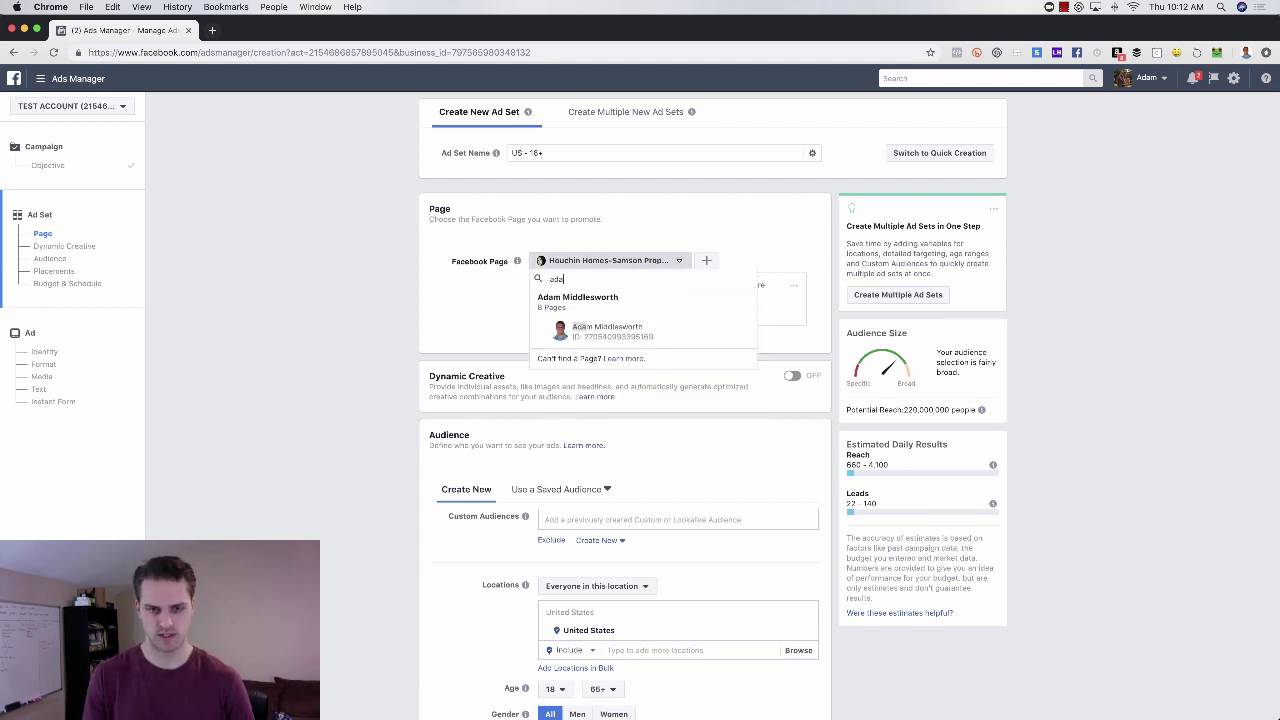
pyautogui.click(616, 332)
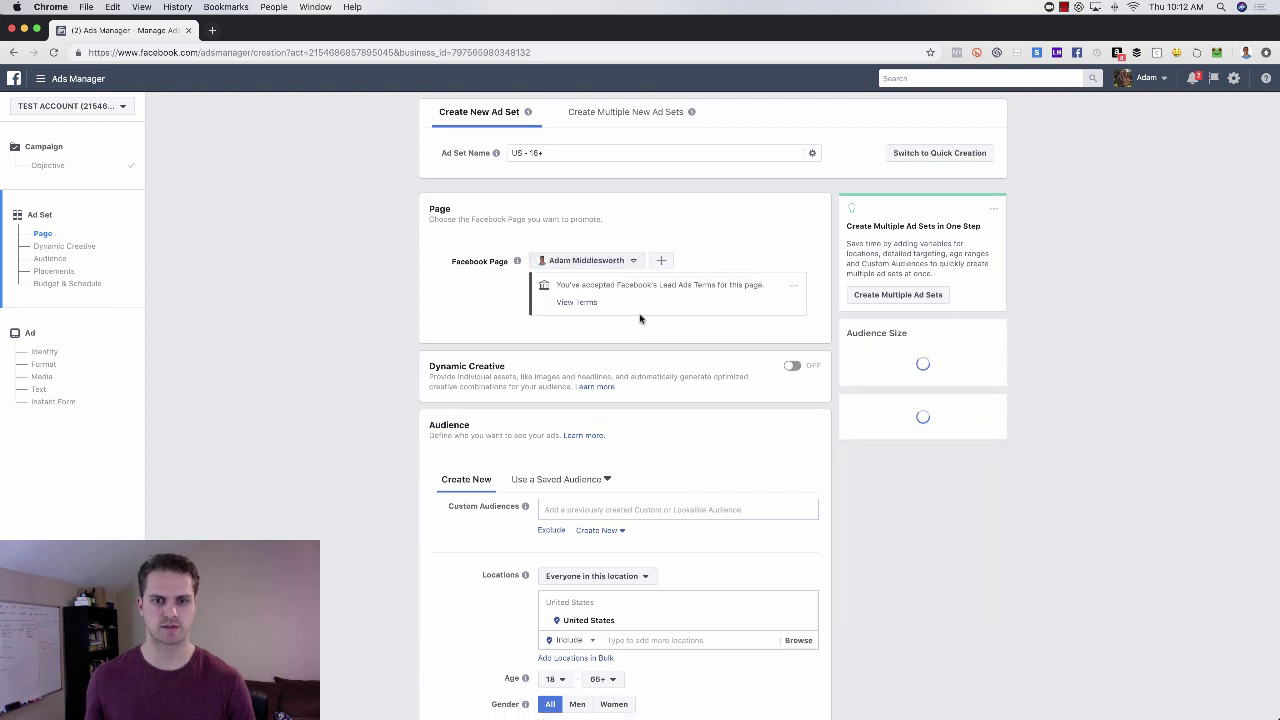
# - Rename the ad set as "frisco 8mi + lending specific"
pyautogui.tripleClick(563, 152)
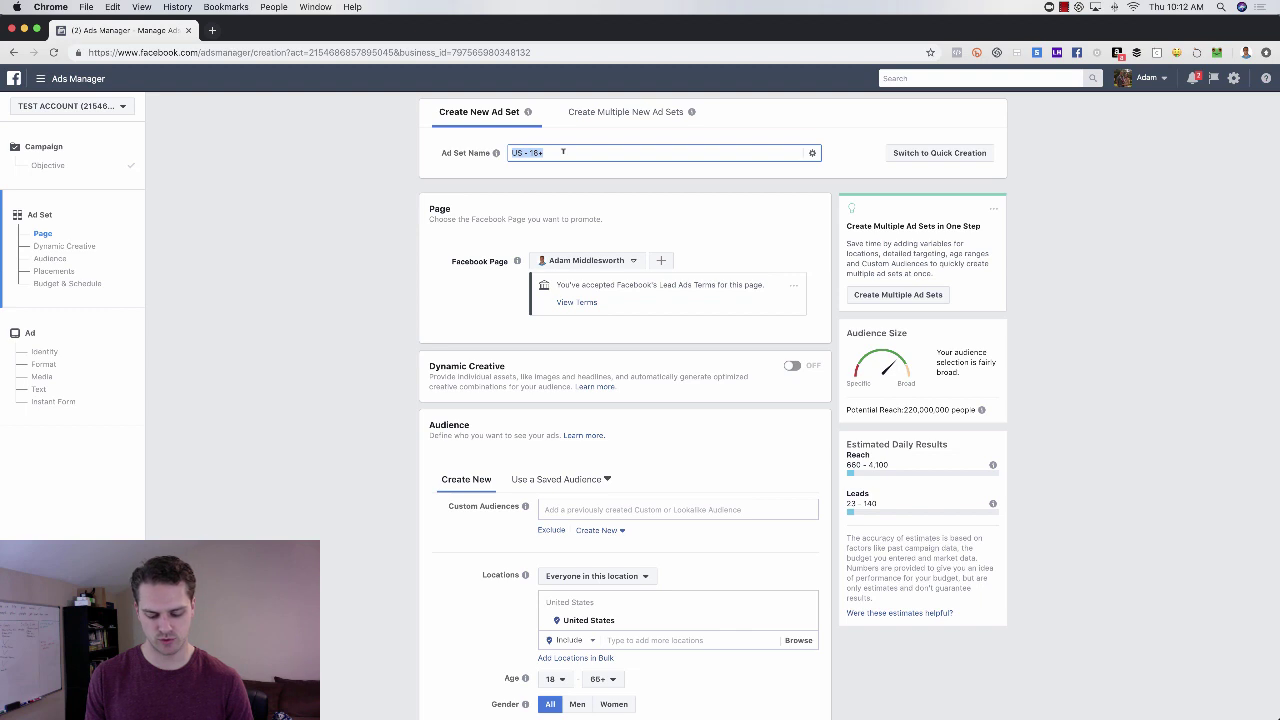
pyautogui.write('frisco')
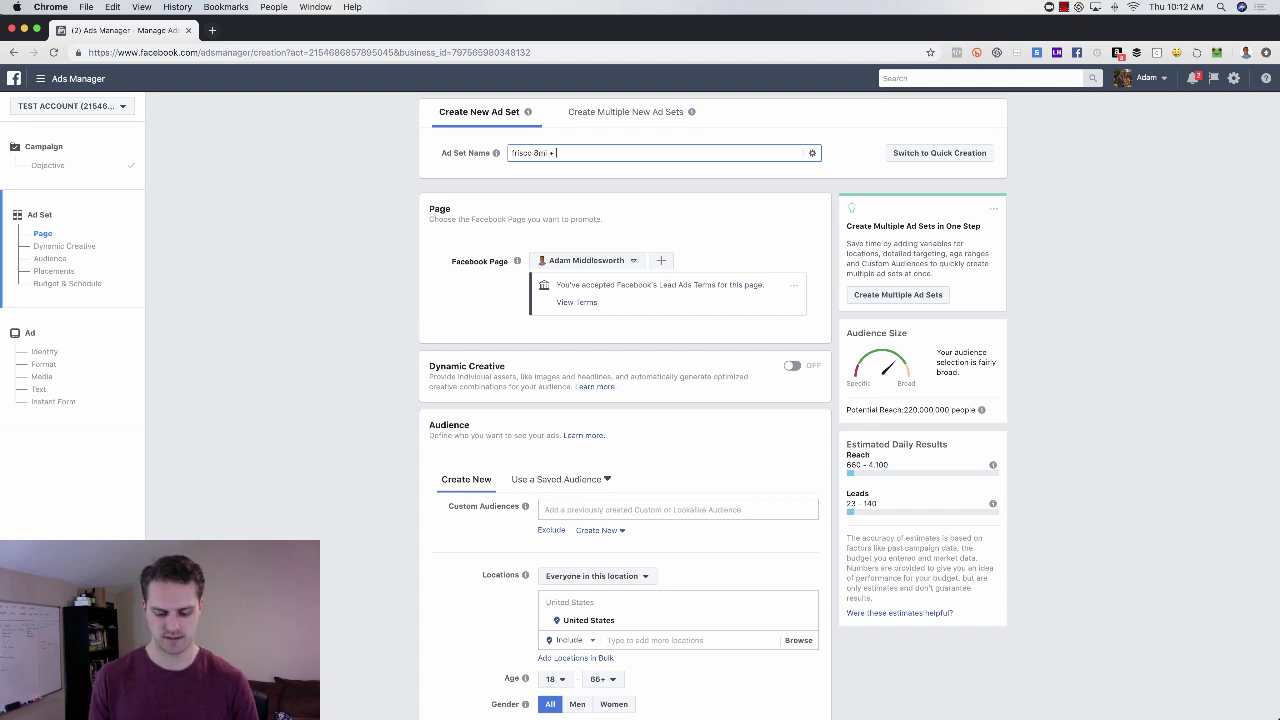
pyautogui.write('8mi + lead')
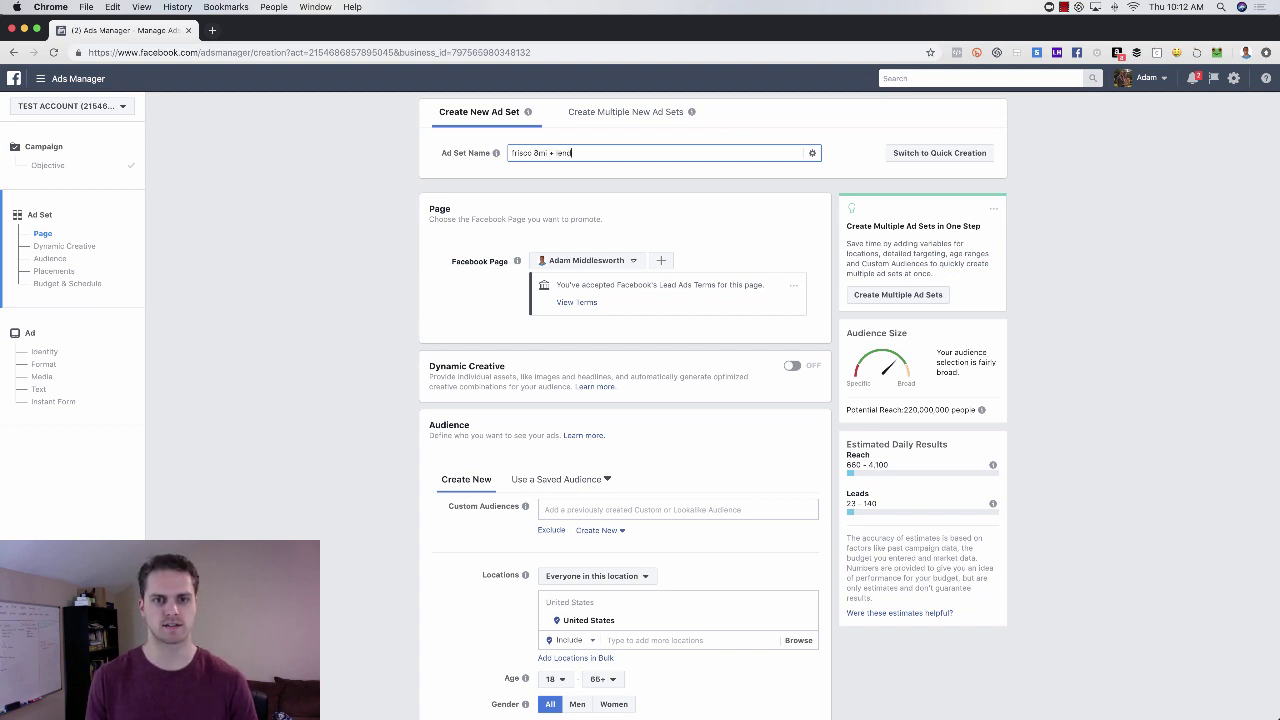
pyautogui.write('ing sel')
pyautogui.write('cific')
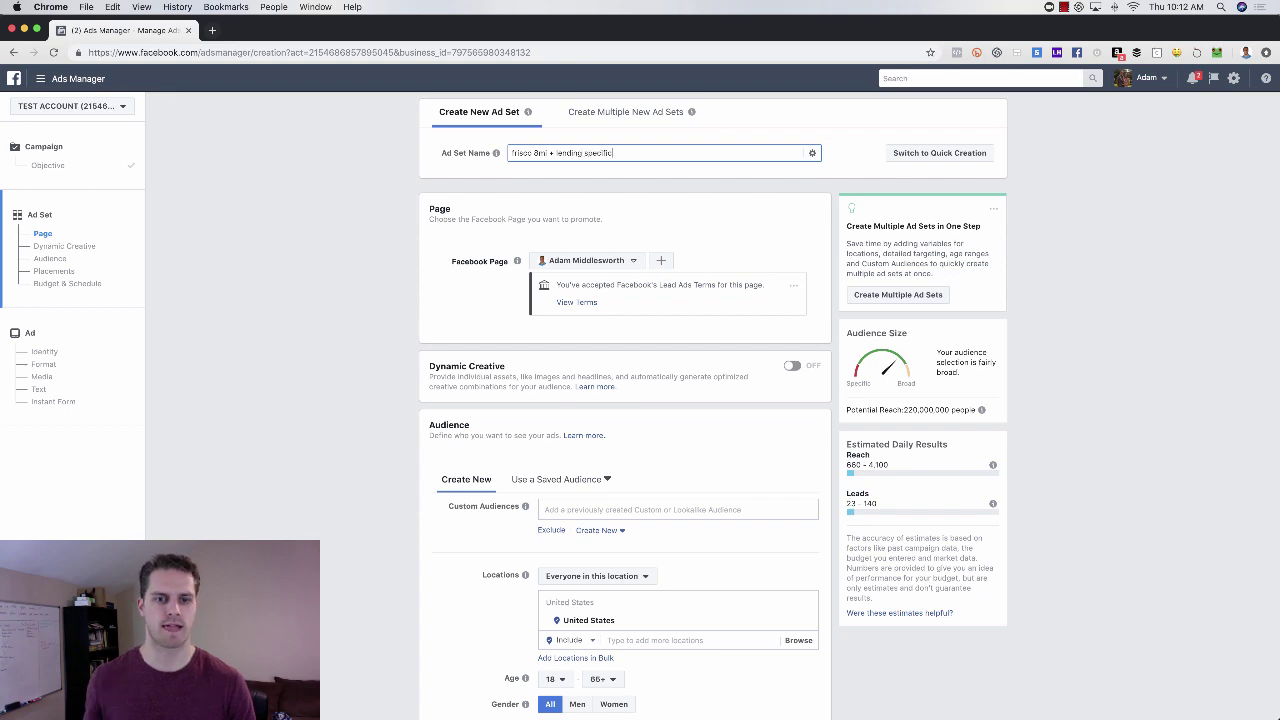
# - Set the audience's location targeting to "People who live in this location"
pyautogui.scroll(-3, 360, 371)
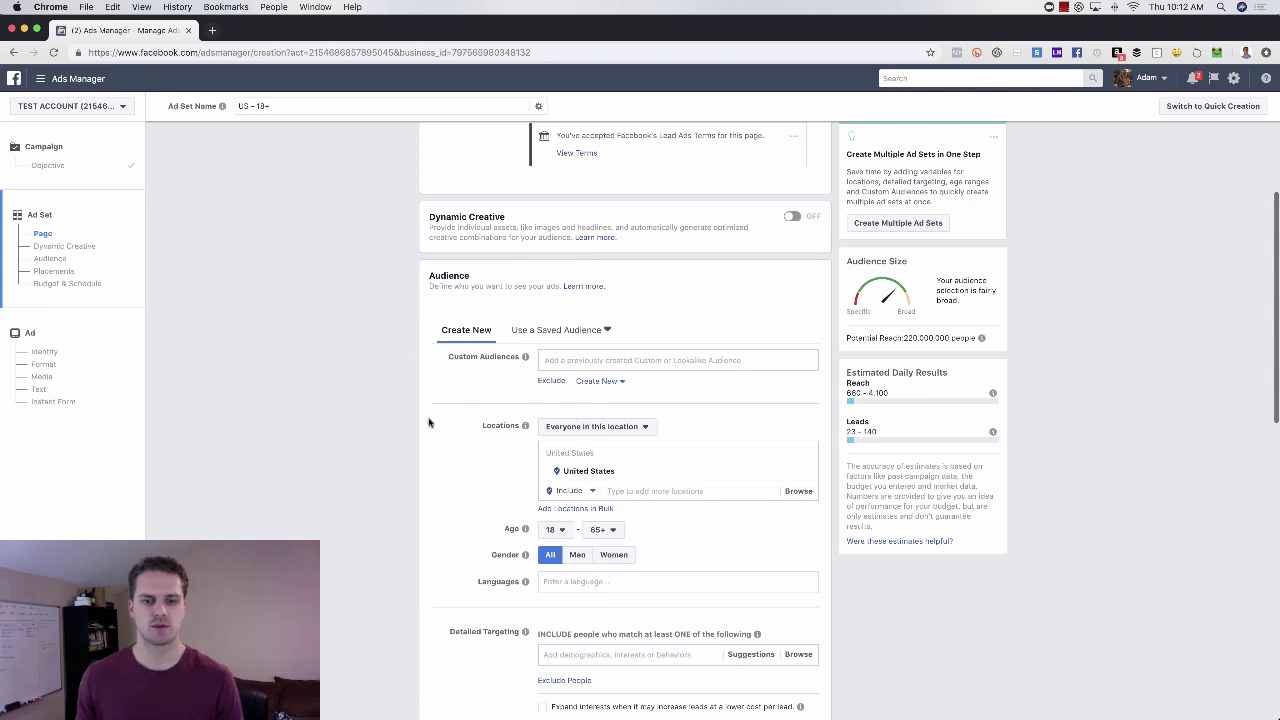
pyautogui.scroll(-1, 404, 397)
pyautogui.scroll(-2, 404, 397)
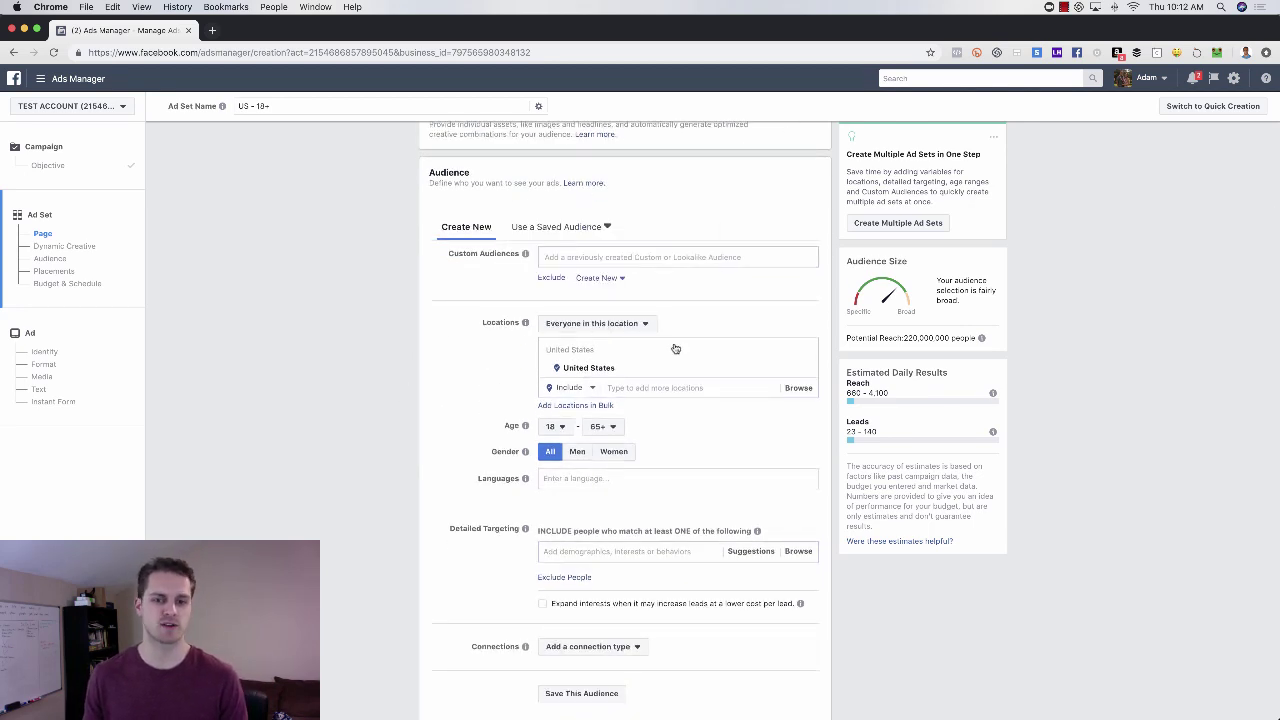
pyautogui.click(598, 323)
pyautogui.click(640, 361)
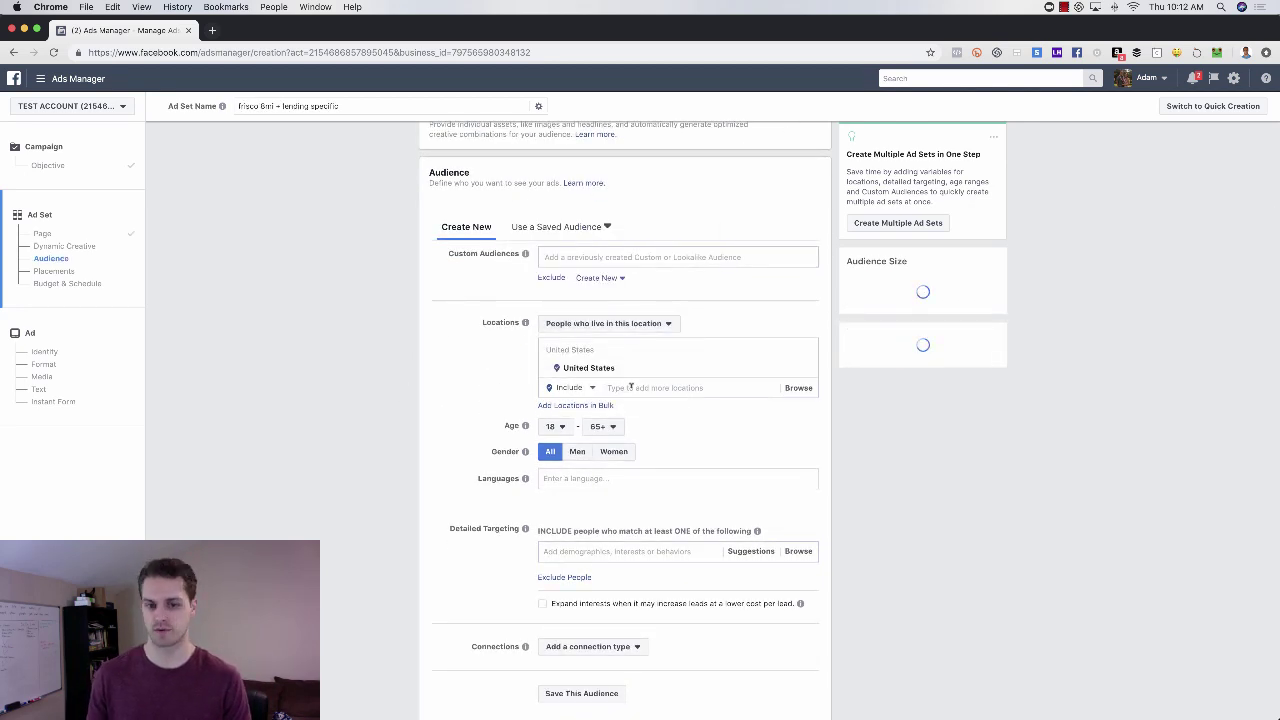
# - Add Frisco, Texas as the audience's location and reduce its radius to 10 miles
pyautogui.click(631, 387)
pyautogui.write('frisco')
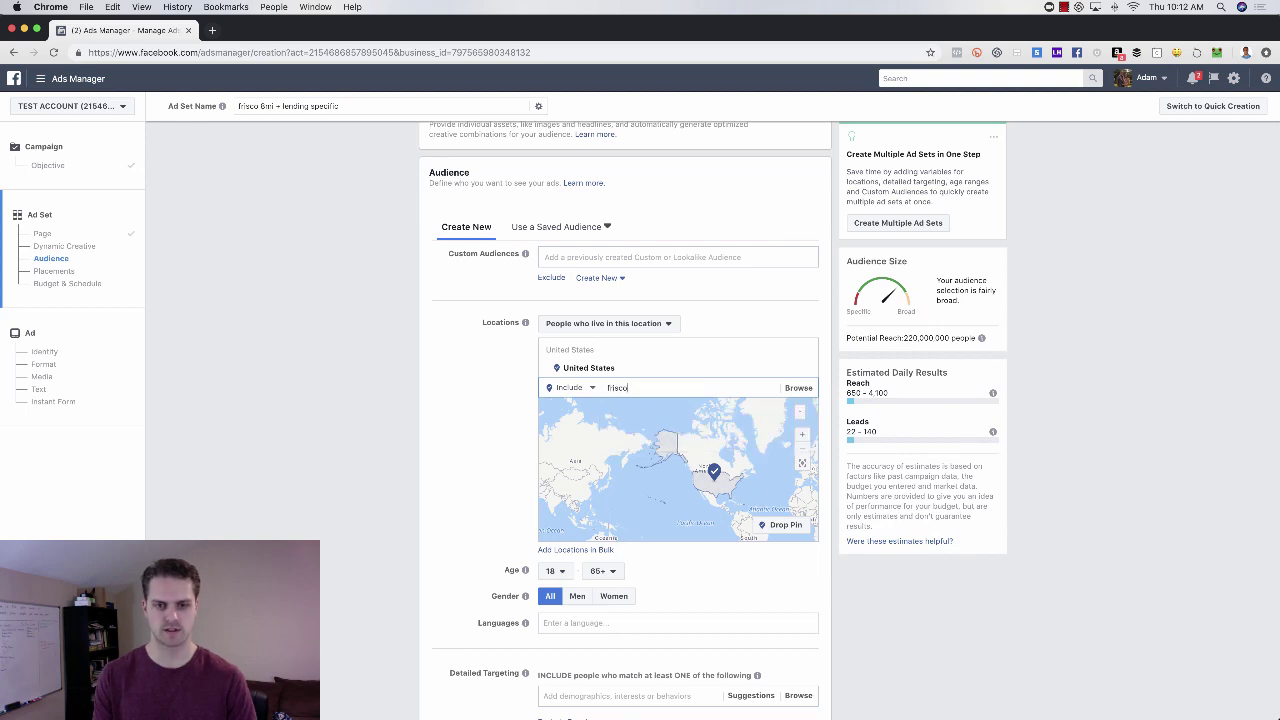
pyautogui.click(650, 407)
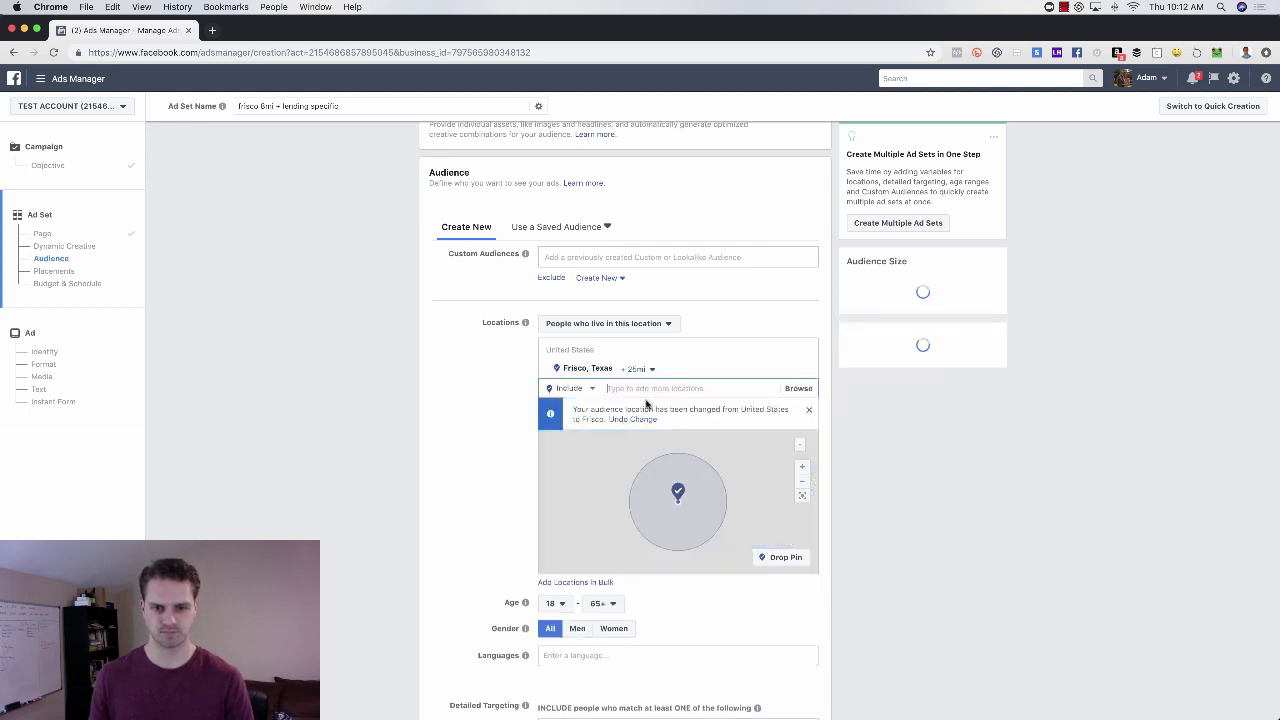
pyautogui.click(651, 371)
pyautogui.moveTo(640, 424); pyautogui.dragTo(566, 422)
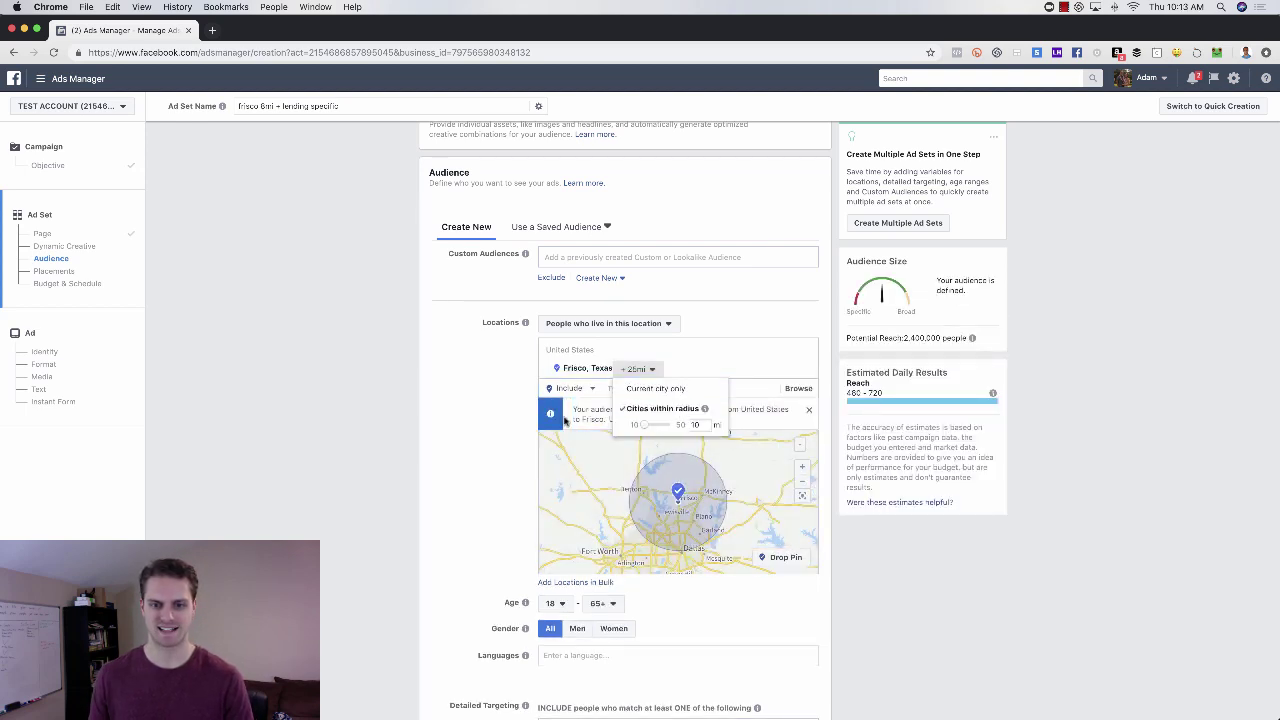
pyautogui.click(479, 399)
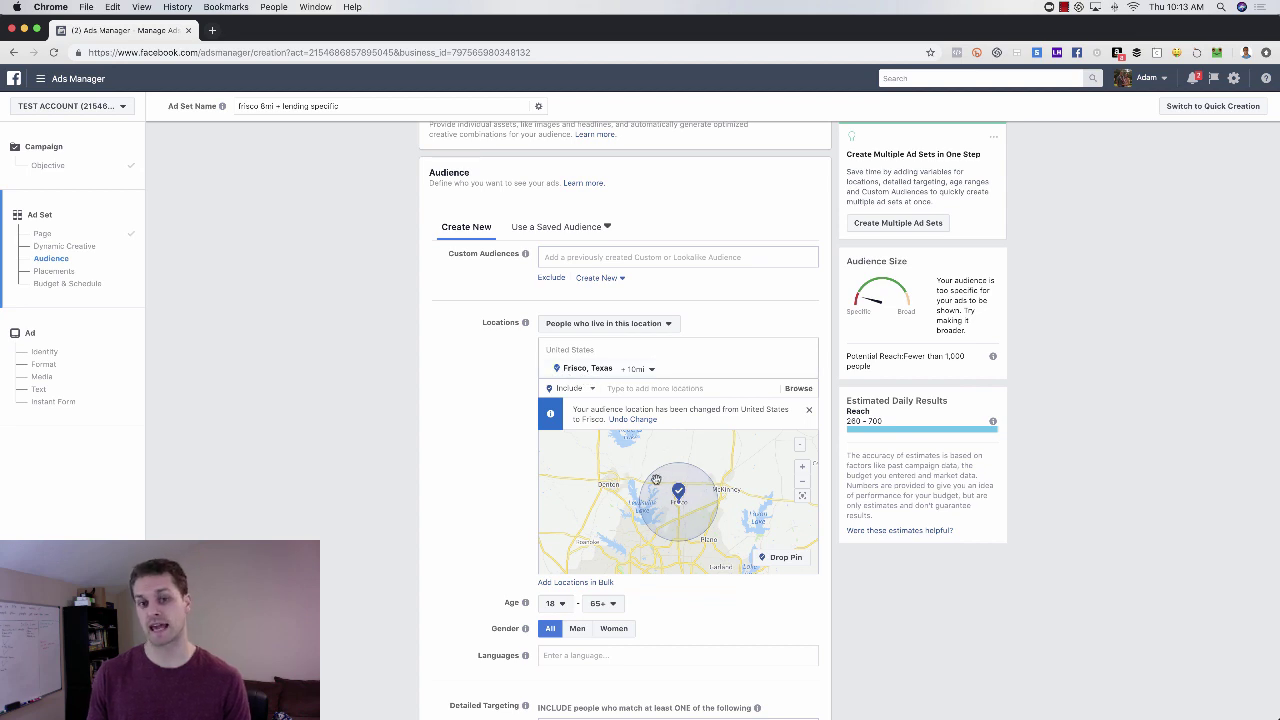
# - Drop a location pin on Frisco in the map and set its radius to 6 miles
pyautogui.click(776, 557)
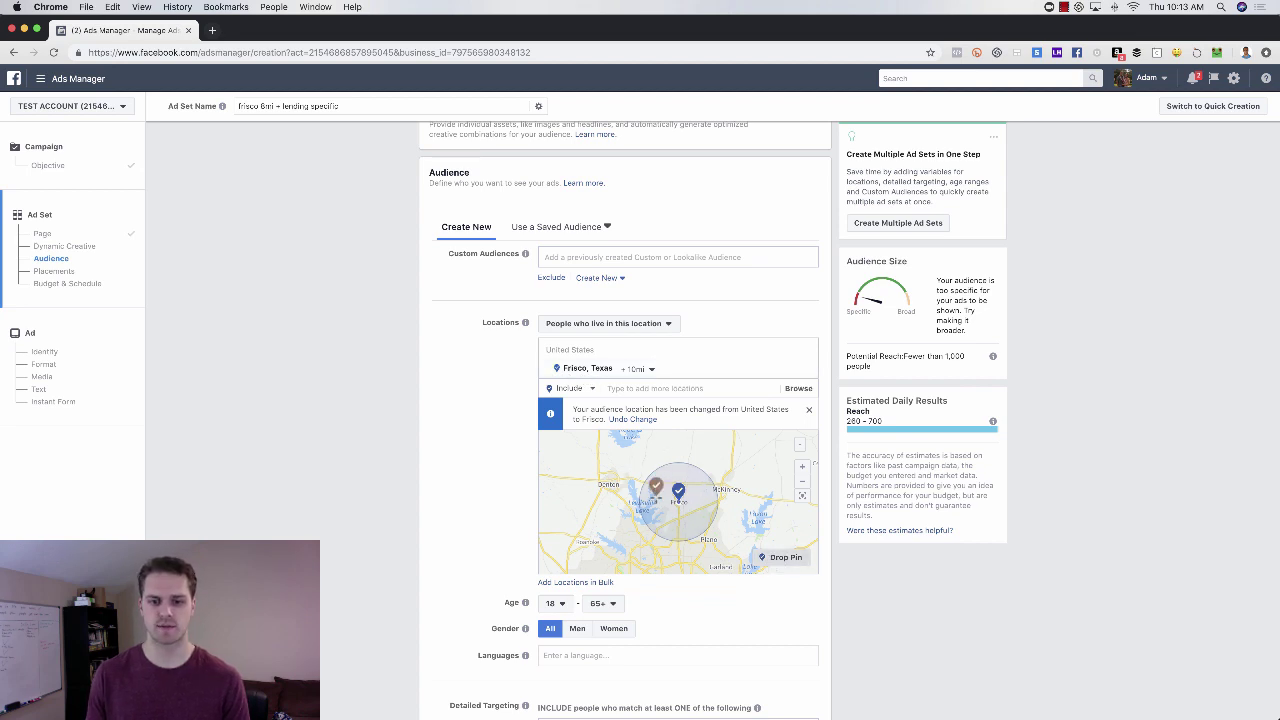
pyautogui.click(676, 495)
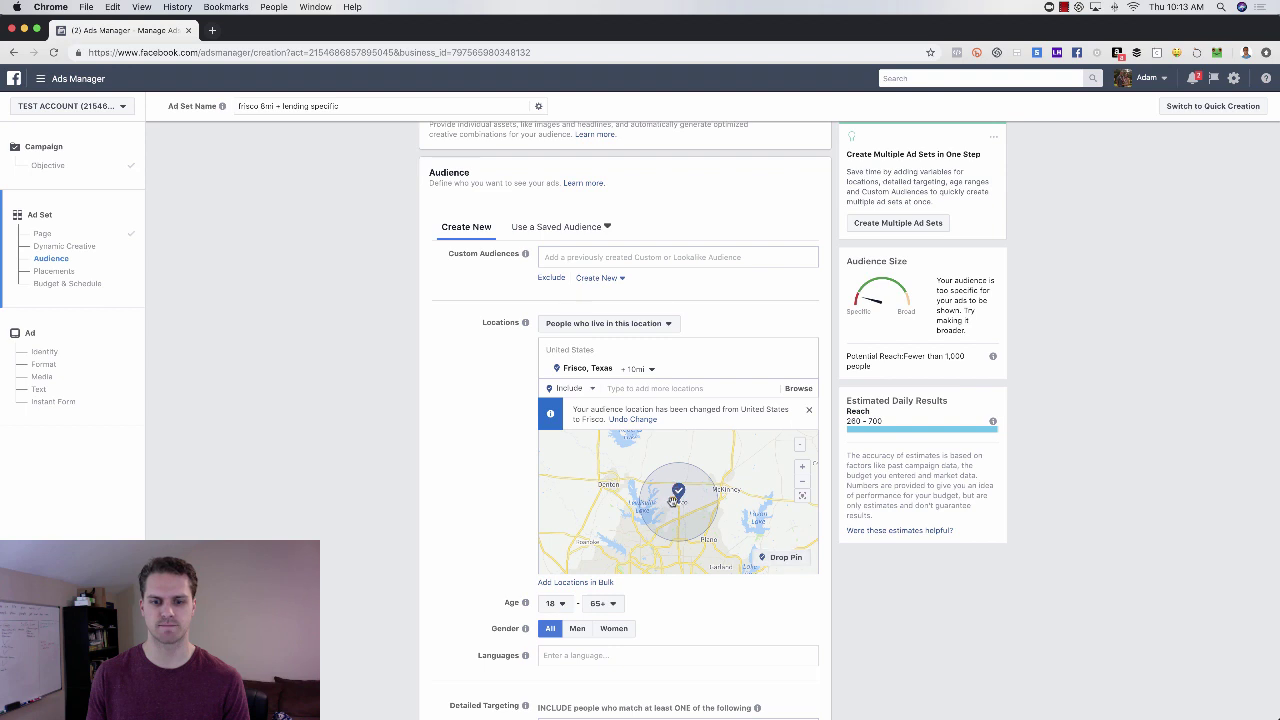
pyautogui.click(668, 369)
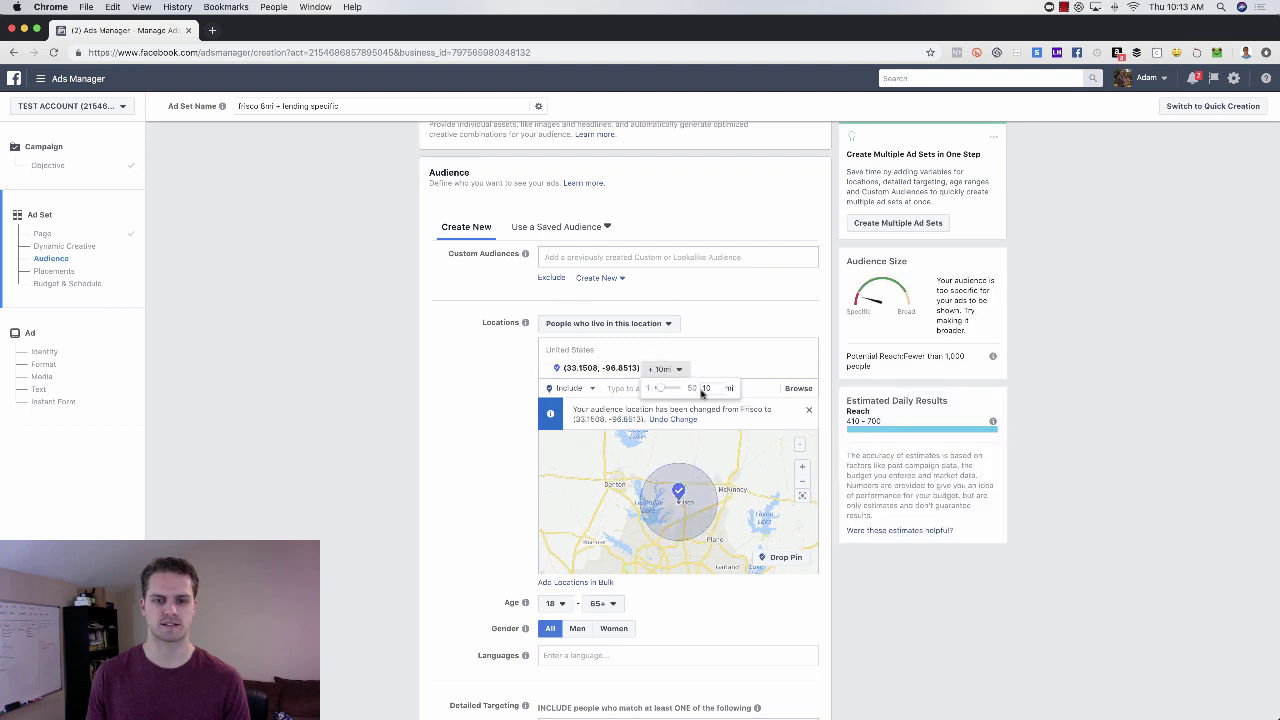
pyautogui.doubleClick(708, 388)
pyautogui.write('6')
pyautogui.press('Return')
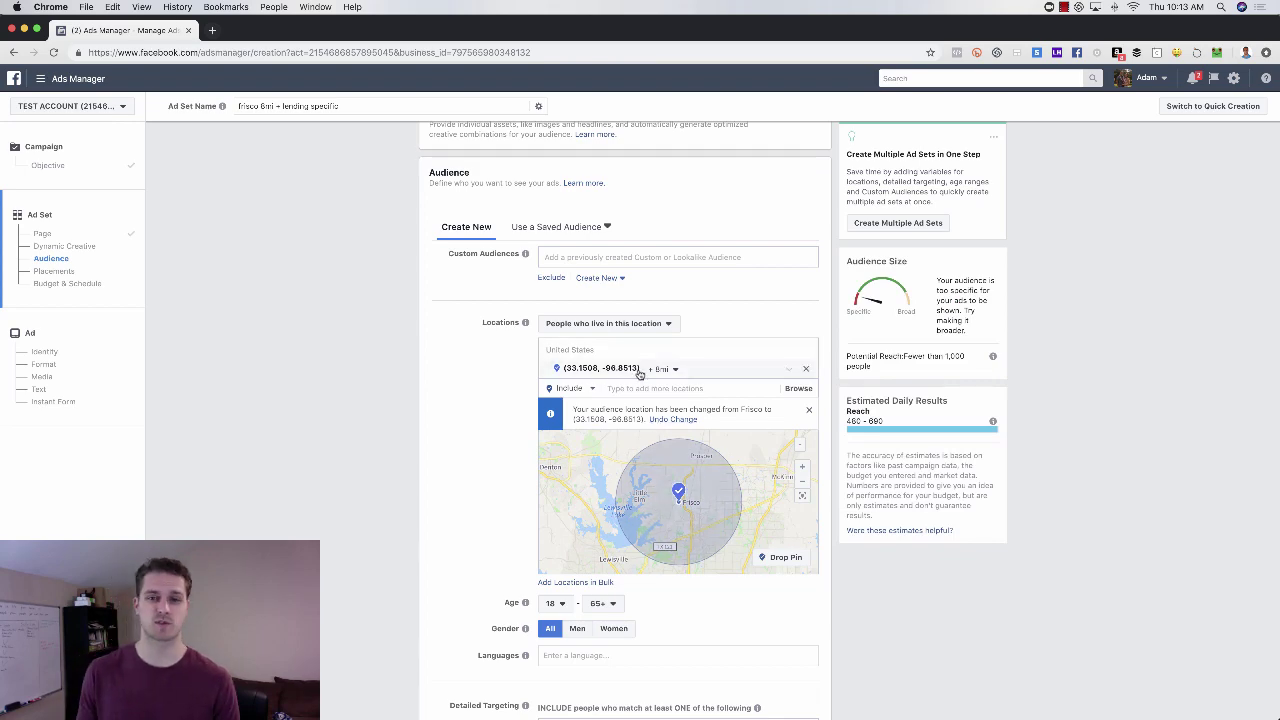
# - Set the audience's age range to 27 through 45
pyautogui.scroll(-5, 500, 393)
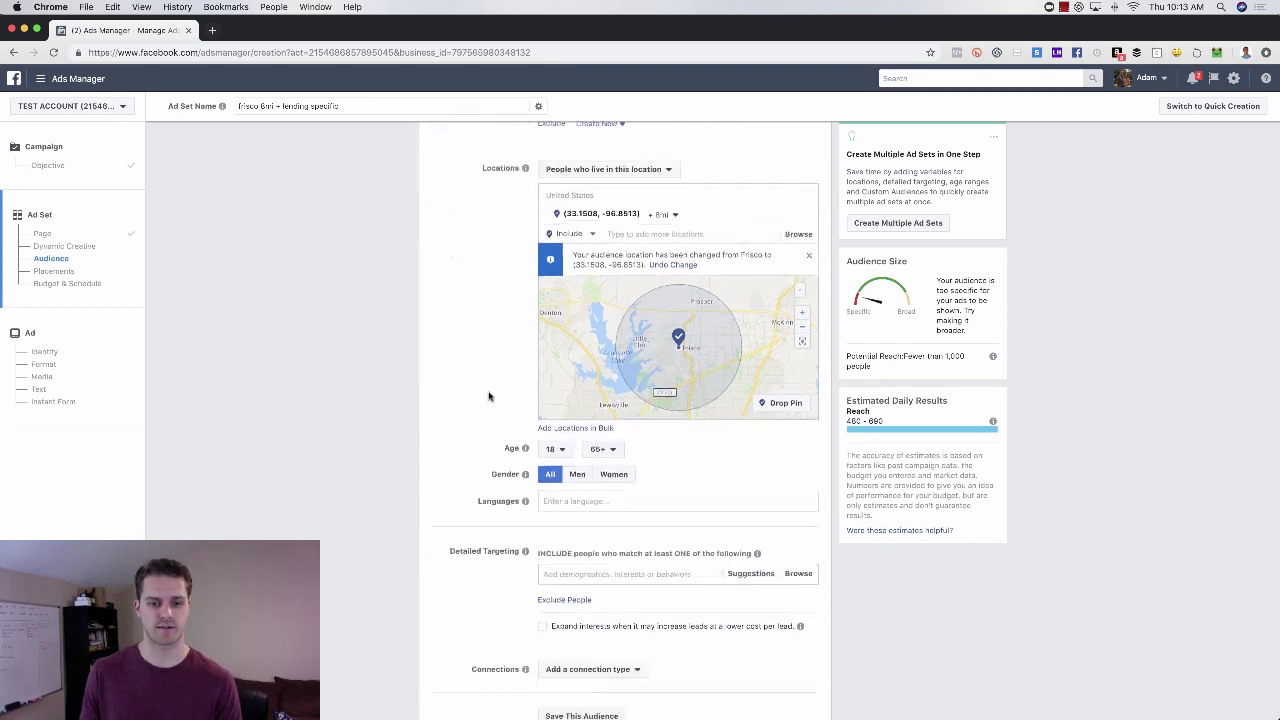
pyautogui.click(557, 378)
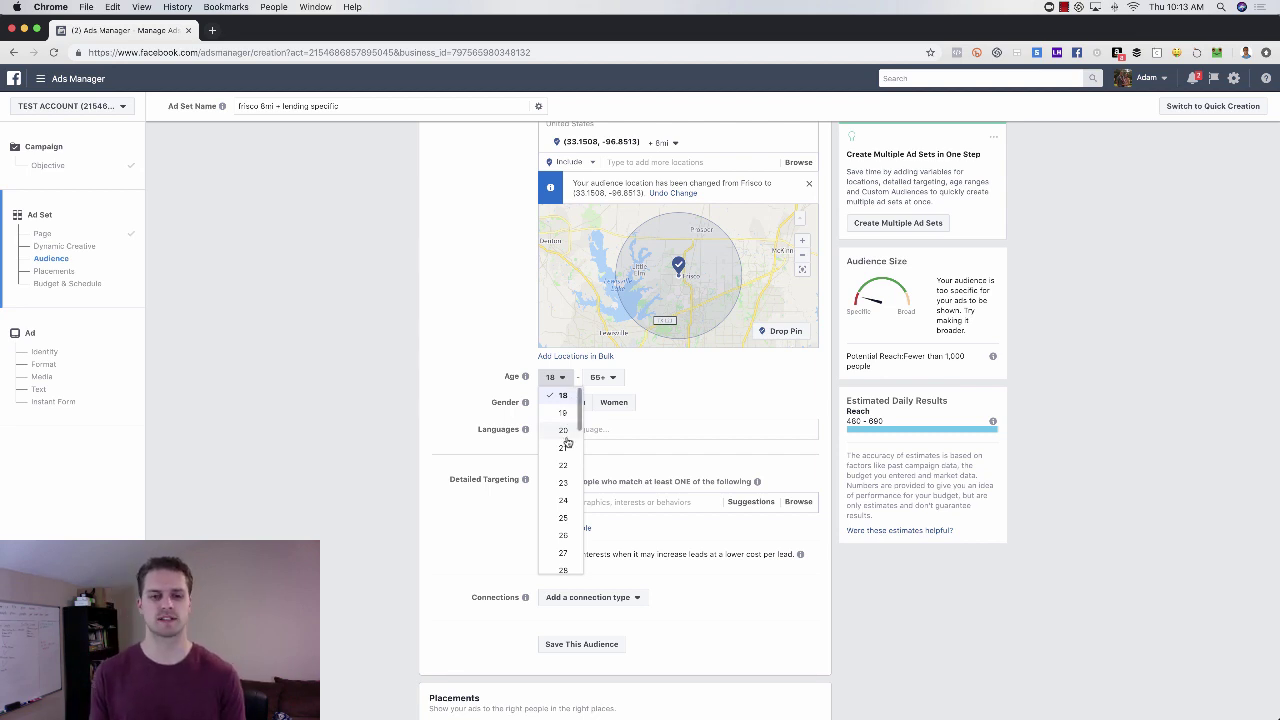
pyautogui.click(563, 553)
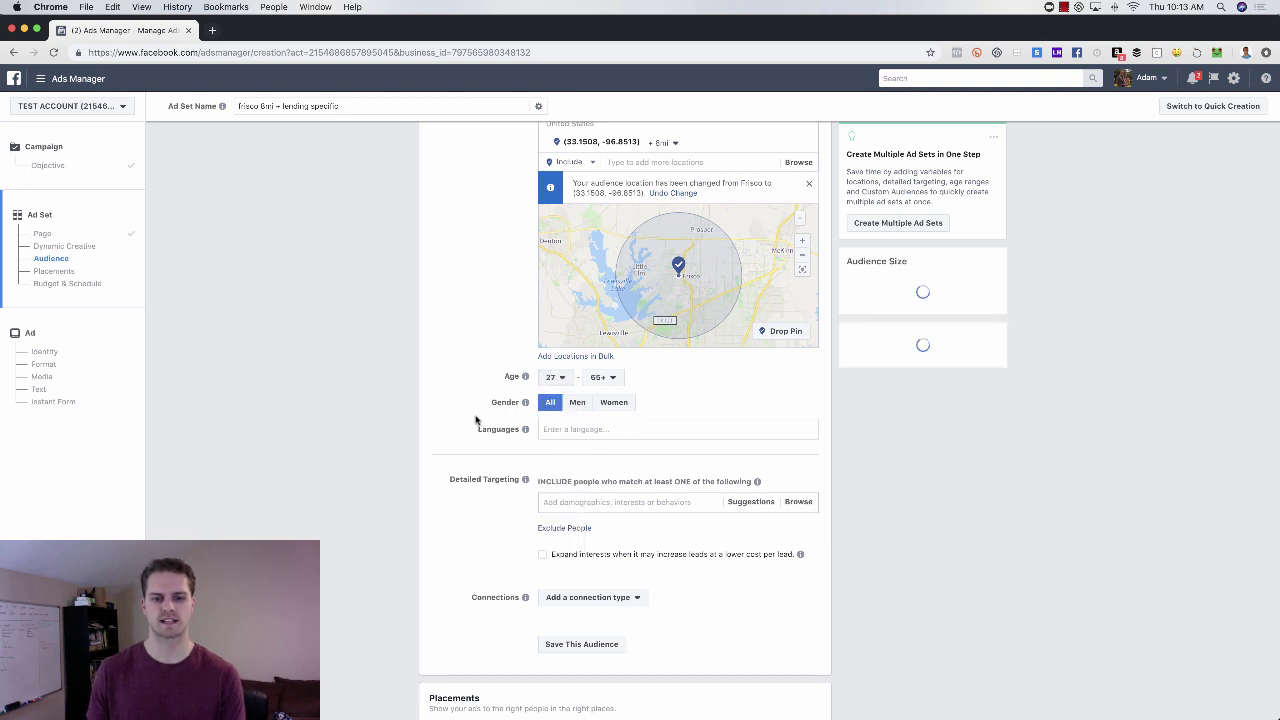
pyautogui.click(600, 377)
pyautogui.scroll(3, 609, 493)
pyautogui.scroll(-1, 609, 493)
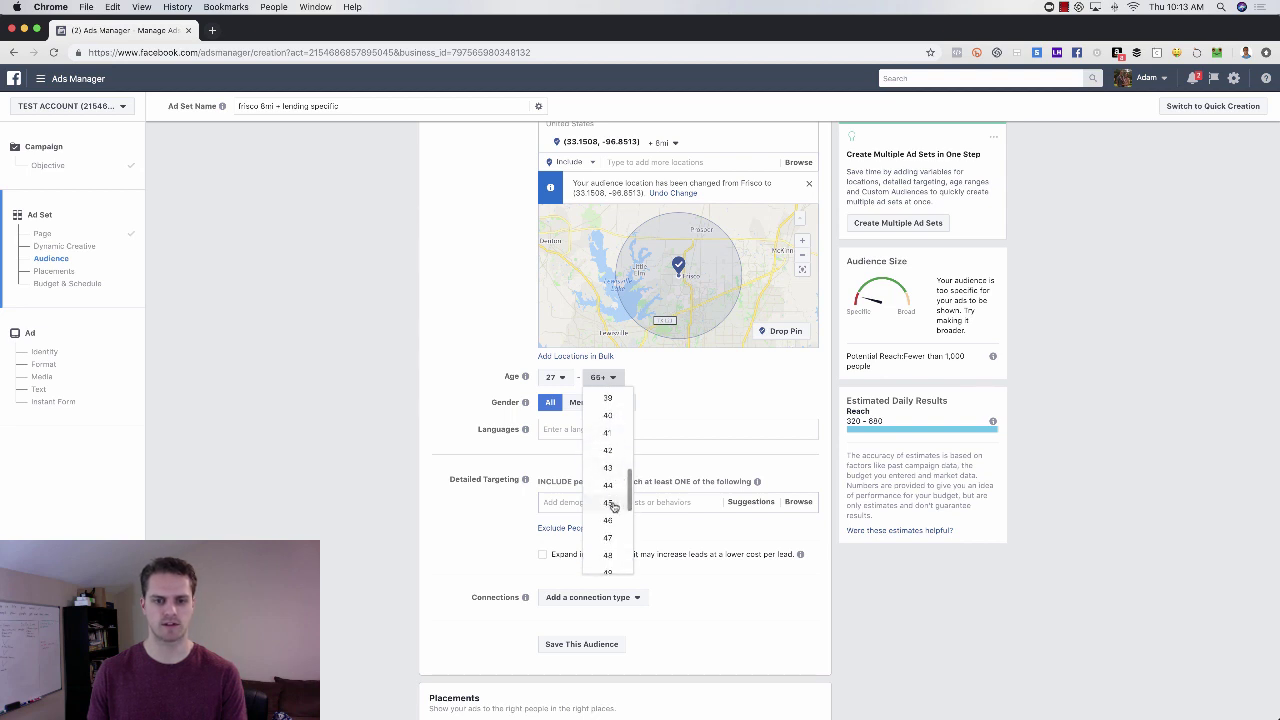
pyautogui.click(609, 520)
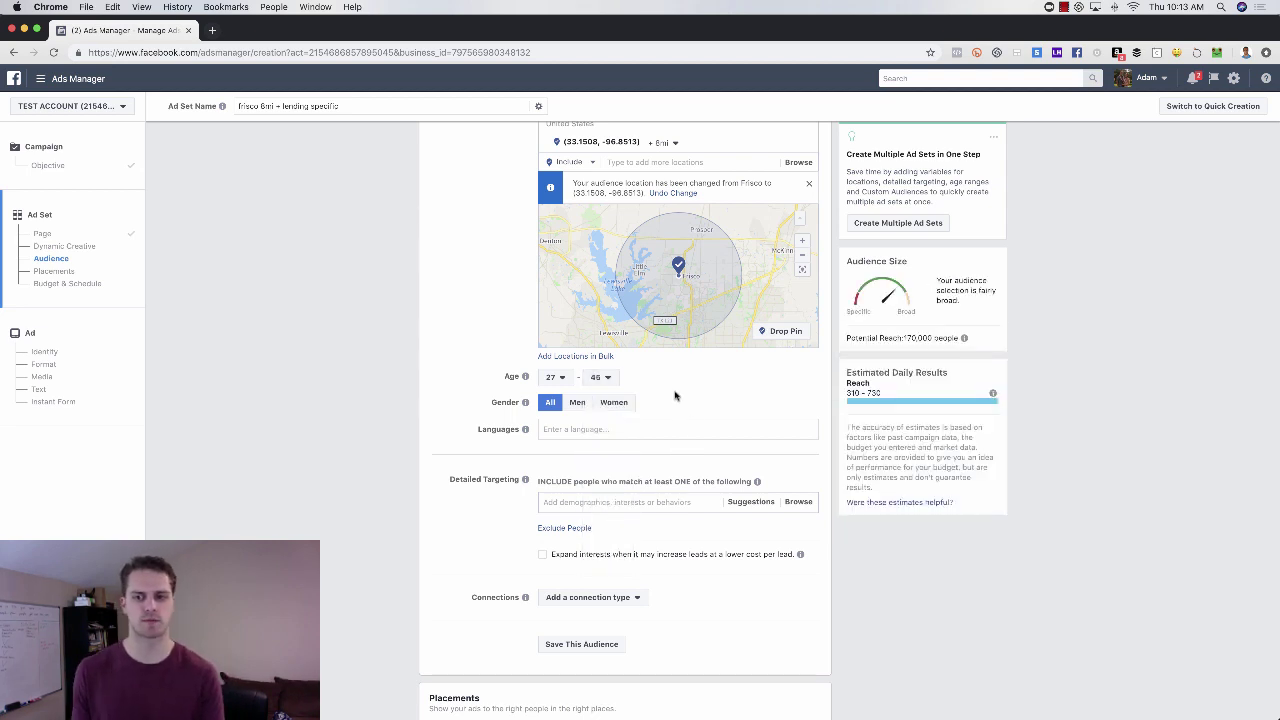
# - Compare the audience's potential reach for maximum ages of 40 and 45, ending with 45 selected
pyautogui.moveTo(901, 338); pyautogui.dragTo(940, 337)
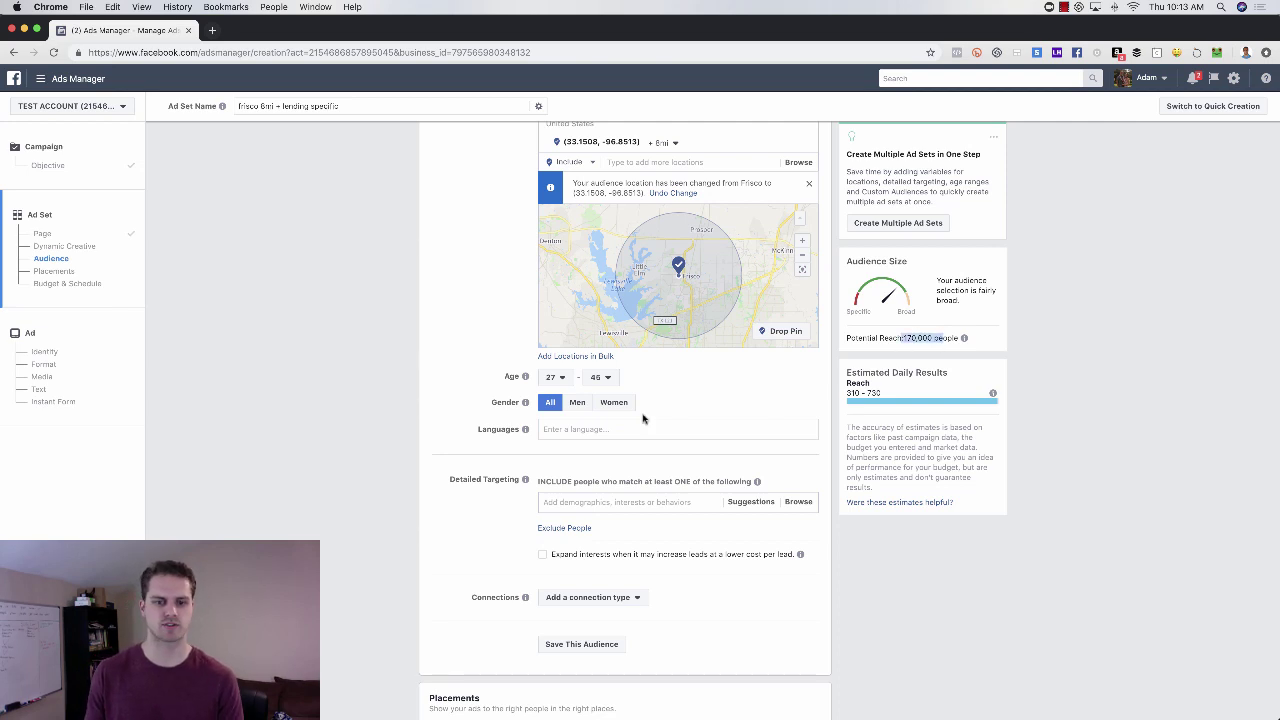
pyautogui.click(615, 385)
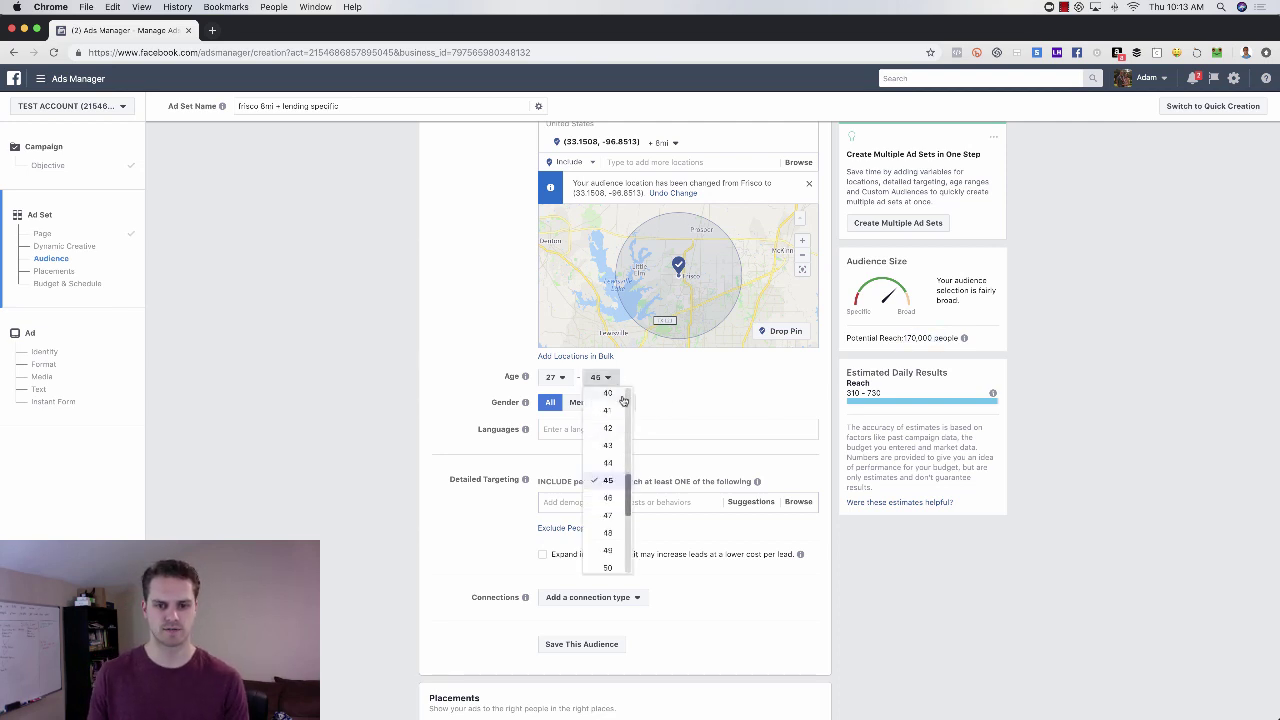
pyautogui.click(609, 392)
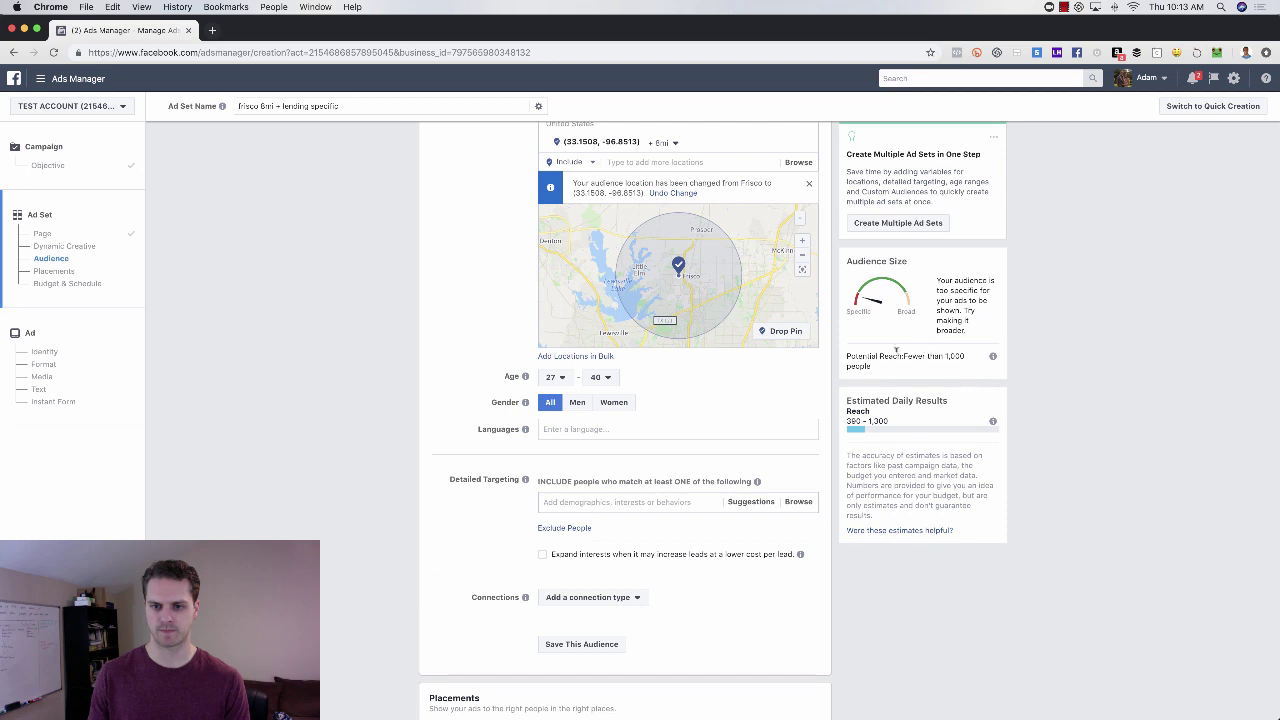
pyautogui.click(607, 378)
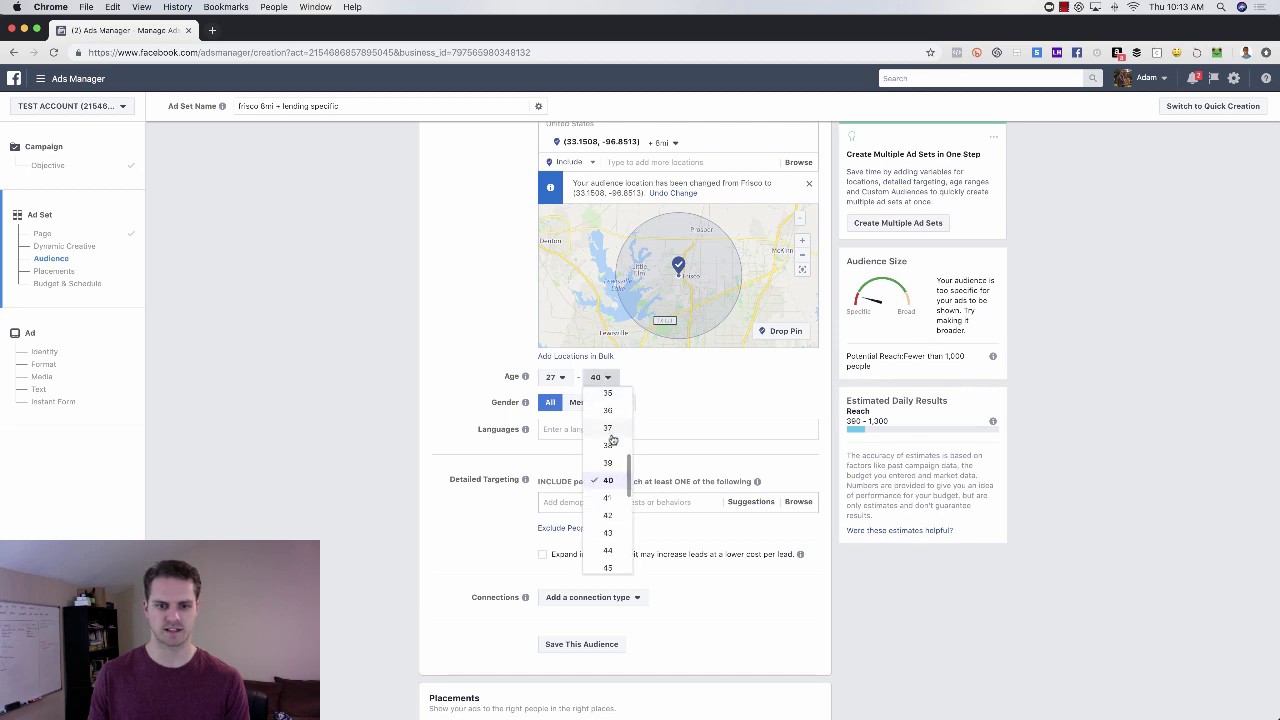
pyautogui.click(608, 570)
pyautogui.moveTo(880, 338); pyautogui.dragTo(932, 338)
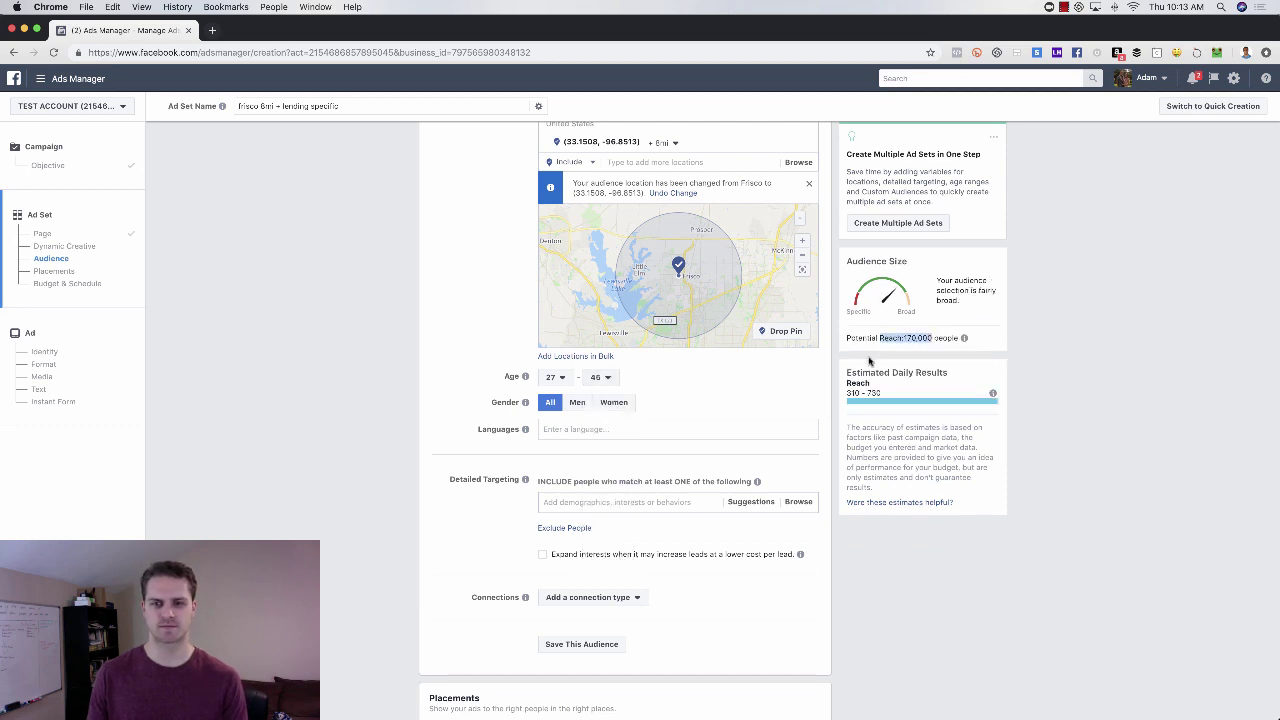
pyautogui.click(600, 377)
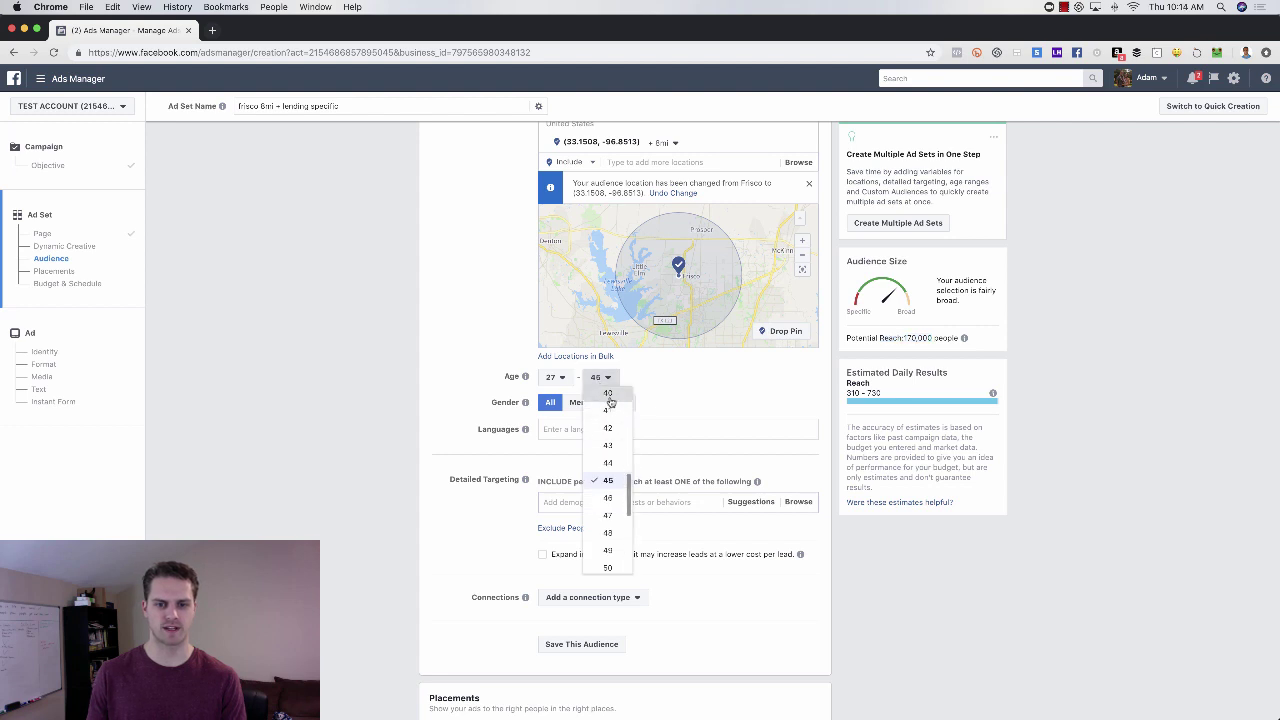
pyautogui.click(607, 393)
pyautogui.moveTo(928, 355); pyautogui.dragTo(946, 372)
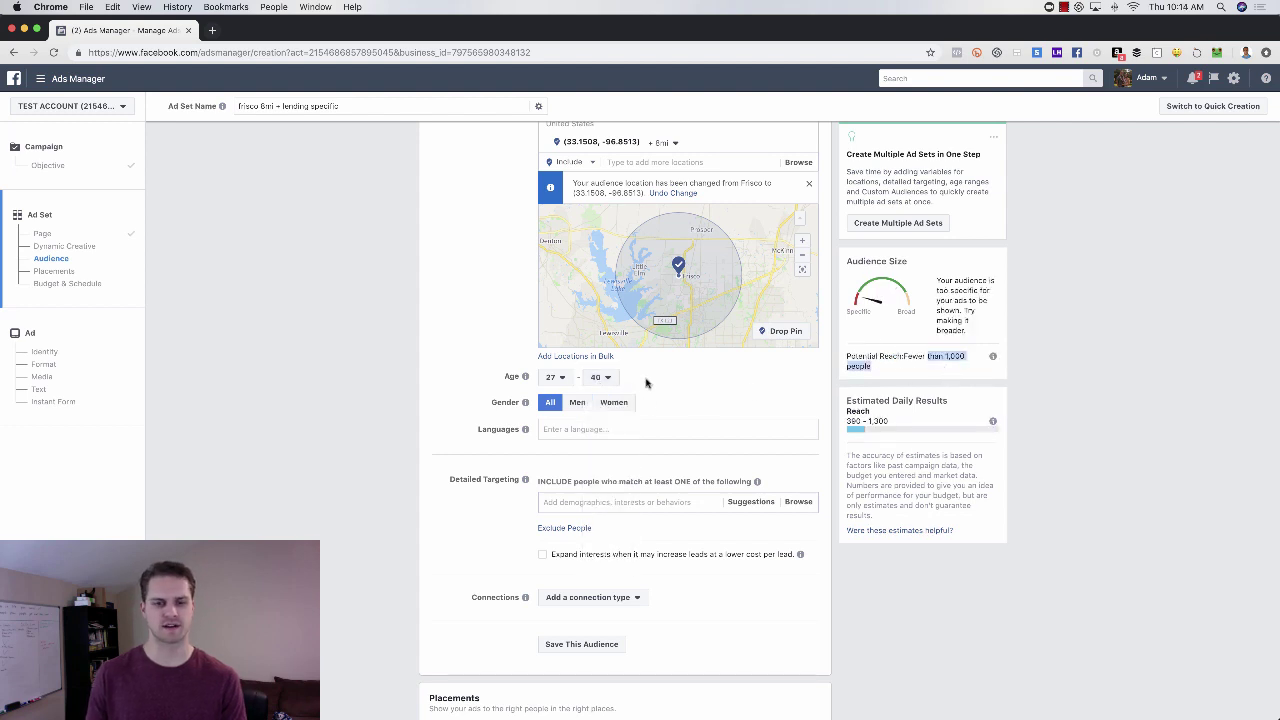
pyautogui.click(610, 381)
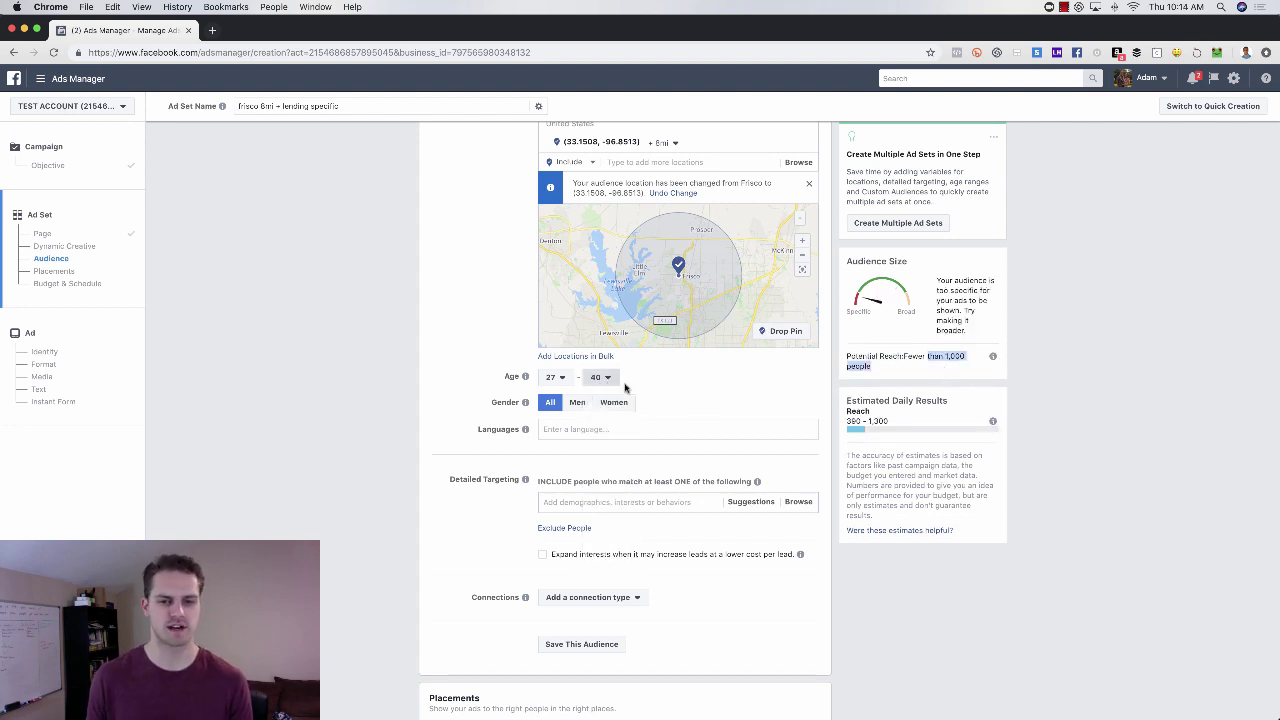
pyautogui.click(607, 568)
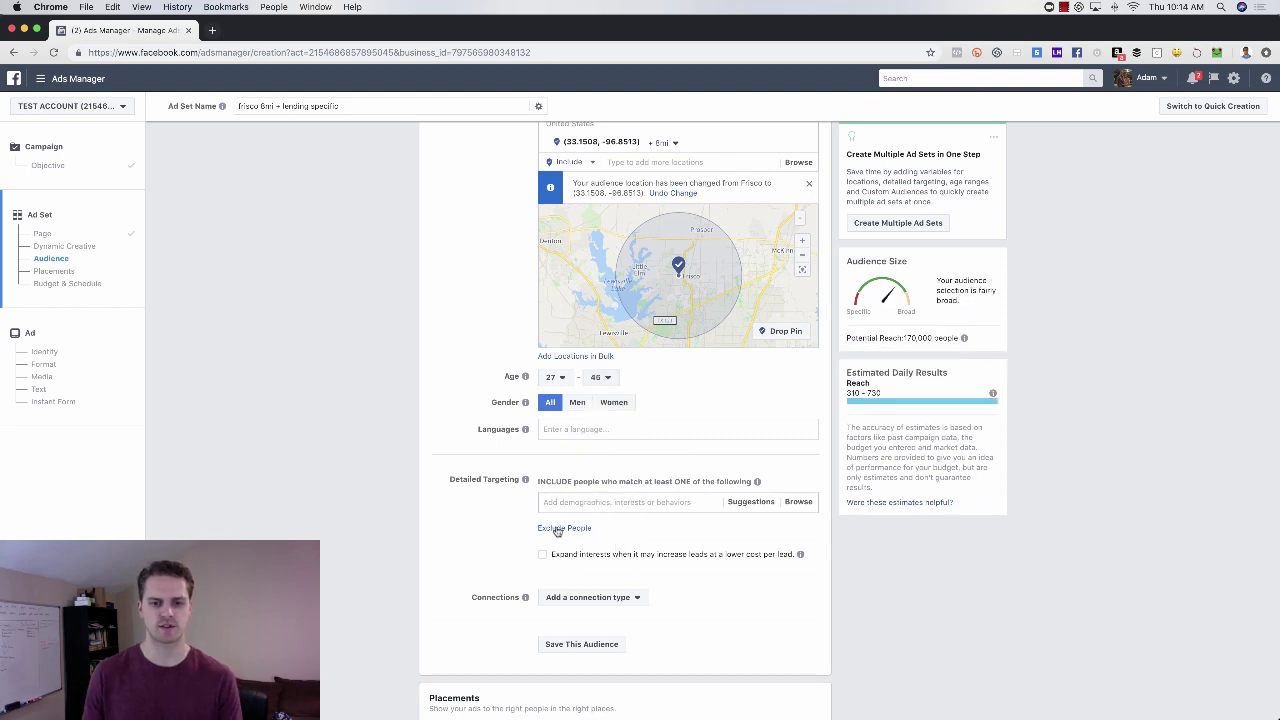
# - Exclude people with the interests National Association of Real Estate Brokers and National Association of Realtors from the detailed targeting
pyautogui.scroll(-2, 508, 514)
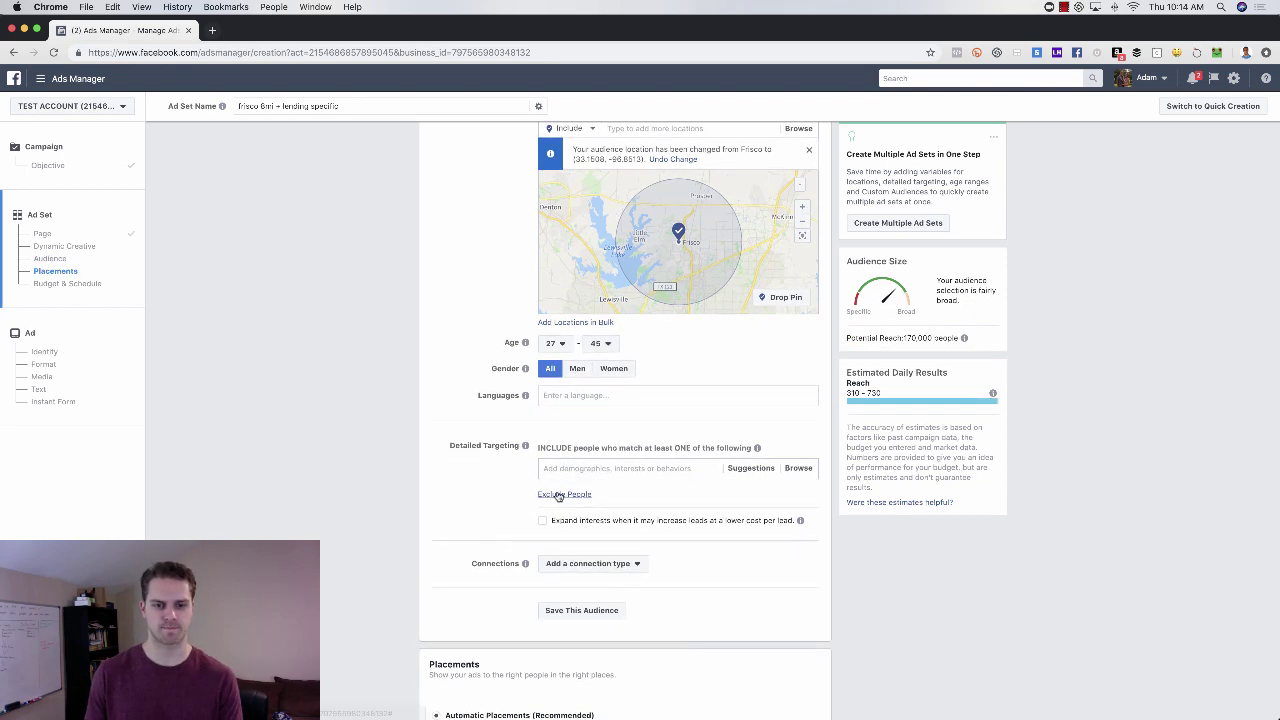
pyautogui.click(556, 495)
pyautogui.click(583, 516)
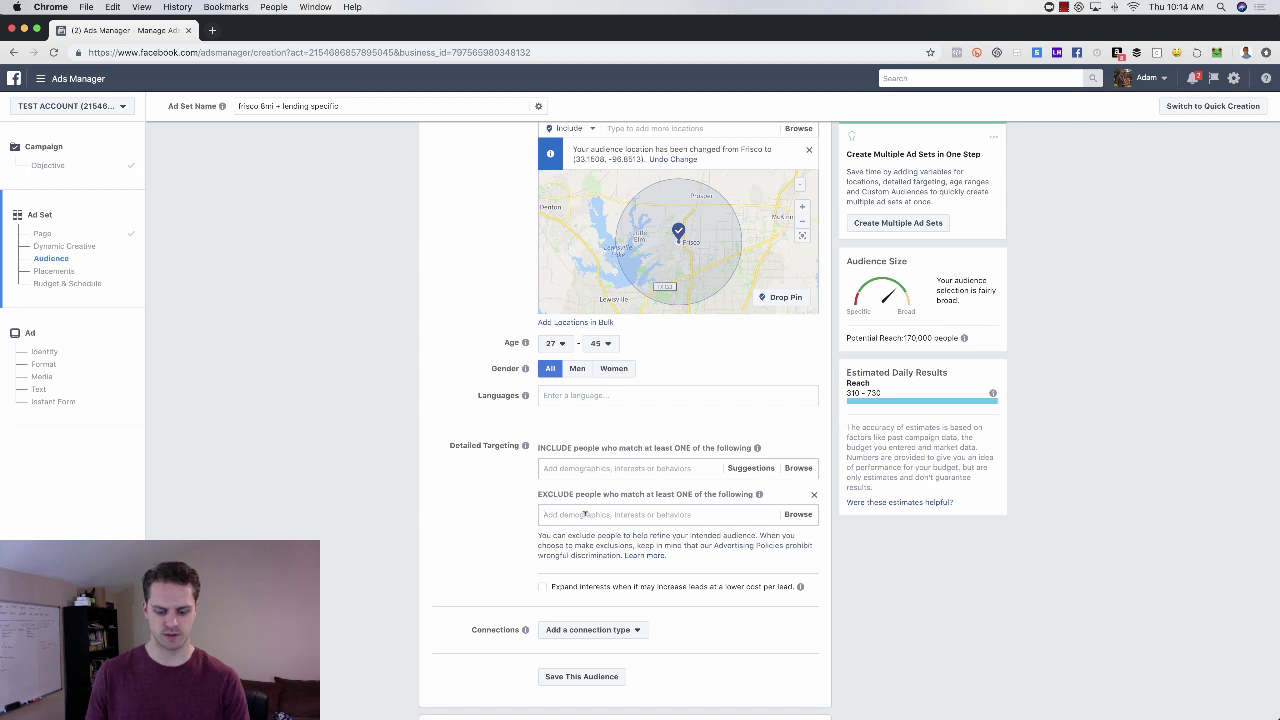
pyautogui.write('national assoc')
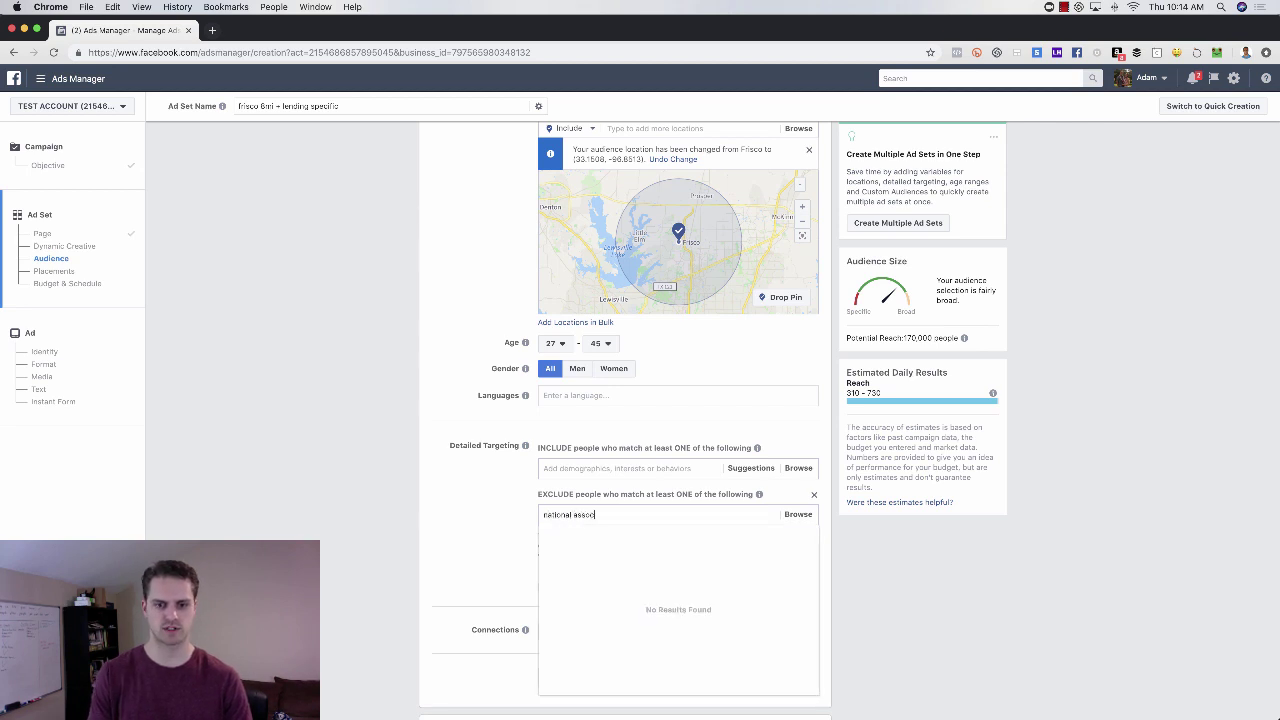
pyautogui.write('iation of real')
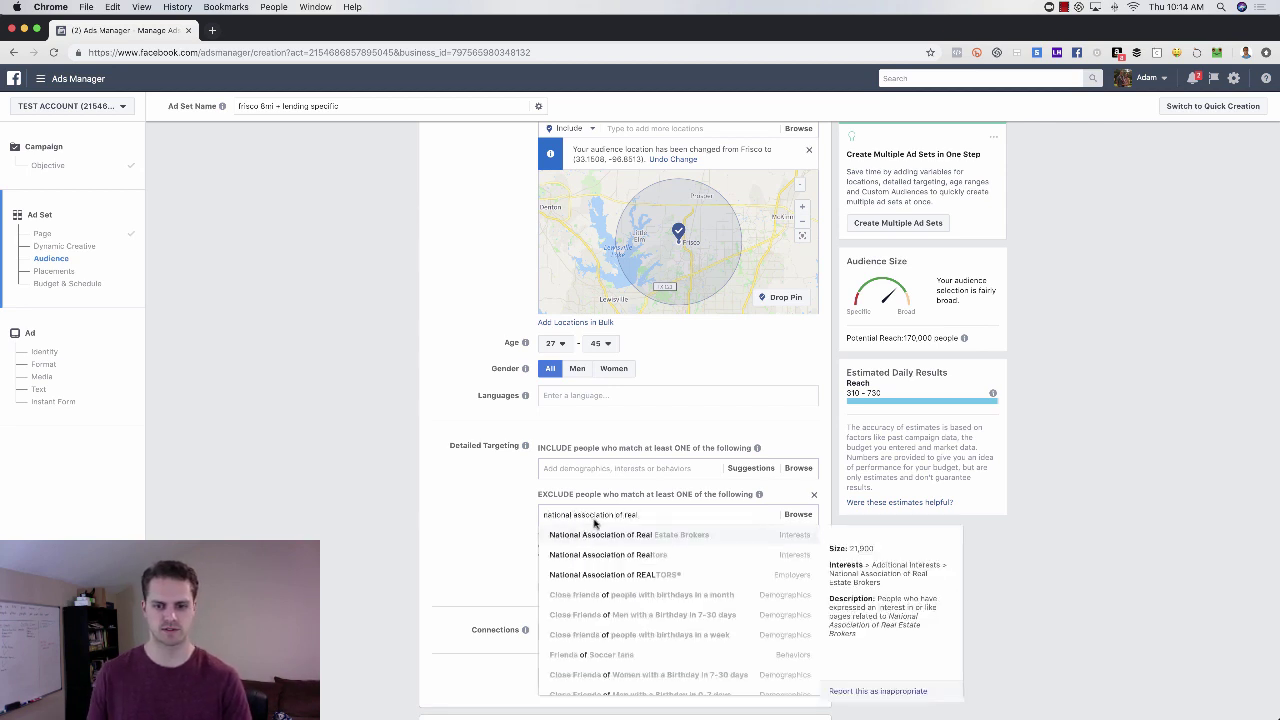
pyautogui.click(650, 536)
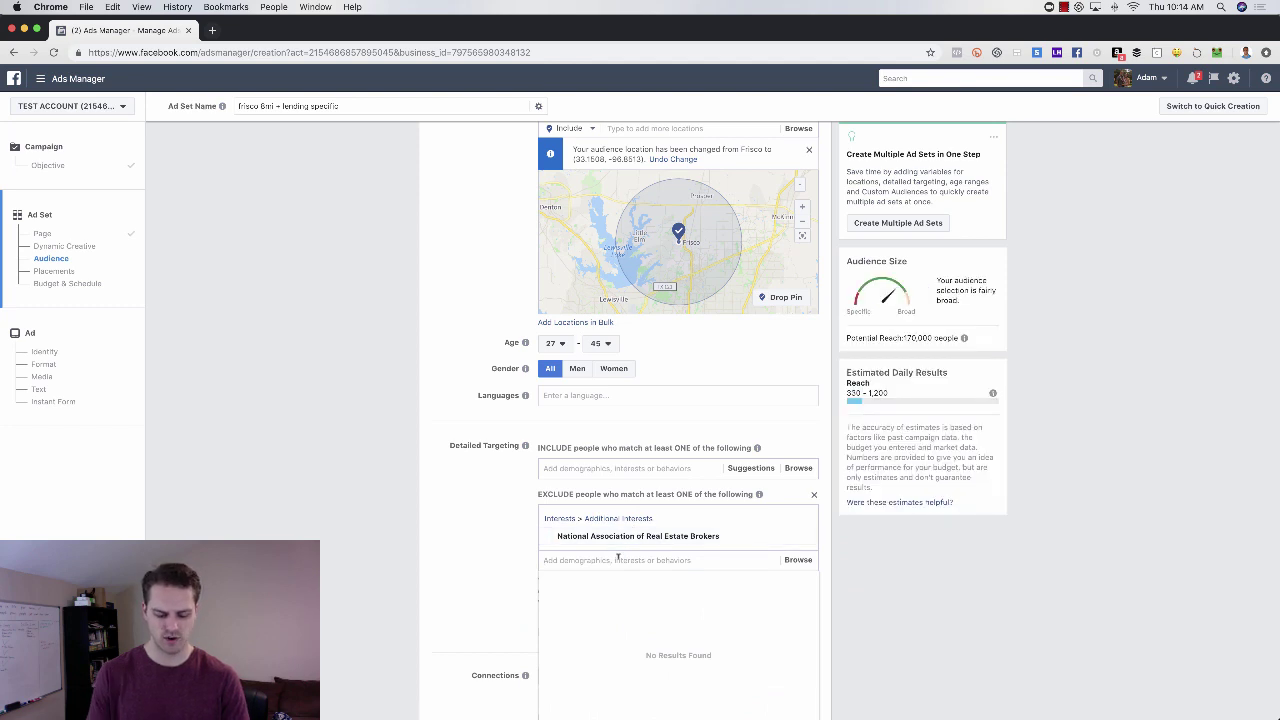
pyautogui.write('national as')
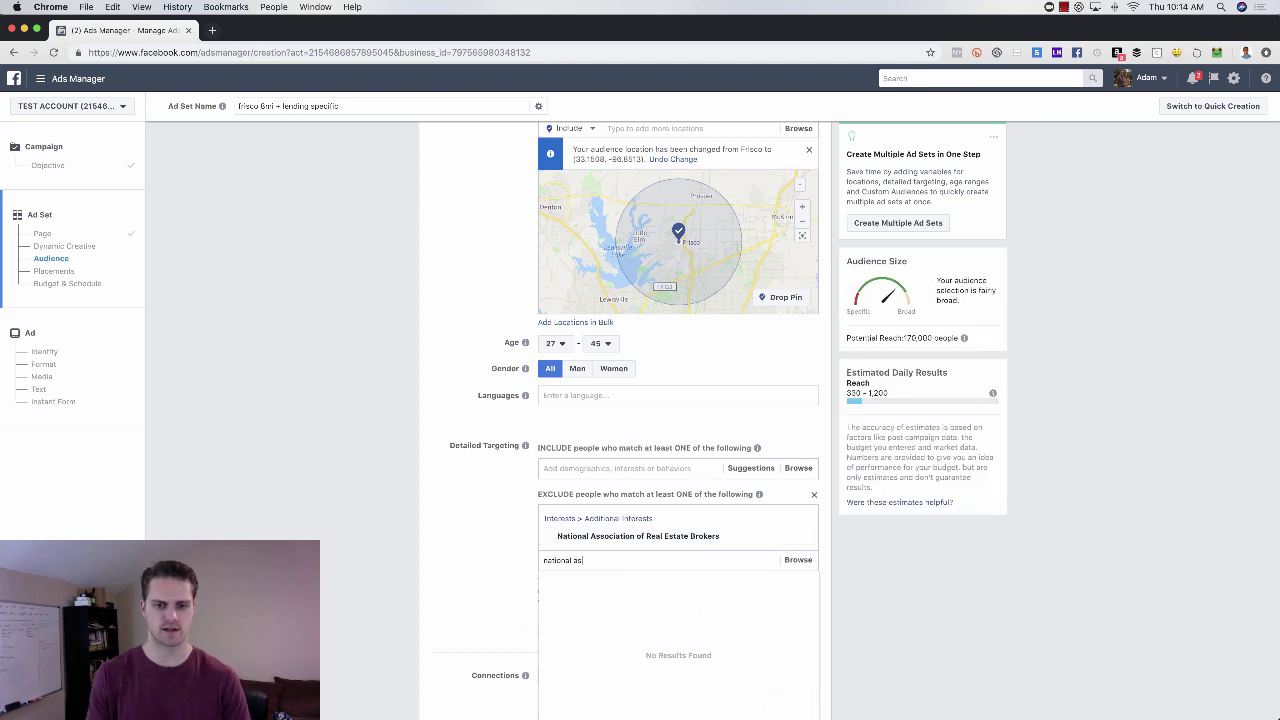
pyautogui.write('sociation of real')
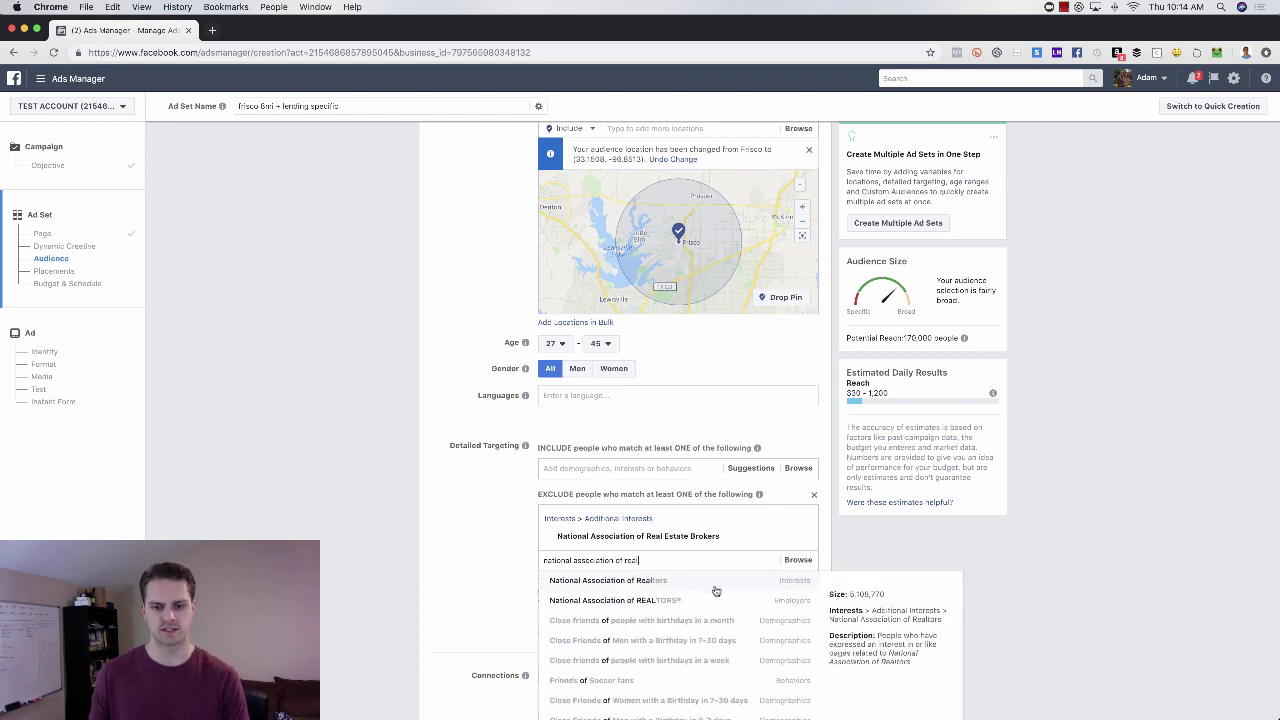
pyautogui.click(700, 588)
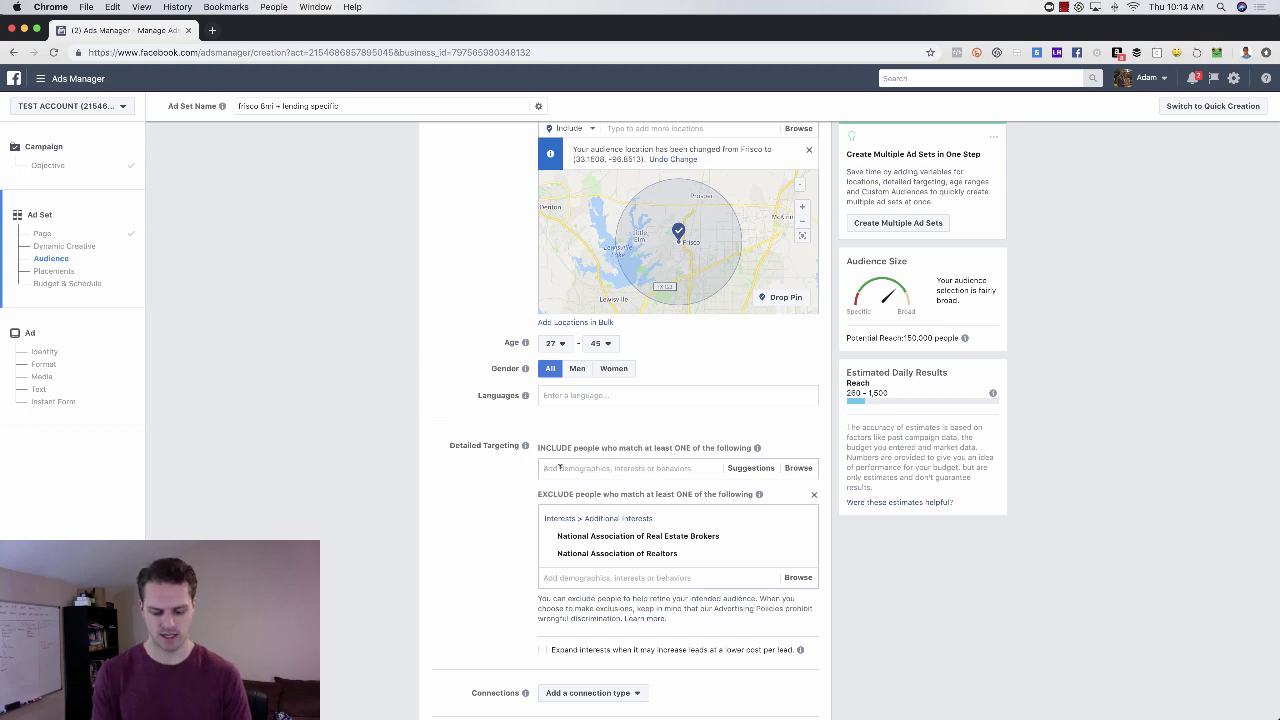
# - Try including the interest Pre-qualification (lending) in the detailed targeting, and remove it again
pyautogui.click(560, 467)
pyautogui.write('pro')
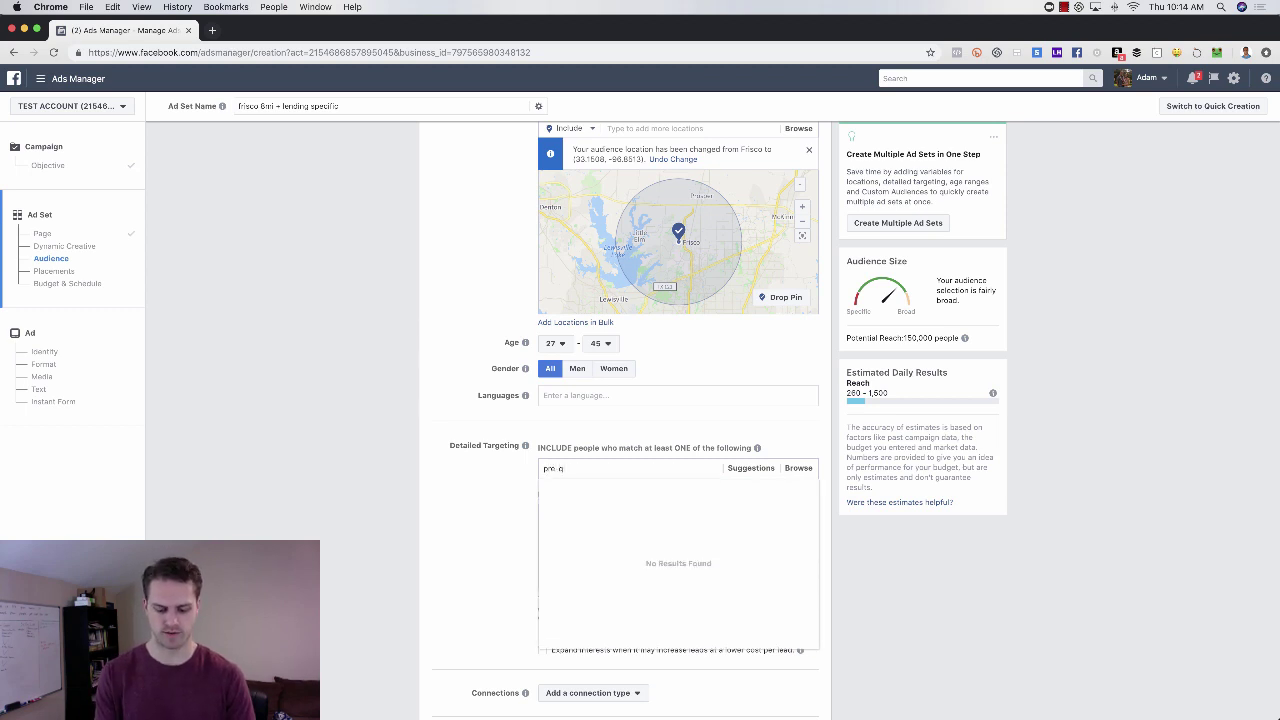
pyautogui.write(' qualif')
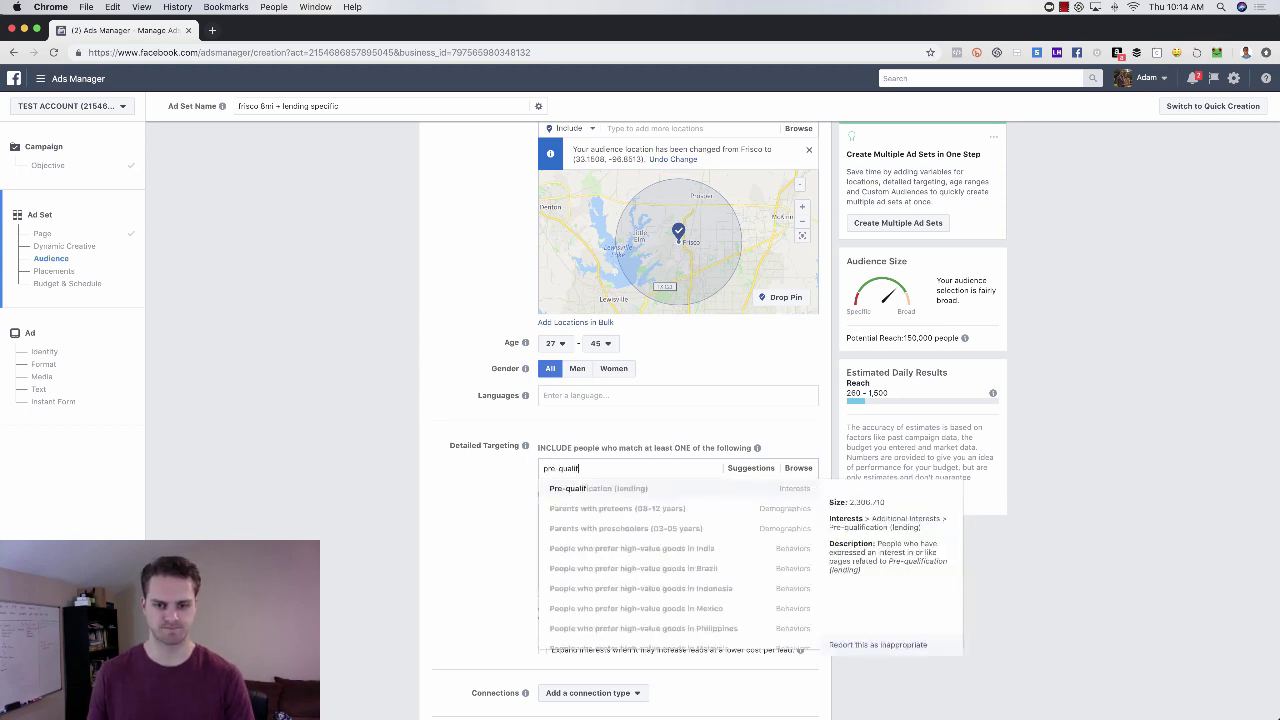
pyautogui.click(624, 488)
pyautogui.click(492, 488)
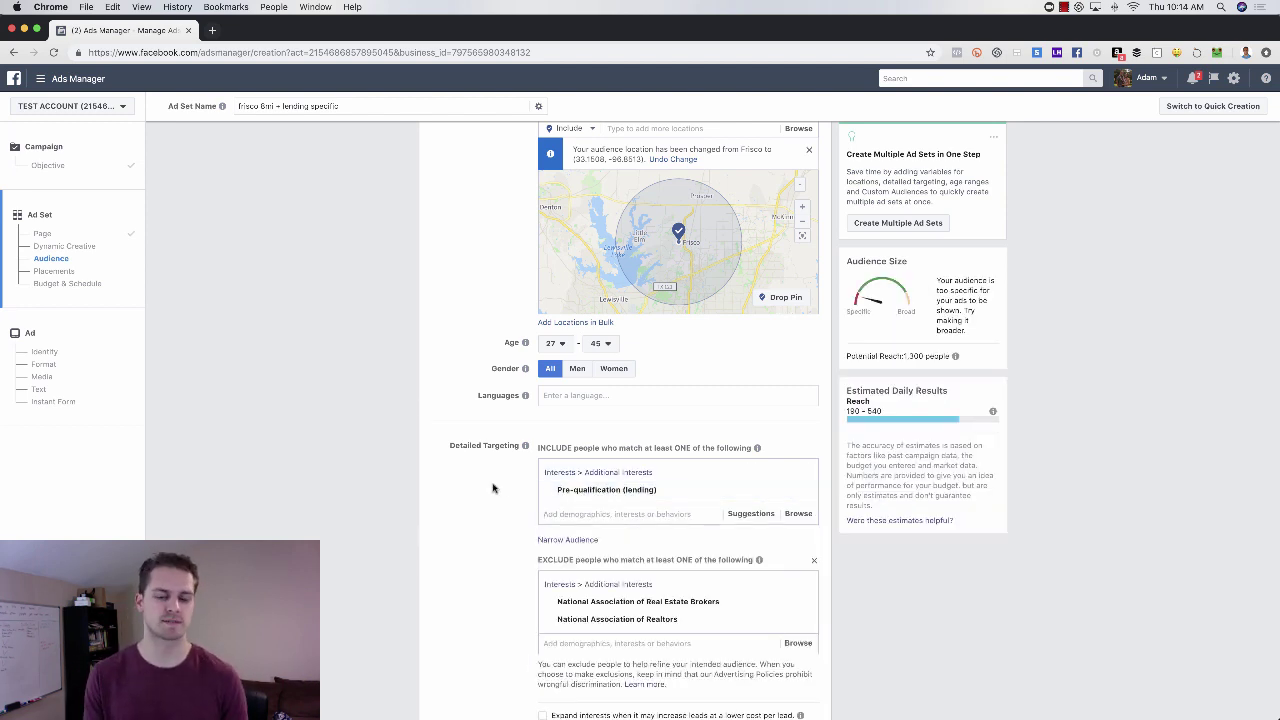
pyautogui.moveTo(590, 497)
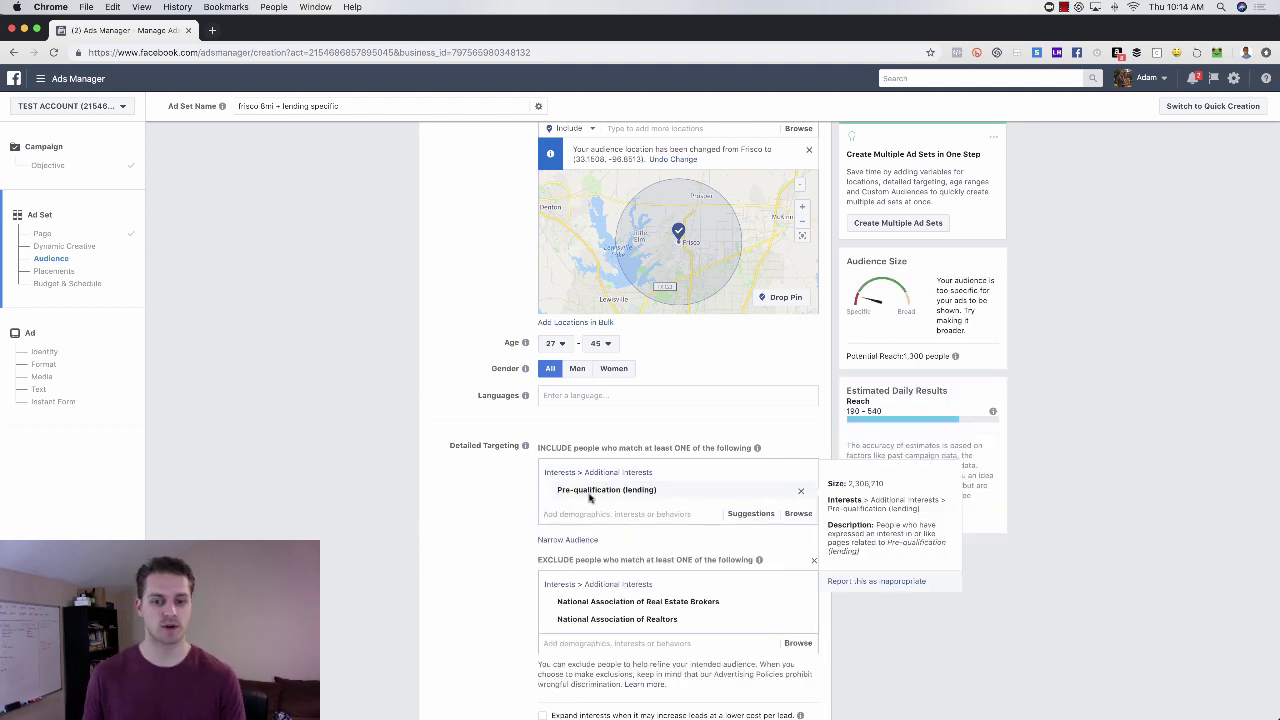
pyautogui.click(801, 489)
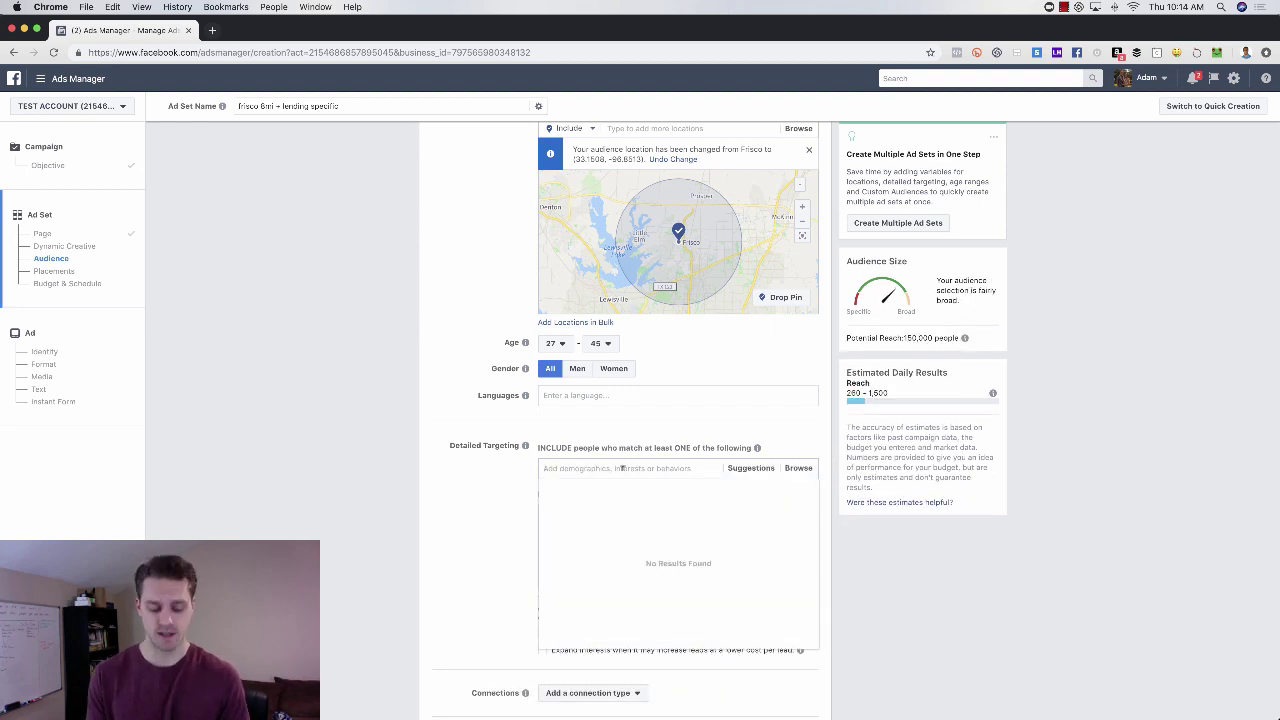
# - Try including the interest Weight Watchers in the detailed targeting, and remove it again
pyautogui.click(622, 467)
pyautogui.write('h')
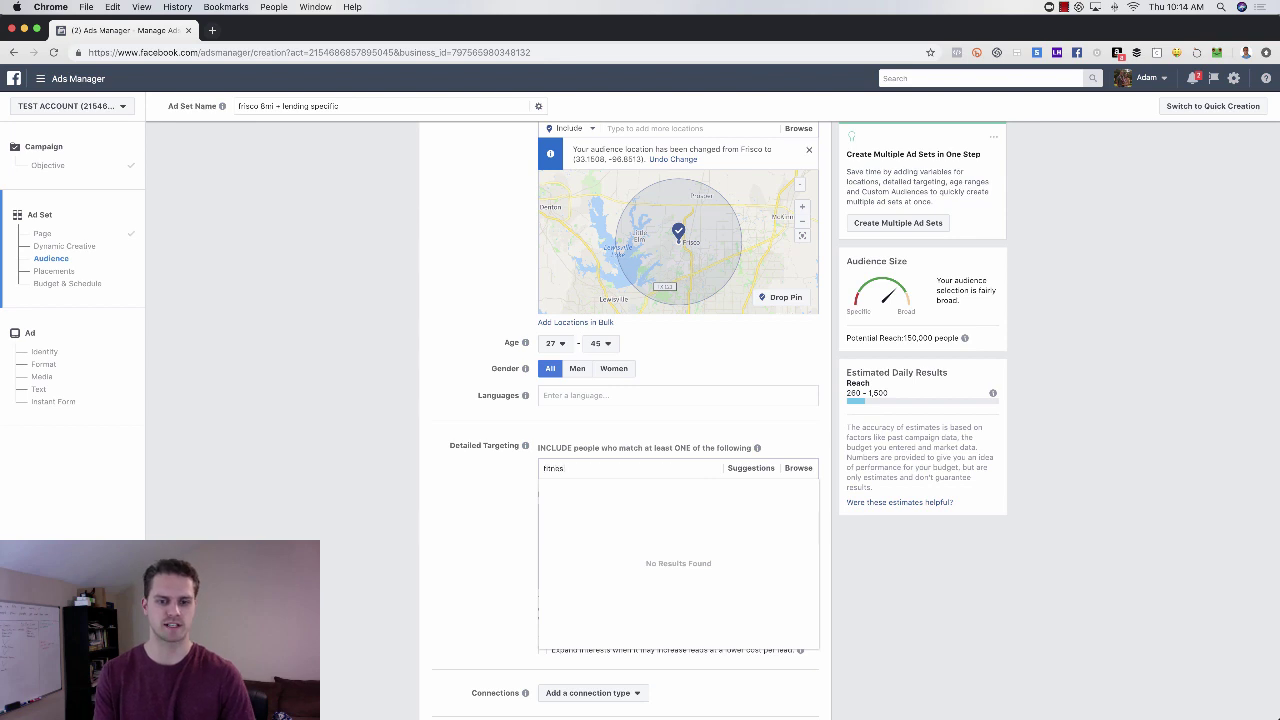
pyautogui.doubleClick(596, 467)
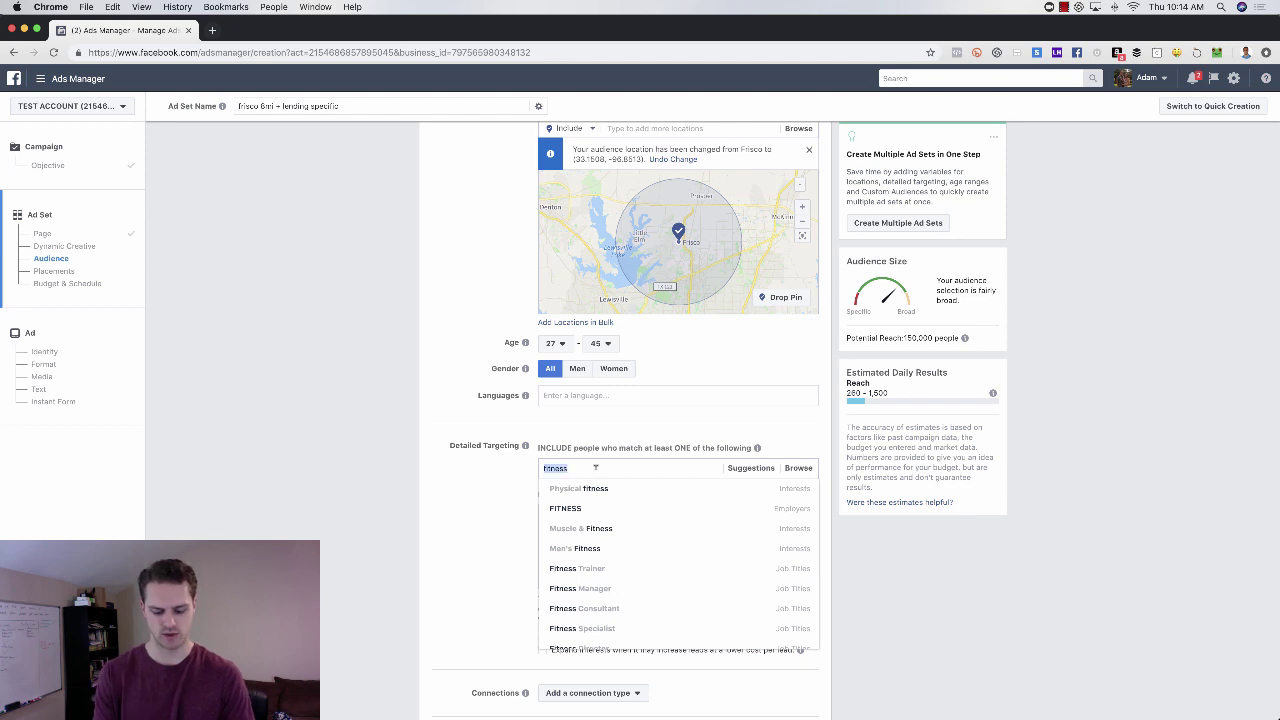
pyautogui.write('wa')
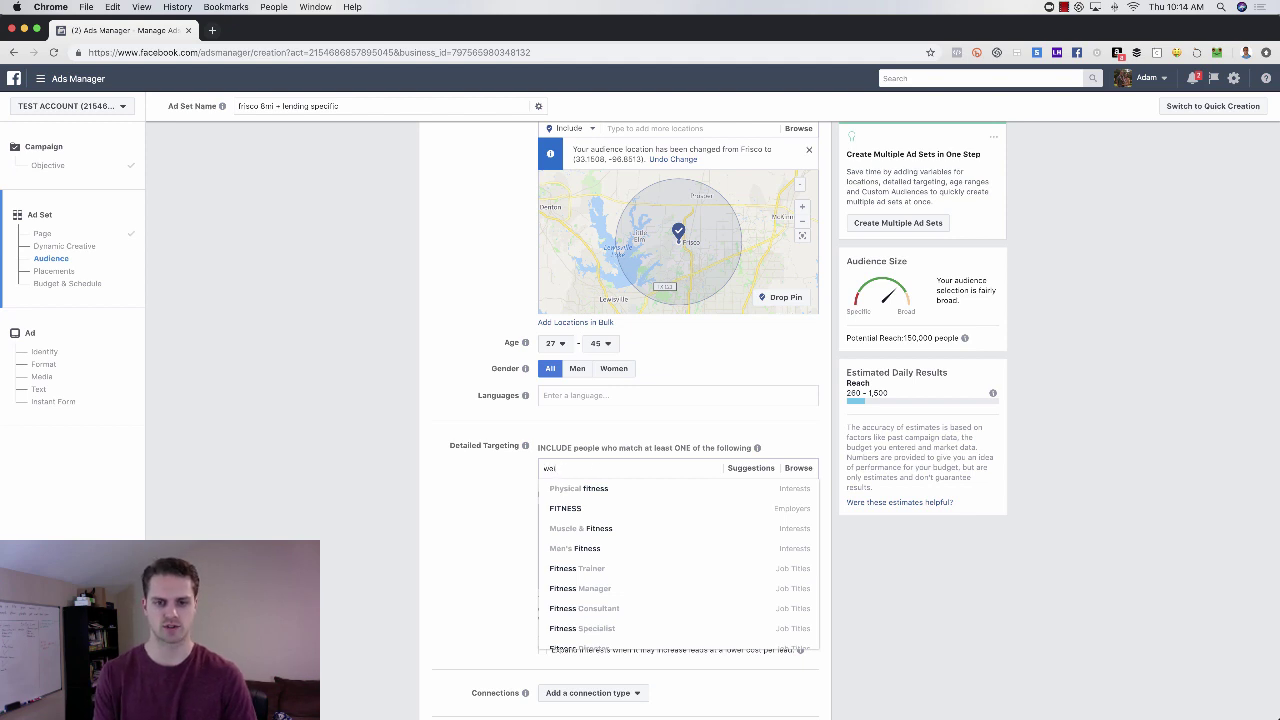
pyautogui.write('ight watchers')
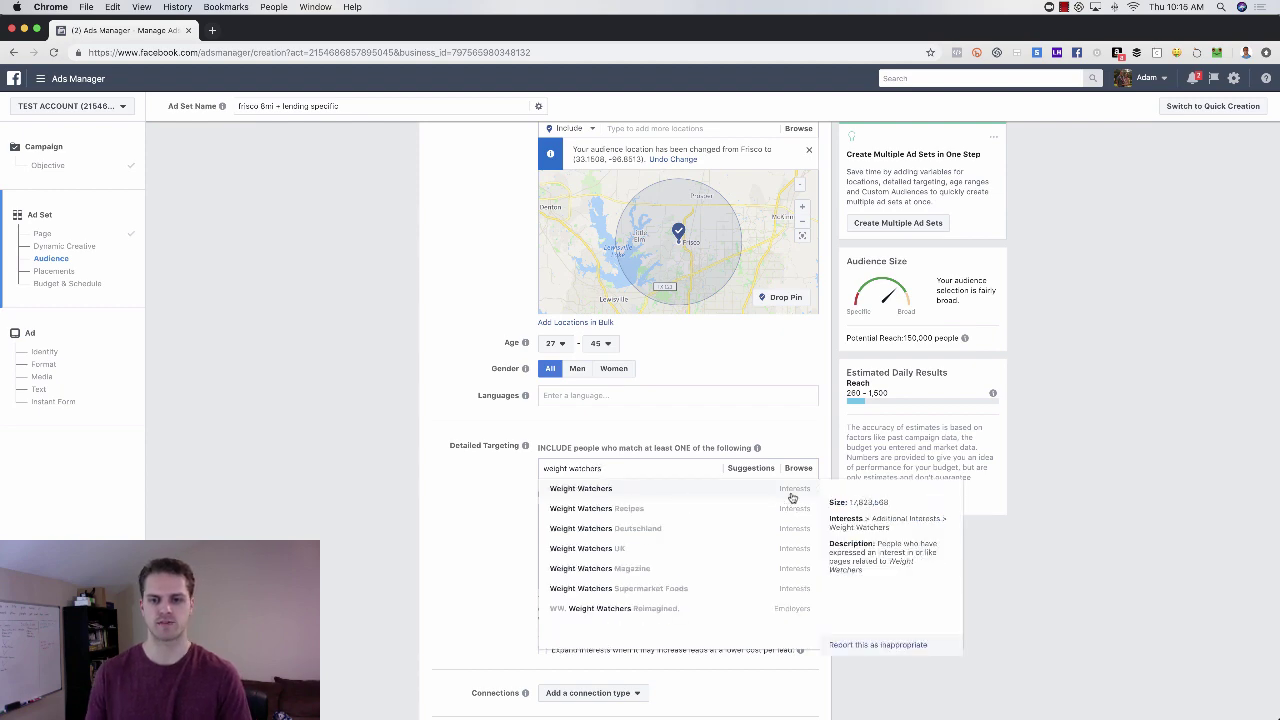
pyautogui.click(757, 488)
pyautogui.click(751, 513)
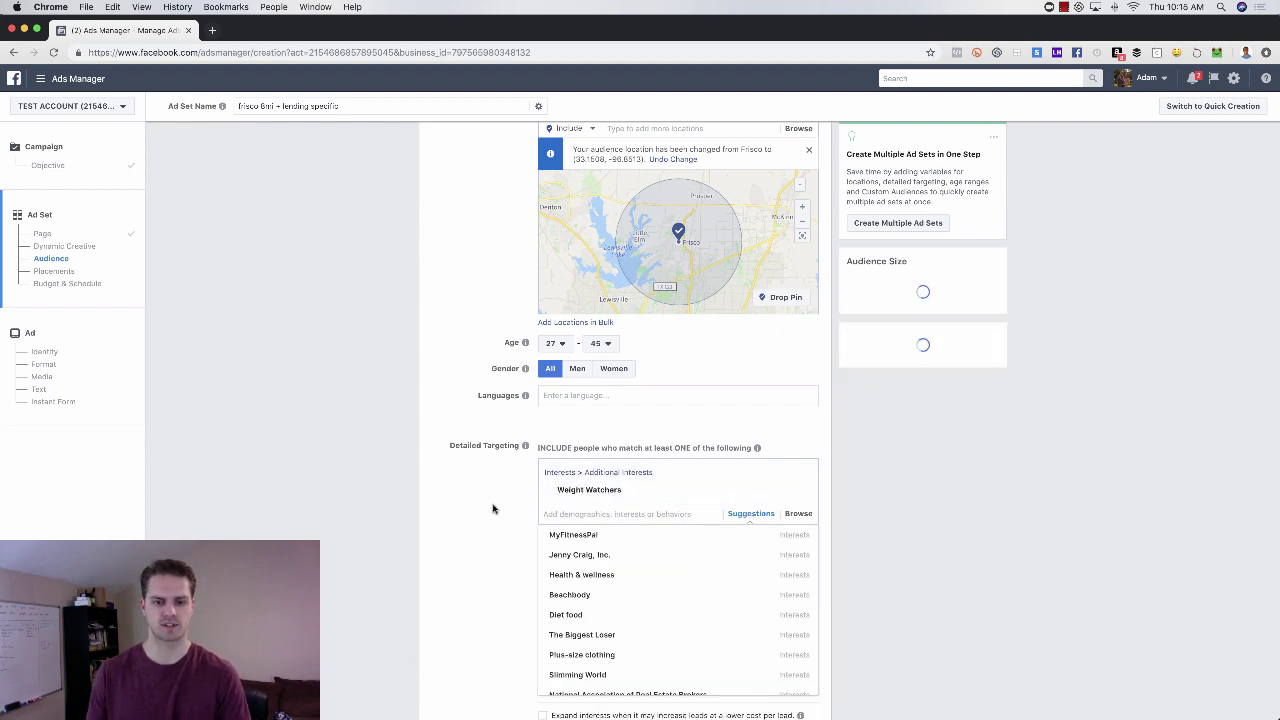
pyautogui.scroll(-2, 600, 470)
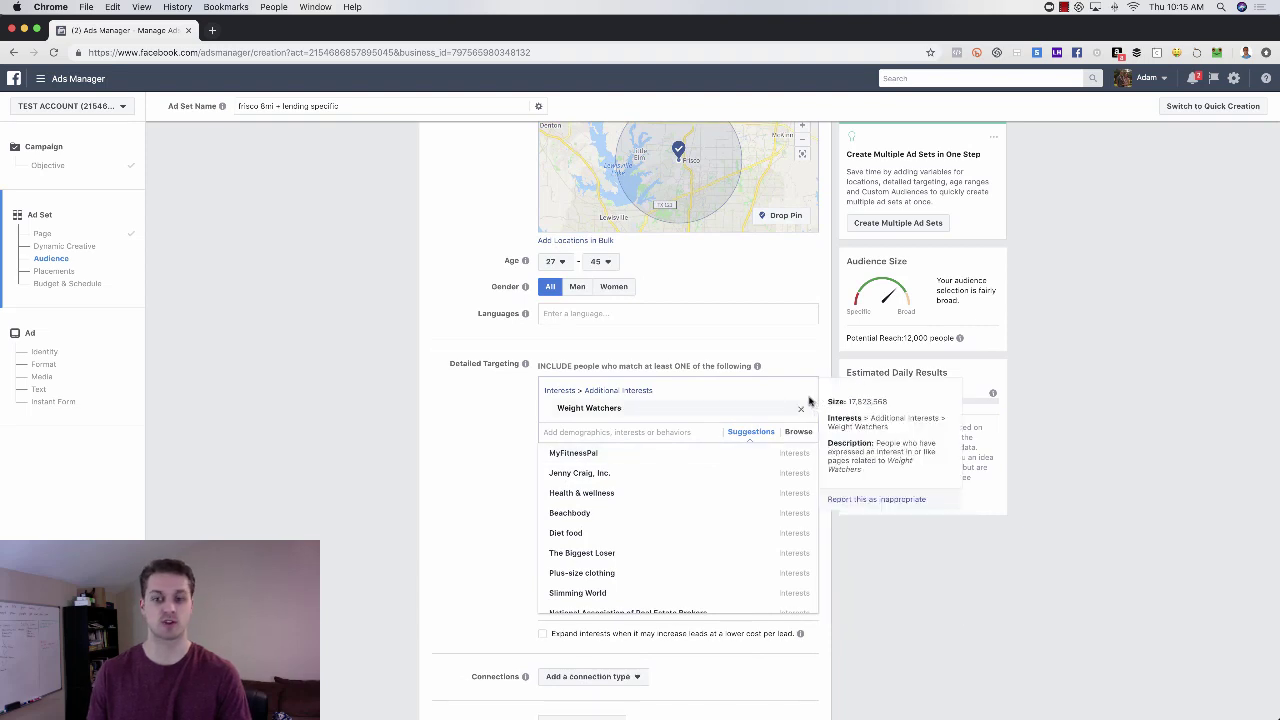
pyautogui.click(804, 398)
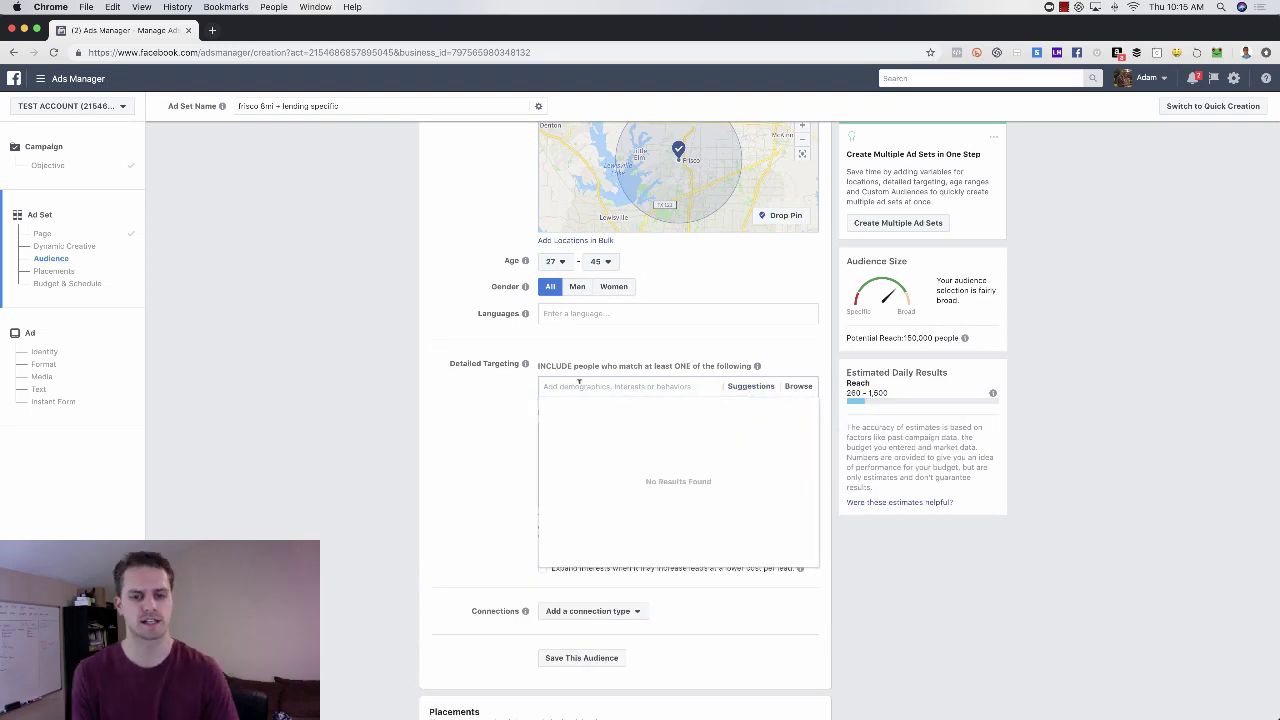
# - Include people with the interests Pre-qualification (lending), Mortgage calculator and Mortgage loans in the detailed targeting
pyautogui.click(578, 385)
pyautogui.write('pre-qualif')
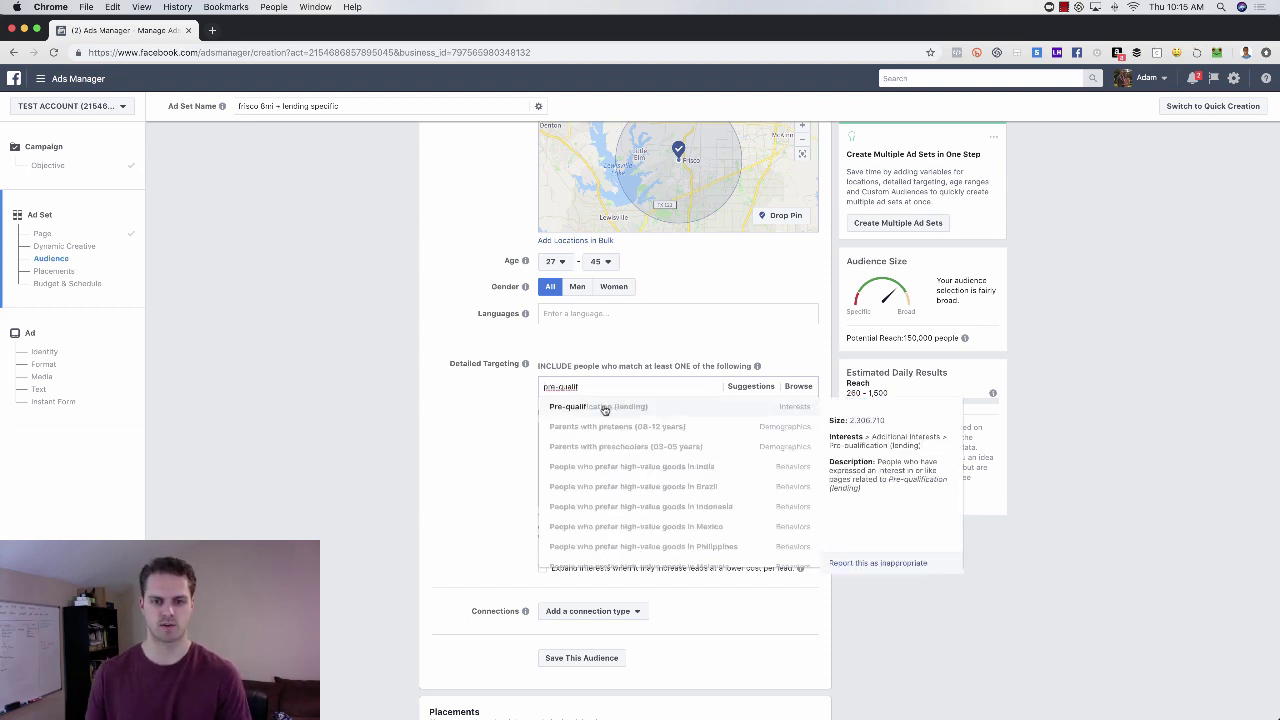
pyautogui.click(699, 408)
pyautogui.click(751, 431)
pyautogui.scroll(-1, 490, 430)
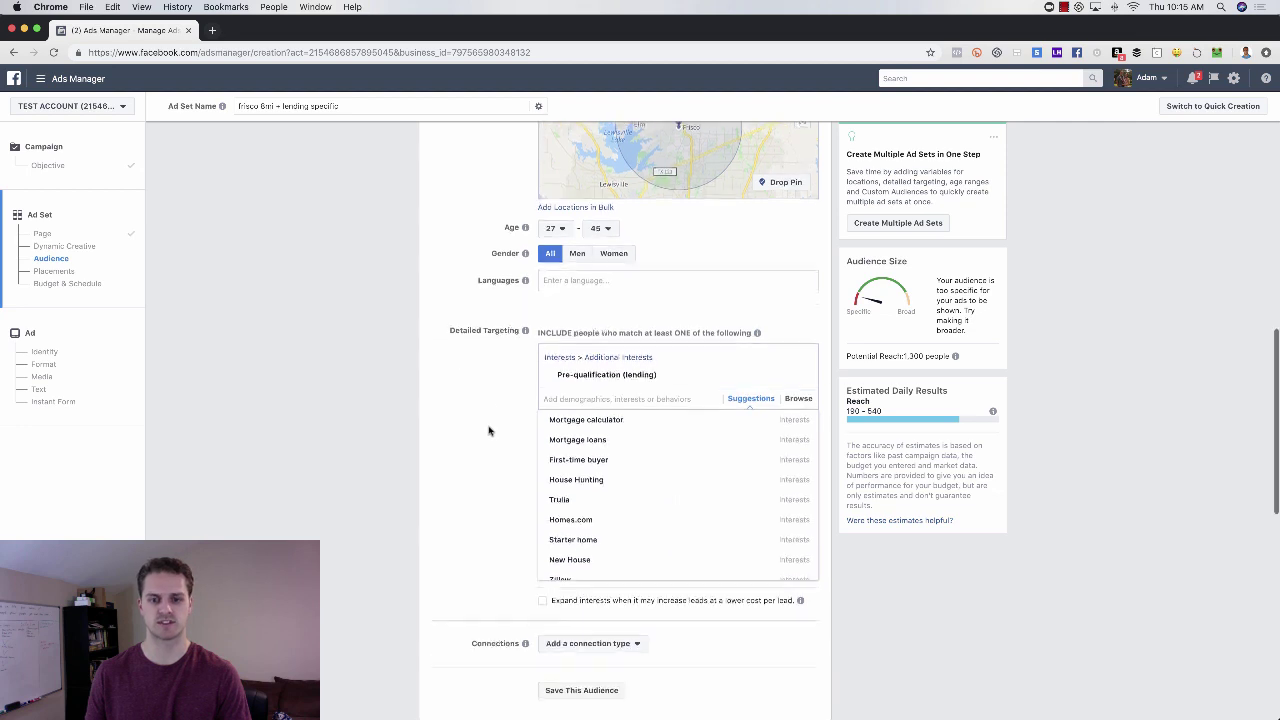
pyautogui.click(586, 419)
pyautogui.click(688, 443)
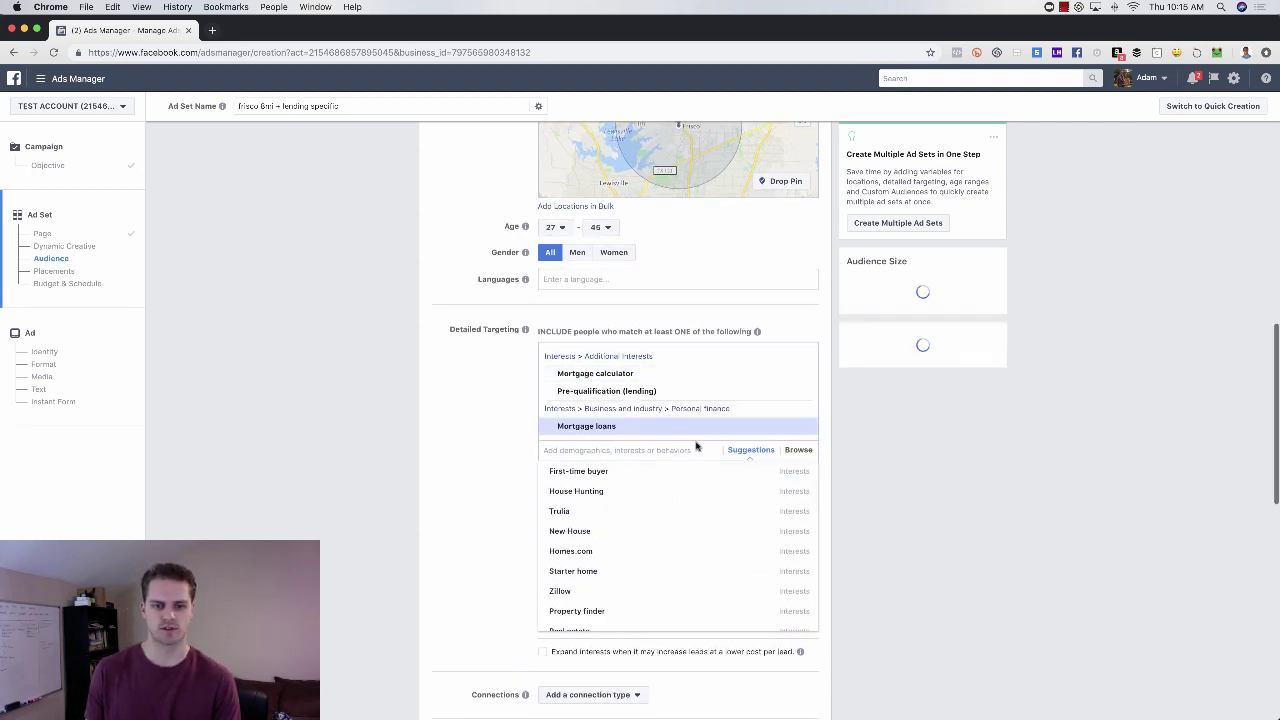
# - Add First-time buyer, House Hunting, Single-family detached home and Property to the included interests
pyautogui.click(656, 473)
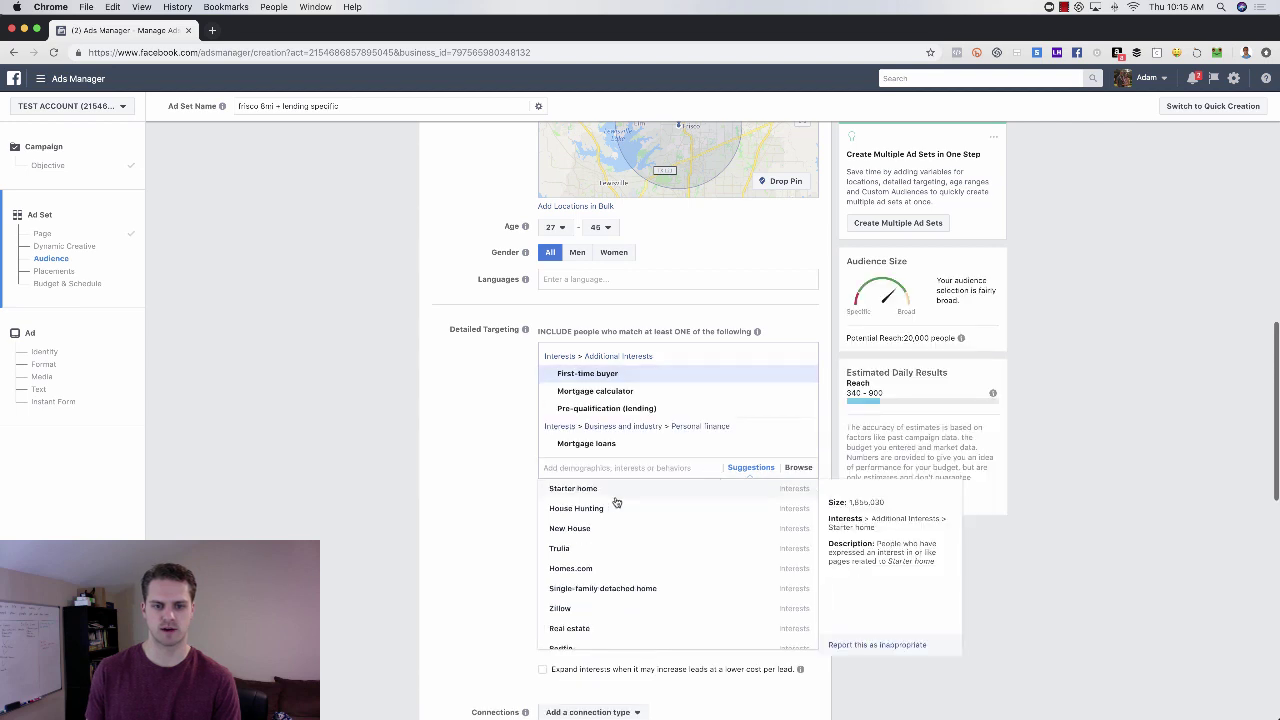
pyautogui.click(612, 512)
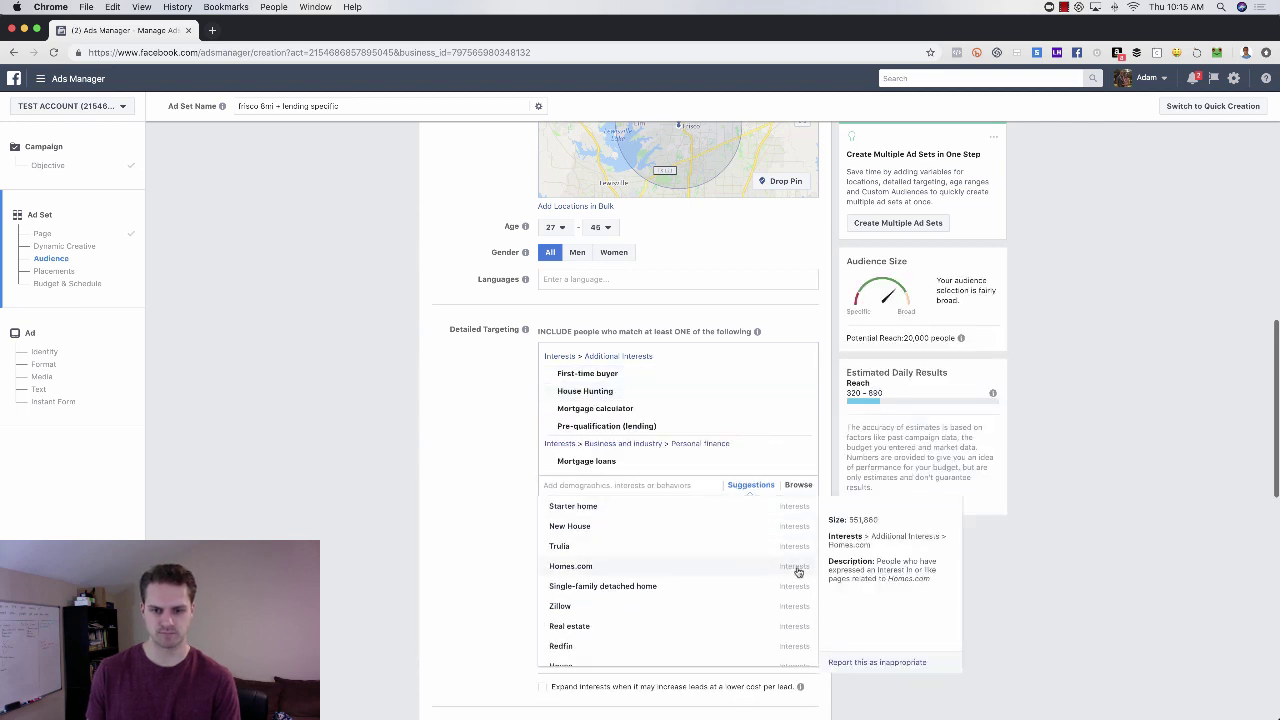
pyautogui.click(660, 557)
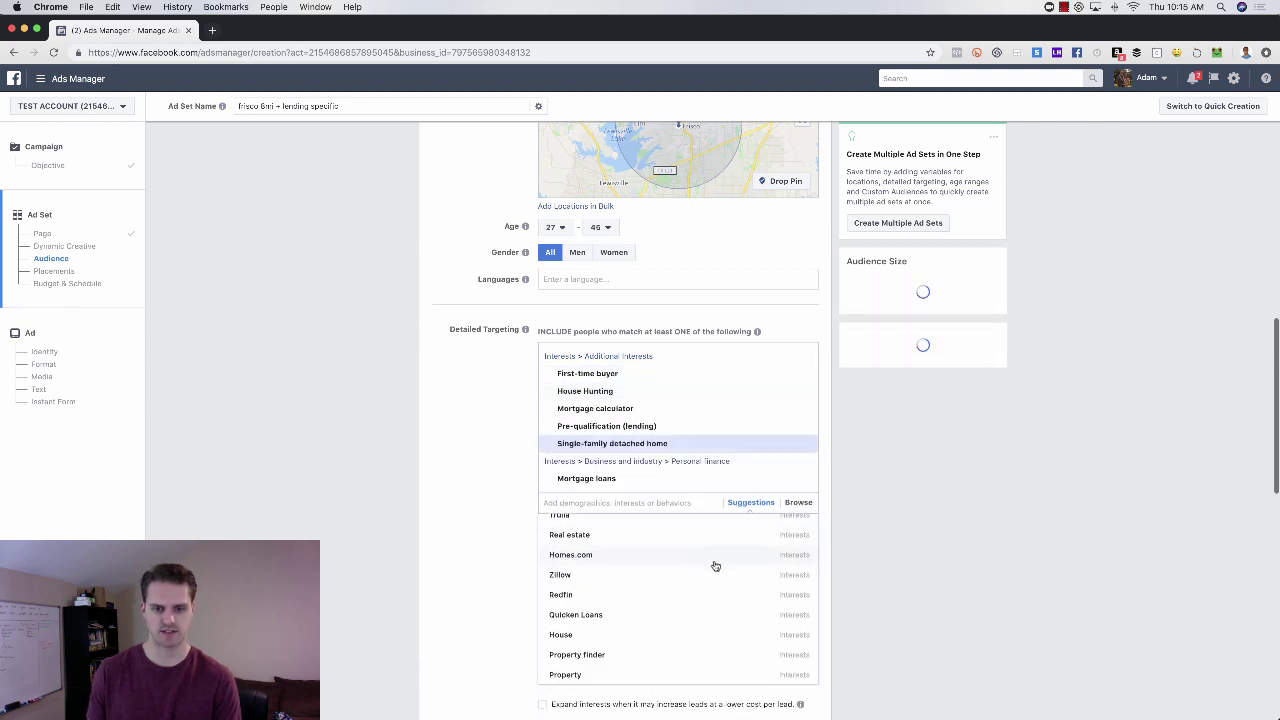
pyautogui.scroll(-1, 479, 533)
pyautogui.scroll(-3, 677, 517)
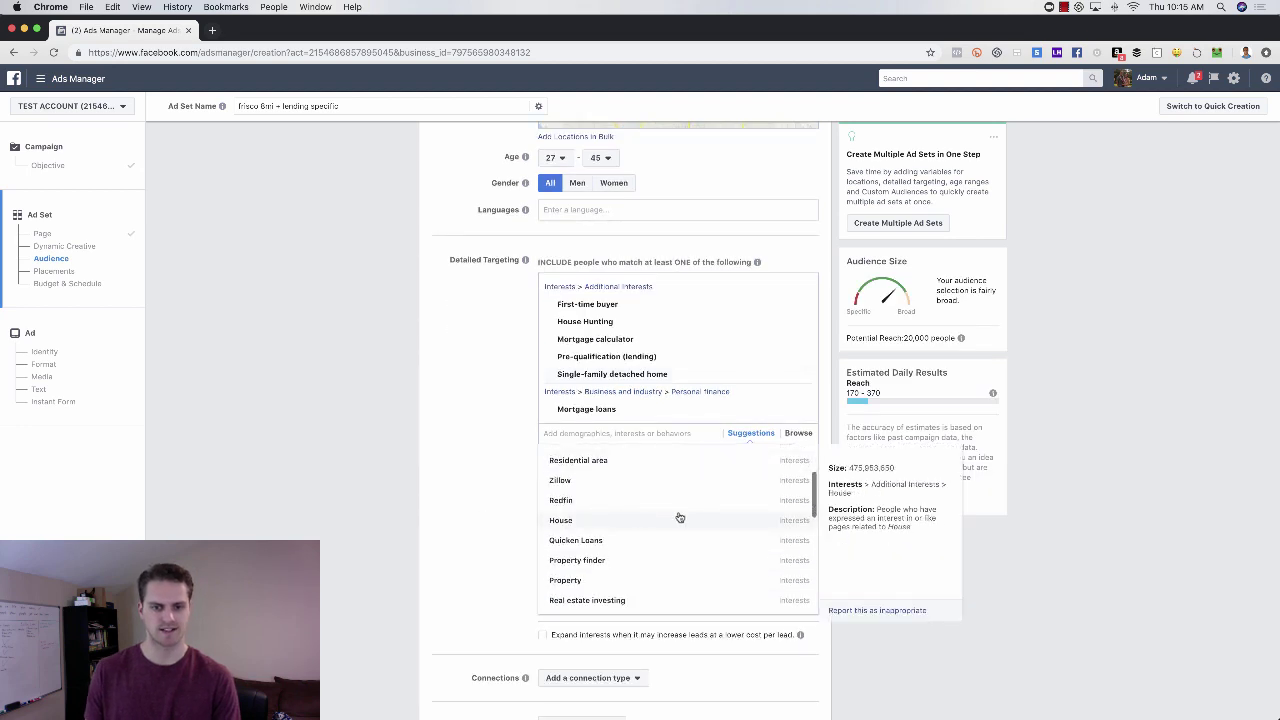
pyautogui.click(566, 580)
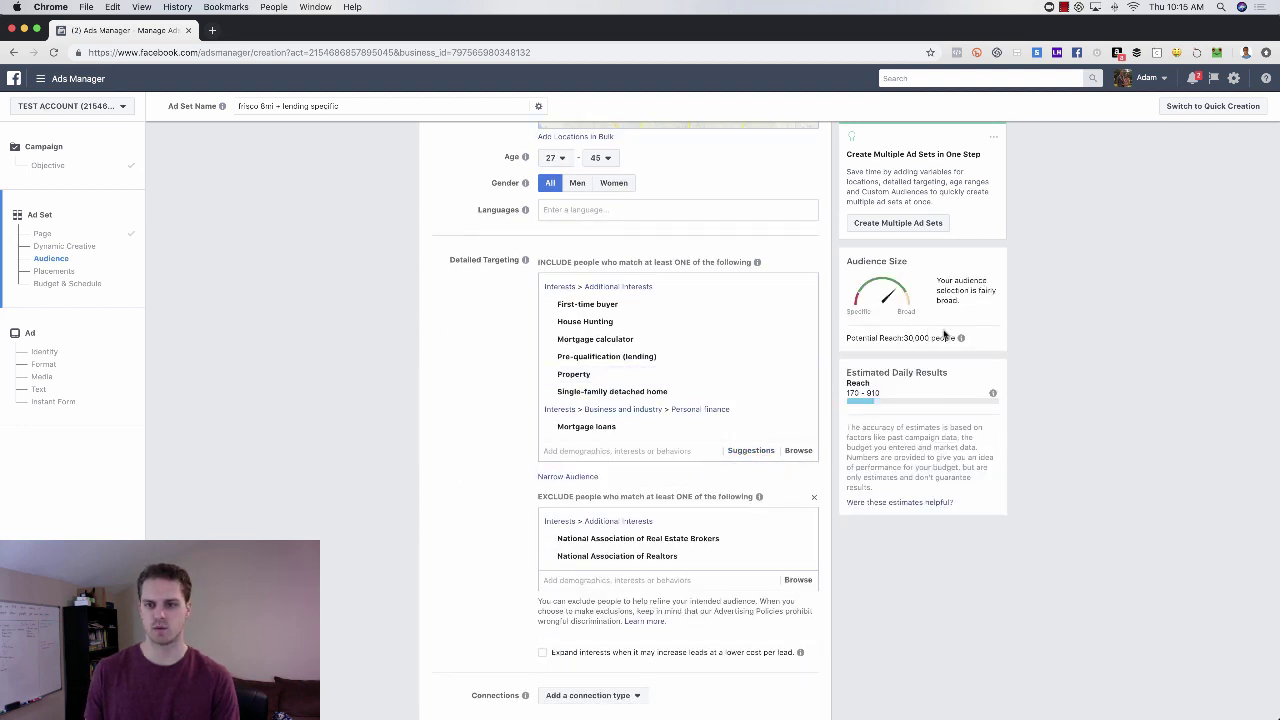
# - Compare the audience's potential reach for location radii of 9 and 10 miles, ending with 10 miles set
pyautogui.moveTo(961, 338)
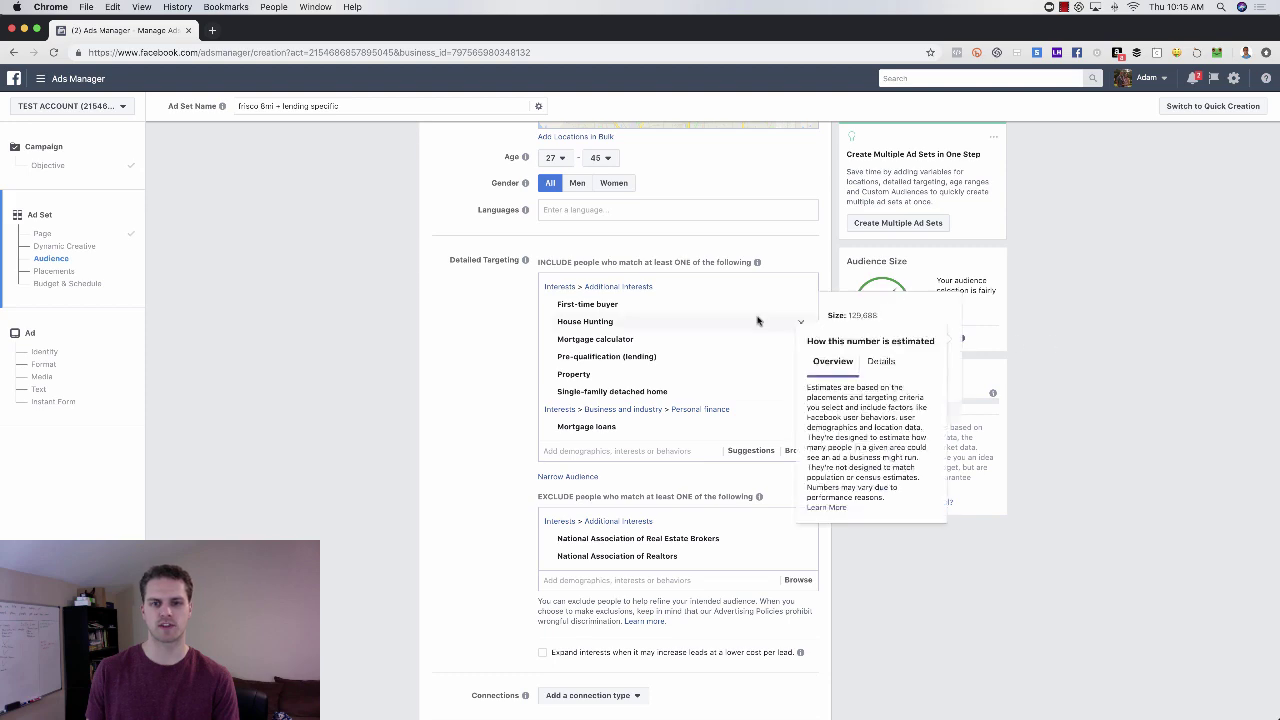
pyautogui.scroll(3, 480, 300)
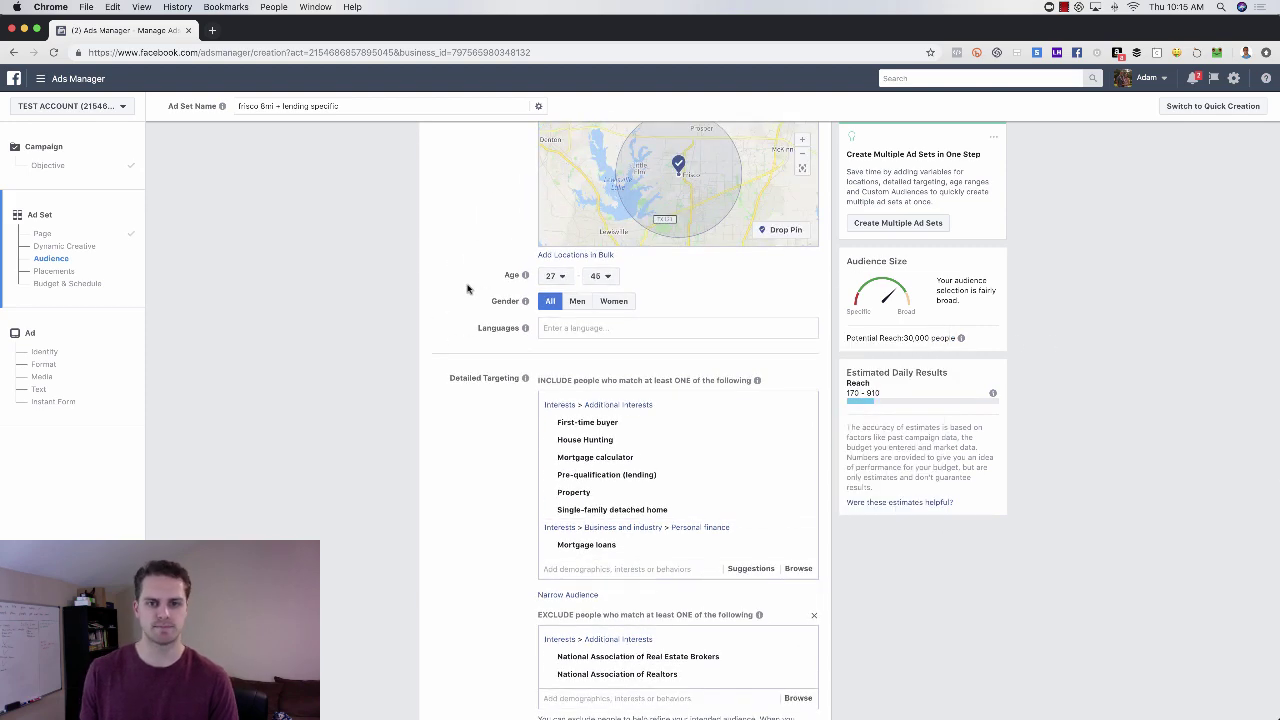
pyautogui.scroll(2, 520, 277)
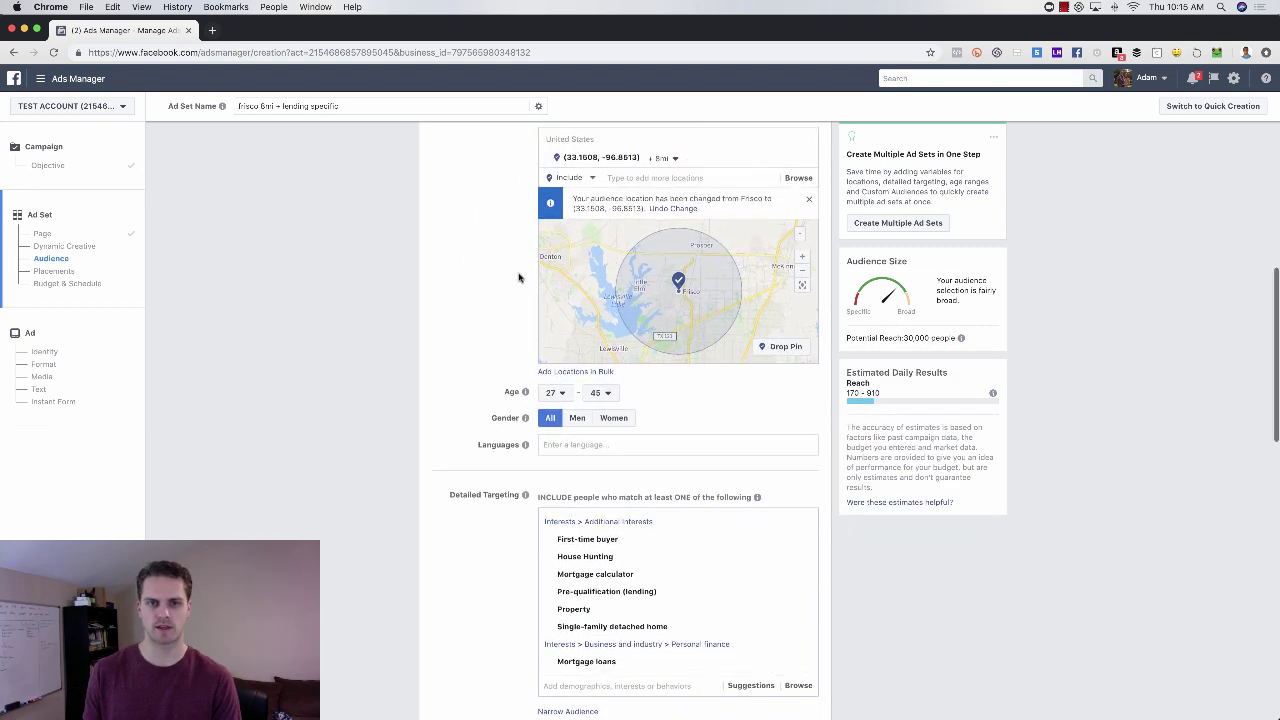
pyautogui.click(676, 159)
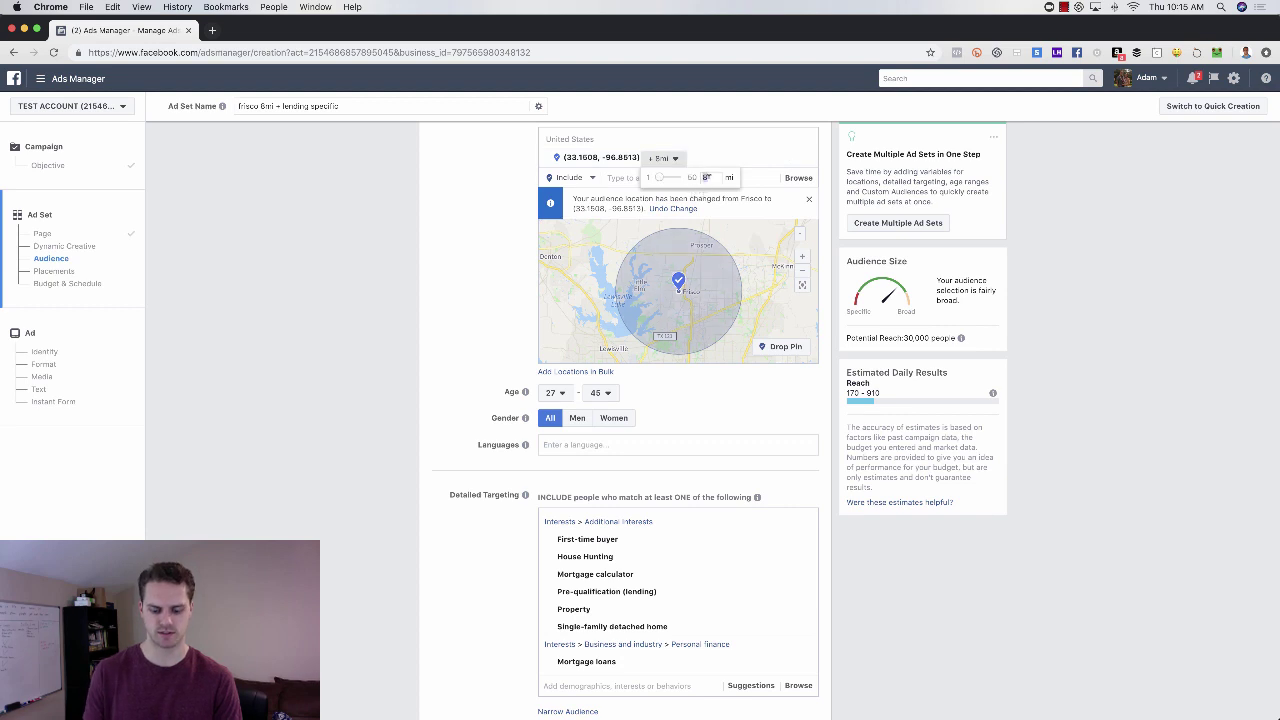
pyautogui.moveTo(914, 337)
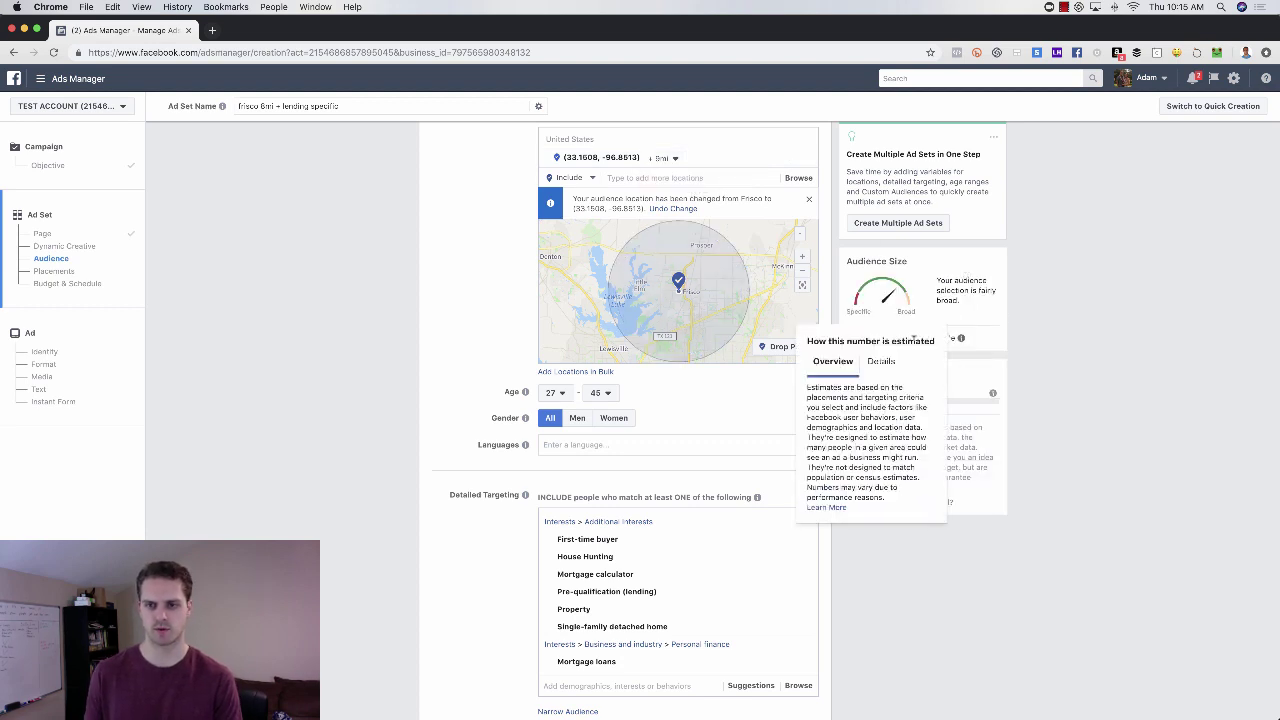
pyautogui.click(668, 158)
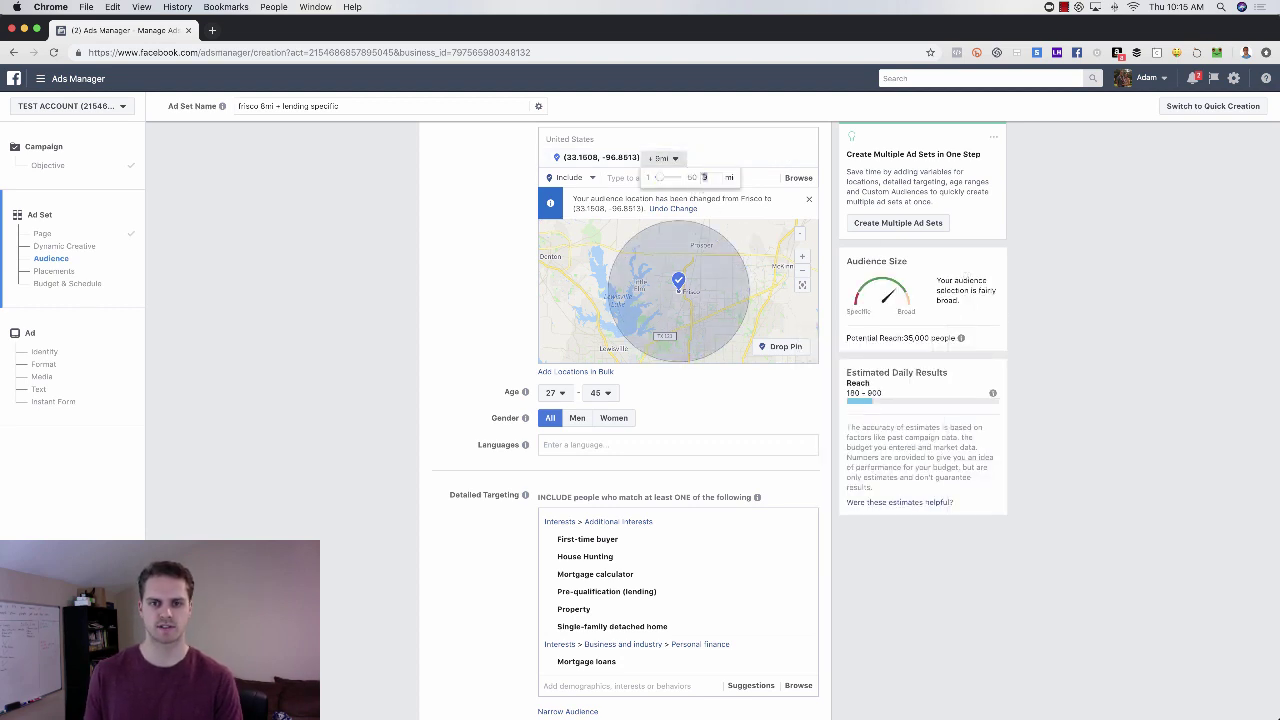
pyautogui.press('Return')
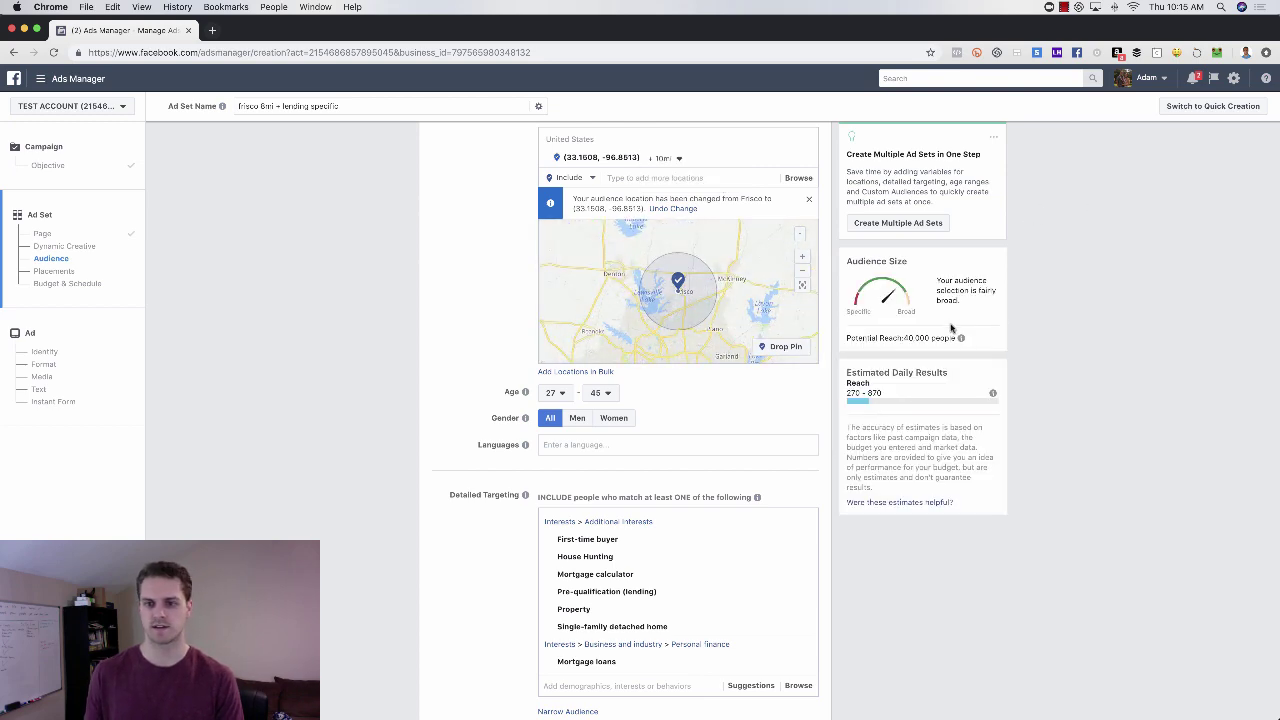
pyautogui.moveTo(904, 337); pyautogui.dragTo(1077, 342)
pyautogui.click(1077, 342)
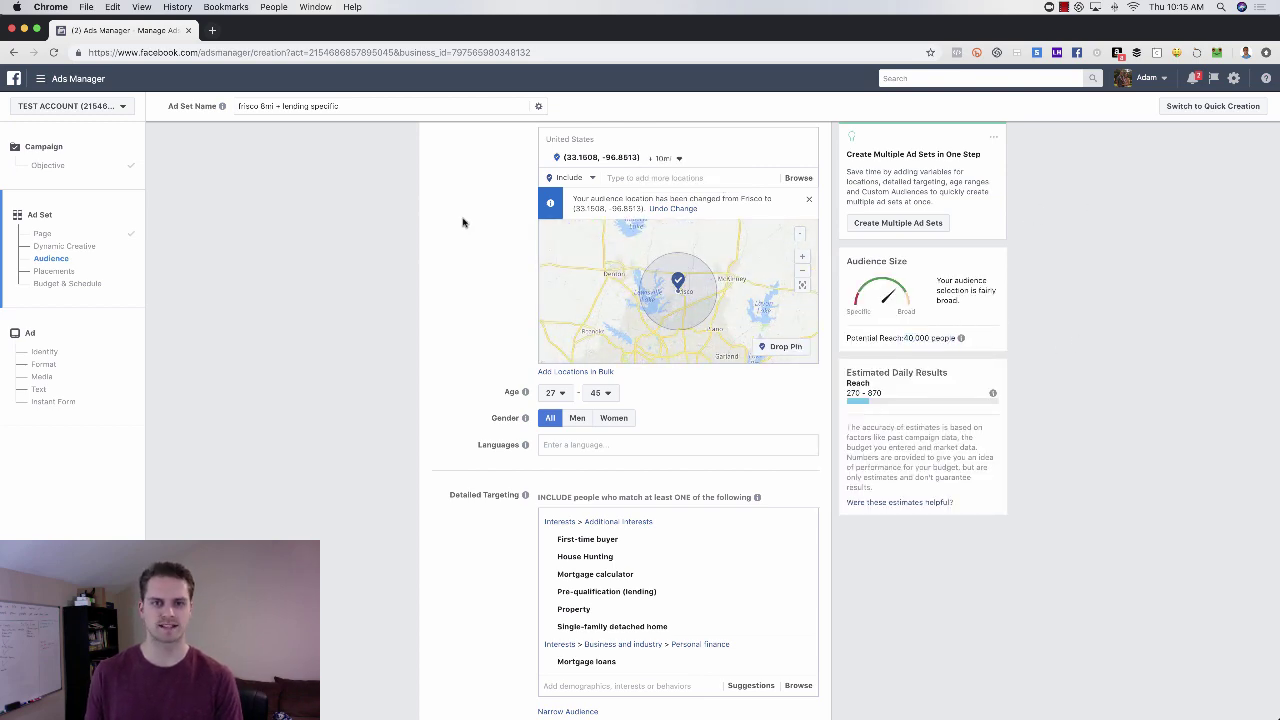
# - Update the radius in the ad set name so it reads "frisco 10mi + lending specific"
pyautogui.scroll(5, 462, 222)
pyautogui.click(548, 152)
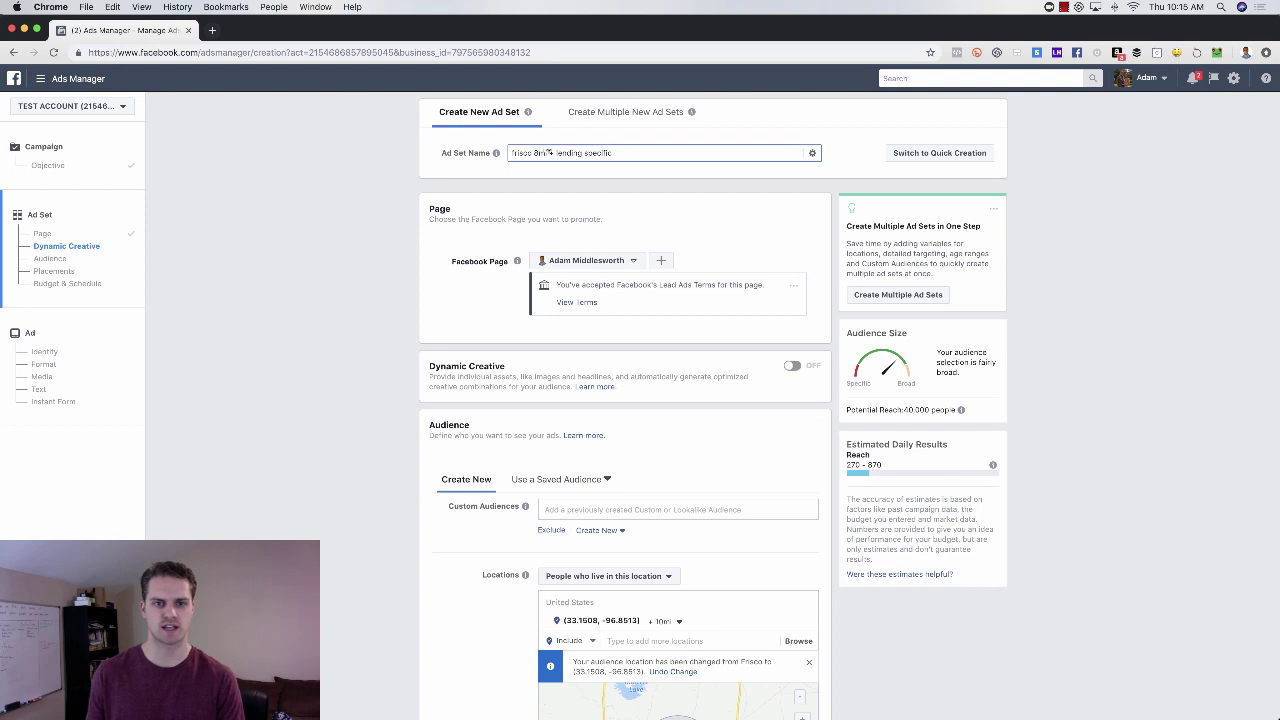
pyautogui.press('BackSpace')
pyautogui.write('10')
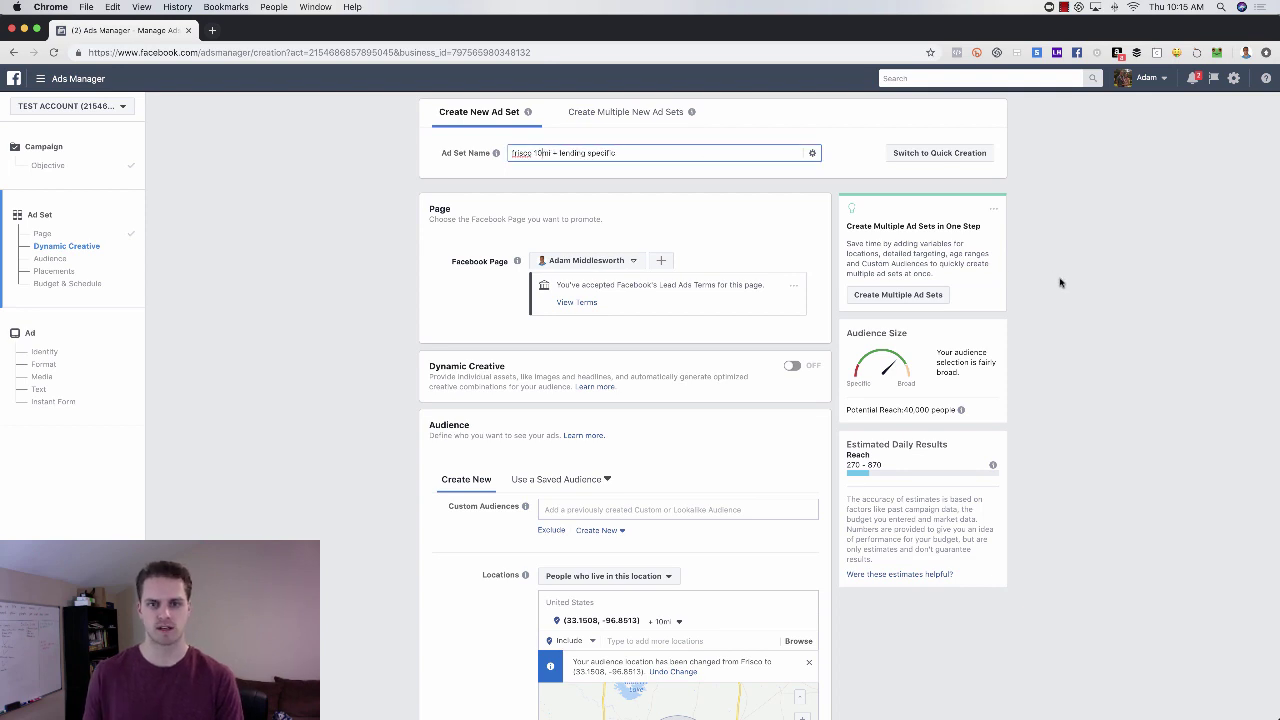
pyautogui.click(1036, 305)
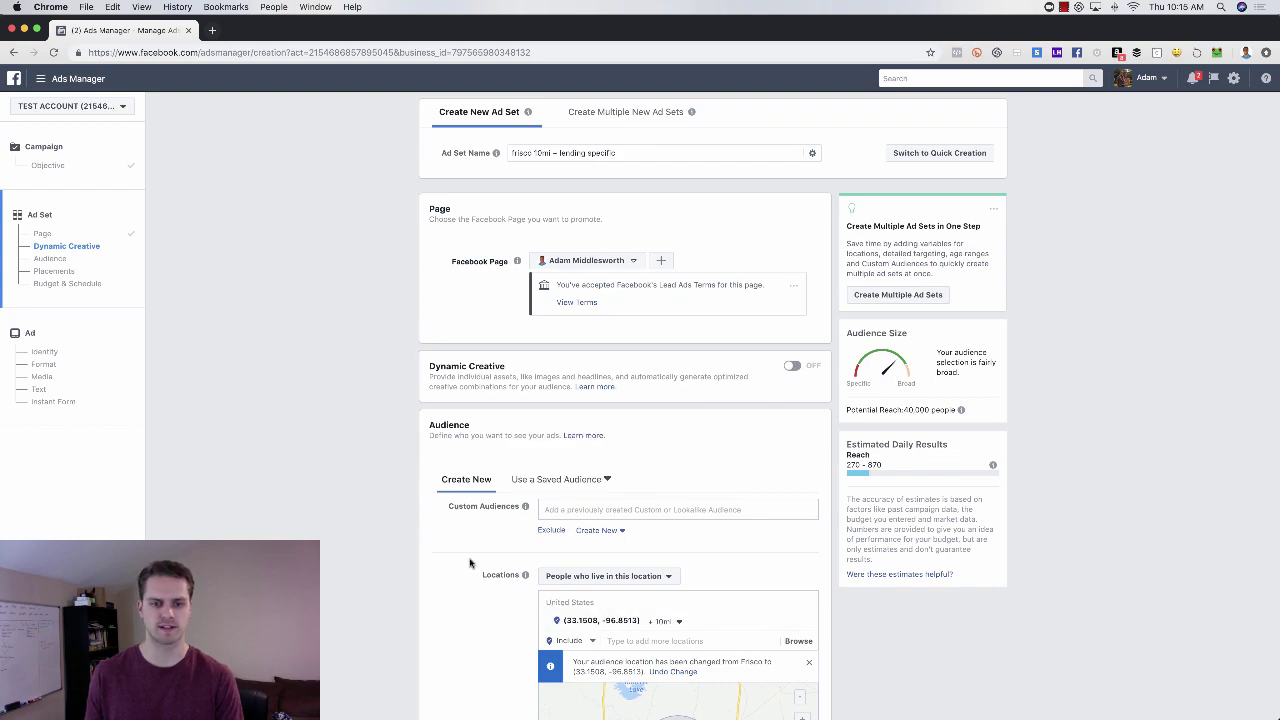
# - Switch the ad set from automatic placements to Edit Placements and review the available platforms
pyautogui.scroll(-10, 470, 563)
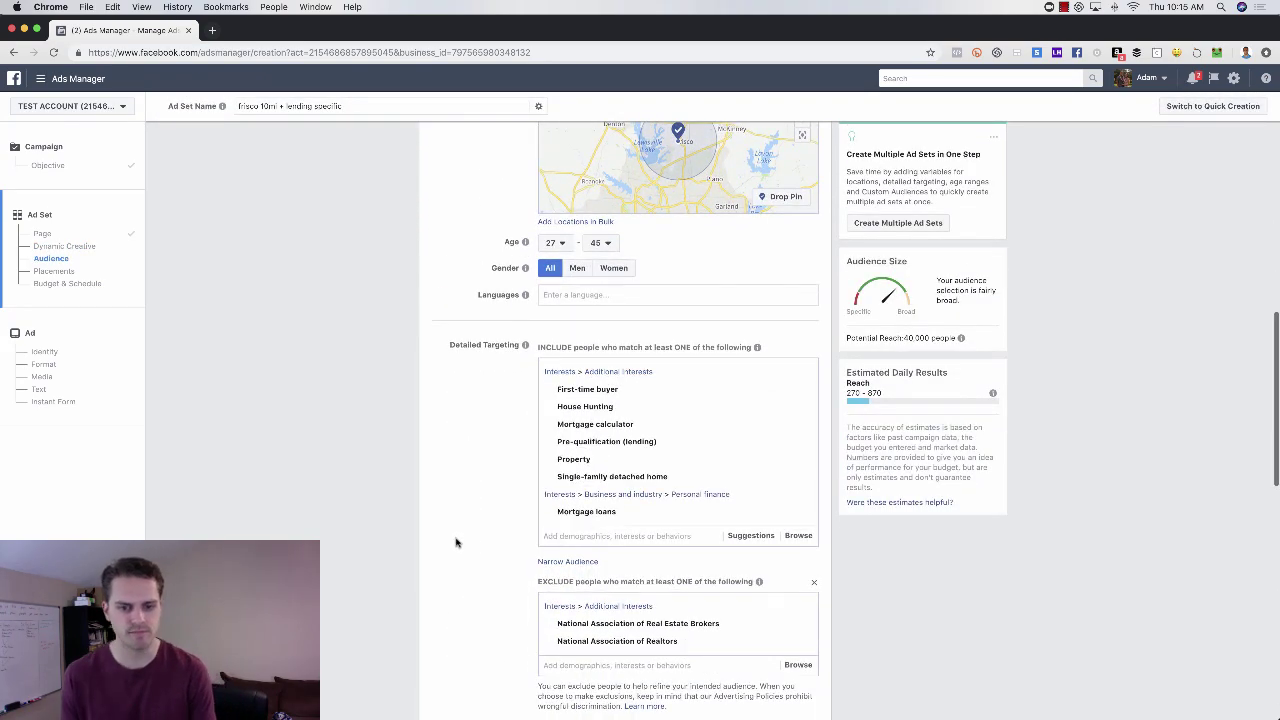
pyautogui.scroll(-5, 466, 517)
pyautogui.scroll(3, 466, 516)
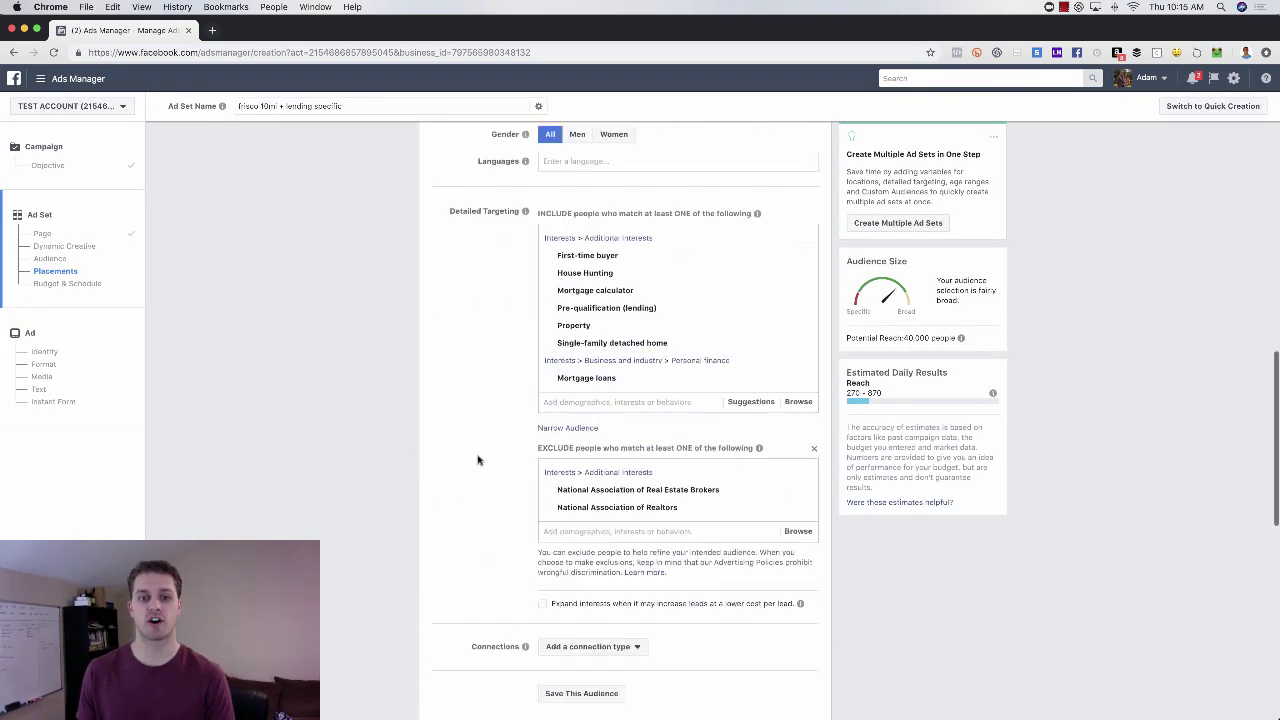
pyautogui.scroll(1, 478, 460)
pyautogui.scroll(-5, 478, 435)
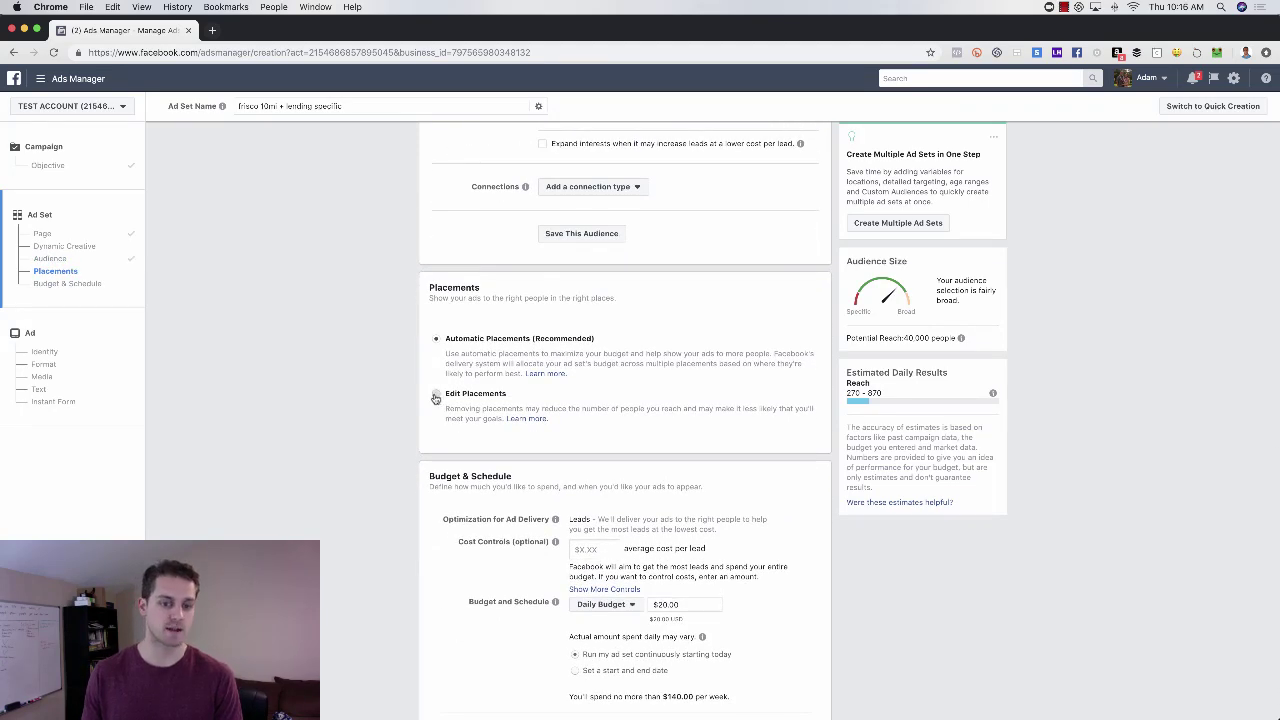
pyautogui.click(436, 395)
pyautogui.scroll(-2, 647, 456)
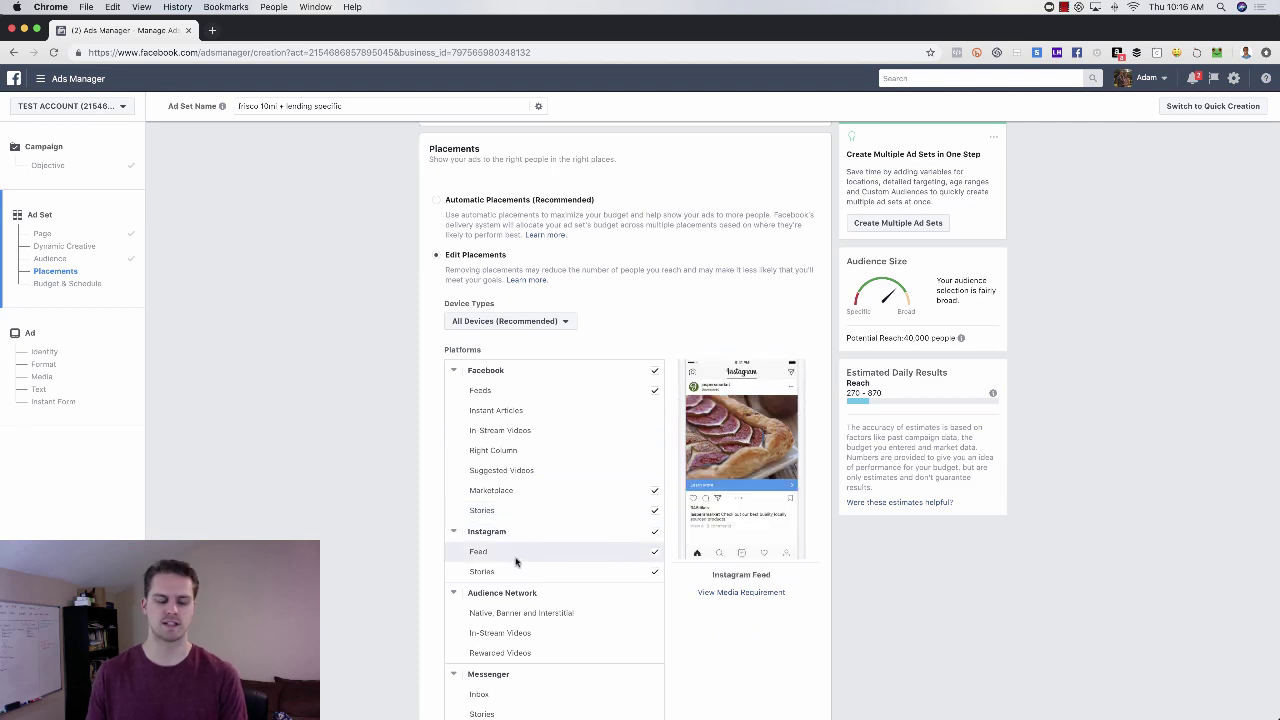
pyautogui.scroll(-2, 434, 520)
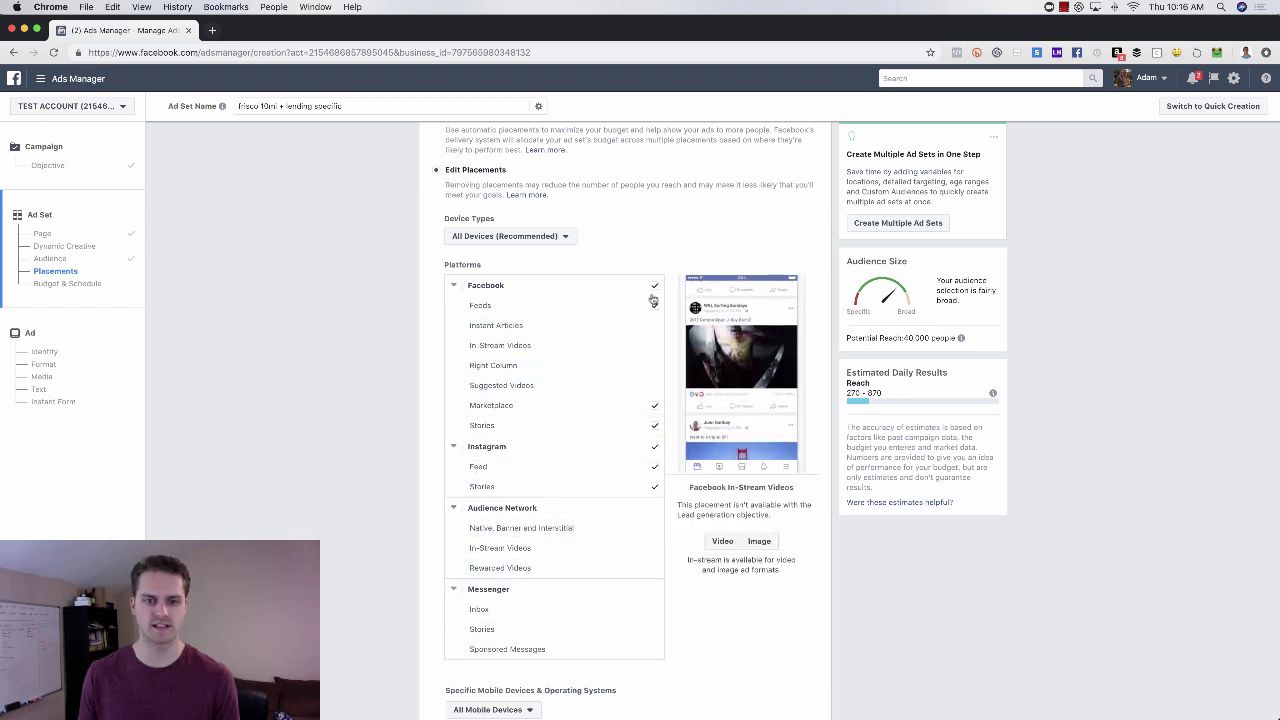
pyautogui.scroll(1, 493, 183)
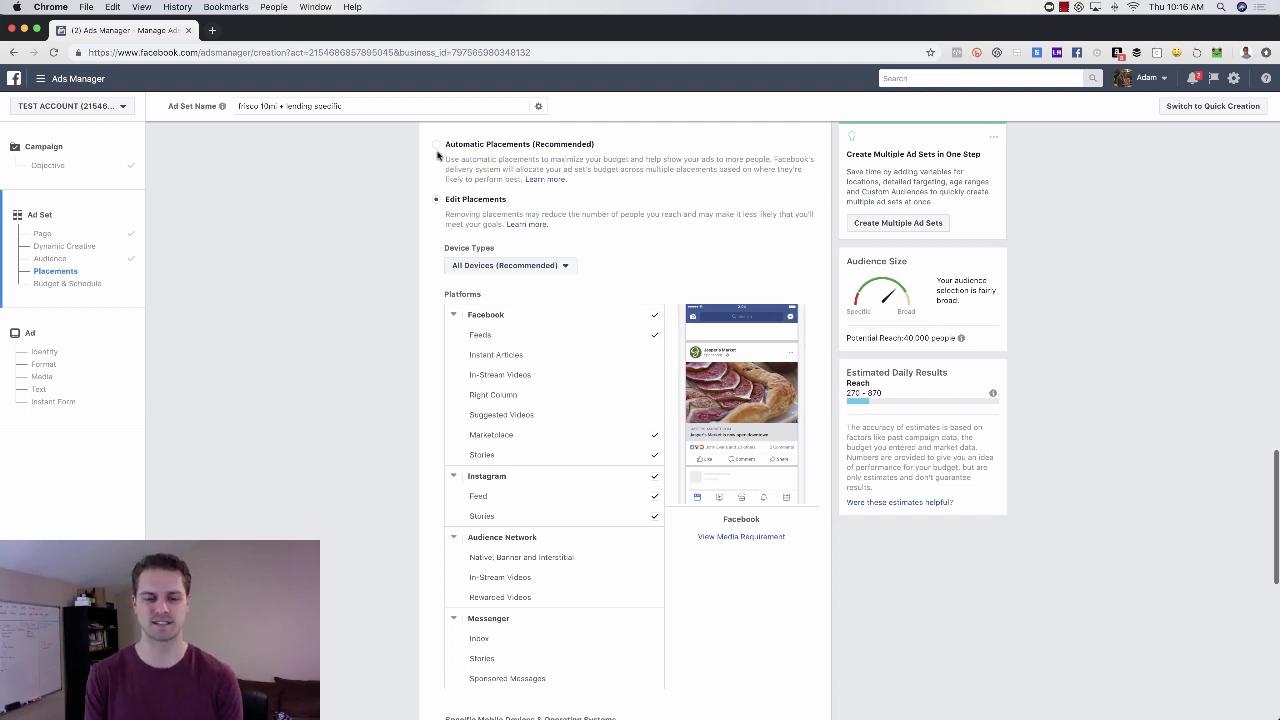
# - Deselect the Facebook placements Feeds, Marketplace and Stories
pyautogui.click(655, 336)
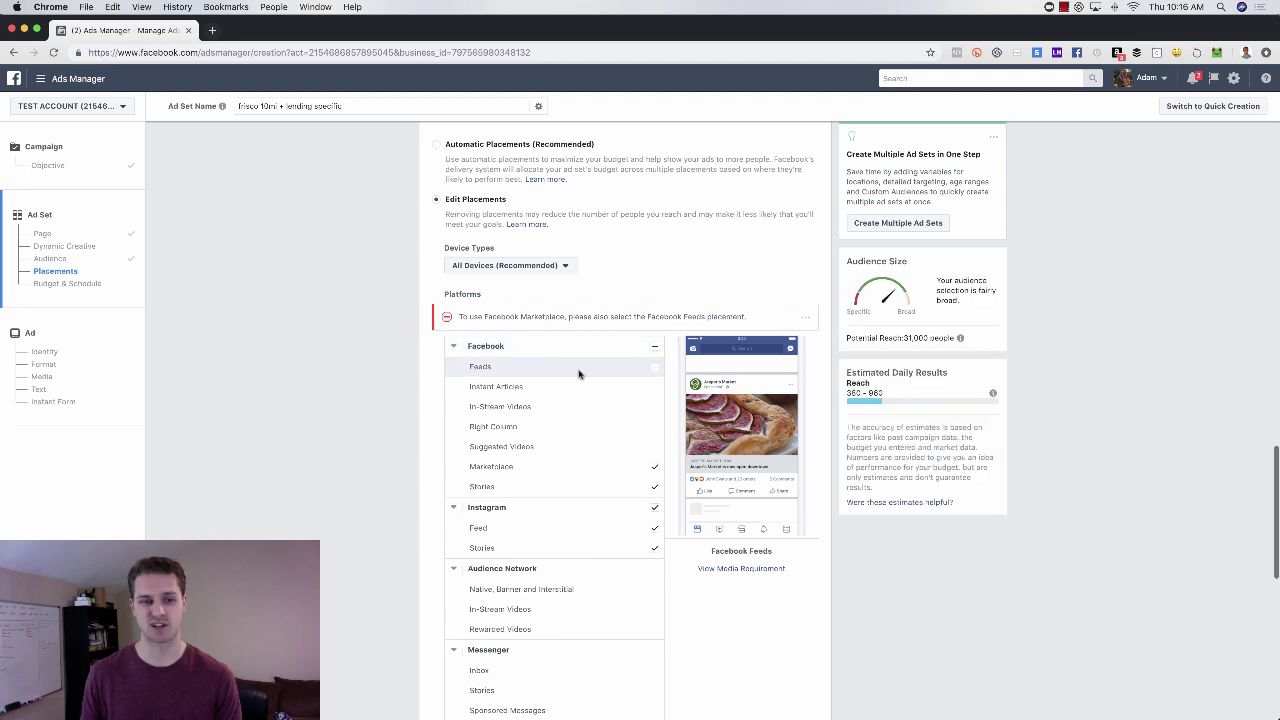
pyautogui.click(655, 466)
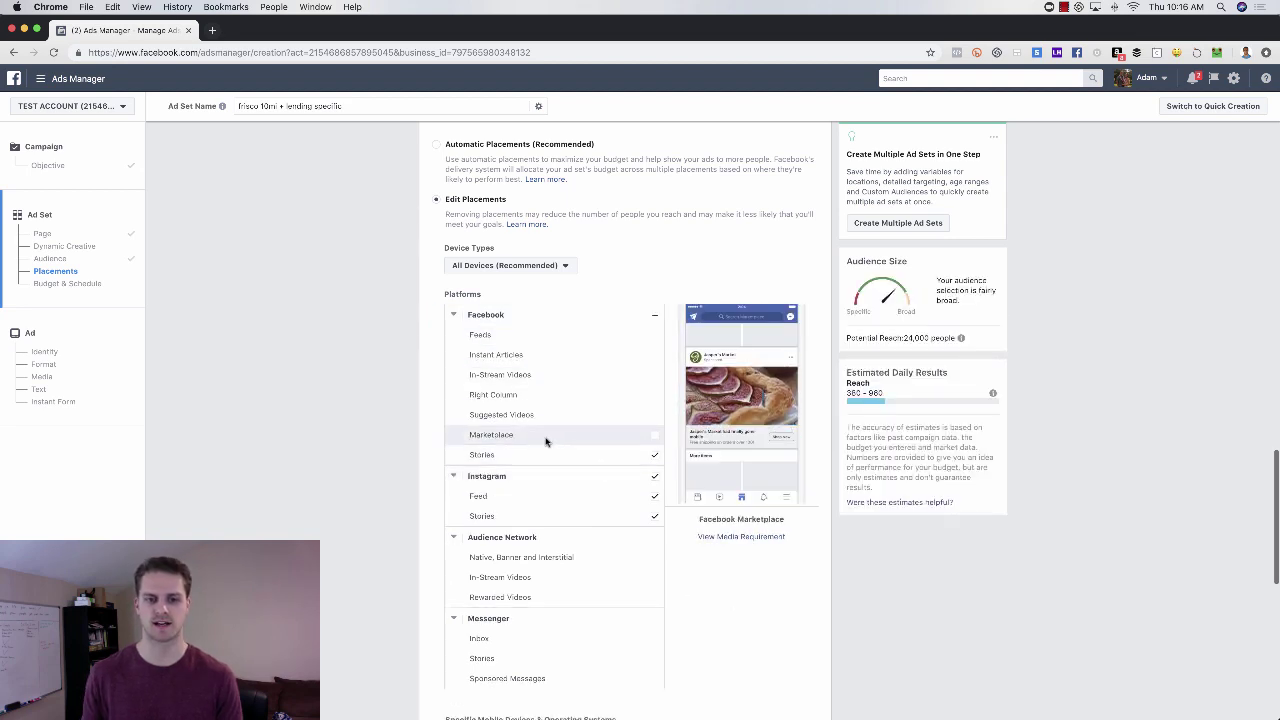
pyautogui.click(654, 458)
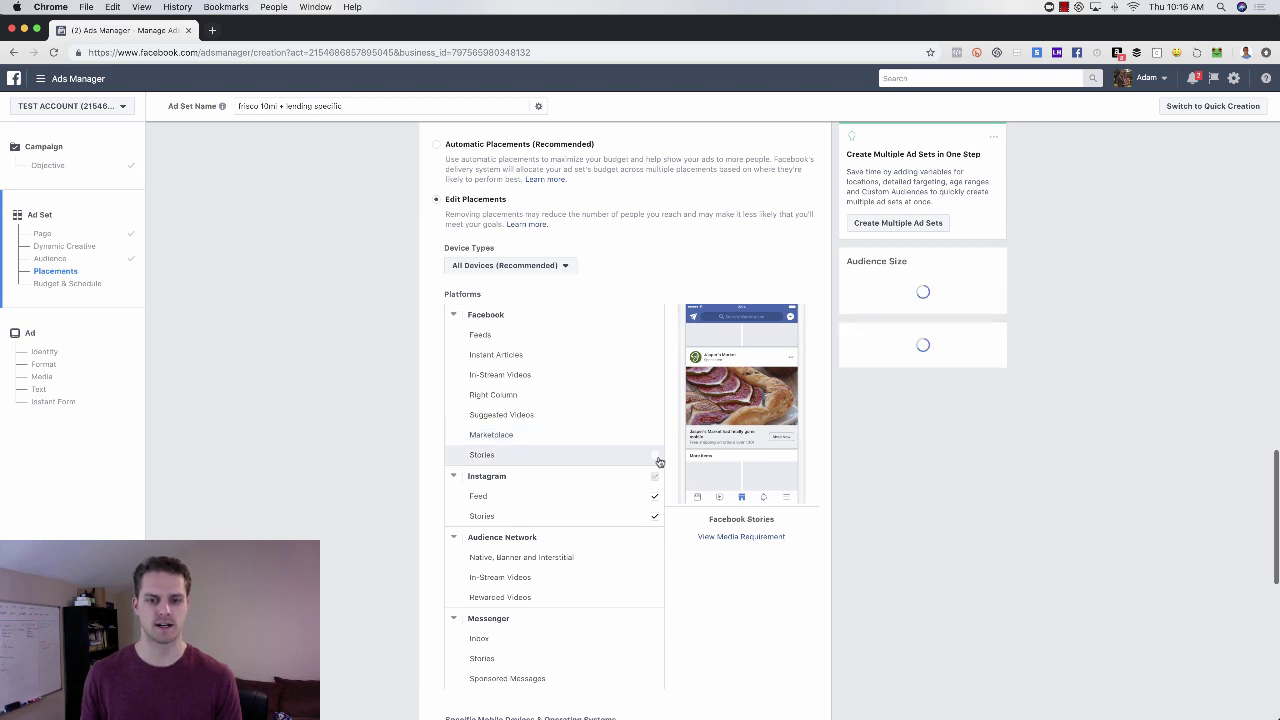
# - Select the Facebook Feeds placement again and deselect Instagram Stories and Instagram Feed, so only Facebook Feeds remains
pyautogui.click(654, 336)
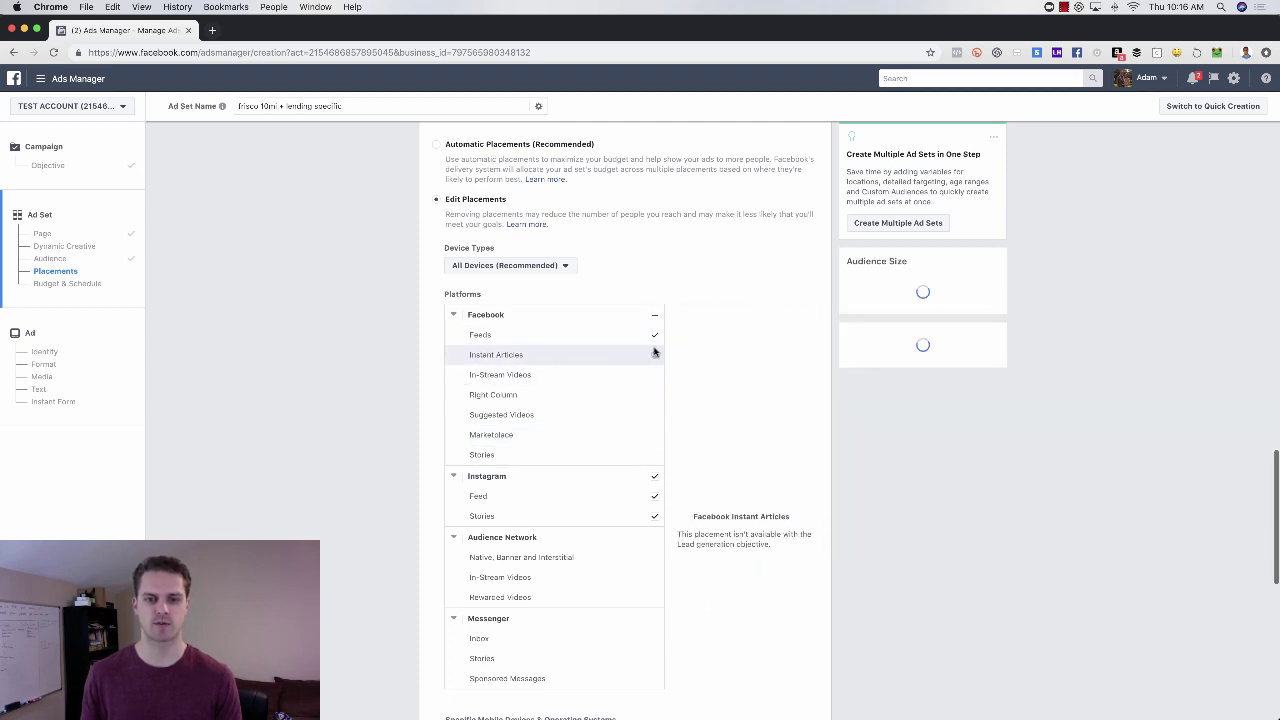
pyautogui.click(654, 516)
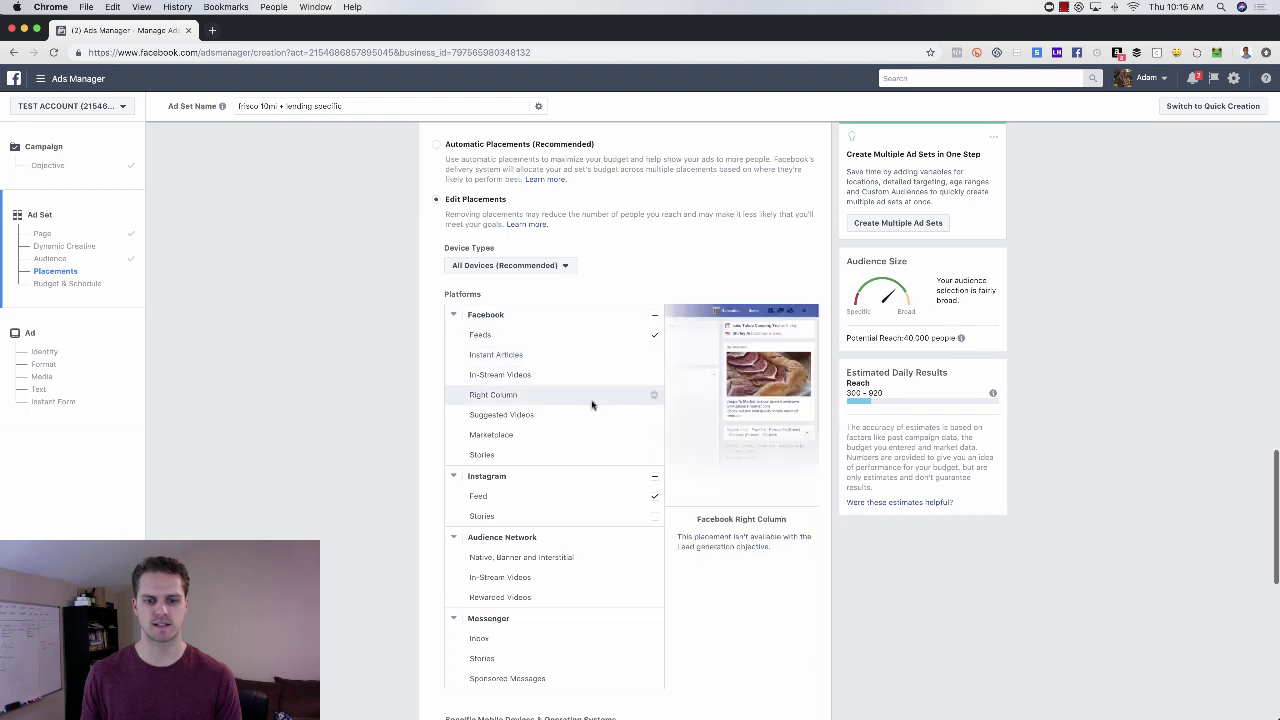
pyautogui.click(654, 496)
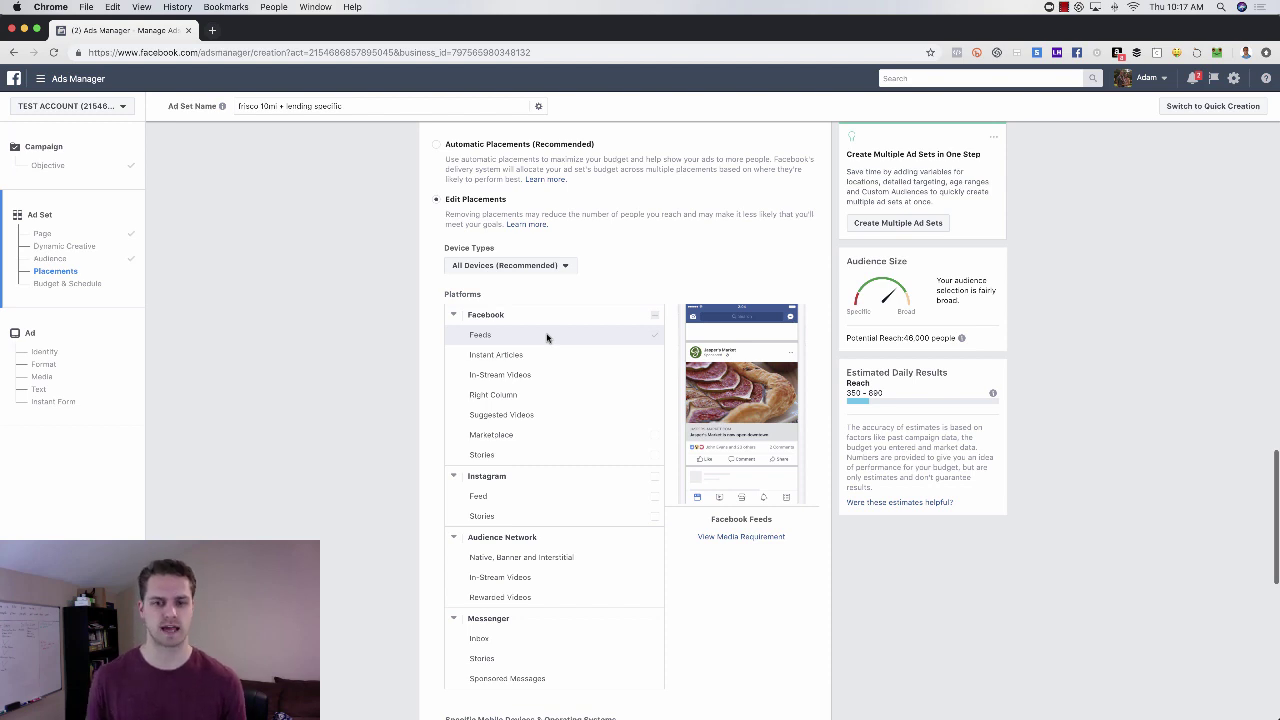
pyautogui.click(652, 336)
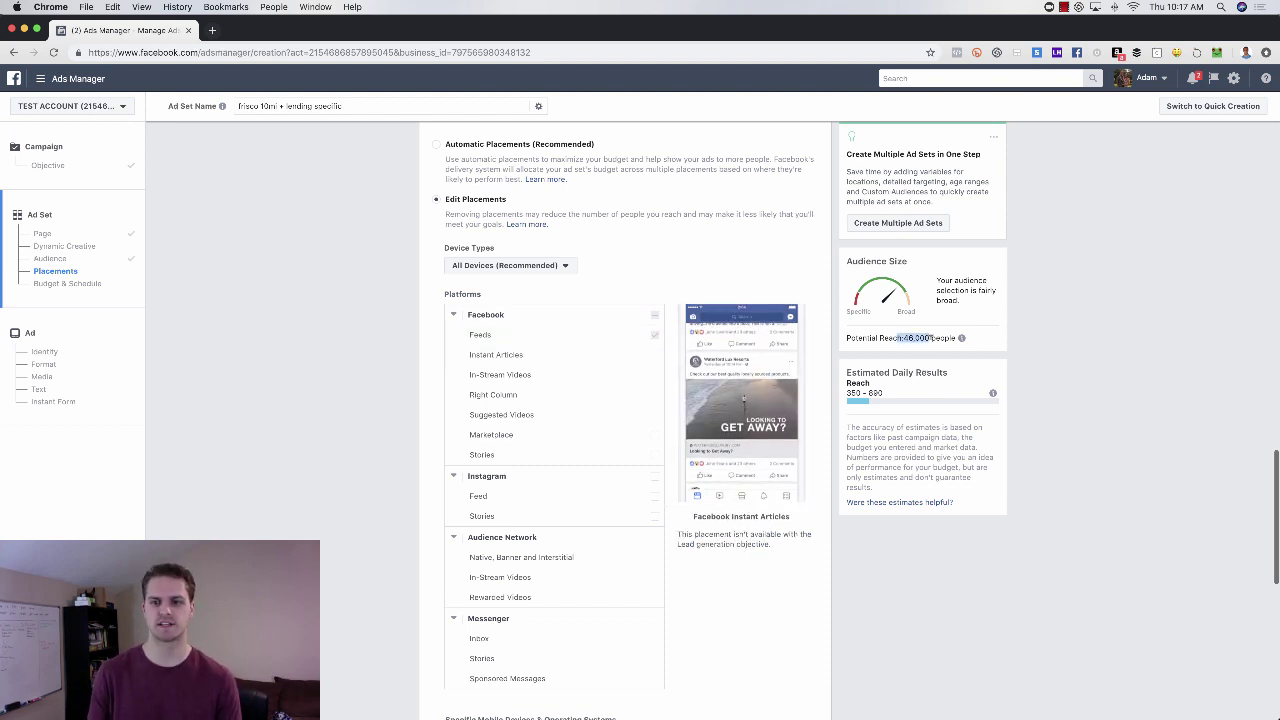
# - Set the ad set's daily budget to $15.00 and continue to the ad setup
pyautogui.scroll(-6, 850, 450)
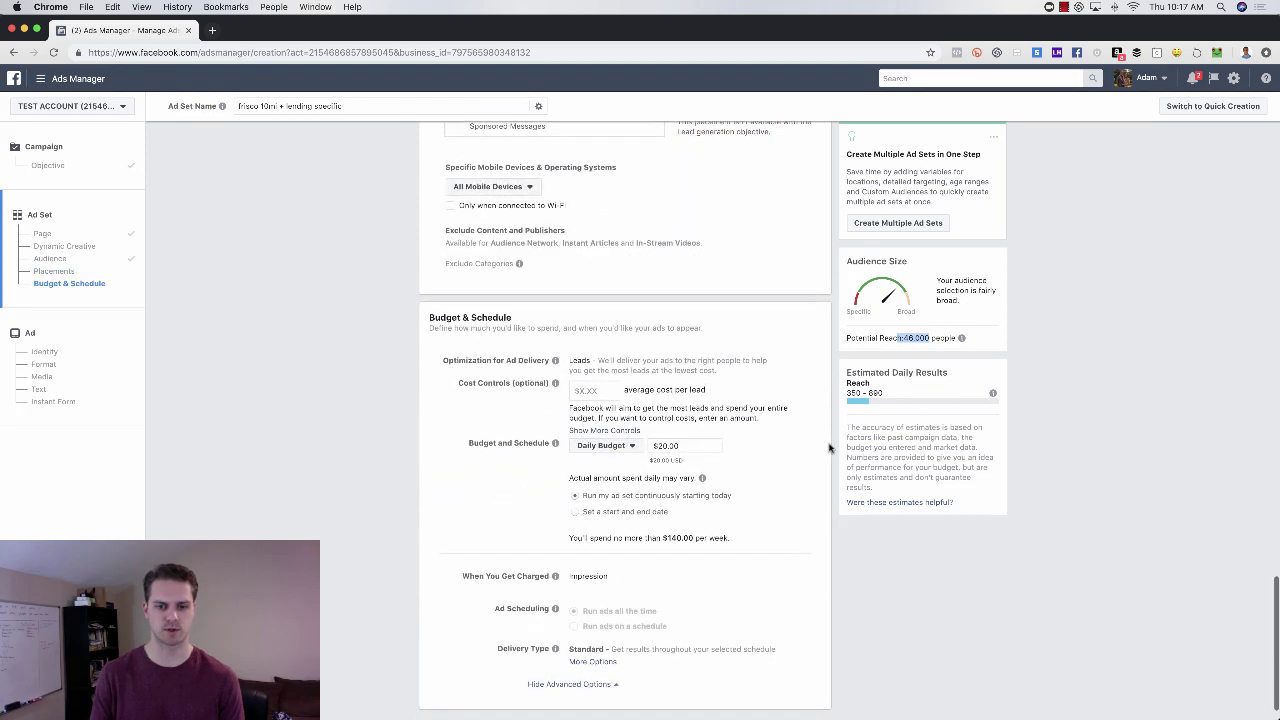
pyautogui.click(667, 446)
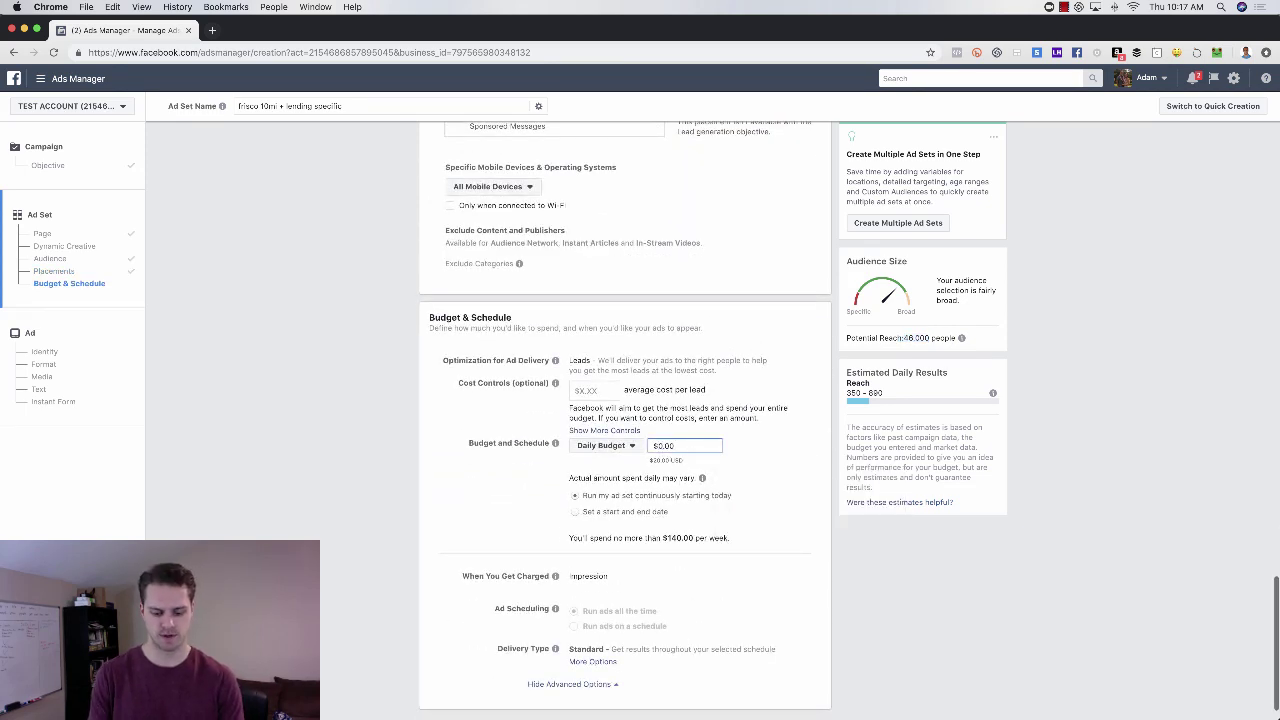
pyautogui.write('15')
pyautogui.click(840, 421)
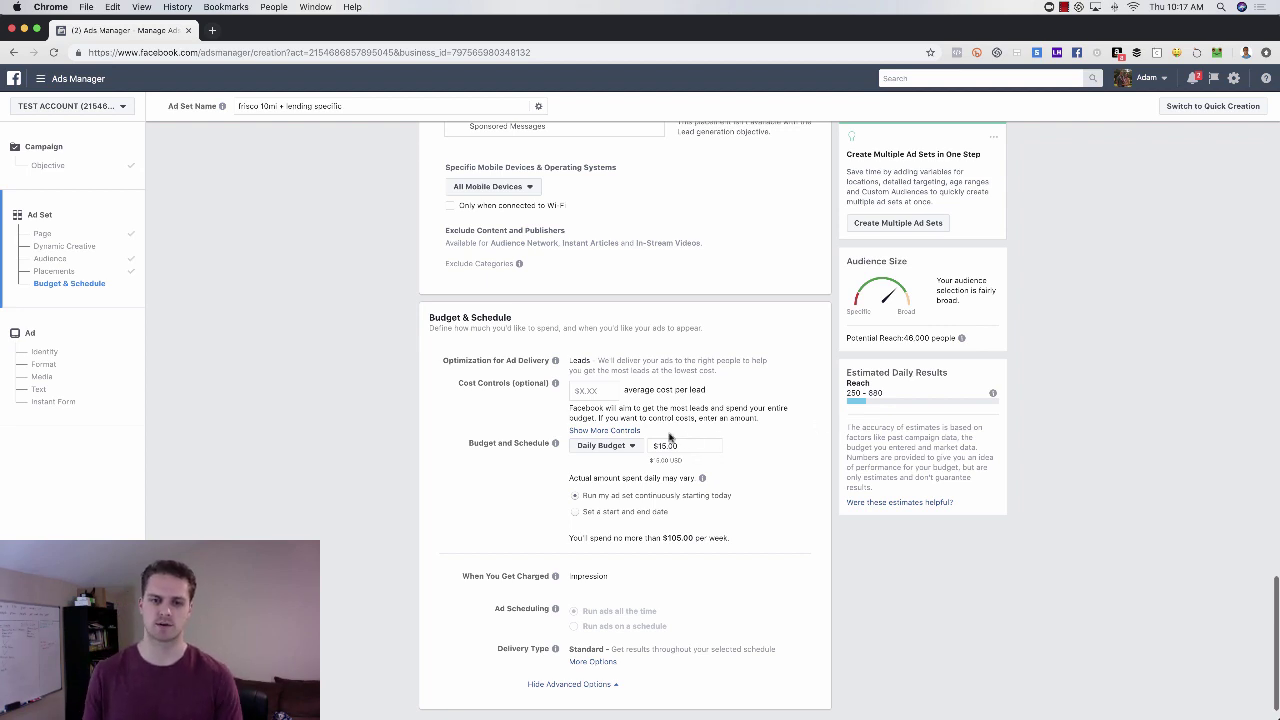
pyautogui.scroll(-1, 832, 350)
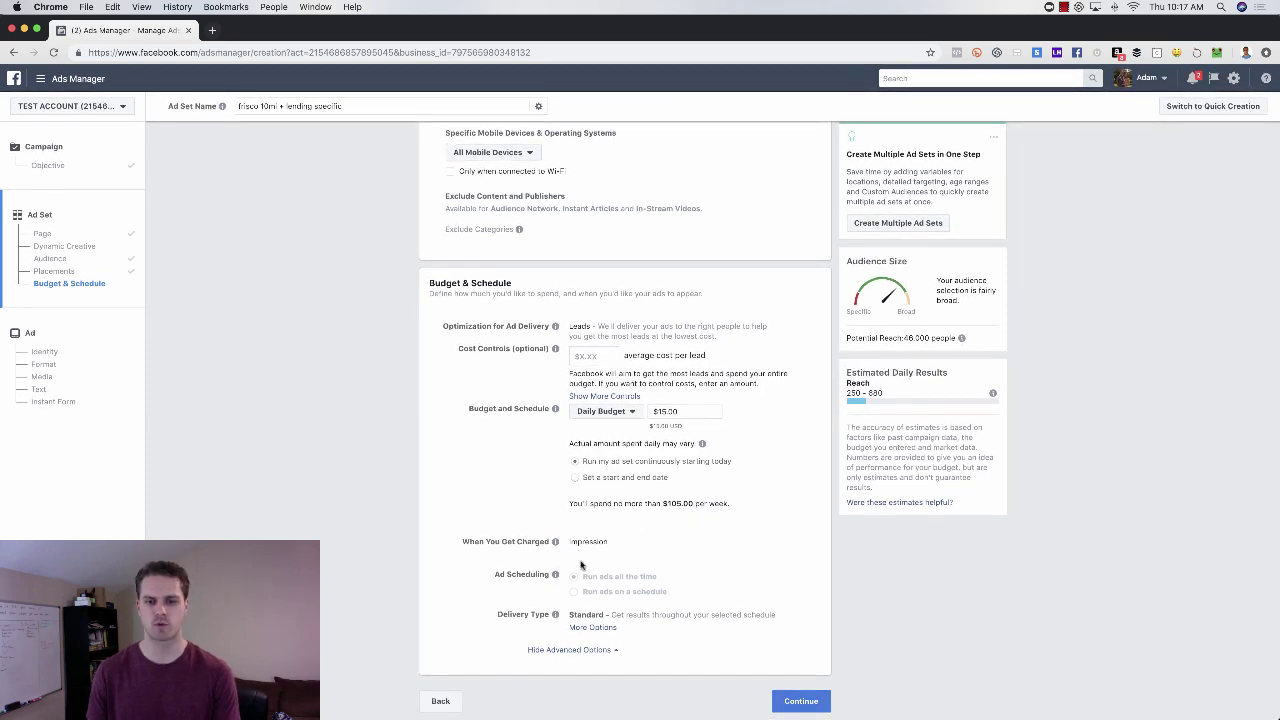
pyautogui.click(801, 701)
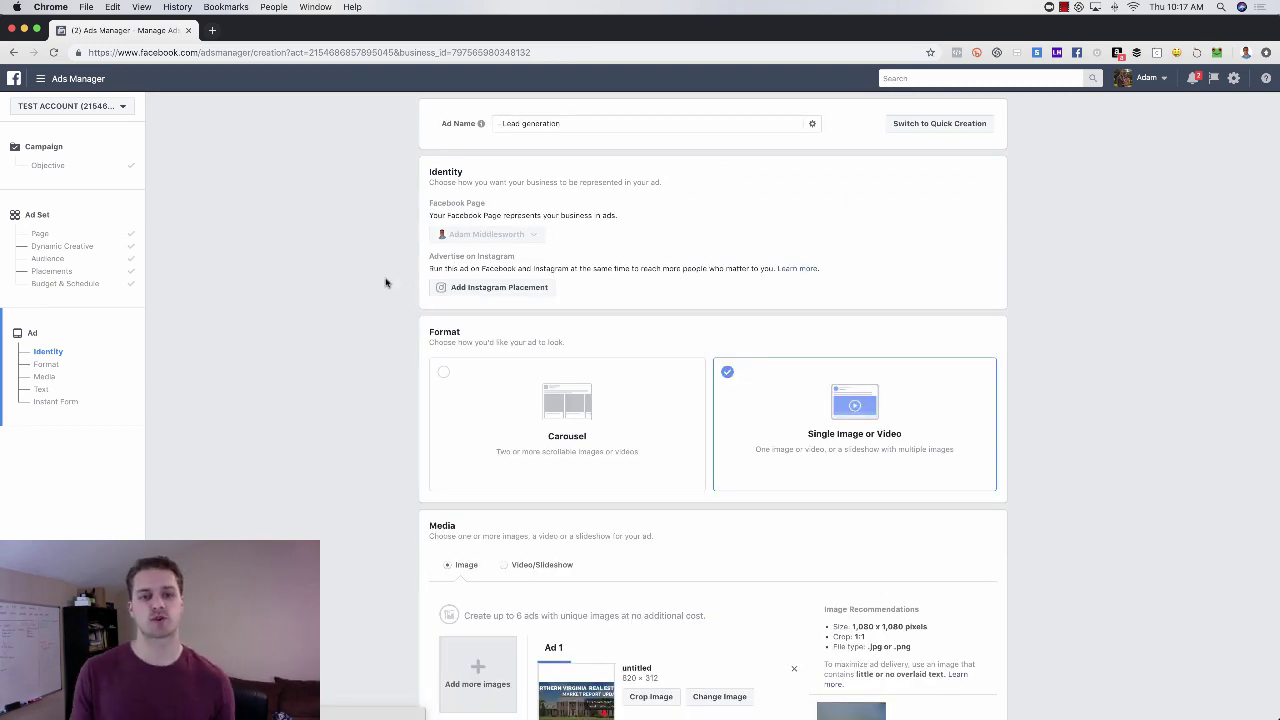
# - Rename the ad as "FHA - copy 1 pic 1"
pyautogui.click(643, 124)
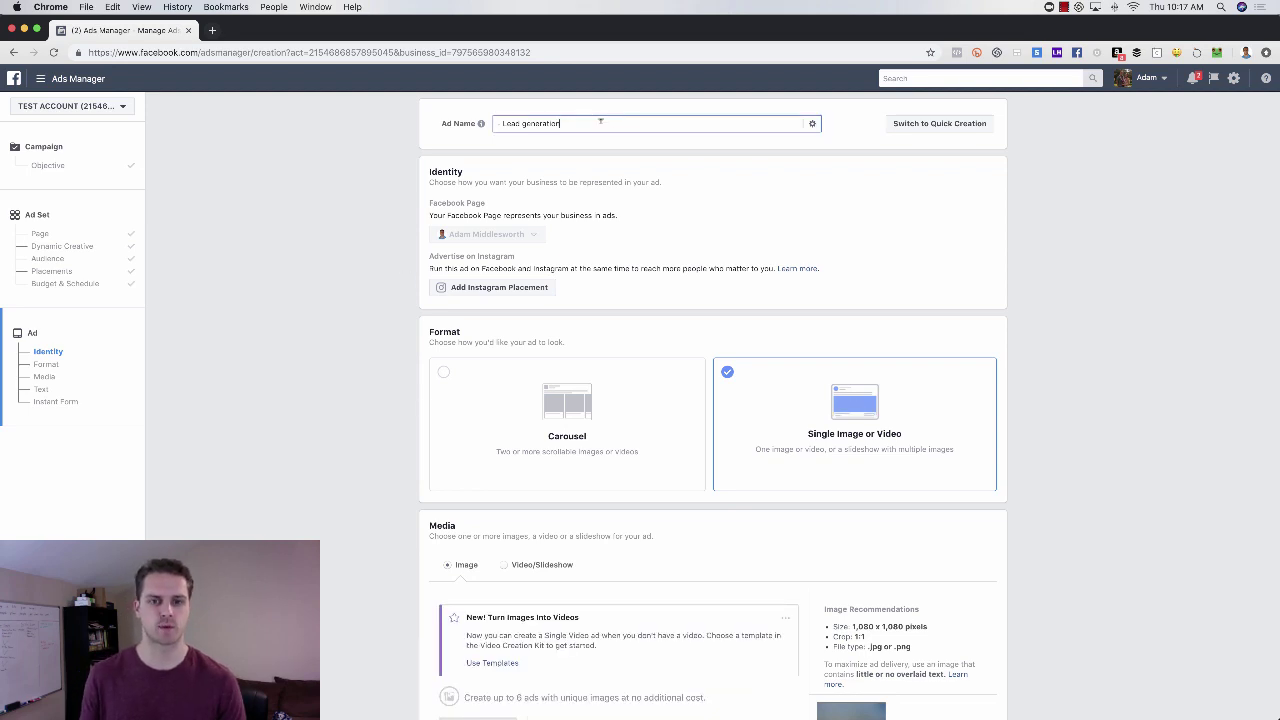
pyautogui.hotkey('ctrl', 'a')
pyautogui.write('F')
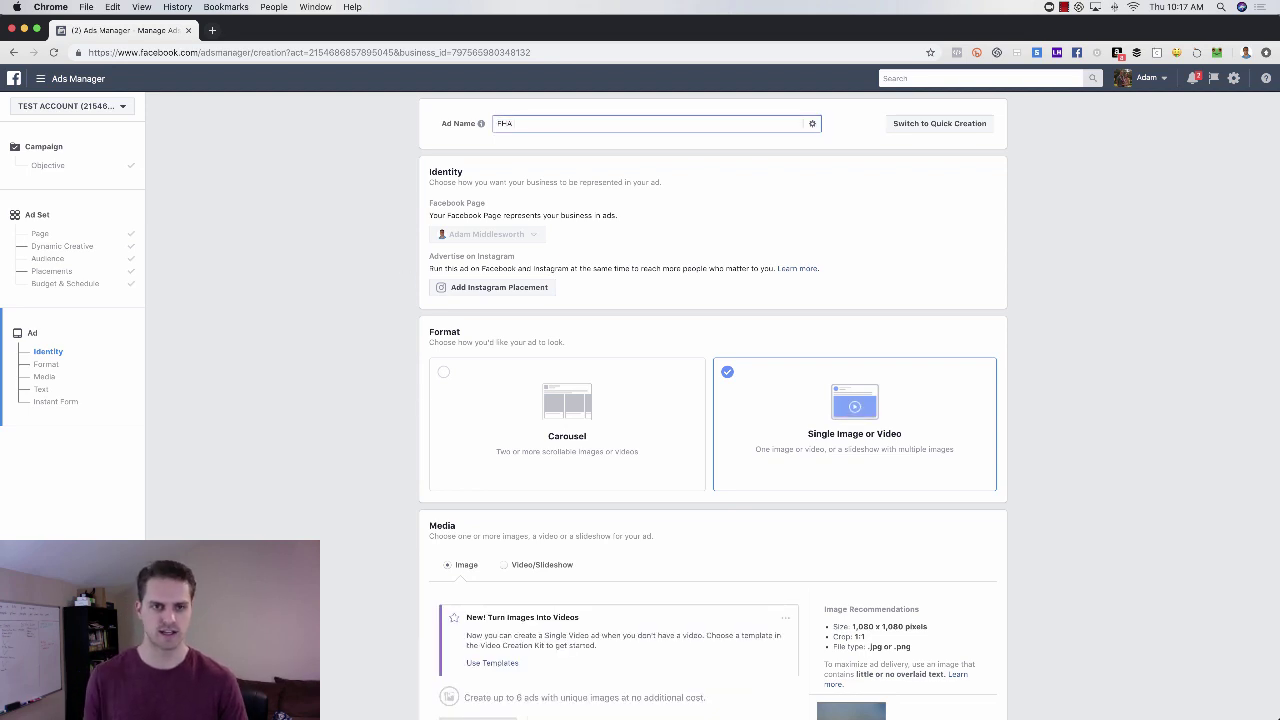
pyautogui.write('HA')
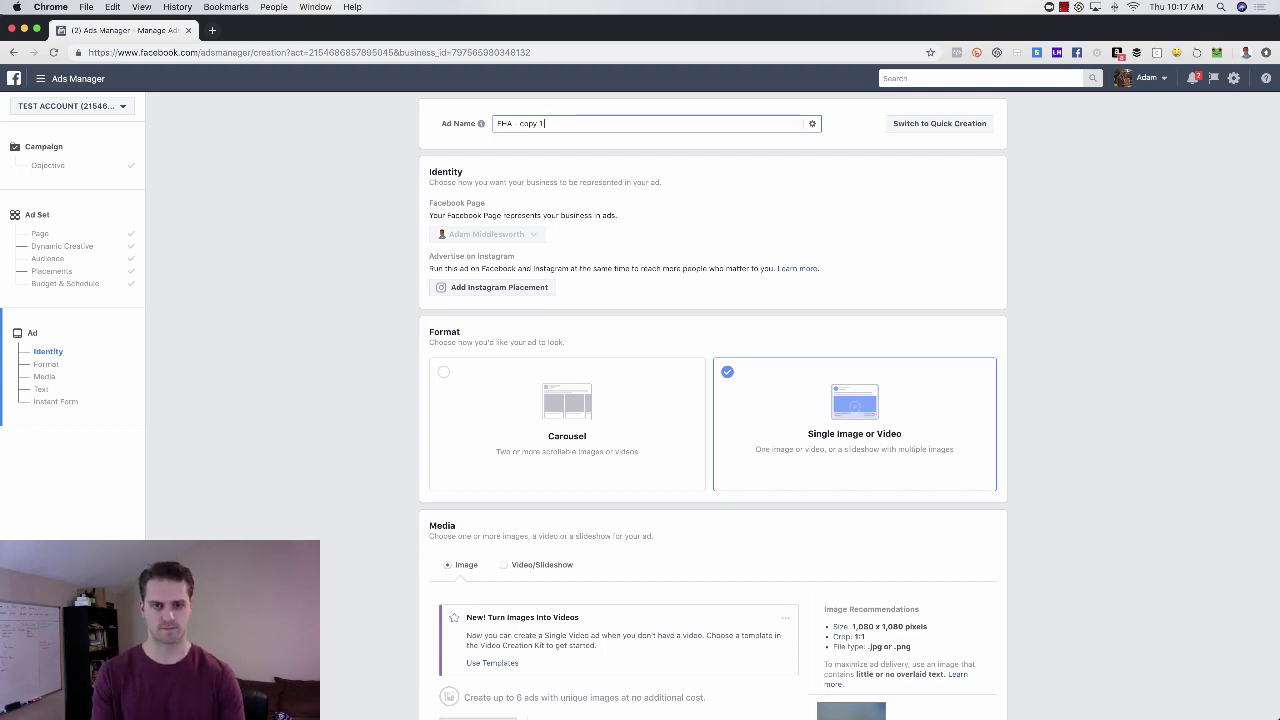
pyautogui.write('pic 1')
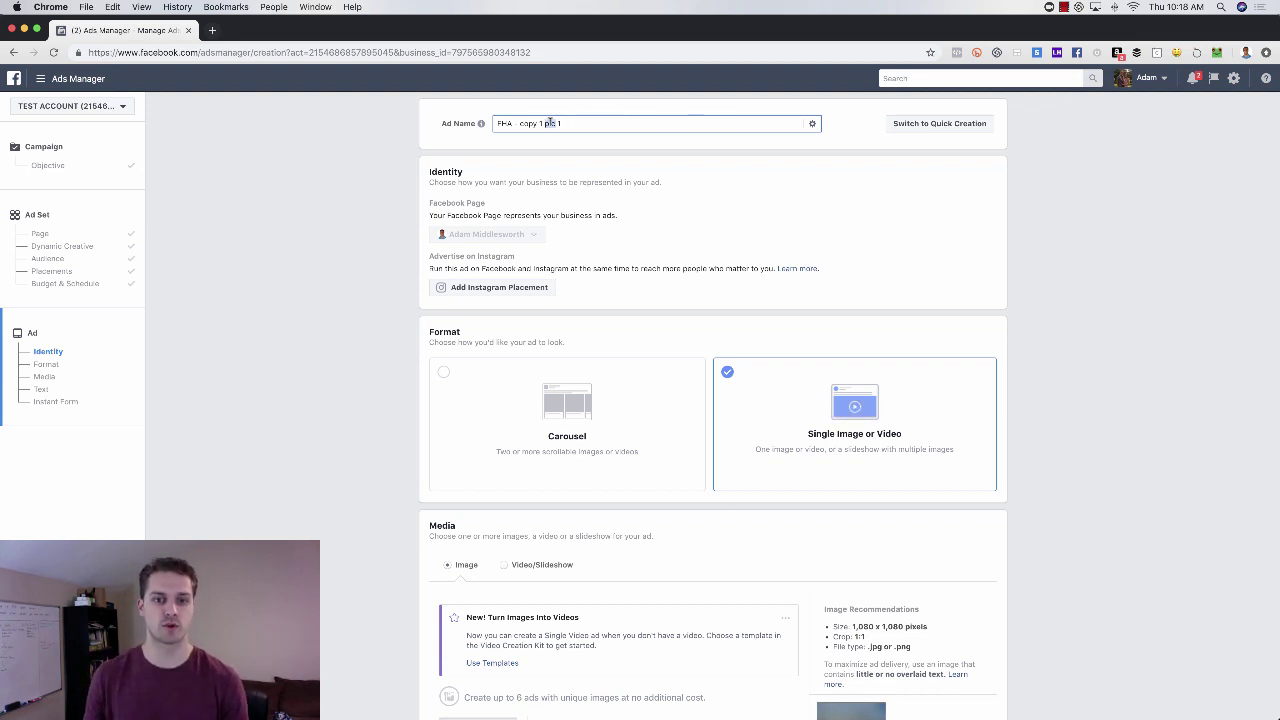
# - Try "vid" in place of "pic" in the ad name and restore "pic"
pyautogui.write('vid')
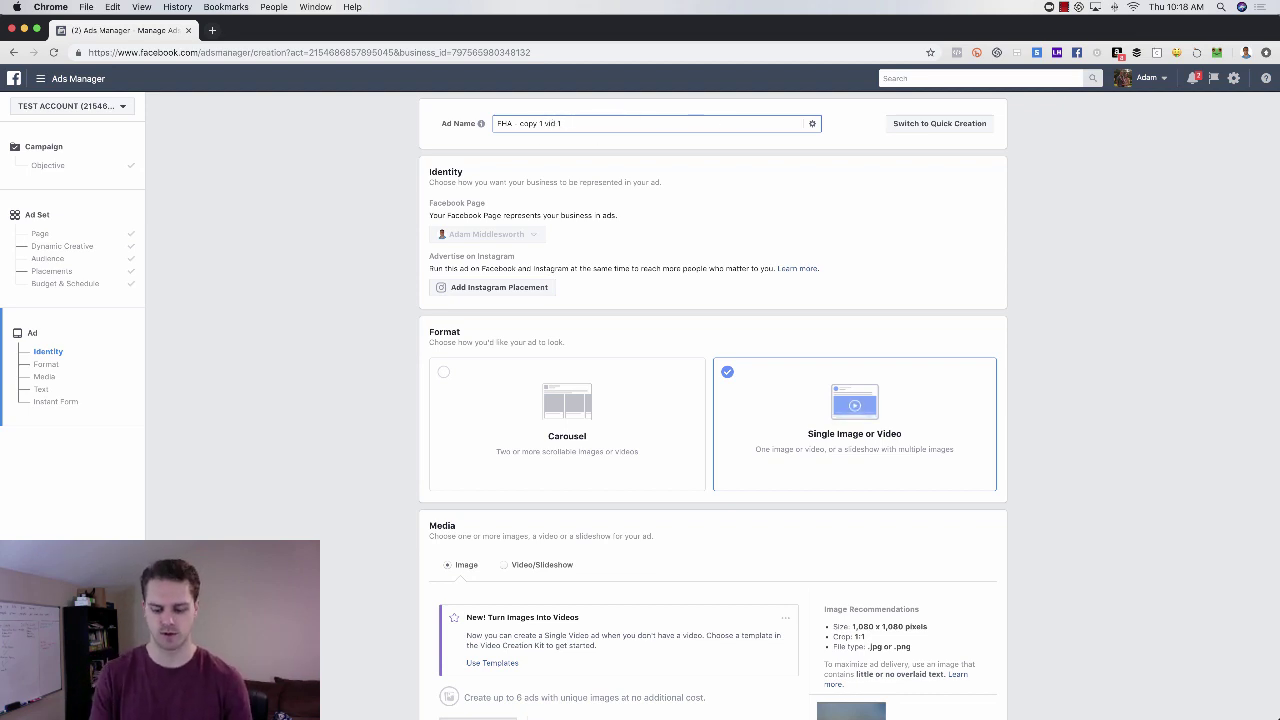
pyautogui.press('BackSpace')
pyautogui.press('BackSpace')
pyautogui.press('BackSpace')
pyautogui.write('pi')
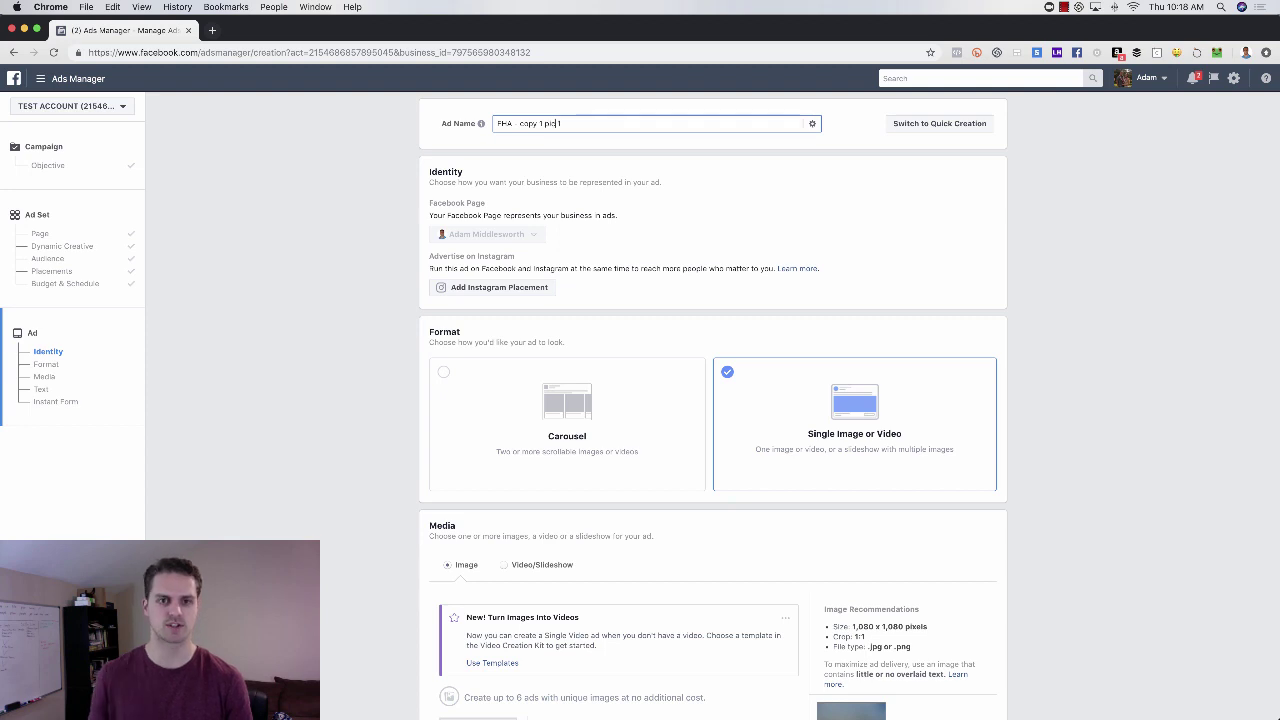
pyautogui.write('c')
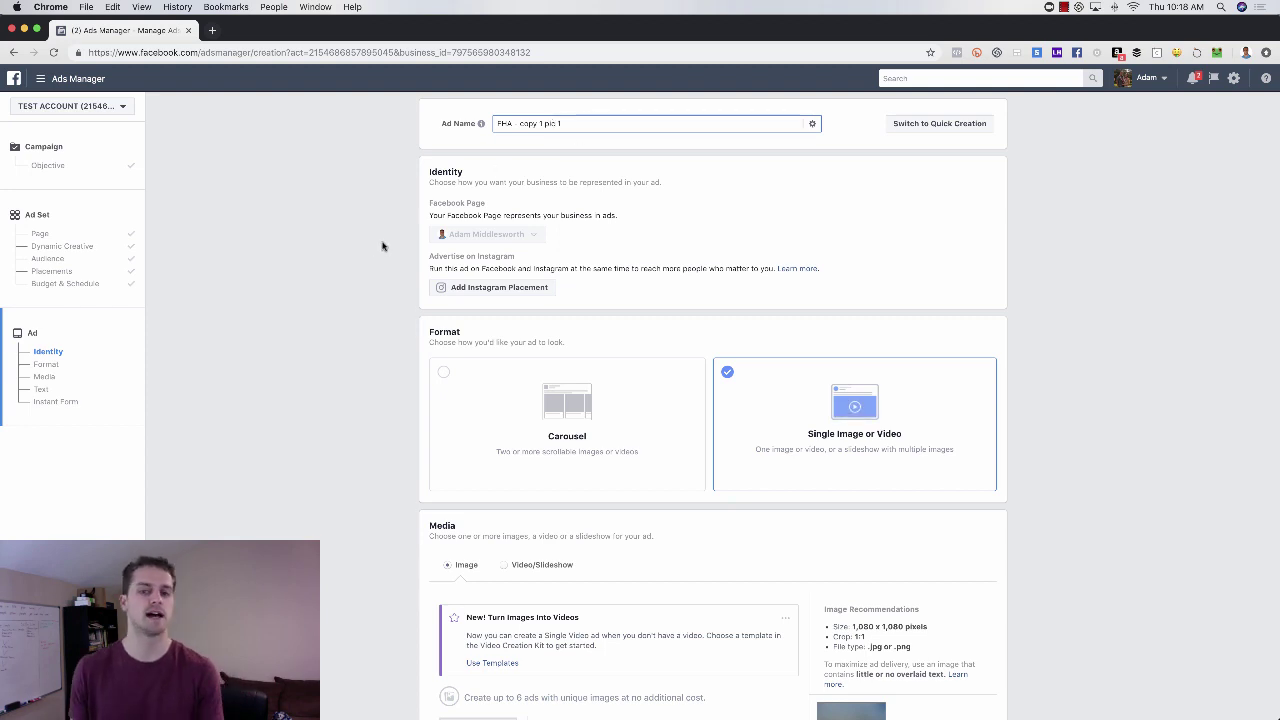
# - Remove the ad's existing image and replace it with the 1000 × 666 house exterior photo from the account's image library
pyautogui.scroll(-3, 366, 260)
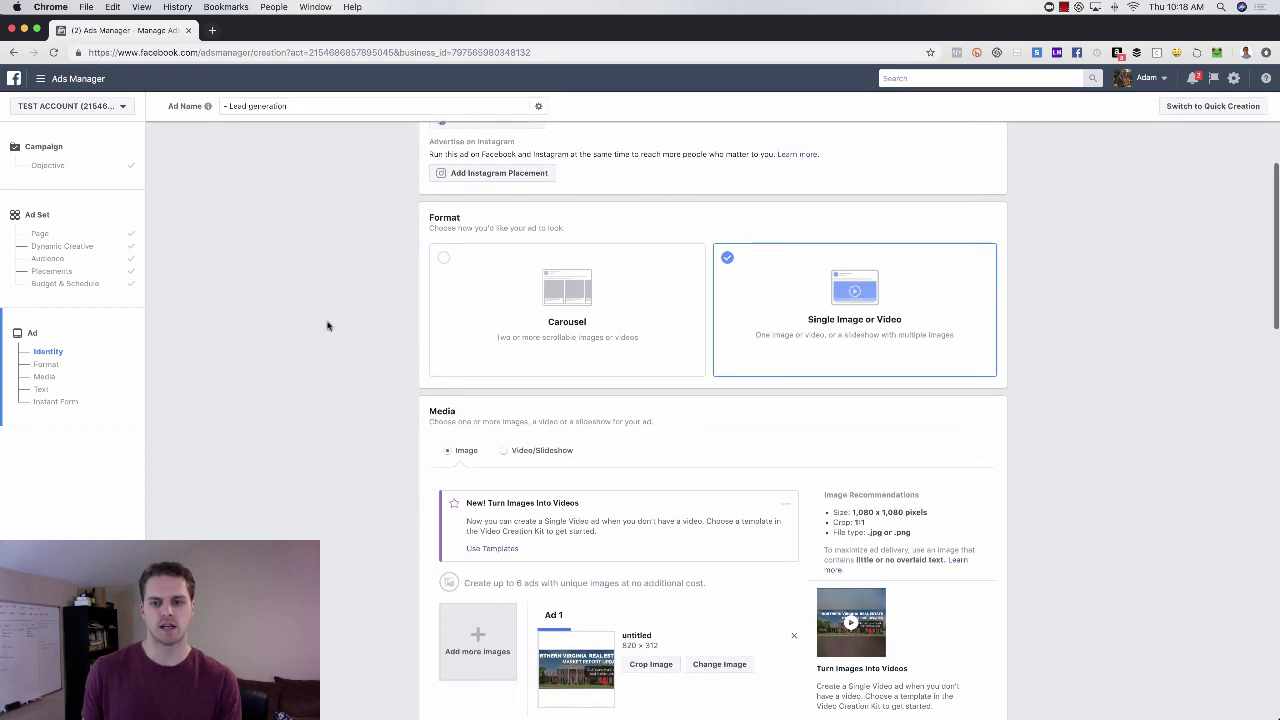
pyautogui.scroll(-2, 321, 392)
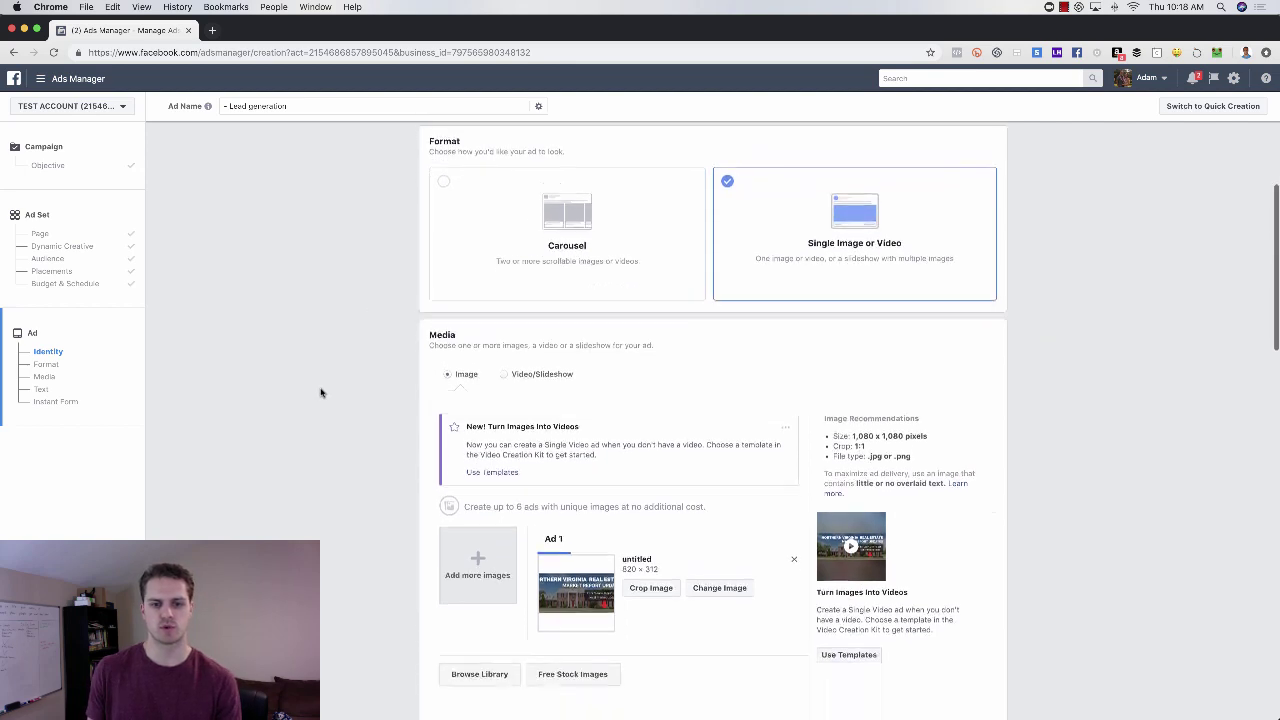
pyautogui.scroll(-1, 600, 522)
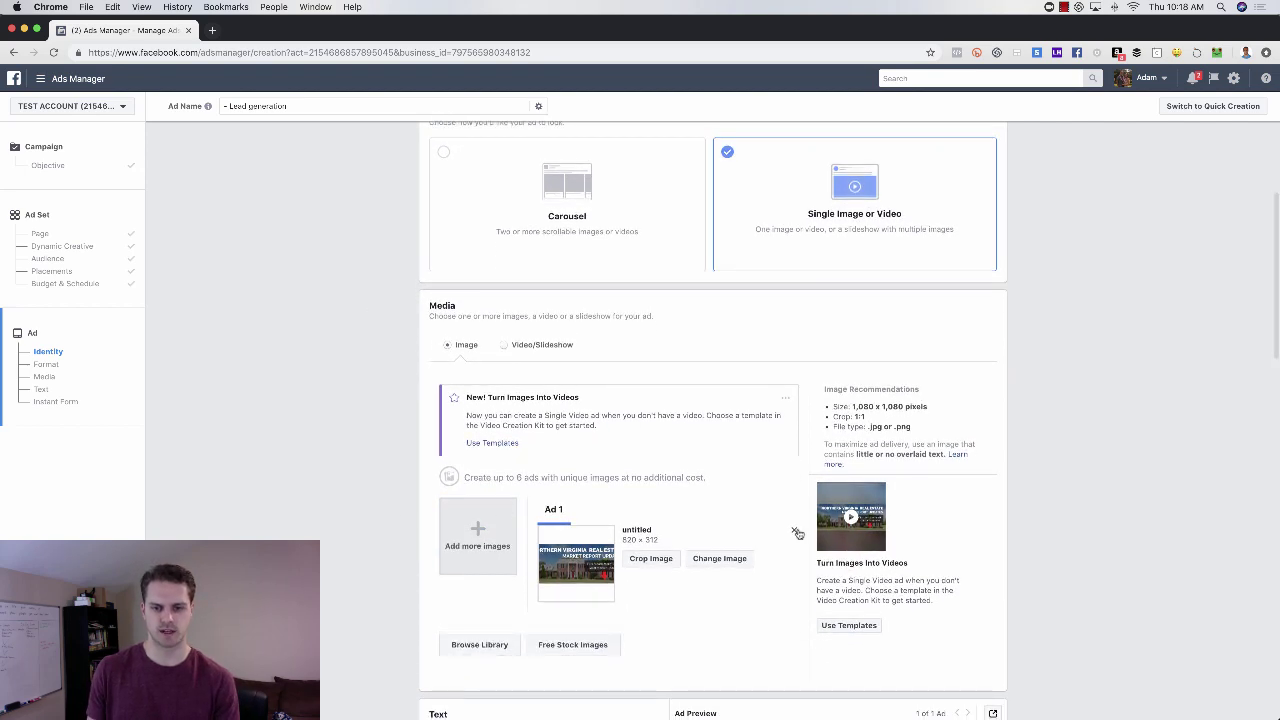
pyautogui.click(797, 532)
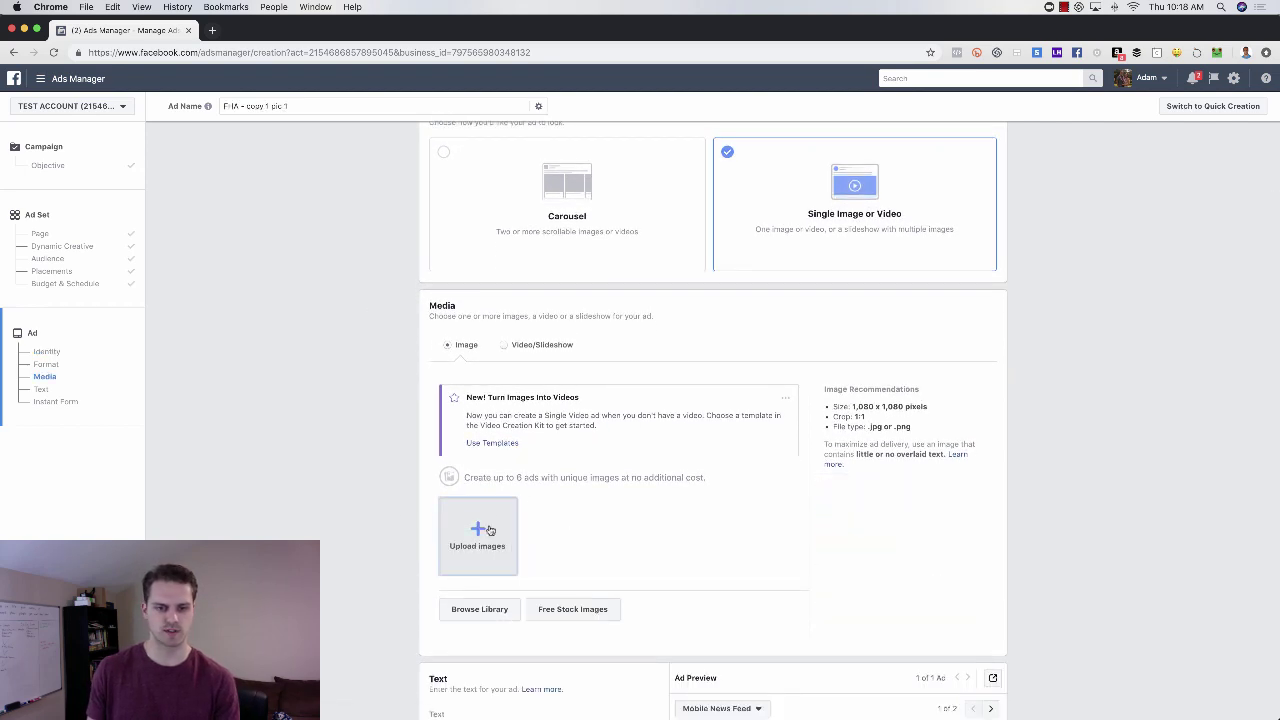
pyautogui.click(491, 607)
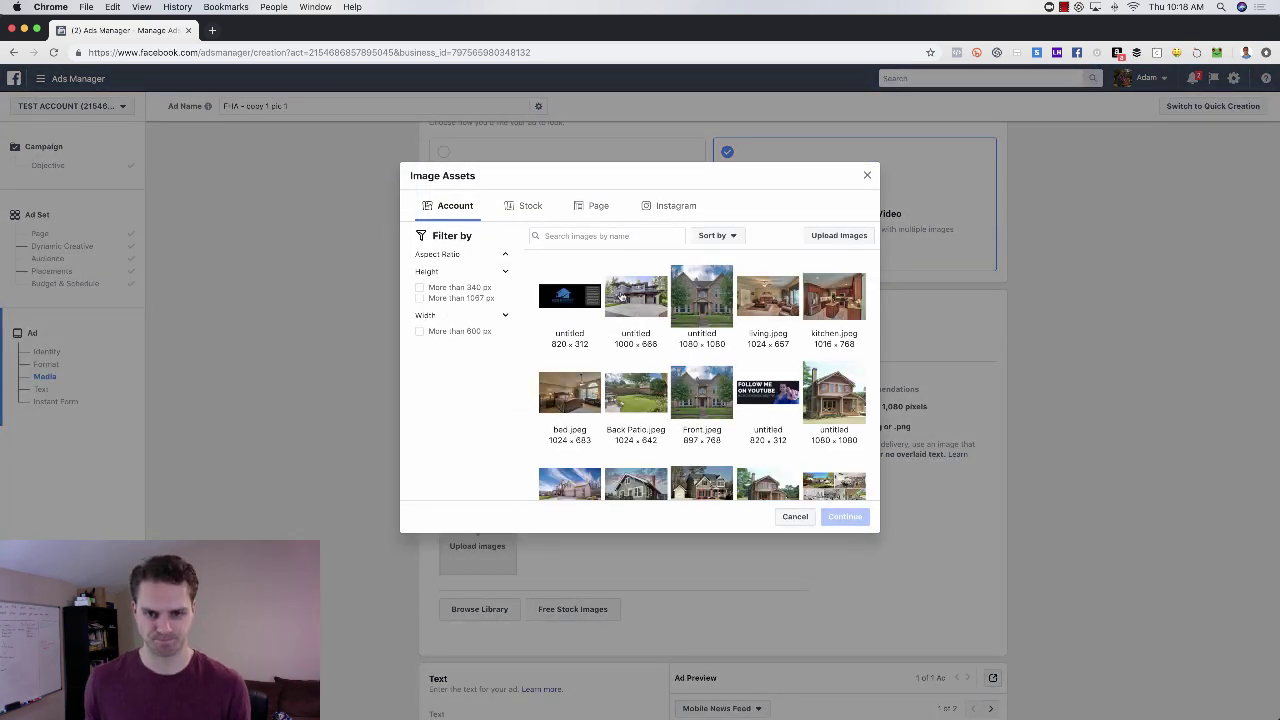
pyautogui.click(636, 300)
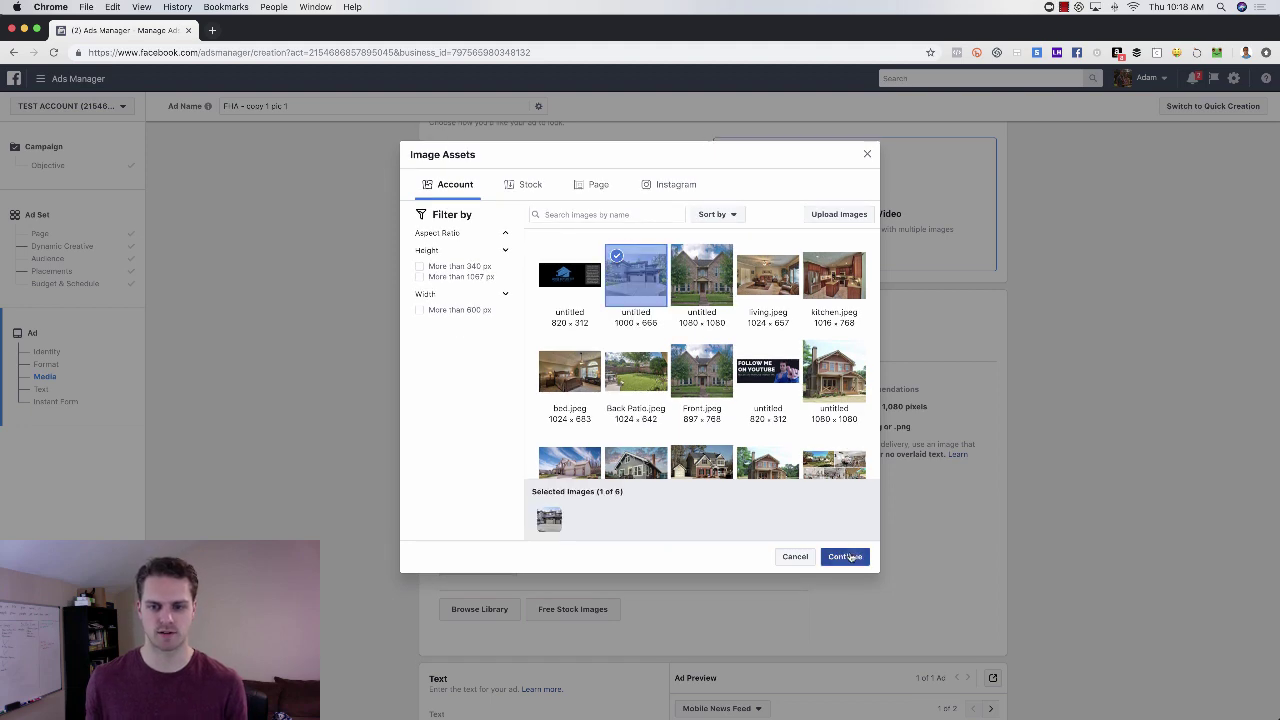
pyautogui.click(846, 557)
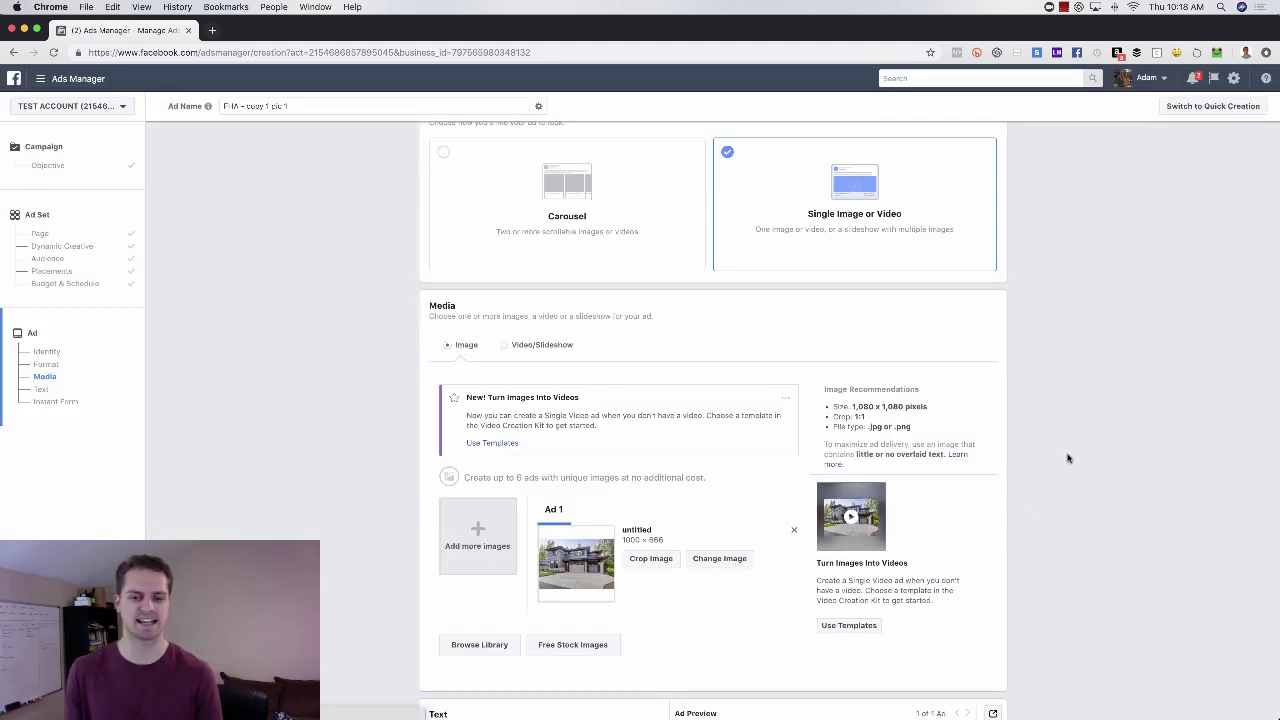
# - Enter "Hey Frisco Residents" as the opening line of the ad's primary text
pyautogui.scroll(-3, 1068, 458)
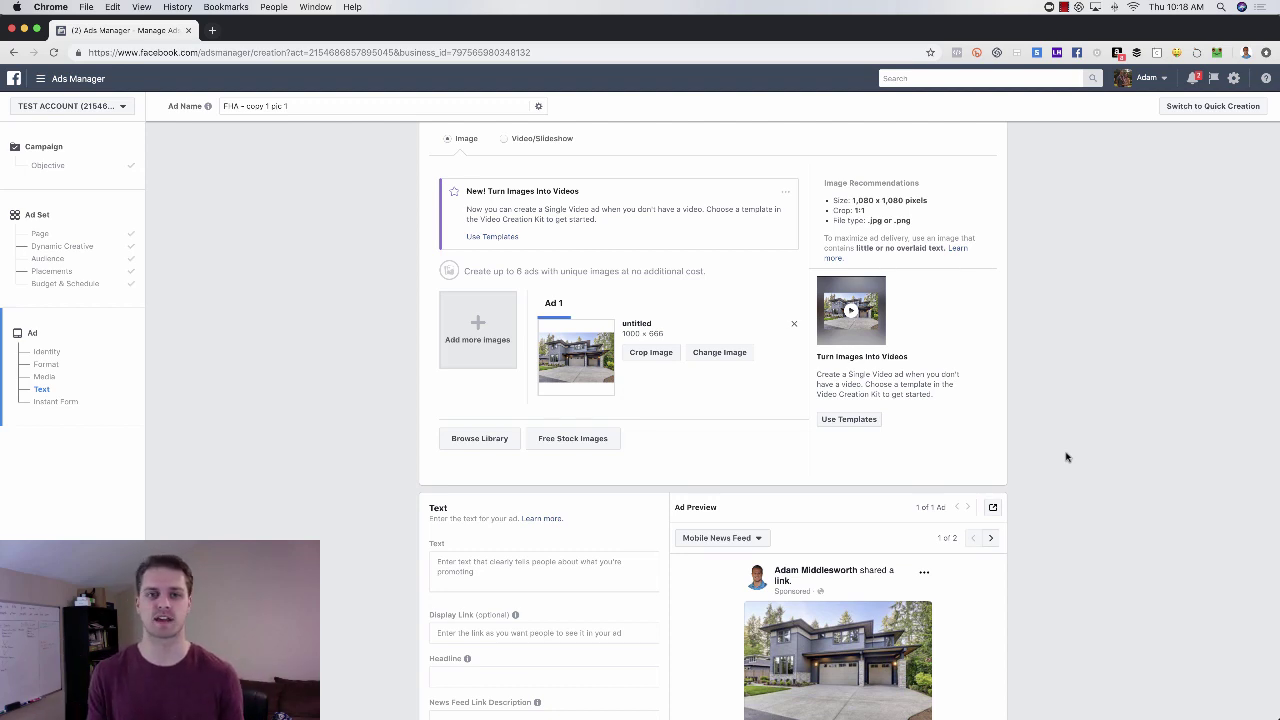
pyautogui.scroll(-3, 1066, 457)
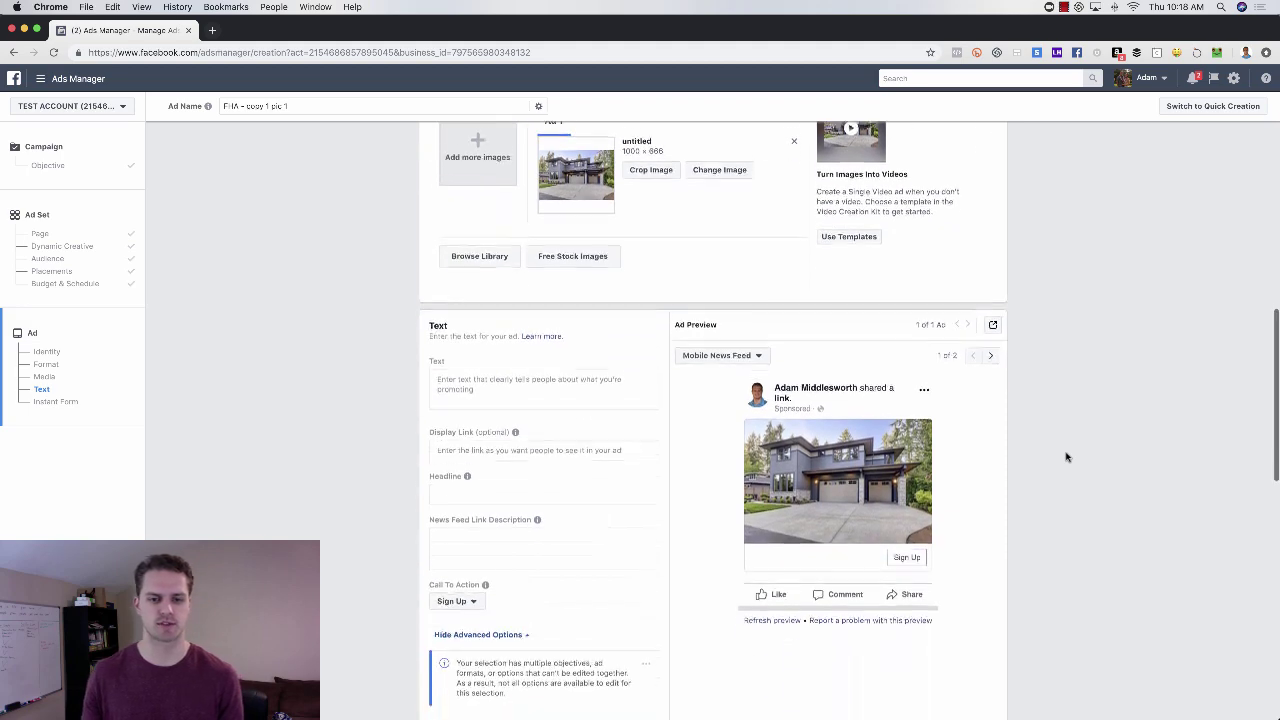
pyautogui.click(533, 363)
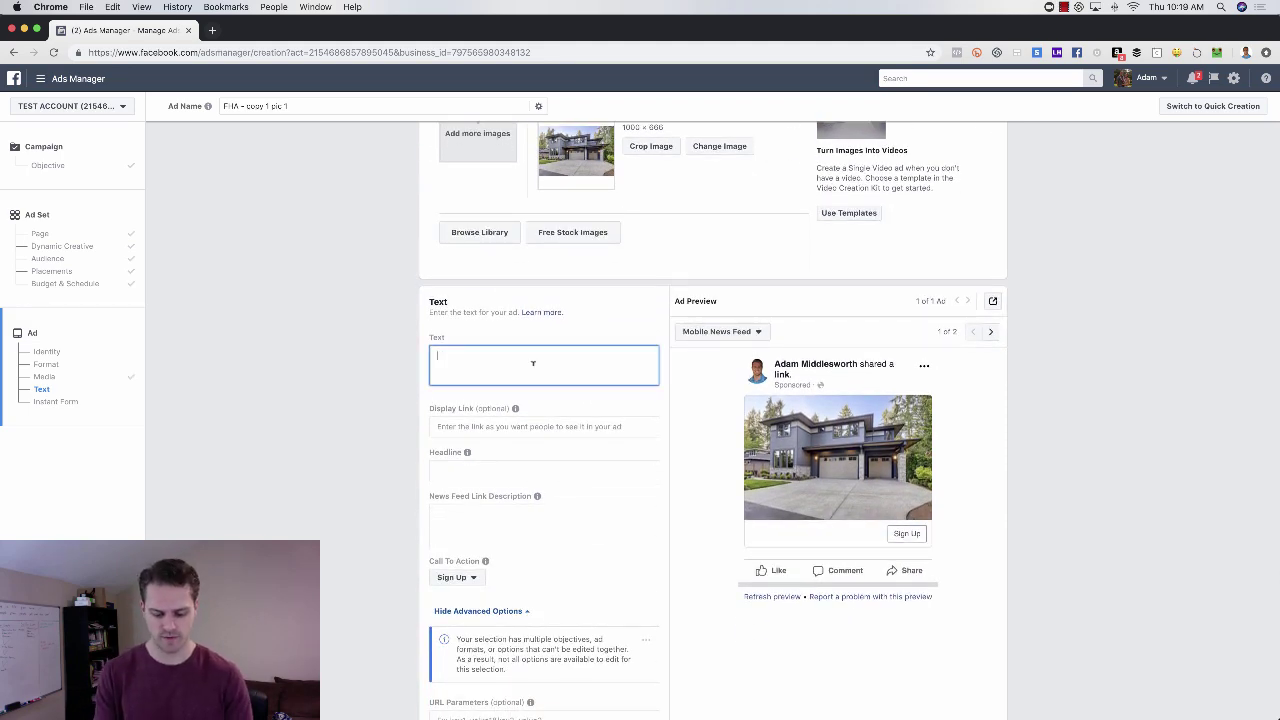
pyautogui.write('Headline')
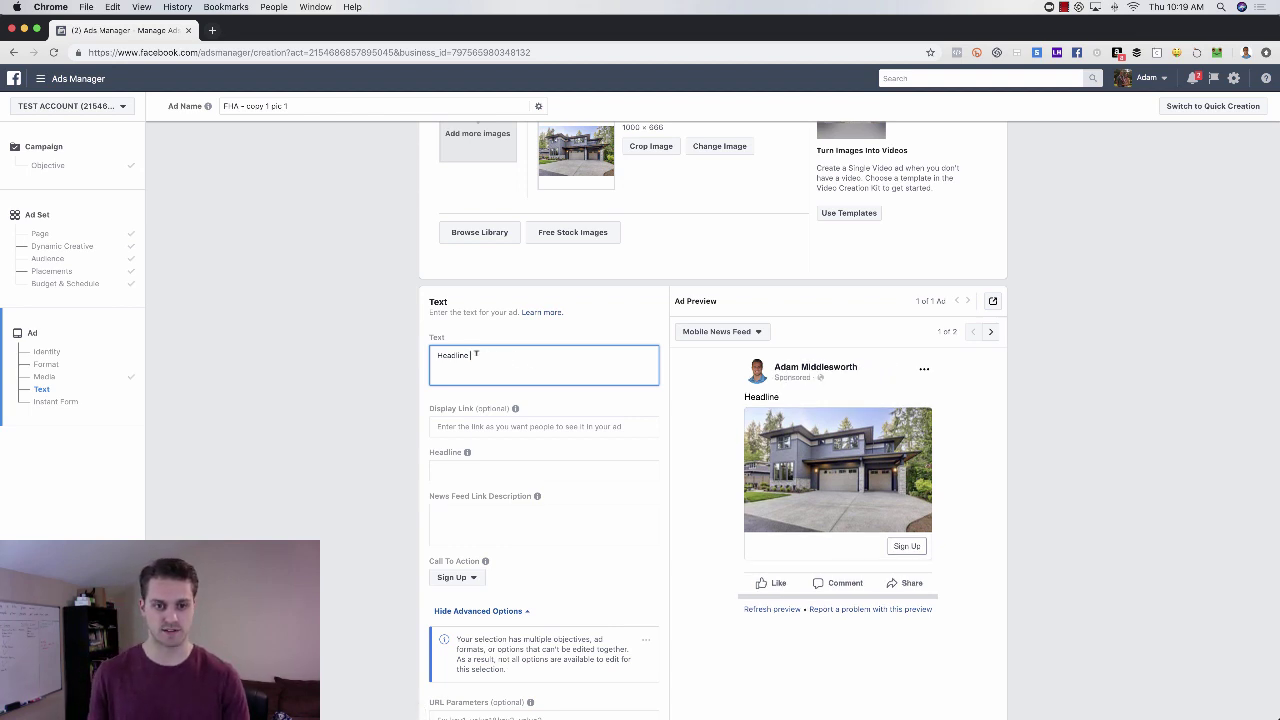
pyautogui.moveTo(482, 352); pyautogui.dragTo(411, 357)
pyautogui.write('Hey Frisc')
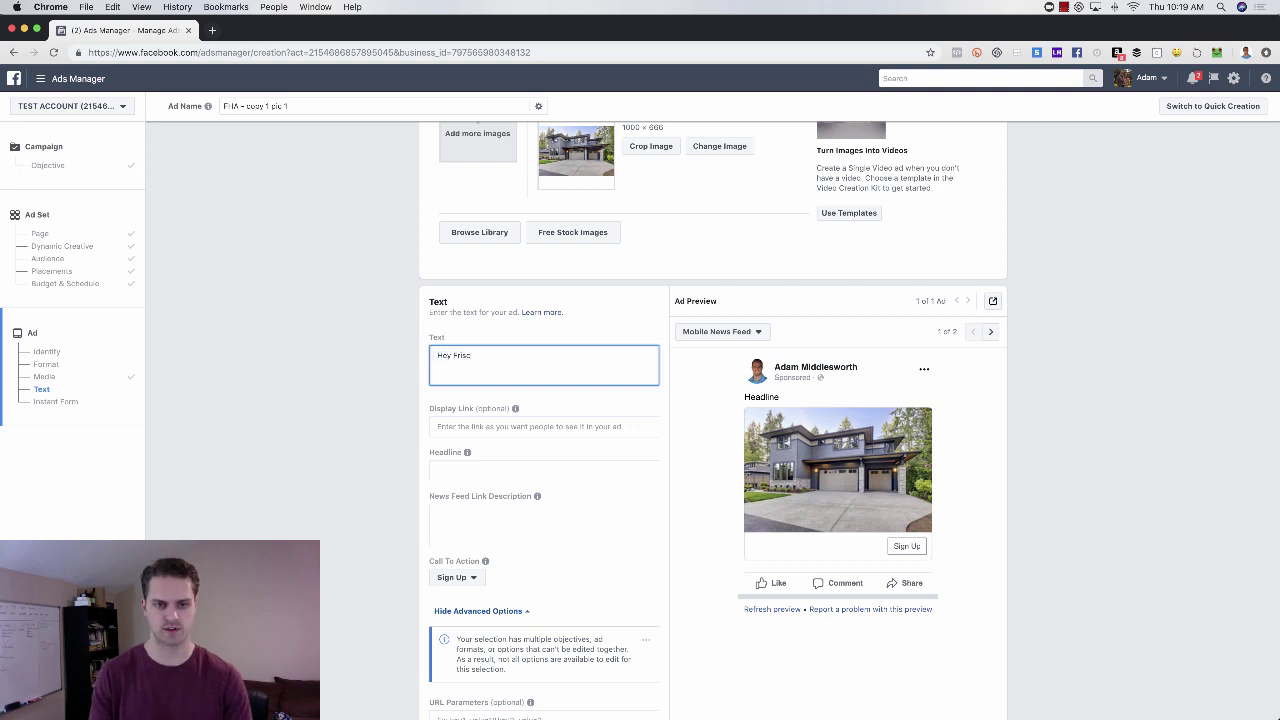
pyautogui.write('o Residents')
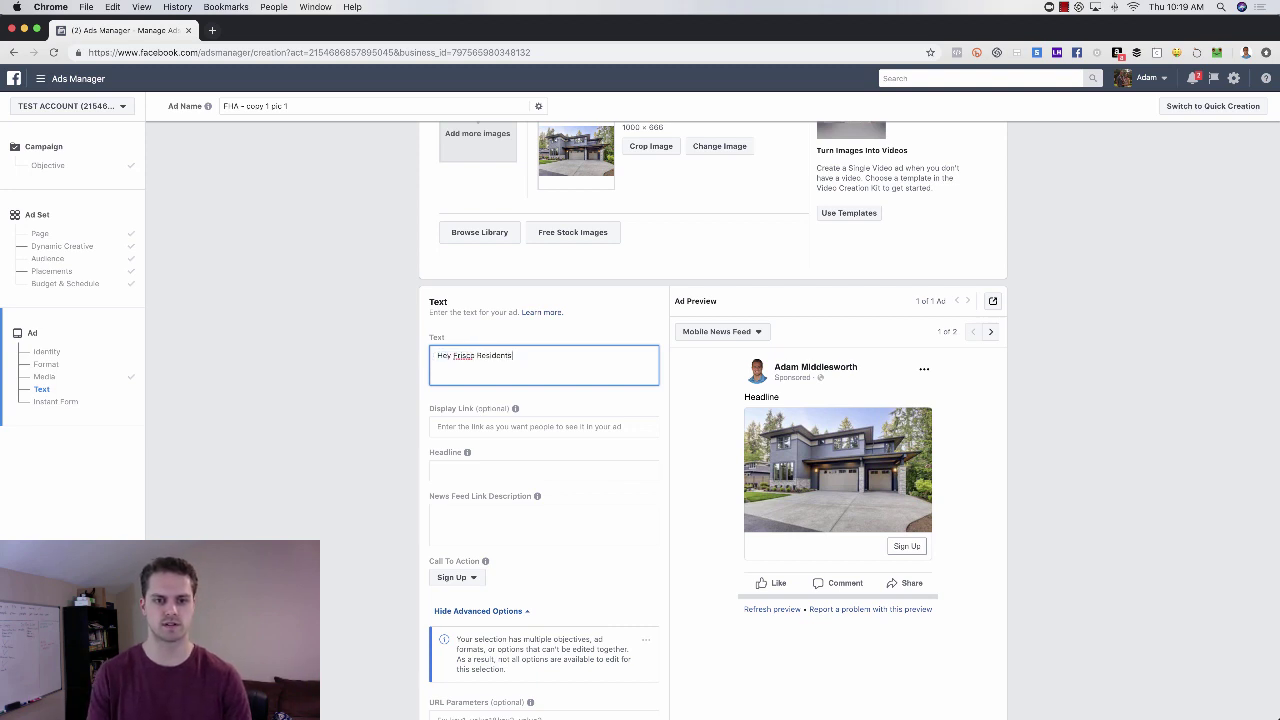
# - Add a separate line to the ad's primary text reading "56% of homebuyers put less than 20% down on a home purchase"
pyautogui.press('Return')
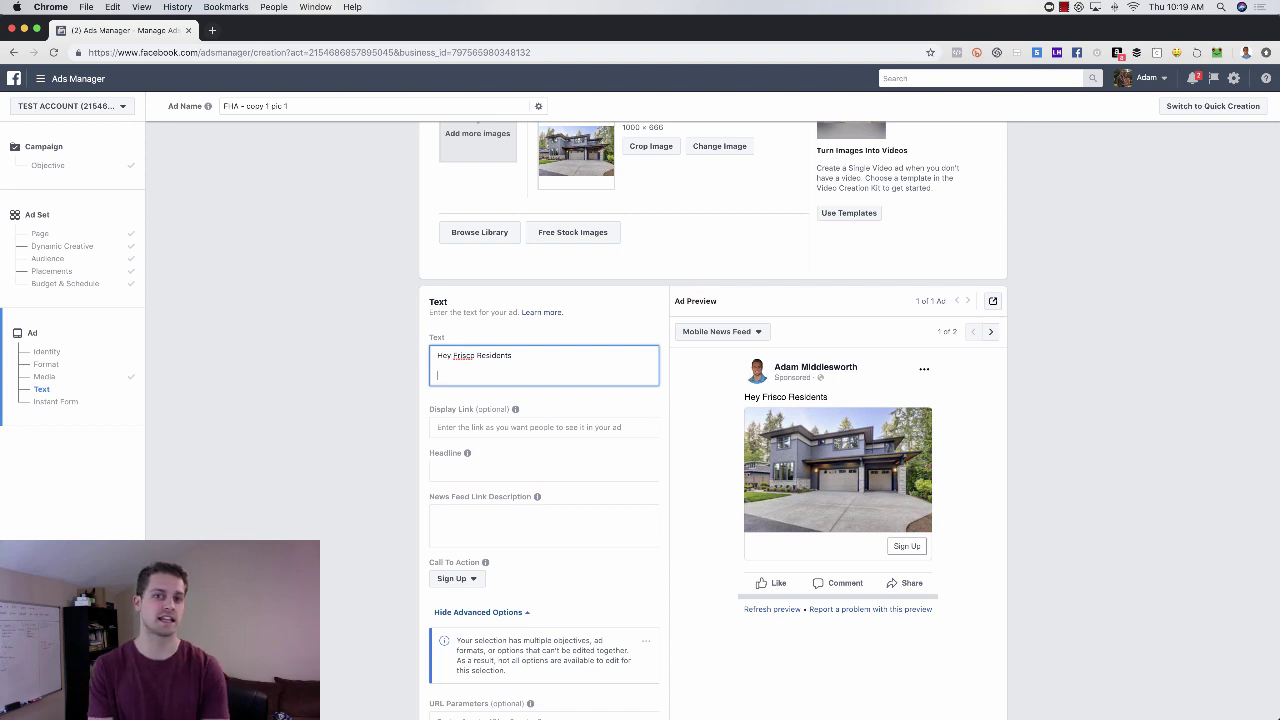
pyautogui.press('Return')
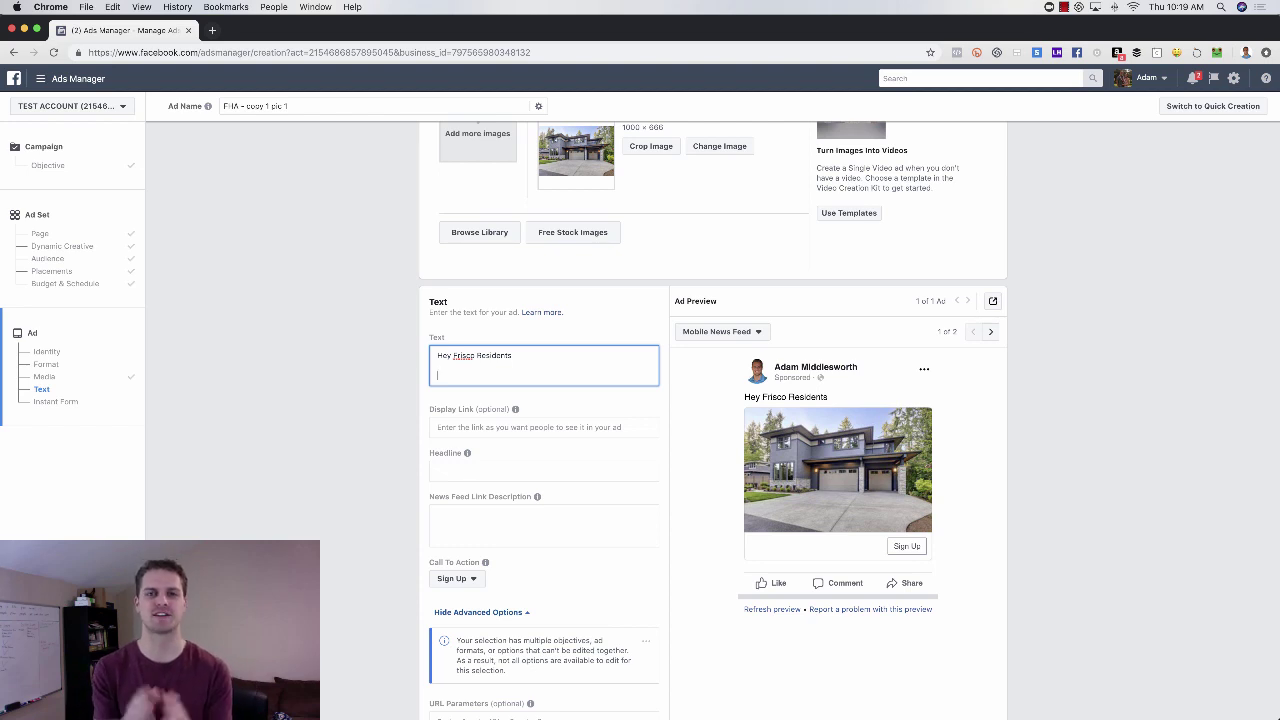
pyautogui.press('Return')
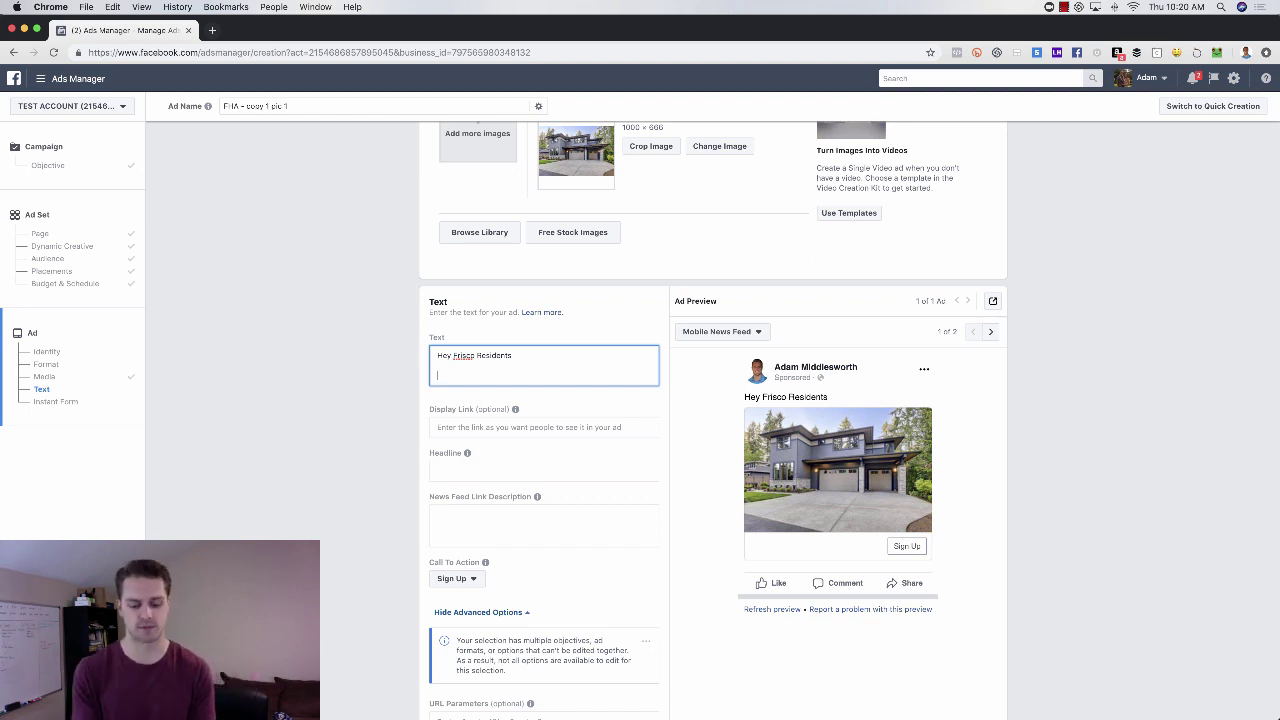
pyautogui.write('56')
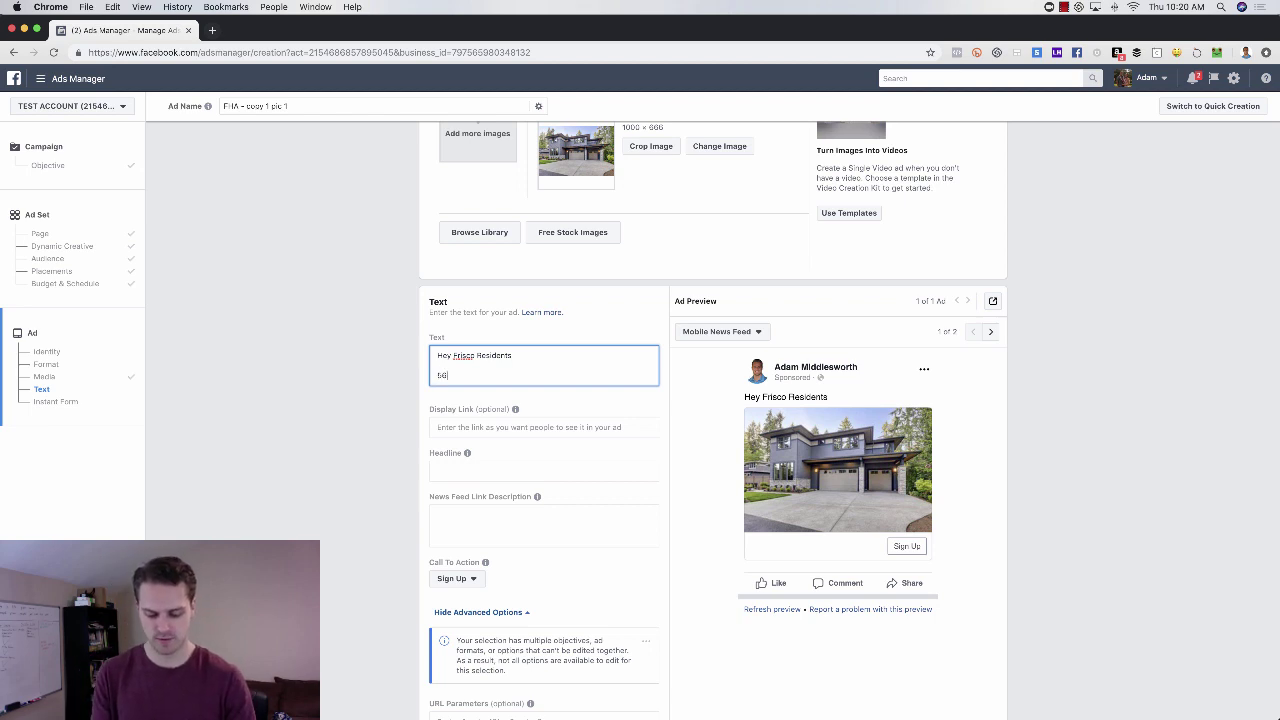
pyautogui.write('% of homes')
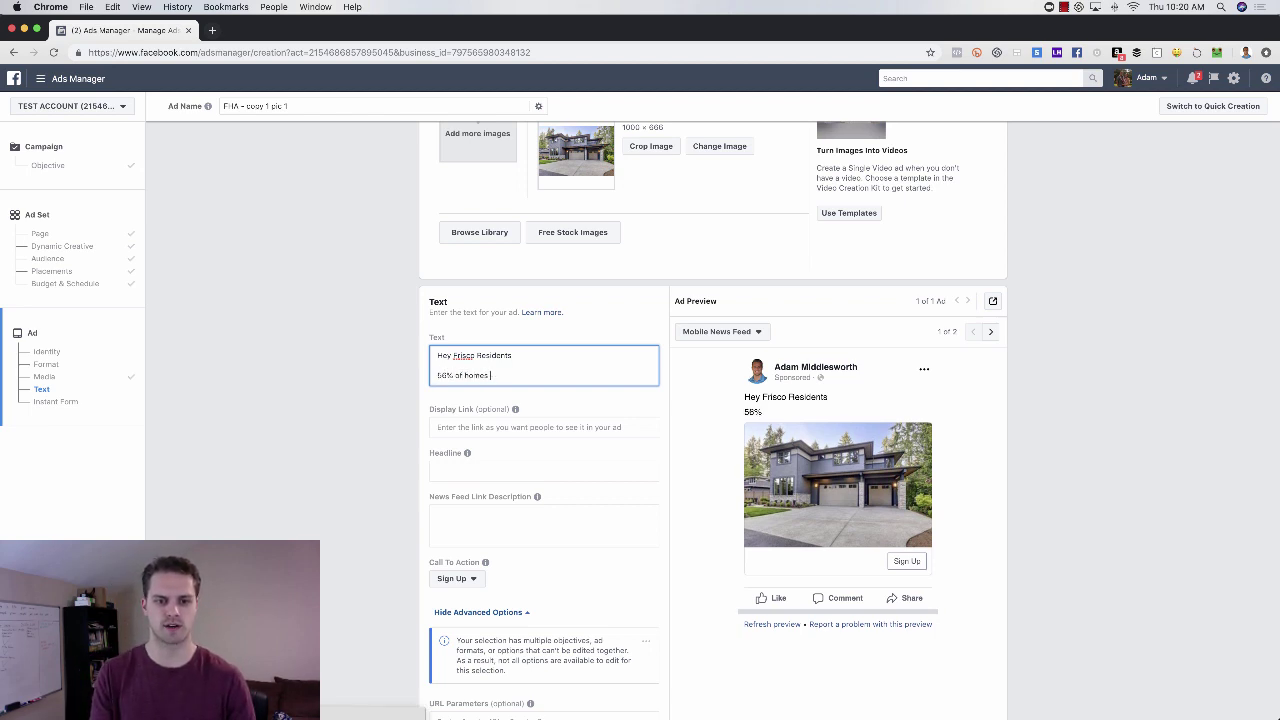
pyautogui.press('BackSpace')
pyautogui.write('buyers')
pyautogui.write(' out less')
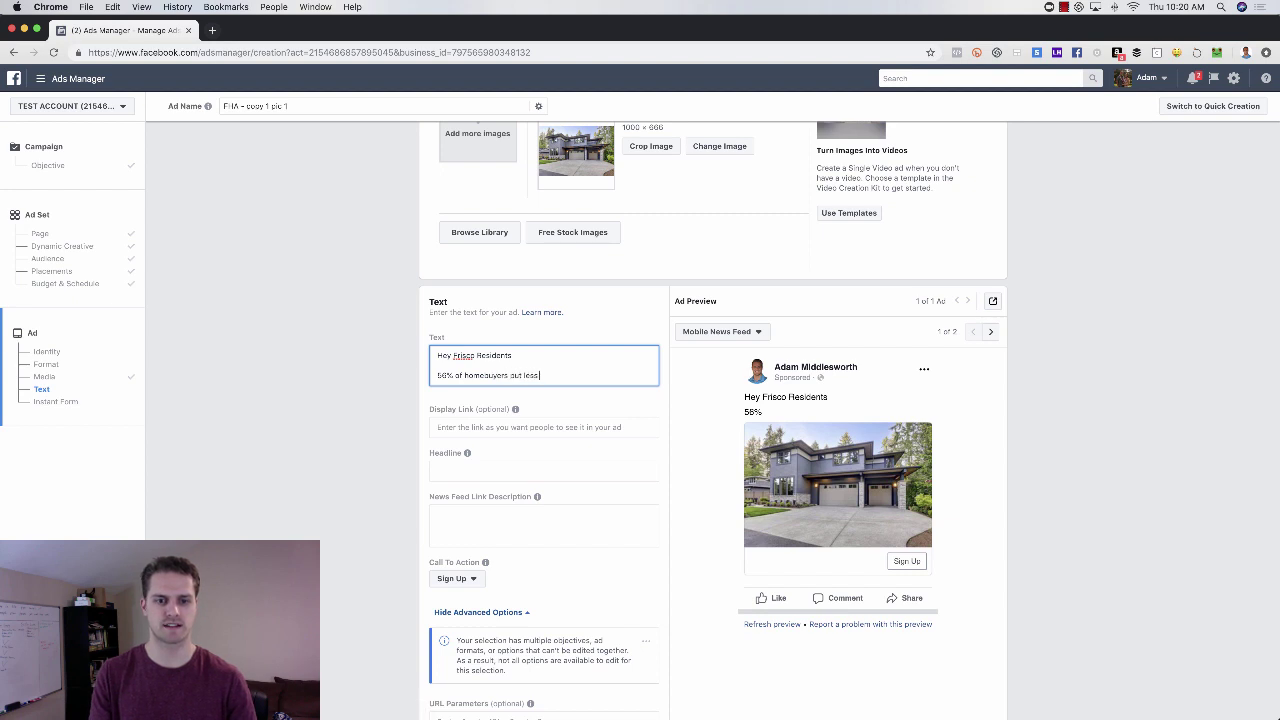
pyautogui.write(' than 20% d')
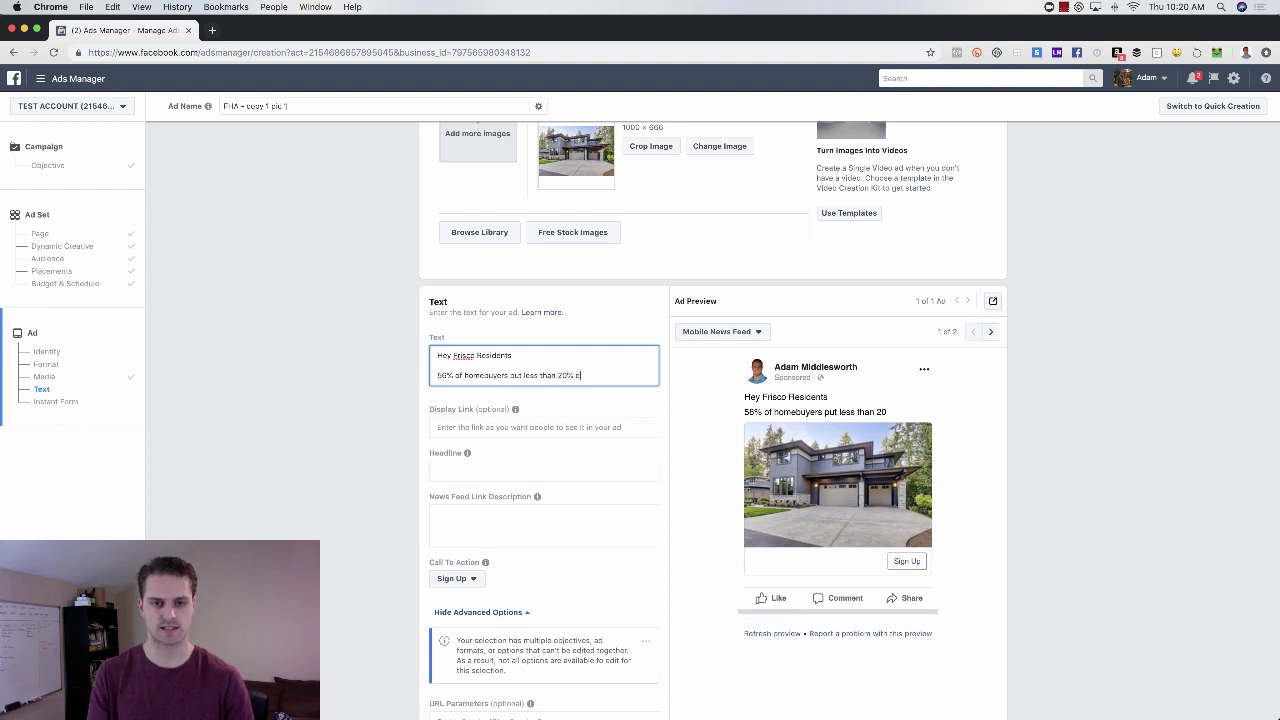
pyautogui.write('own on a home')
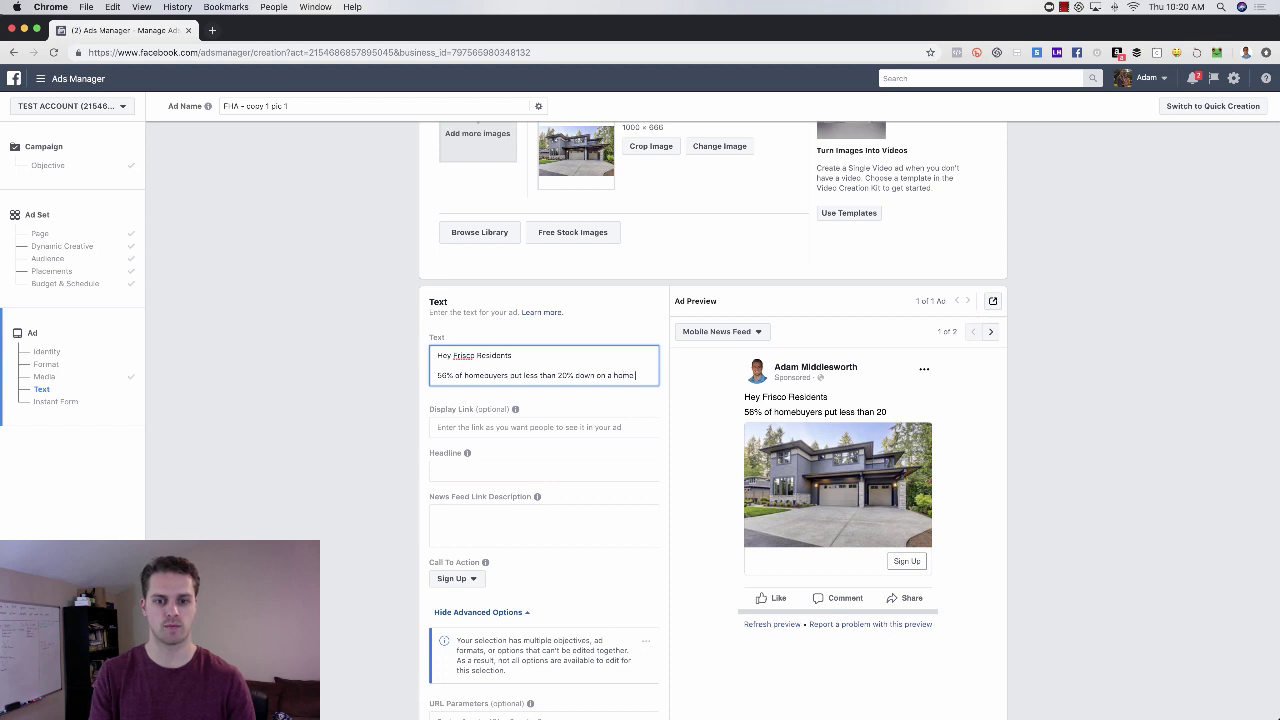
pyautogui.write(' purchase')
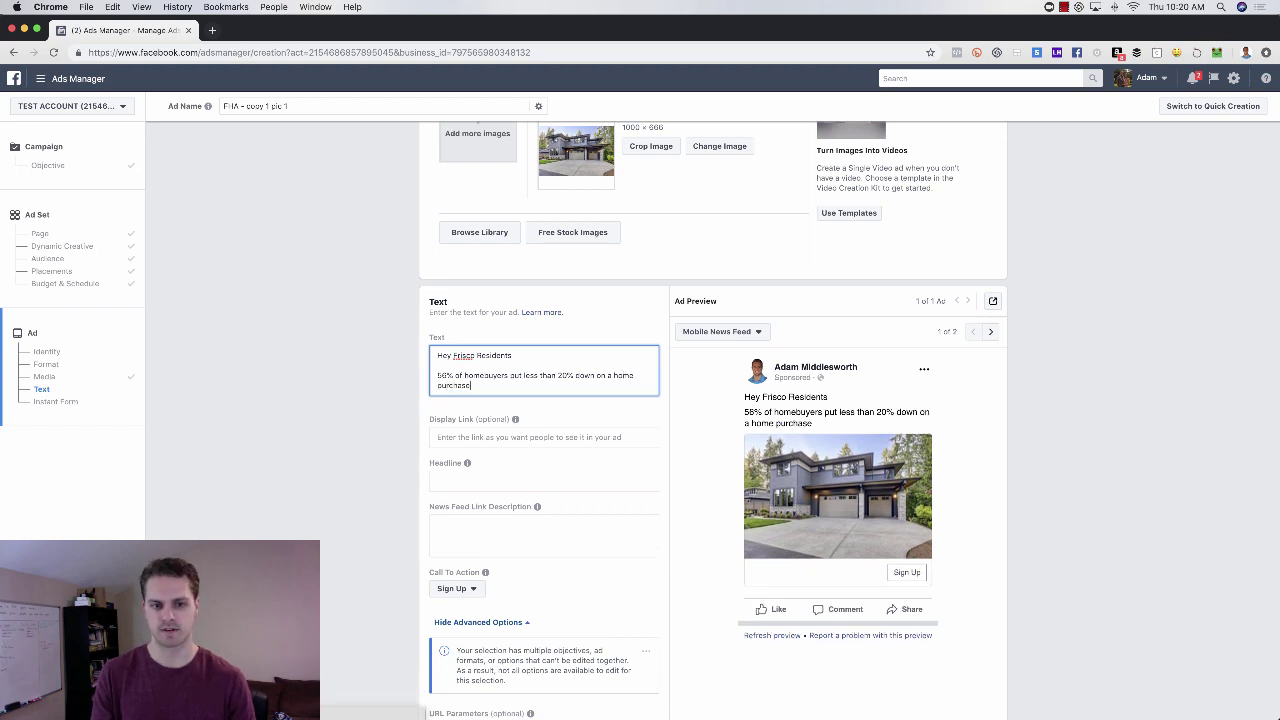
# - Add a new paragraph to the primary text reading "Find out how you can purchase a home for less than 20% down."
pyautogui.press('Return')
pyautogui.press('Return')
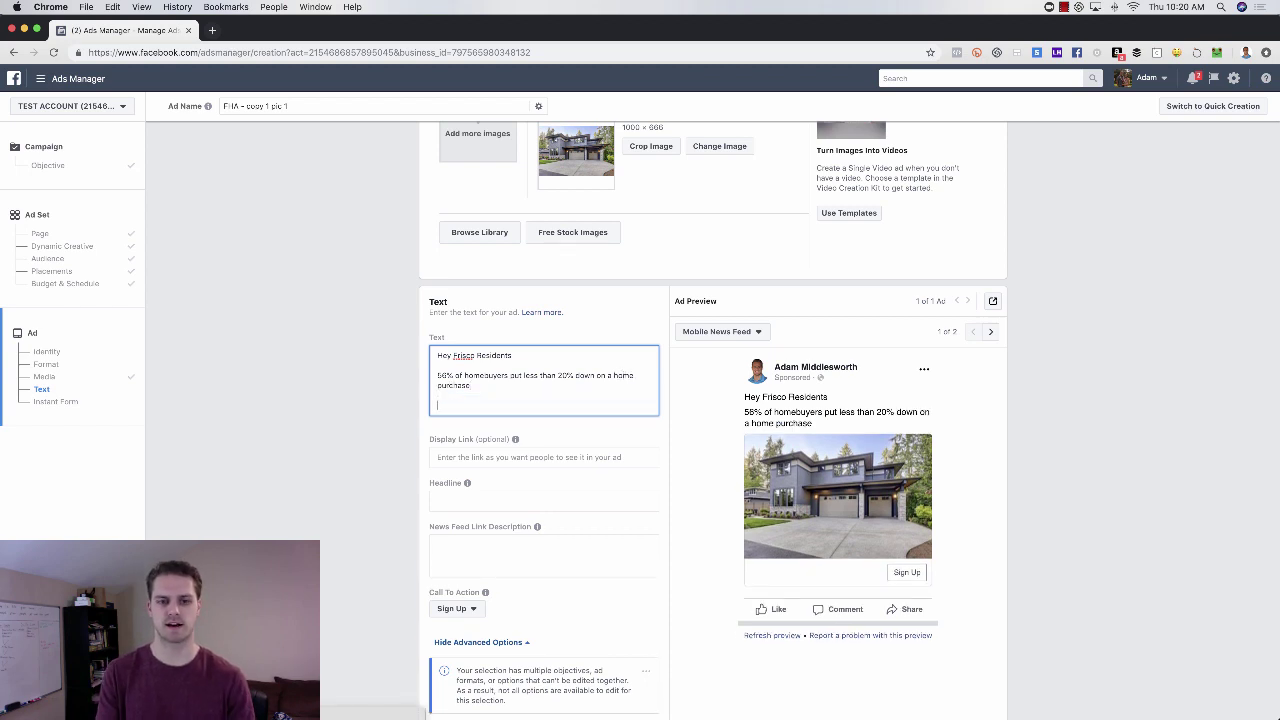
pyautogui.write('Find out how')
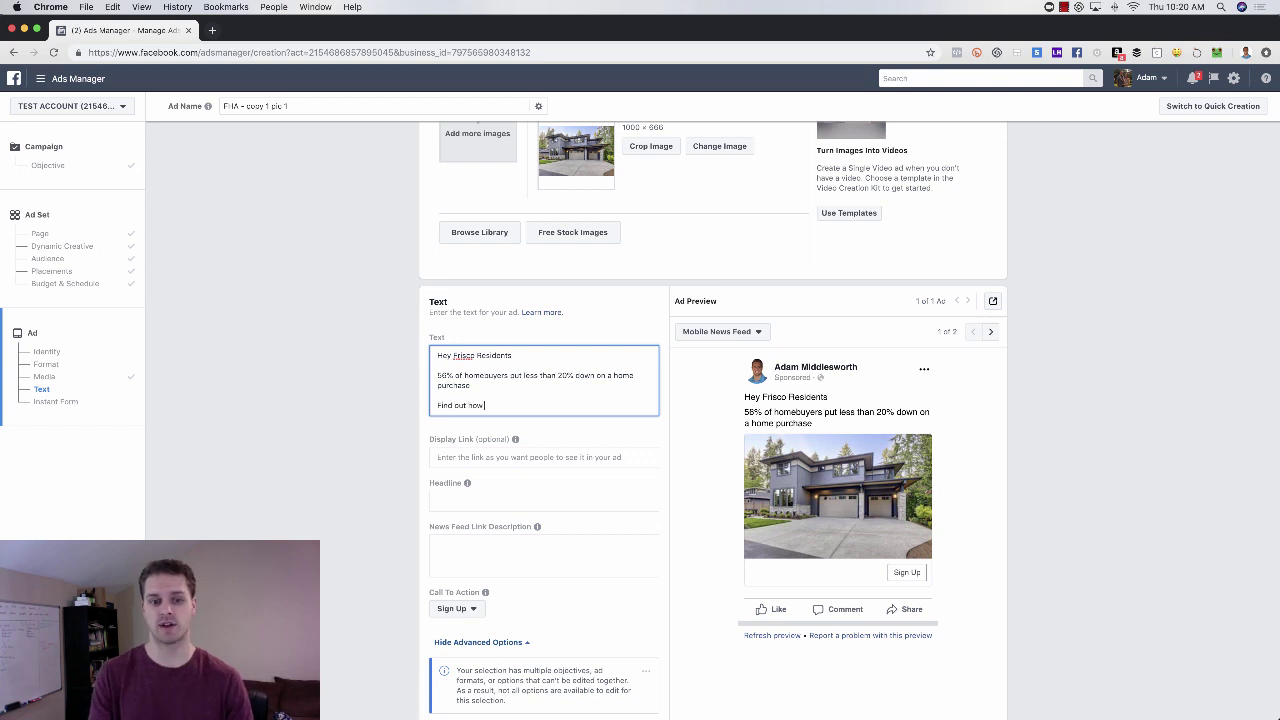
pyautogui.write(' you can p')
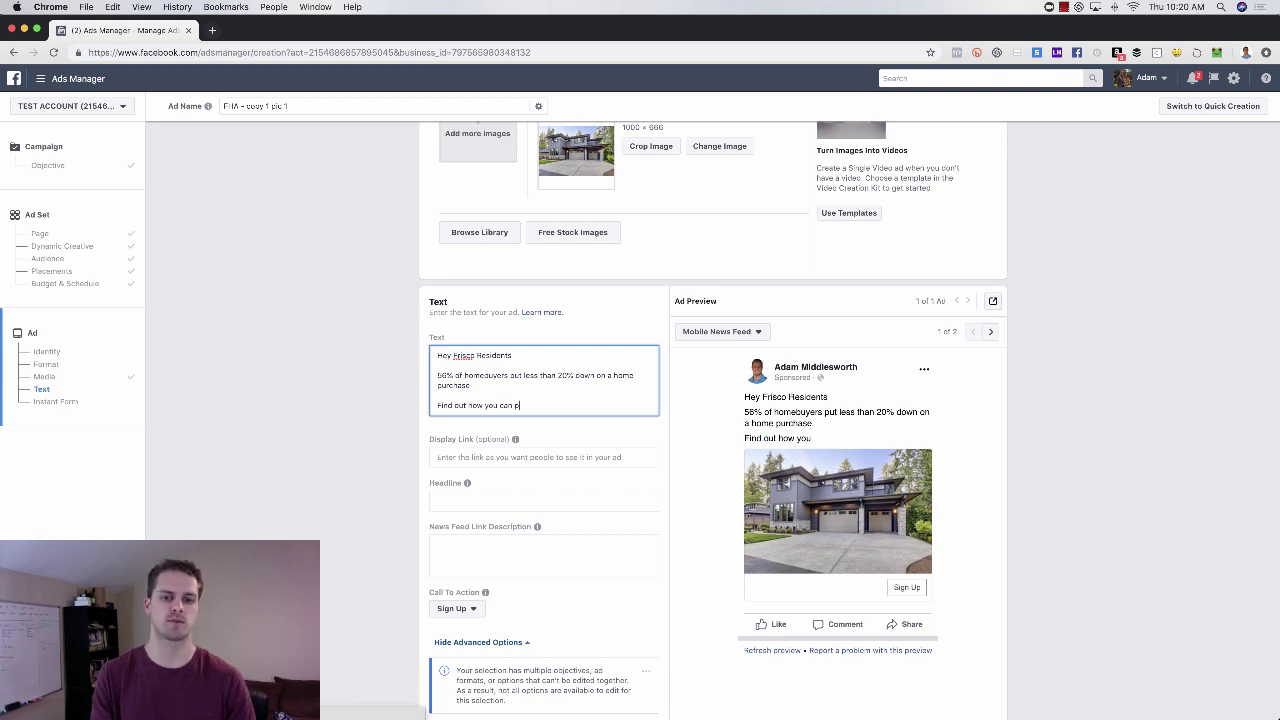
pyautogui.write('urchase a home for')
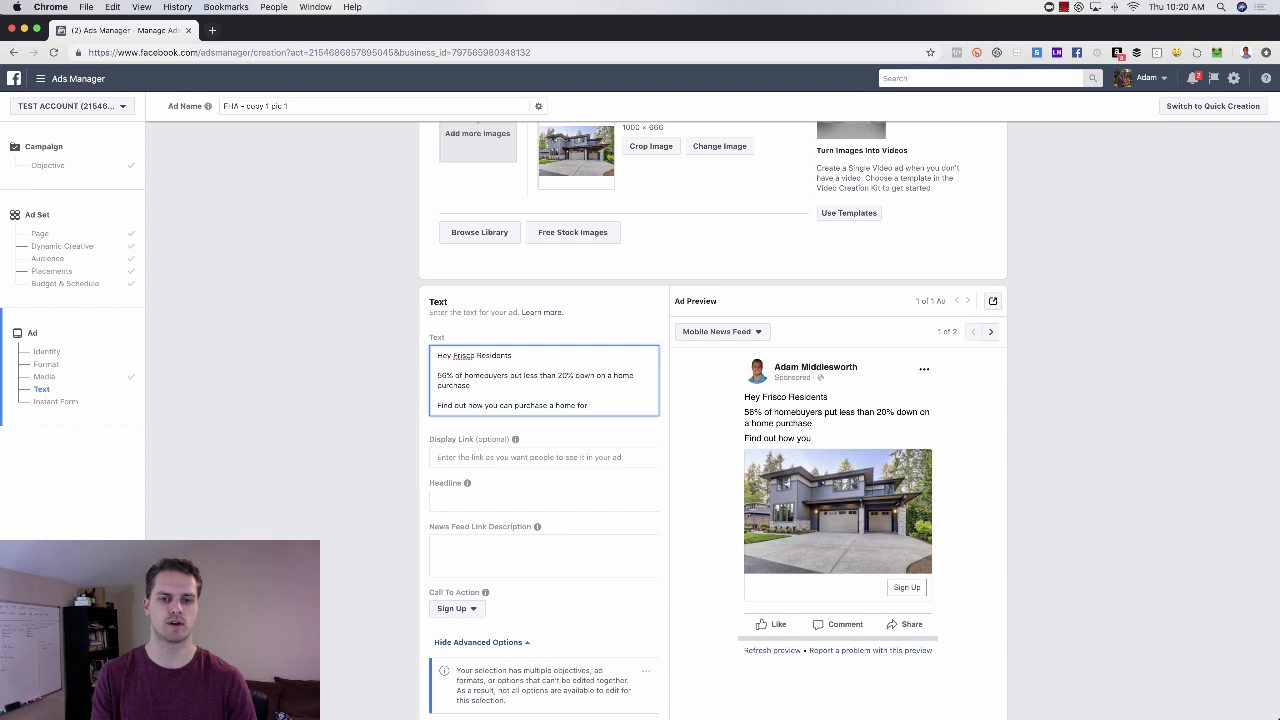
pyautogui.write(' less than 20')
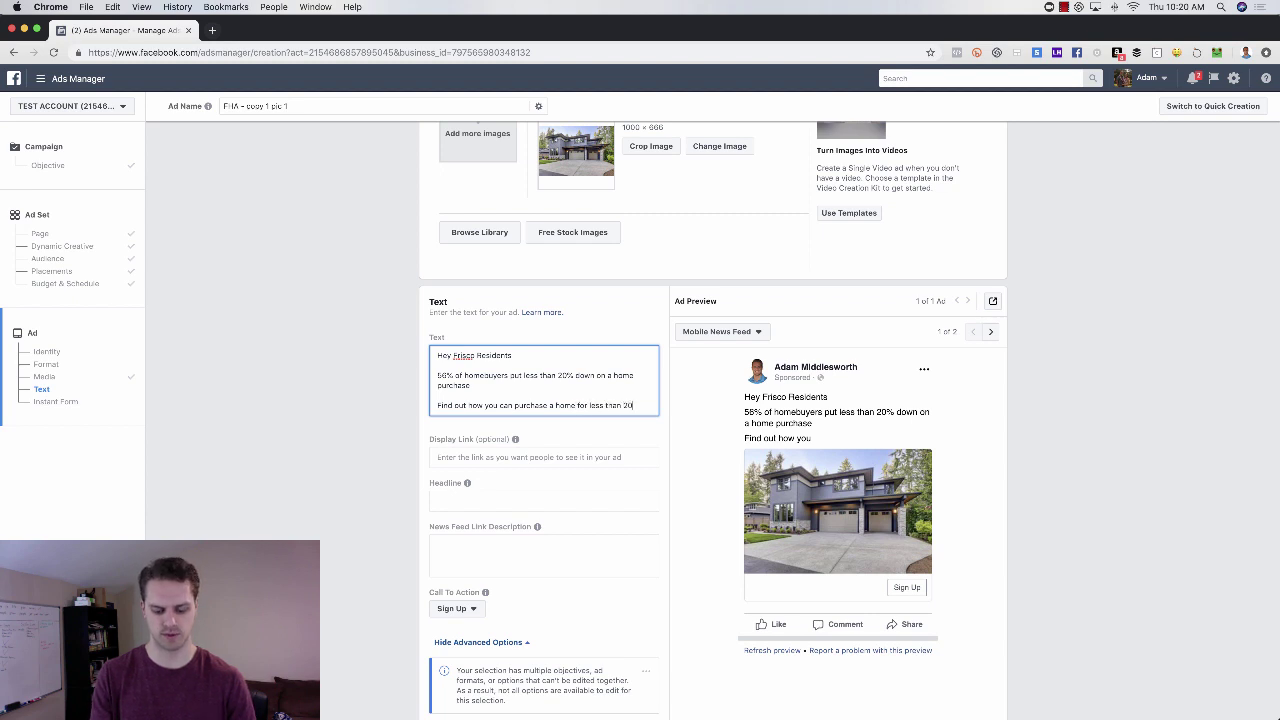
pyautogui.write('% down.')
pyautogui.press('Return')
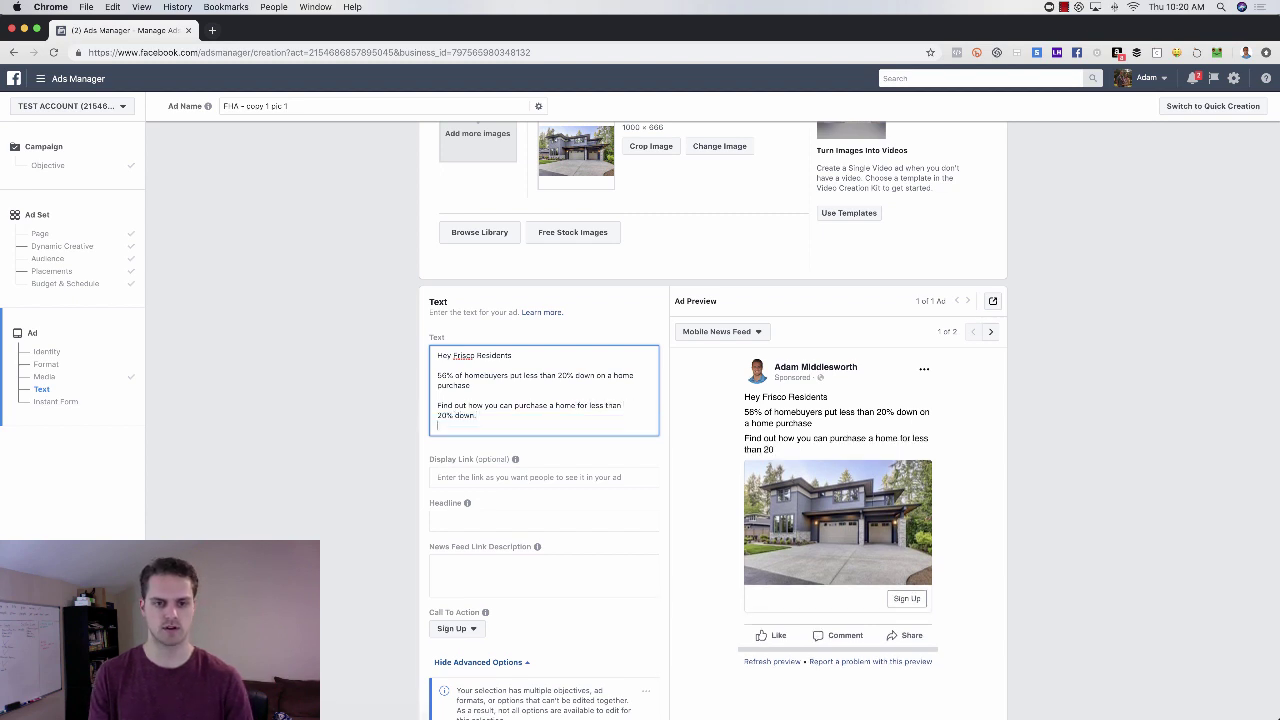
pyautogui.press('BackSpace')
pyautogui.press('BackSpace')
# - Close the primary text with a separate line reading "Tap 'Learn More' to get more information!"
pyautogui.press('Return')
pyautogui.press('Return')
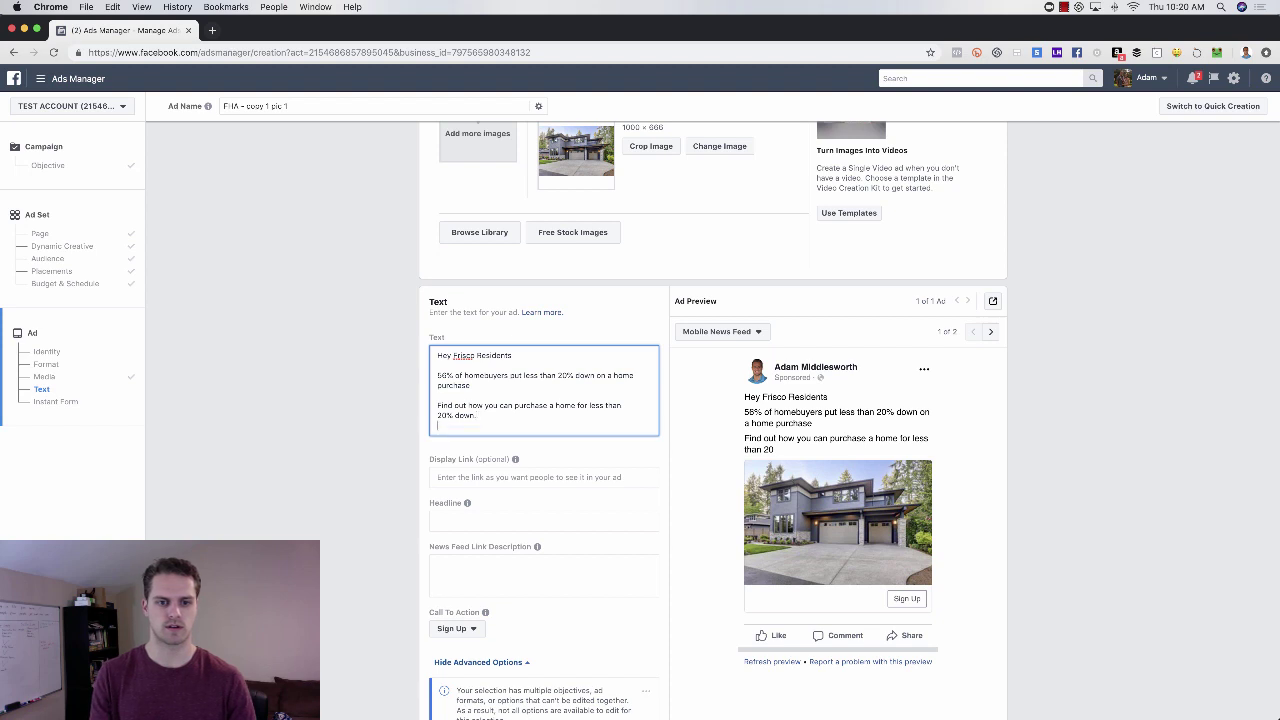
pyautogui.write("Tap '")
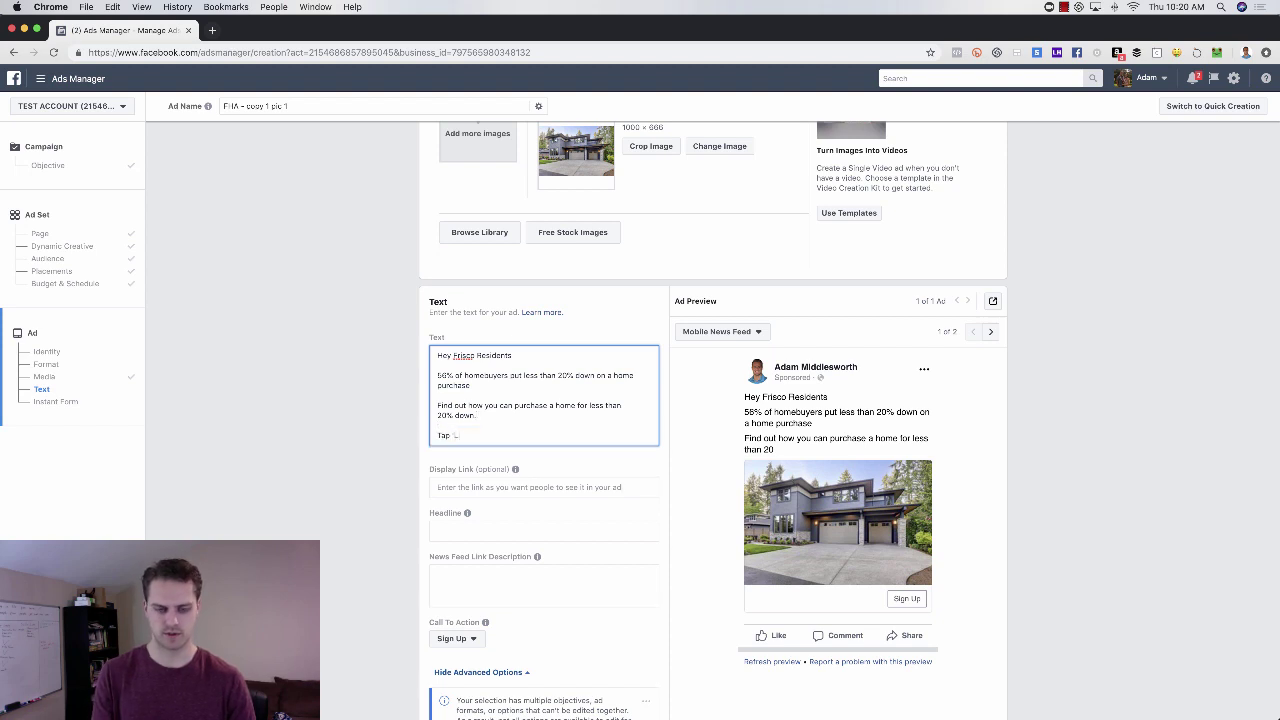
pyautogui.write("Learn More' ")
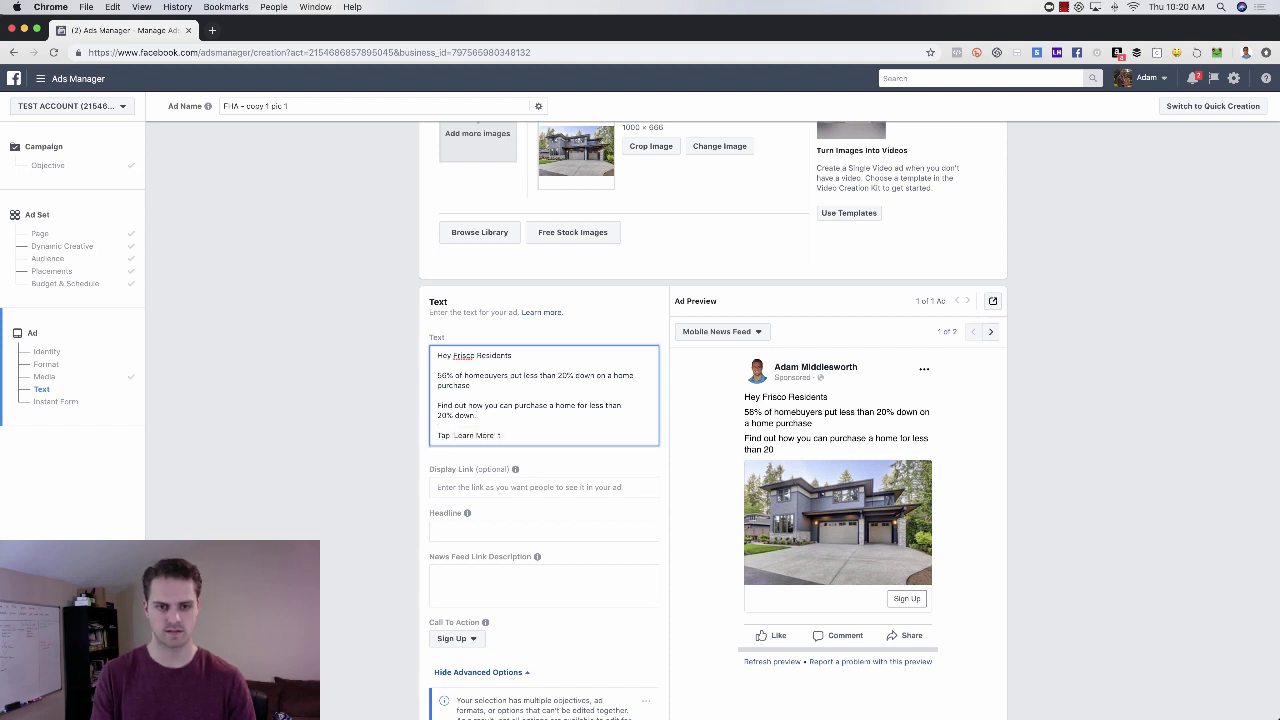
pyautogui.write('to find')
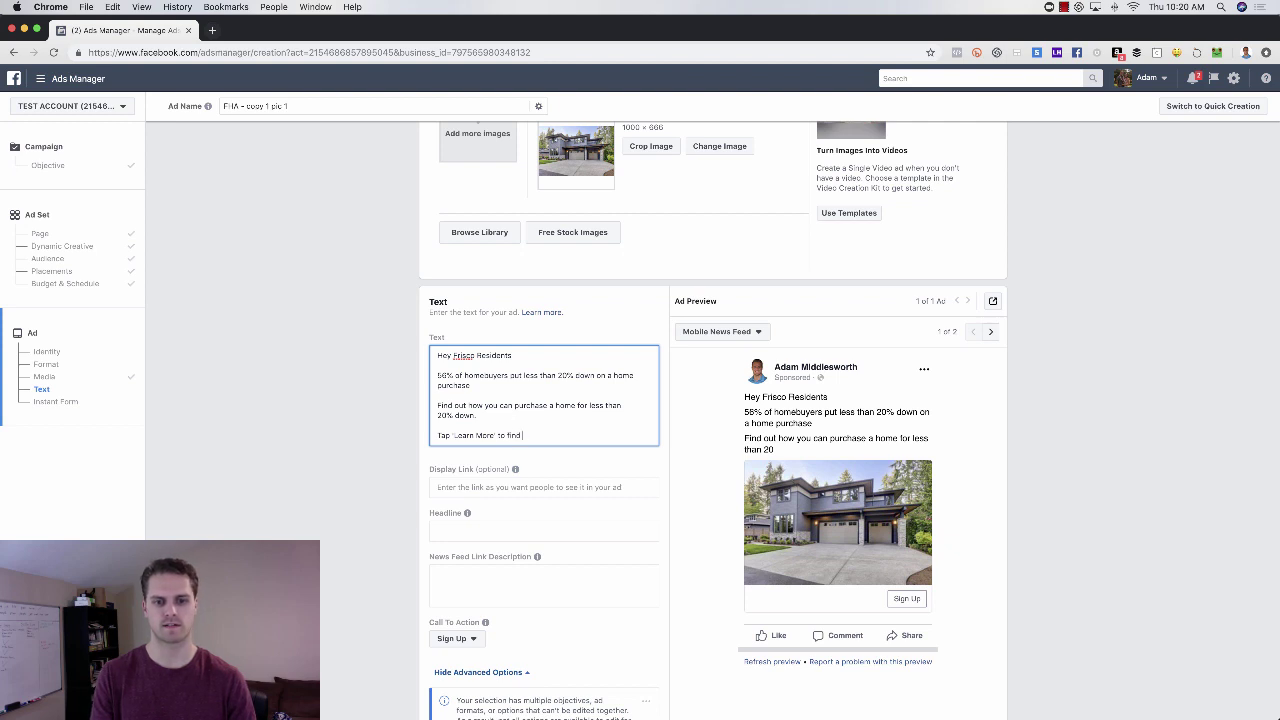
pyautogui.press('BackSpace')
pyautogui.press('BackSpace')
pyautogui.press('BackSpace')
pyautogui.press('BackSpace')
pyautogui.write('get more in')
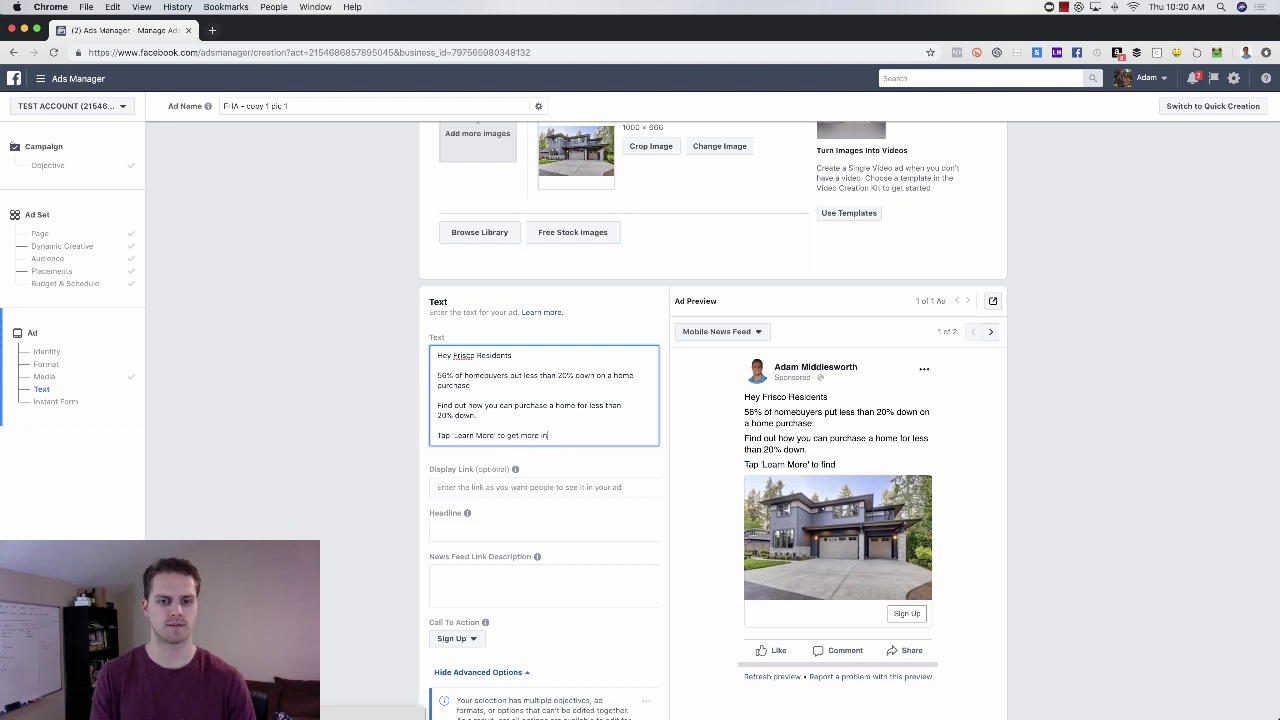
pyautogui.write('fomrr')
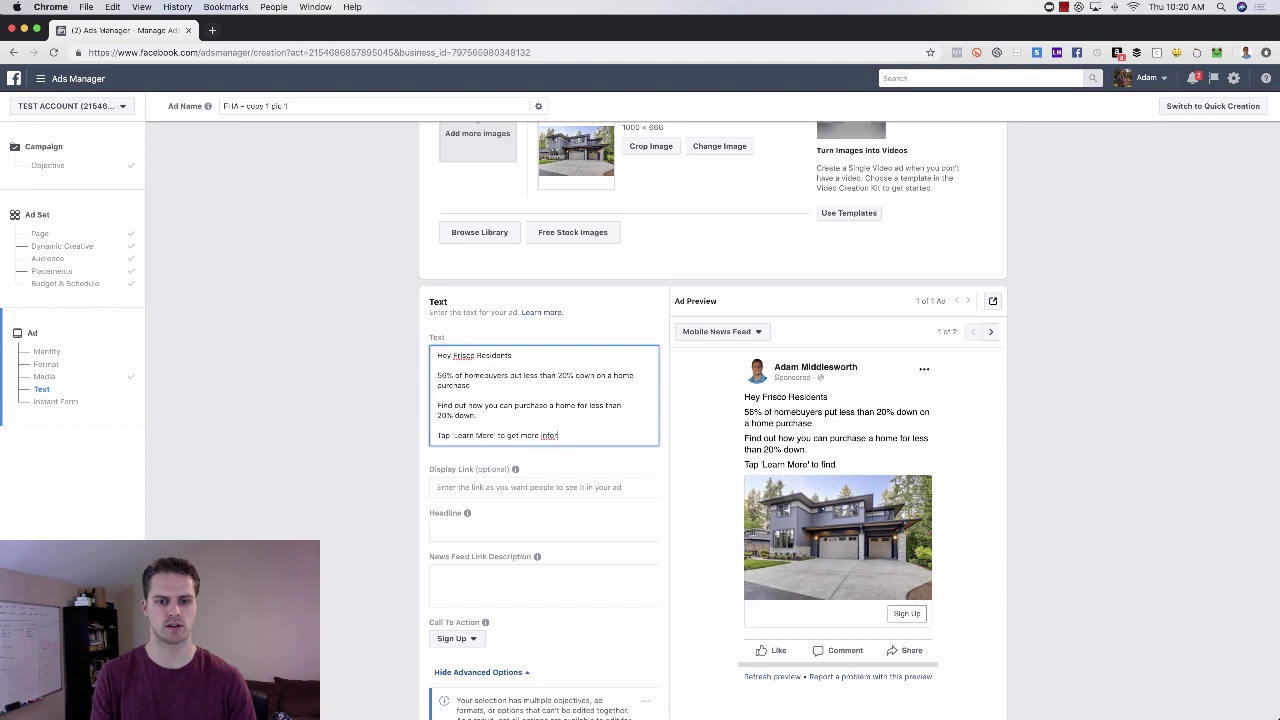
pyautogui.write('mation!')
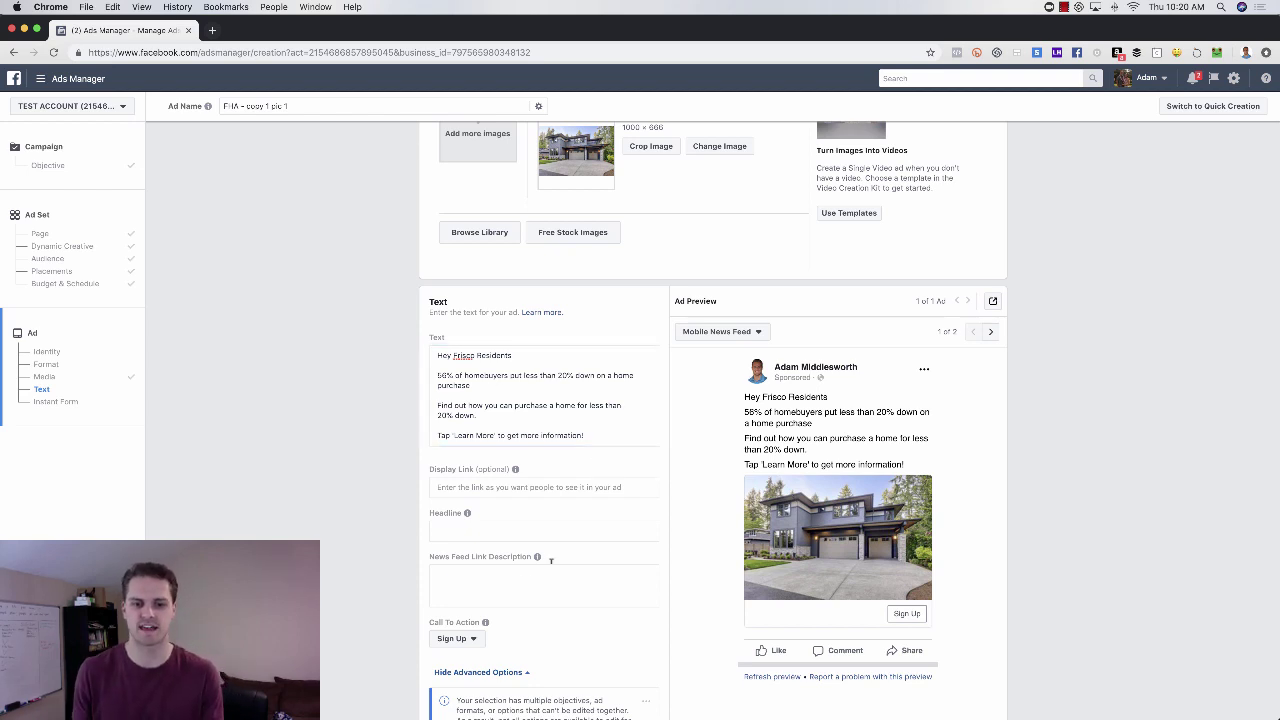
# - Enter "Put Less than 20% down on a home" as the ad's headline
pyautogui.click(479, 531)
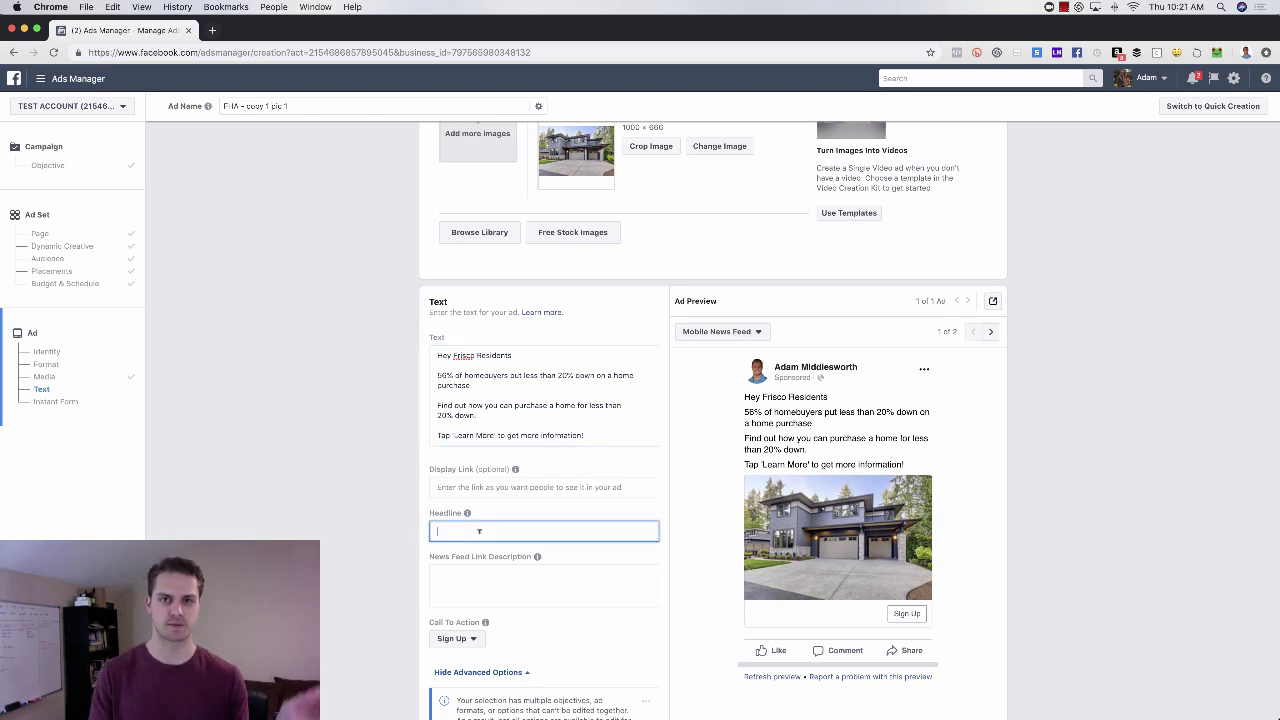
pyautogui.write('Pu')
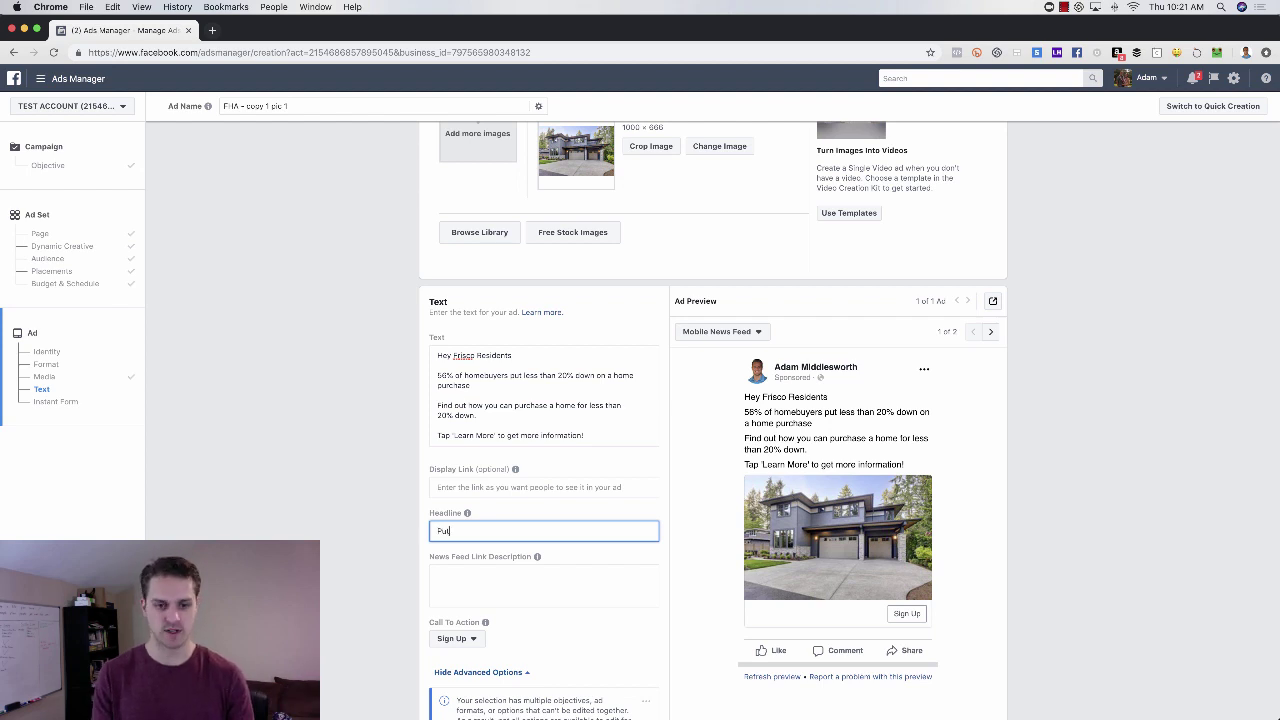
pyautogui.write('t')
pyautogui.write(' W')
pyautogui.press('BackSpace')
pyautogui.press('BackSpace')
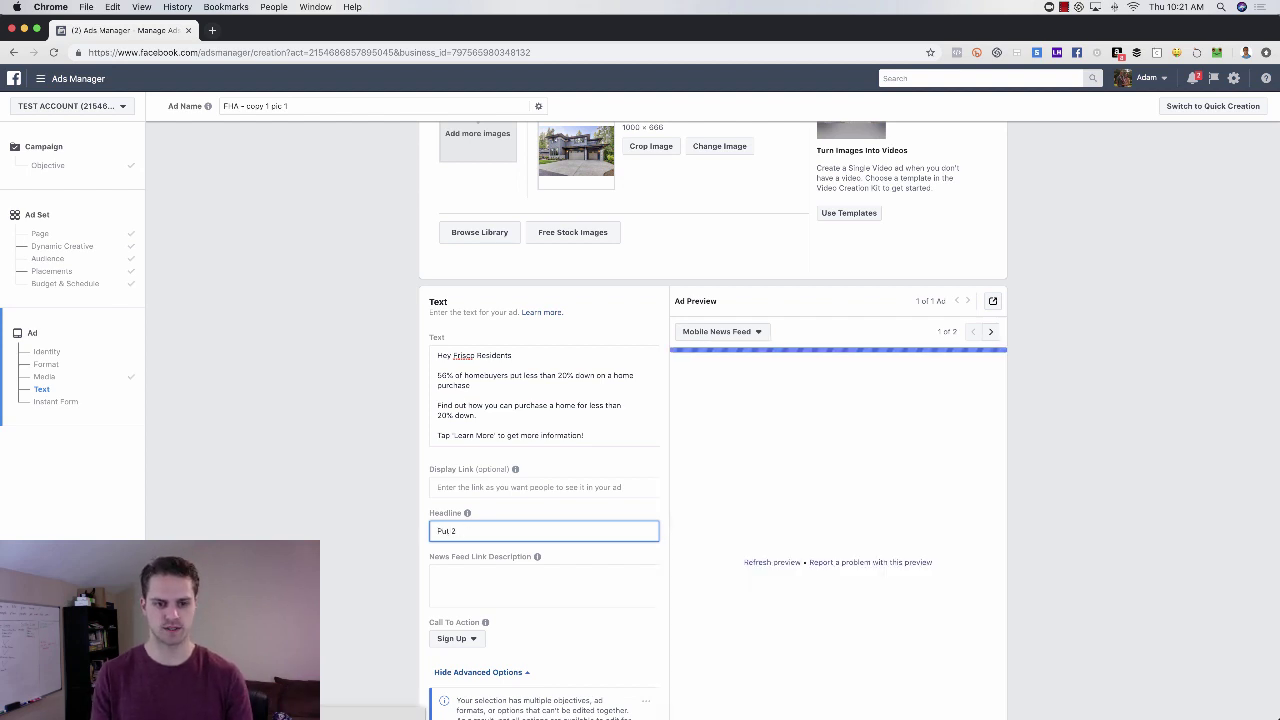
pyautogui.write('Less than 20')
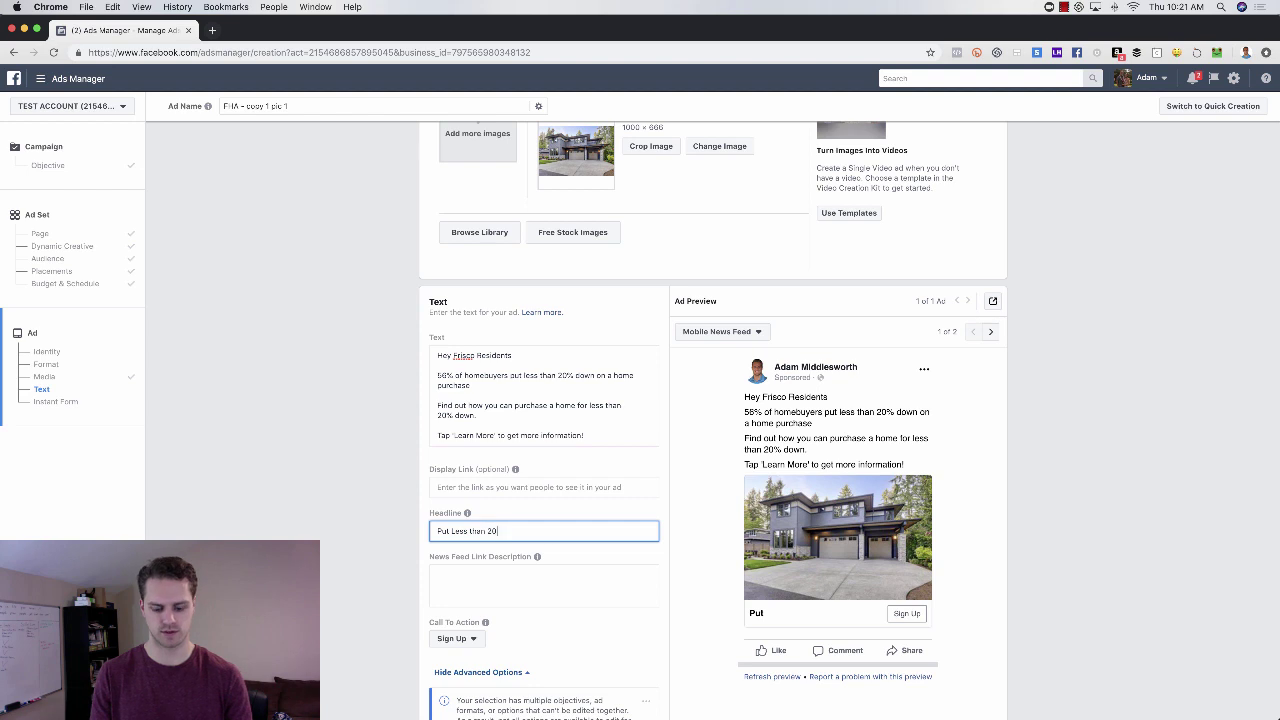
pyautogui.write('% down on')
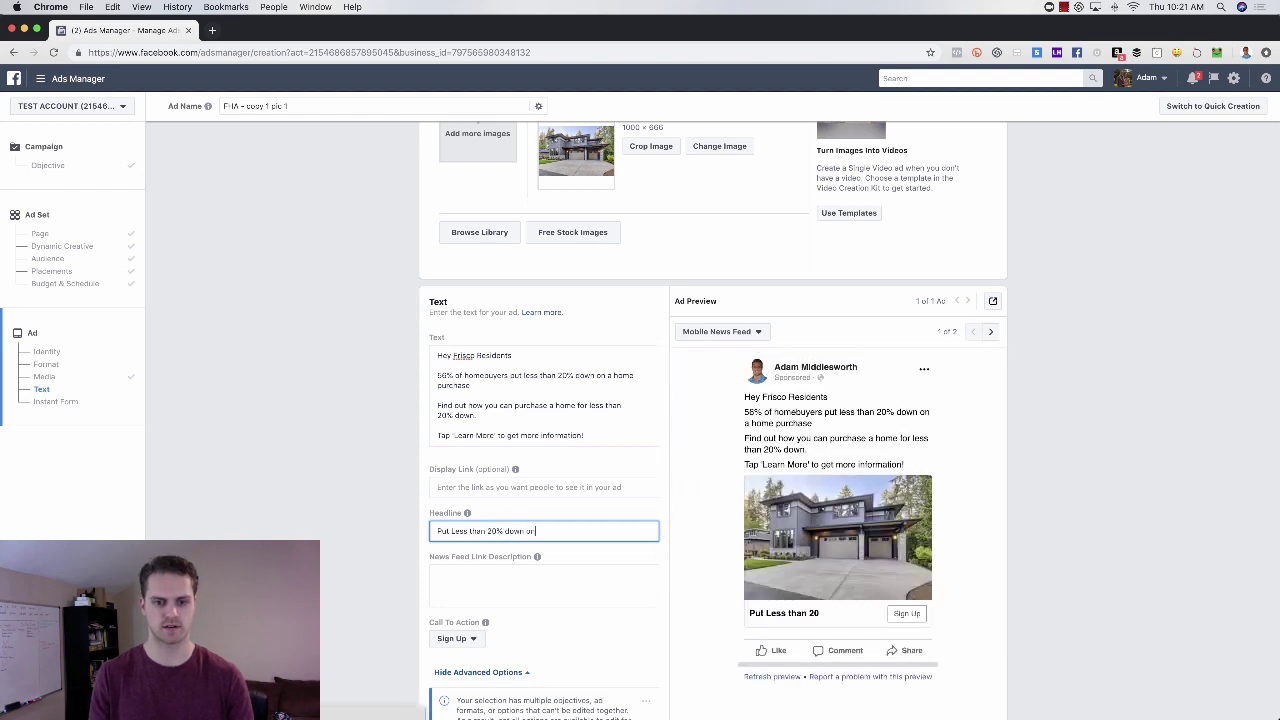
pyautogui.write(' a home')
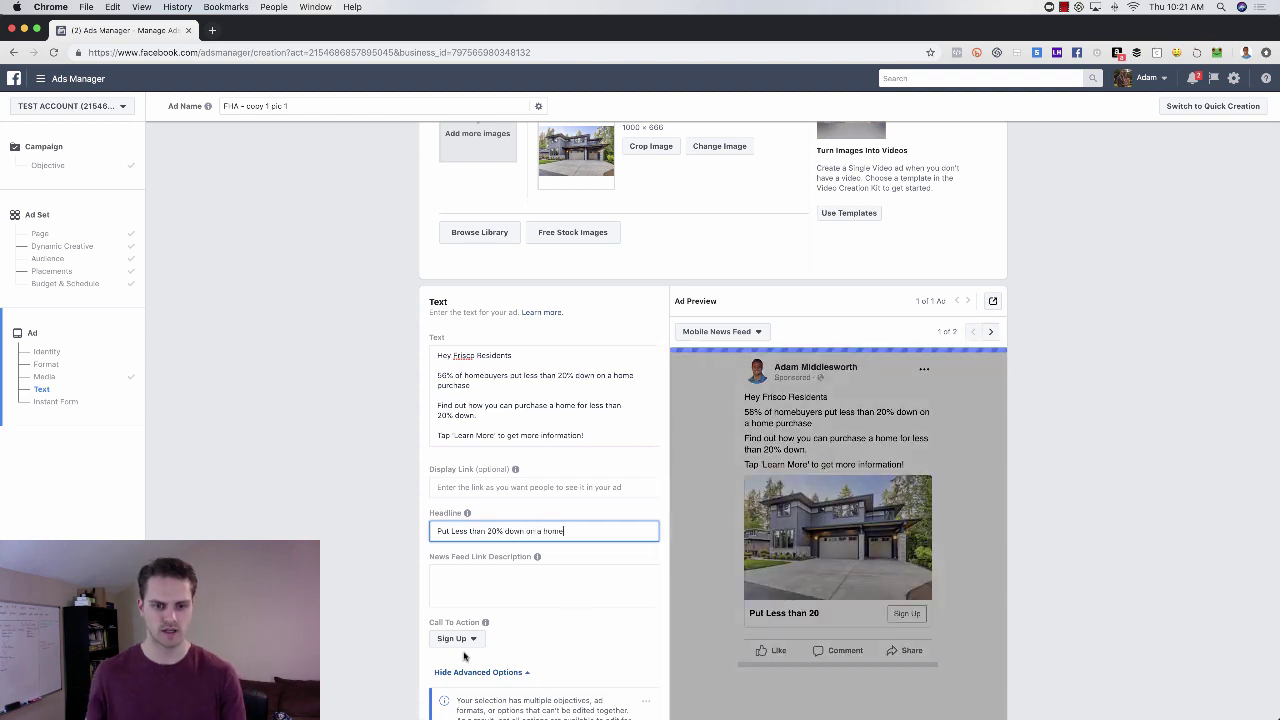
# - Set the ad's call to action to Learn More
pyautogui.click(460, 639)
pyautogui.press('Return')
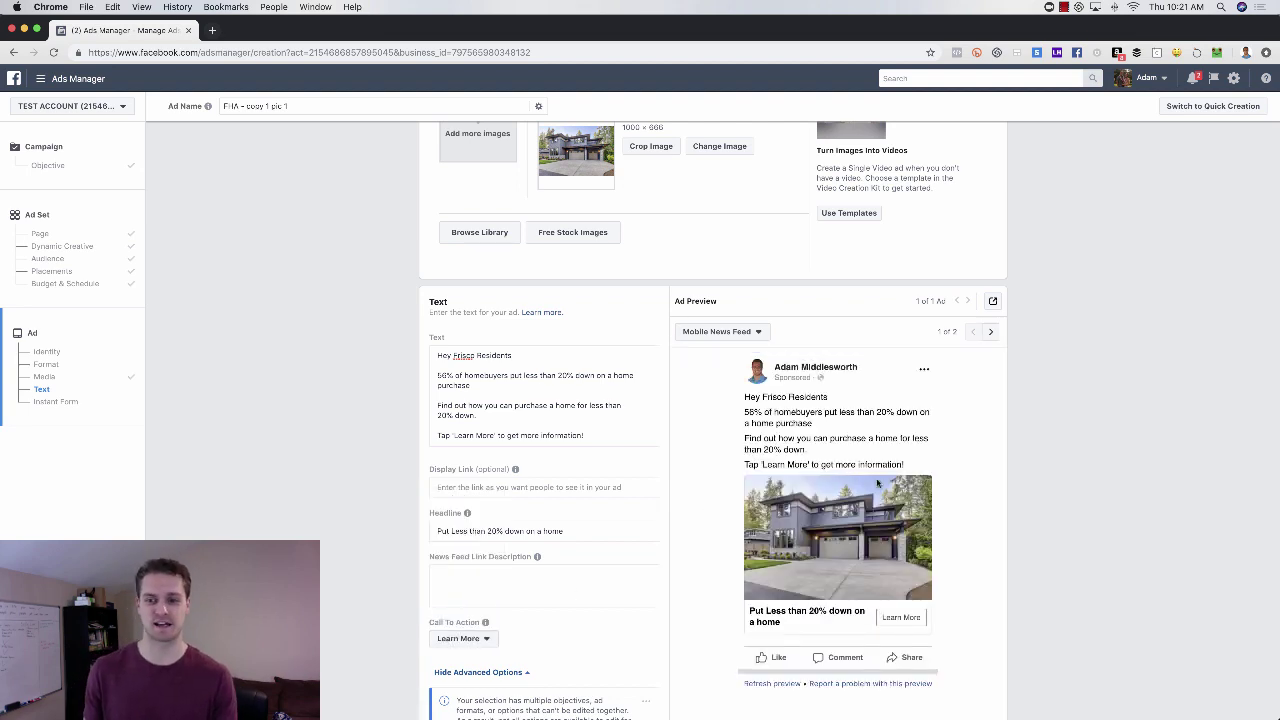
pyautogui.scroll(-2, 1094, 480)
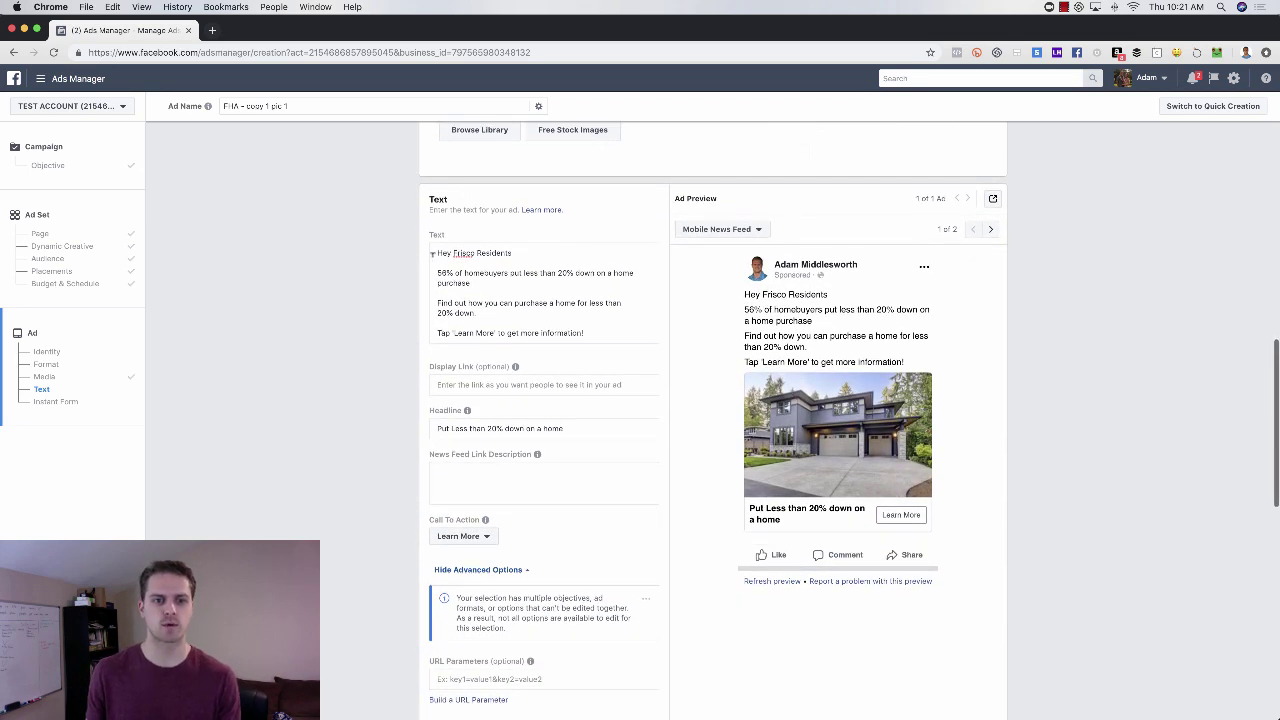
pyautogui.click(445, 254)
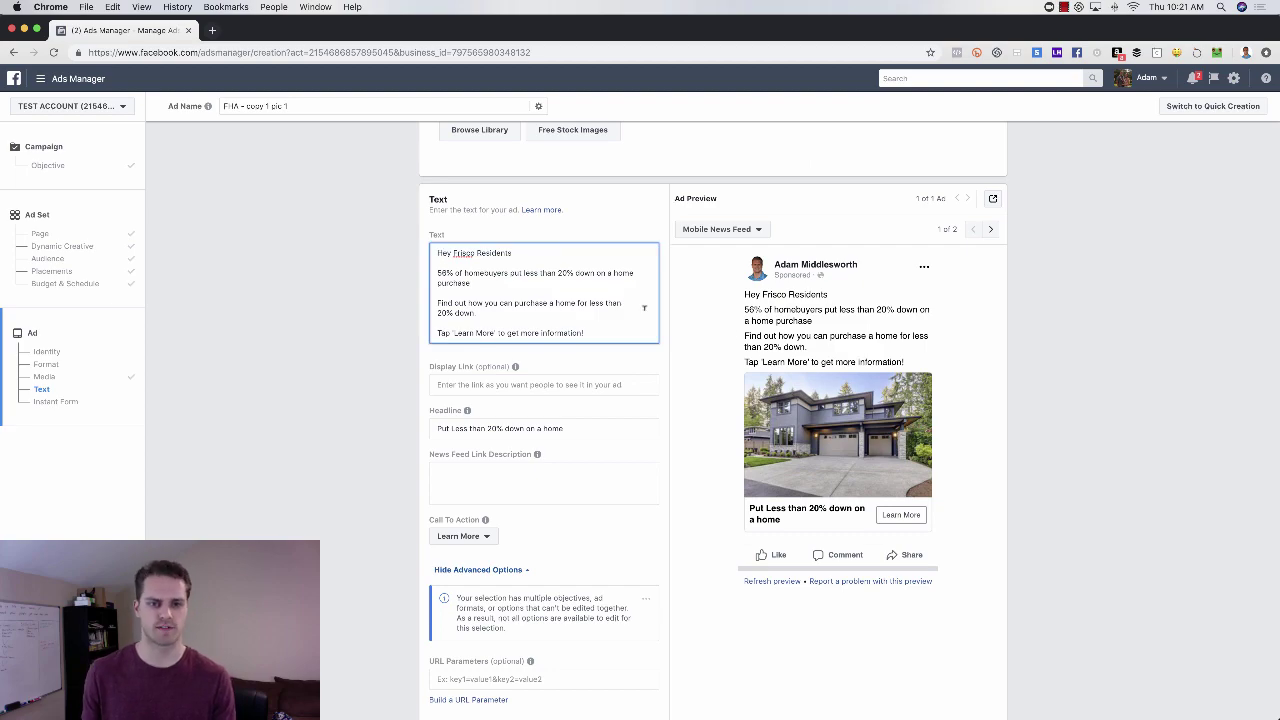
pyautogui.click(1020, 490)
# - Keep the already selected instant form for the ad and confirm the campaign for submission
pyautogui.scroll(-9, 940, 514)
pyautogui.scroll(-3, 728, 528)
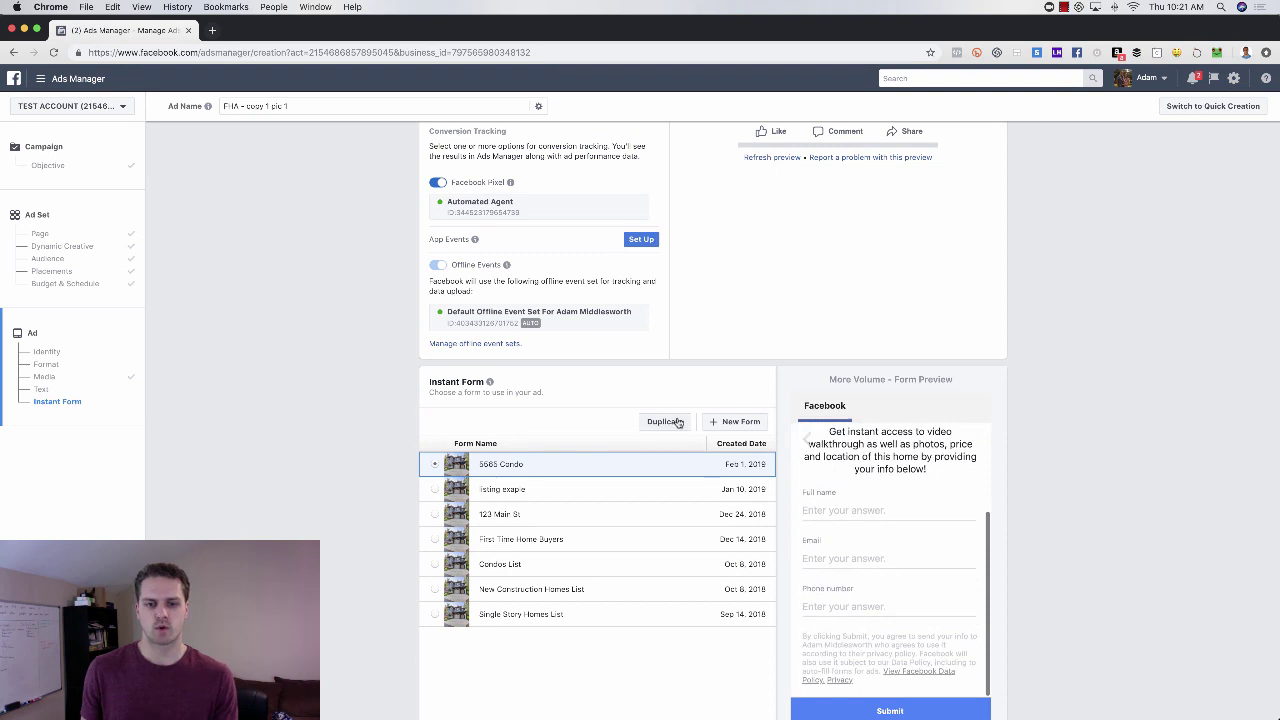
pyautogui.scroll(-2, 790, 434)
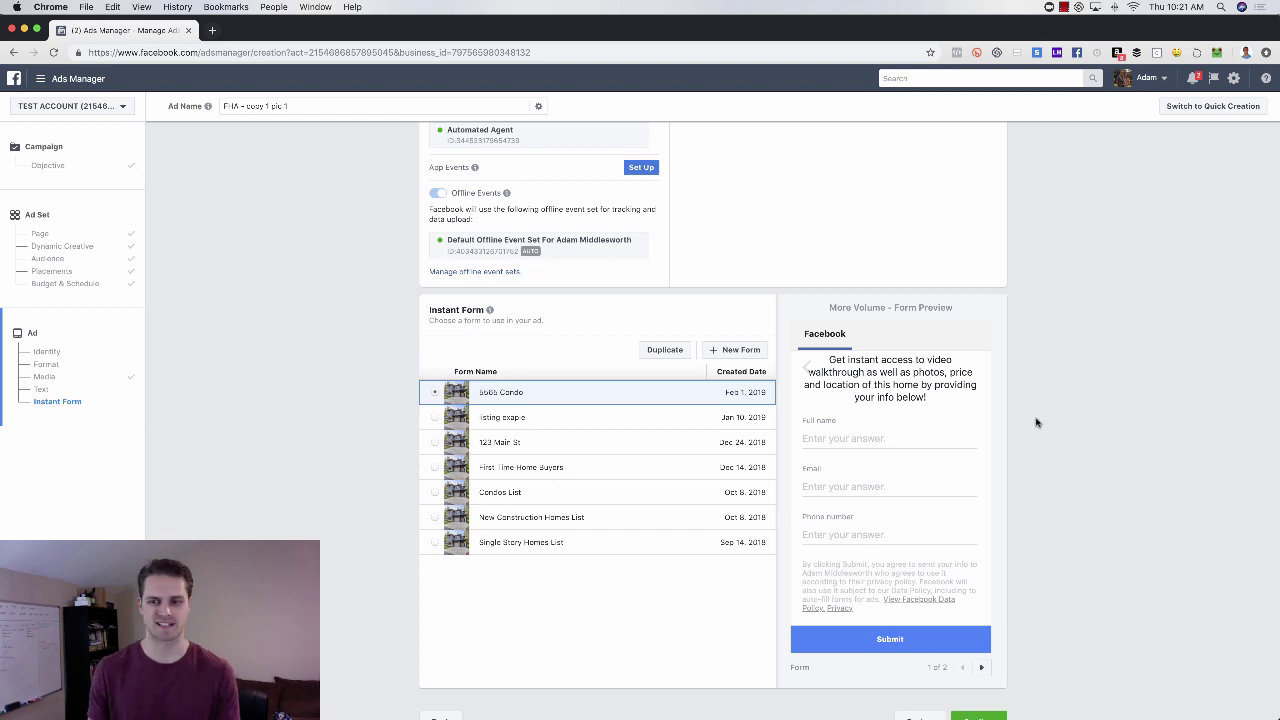
pyautogui.scroll(-1, 1036, 422)
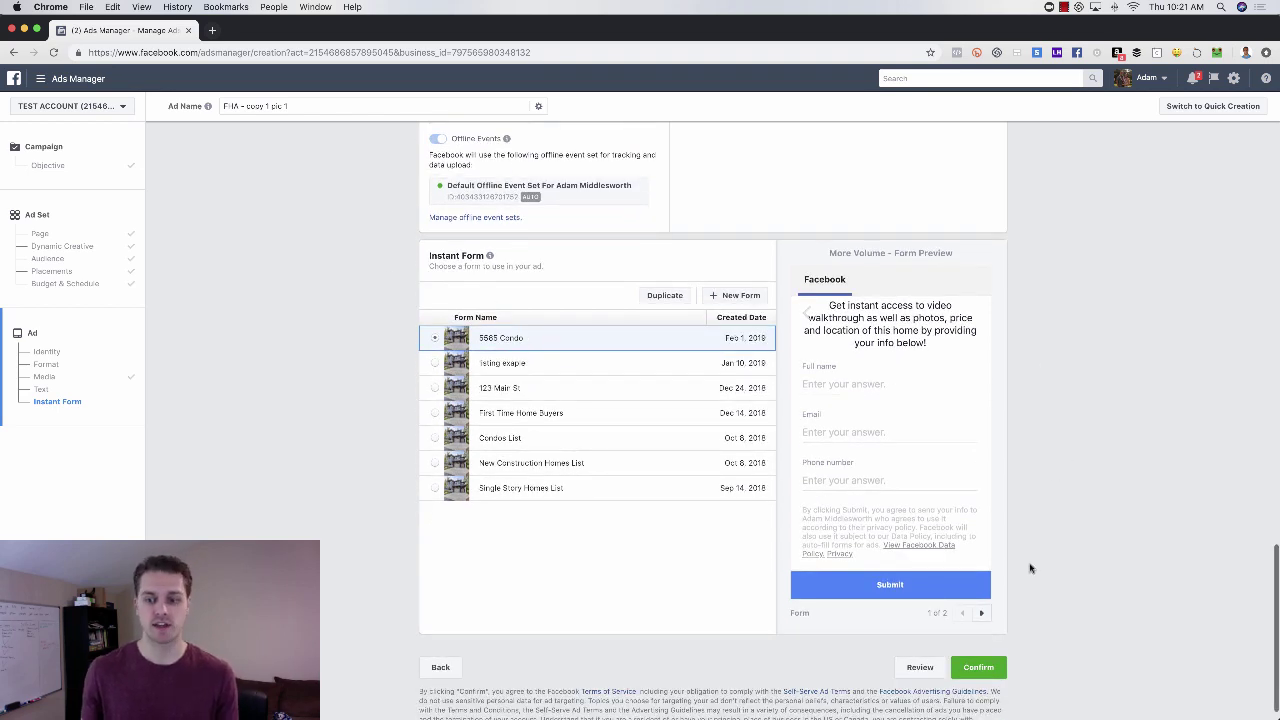
pyautogui.click(994, 668)
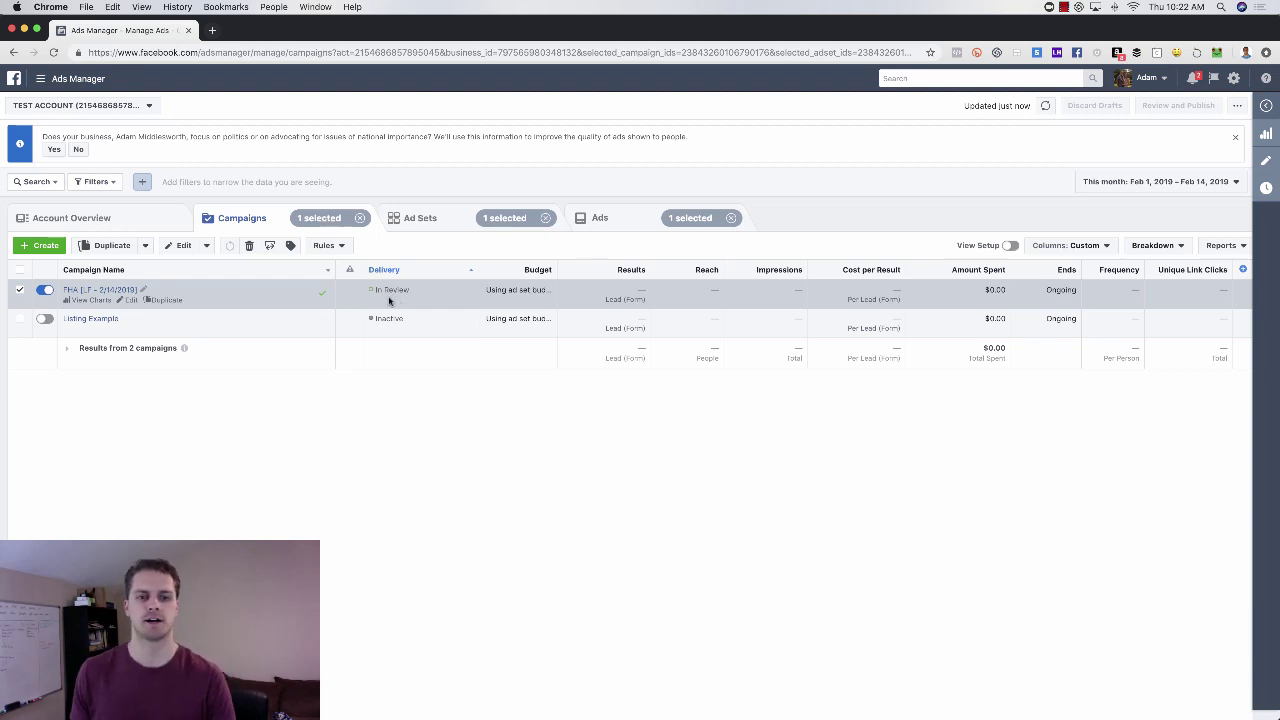
# - Clear the campaign, ad set and ad selections so that the full campaign list is unfiltered
pyautogui.moveTo(364, 293); pyautogui.dragTo(400, 291)
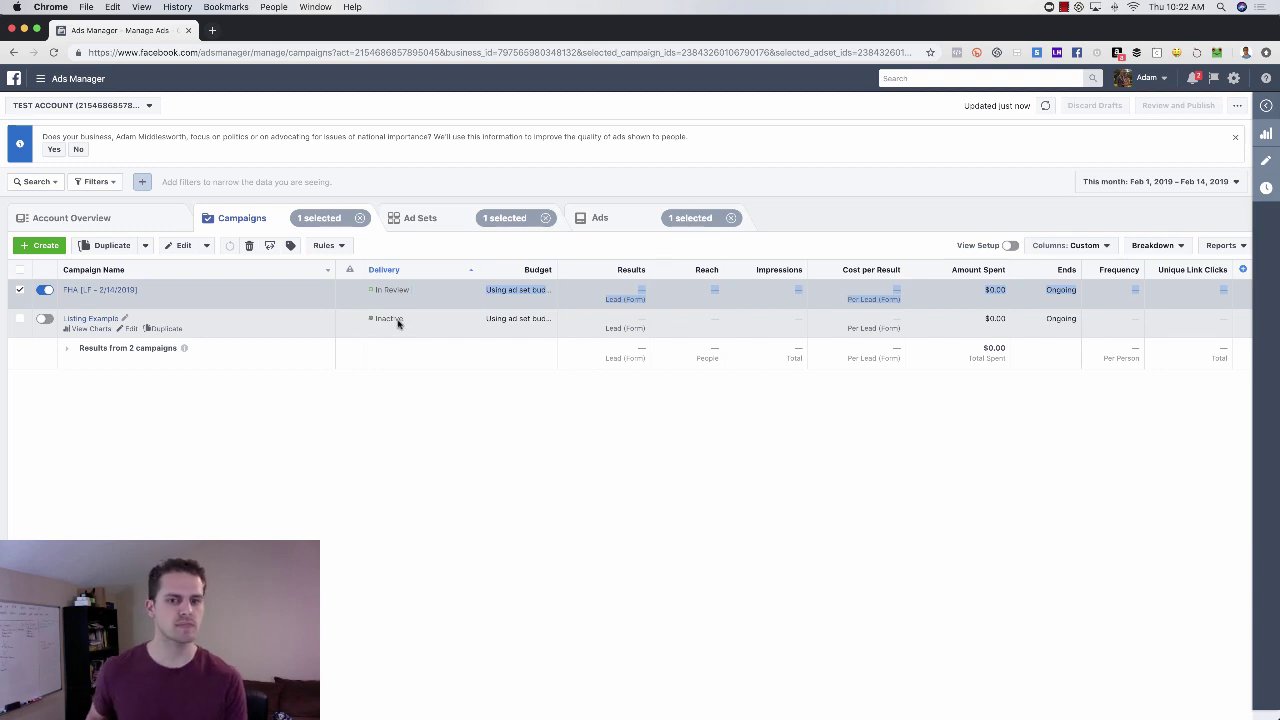
pyautogui.click(359, 218)
pyautogui.click(543, 218)
pyautogui.click(730, 218)
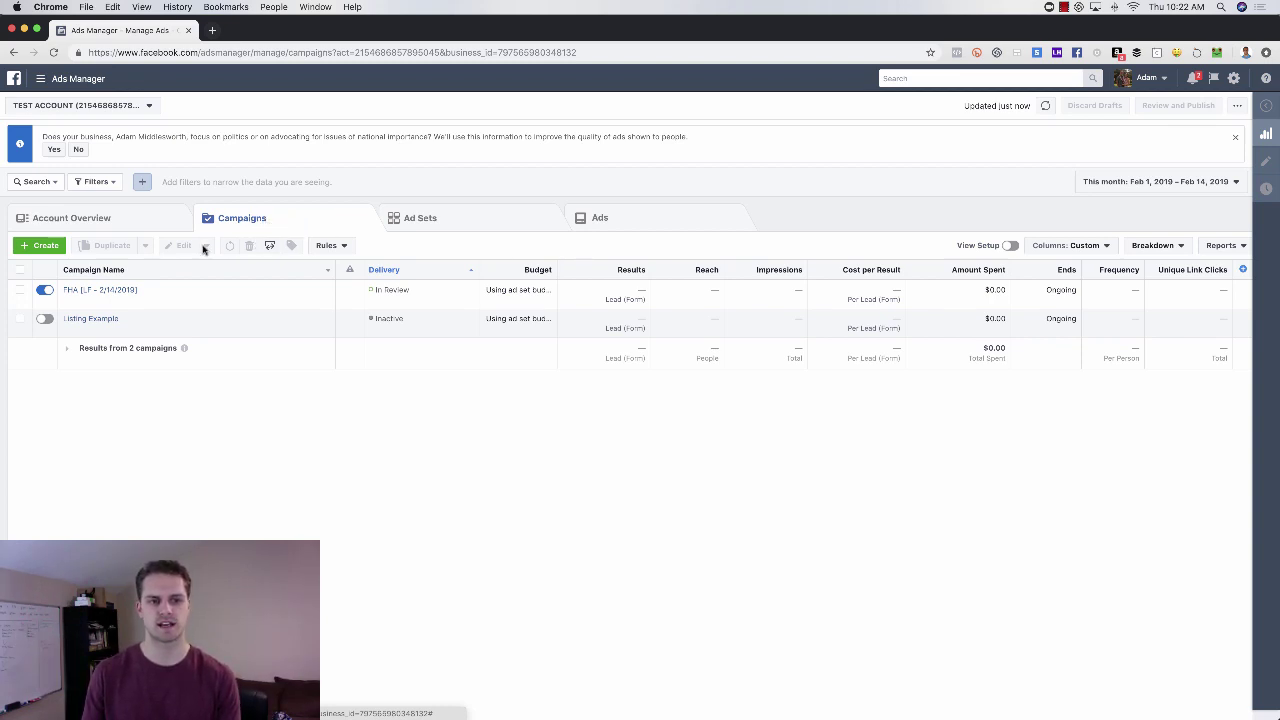
# - Look into the FHA campaign down to its ad, and return to the campaign list with all selections cleared
pyautogui.moveTo(80, 303)
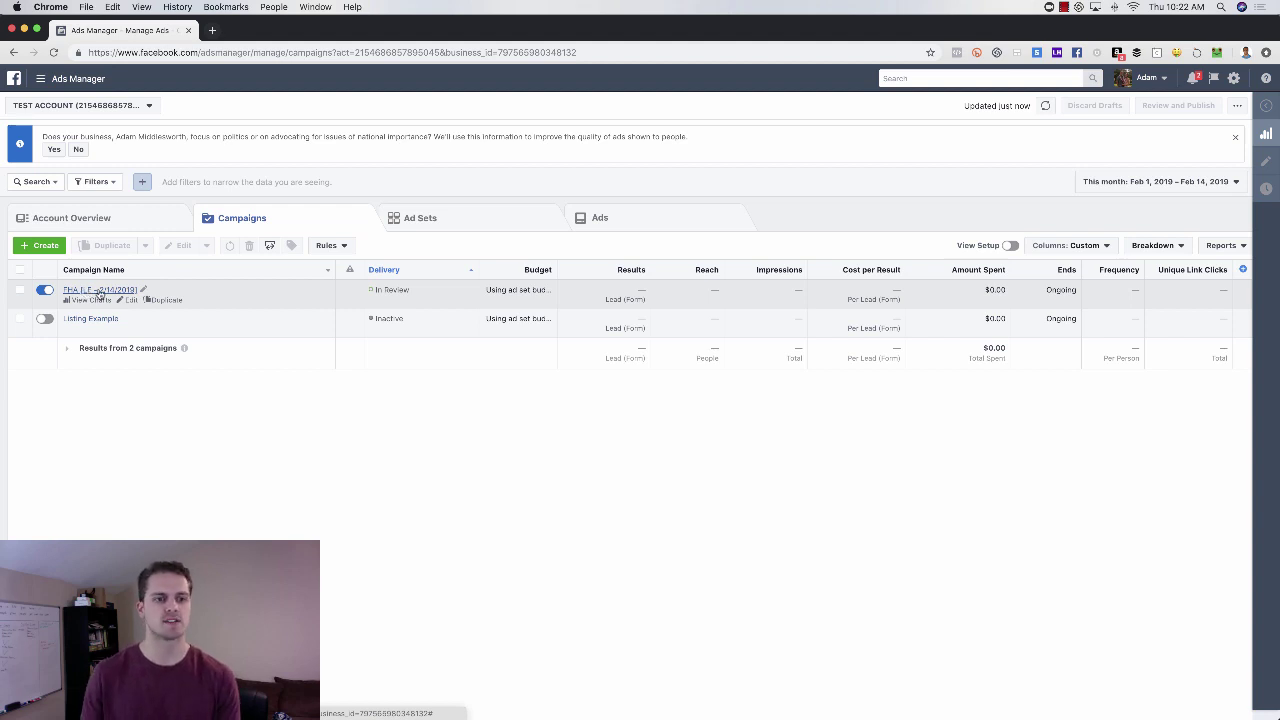
pyautogui.click(94, 290)
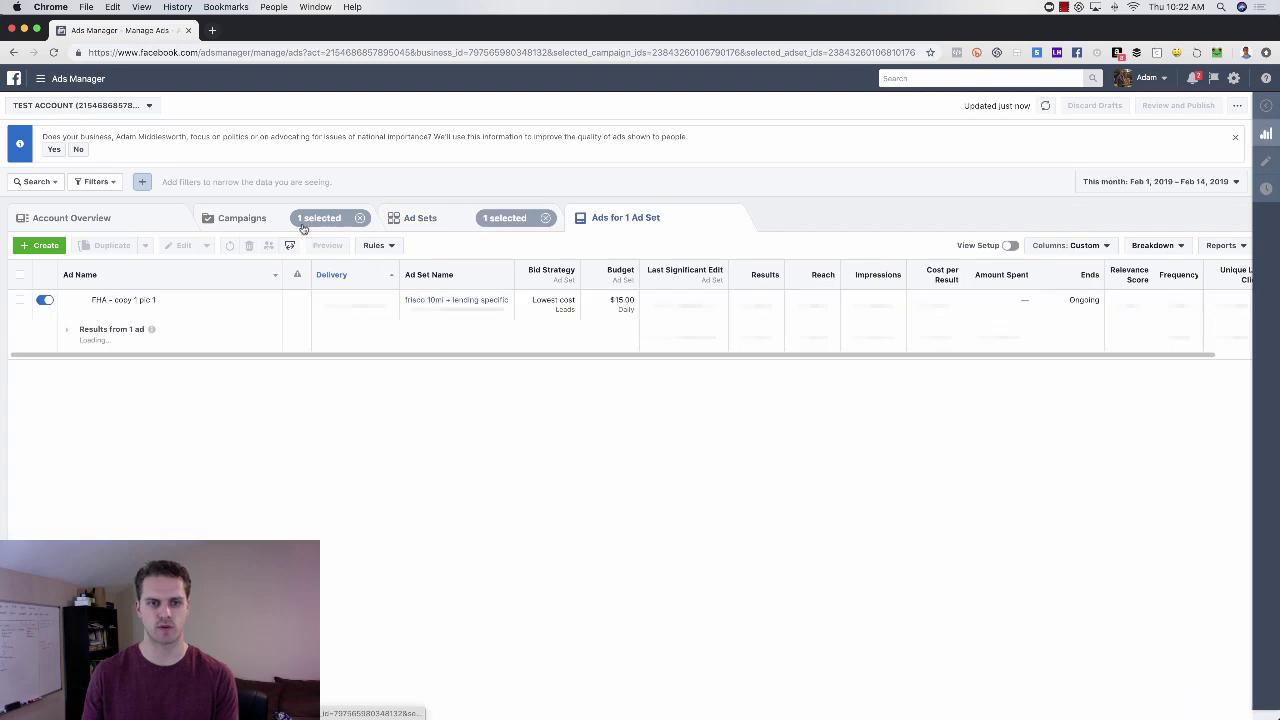
pyautogui.click(340, 218)
pyautogui.click(359, 218)
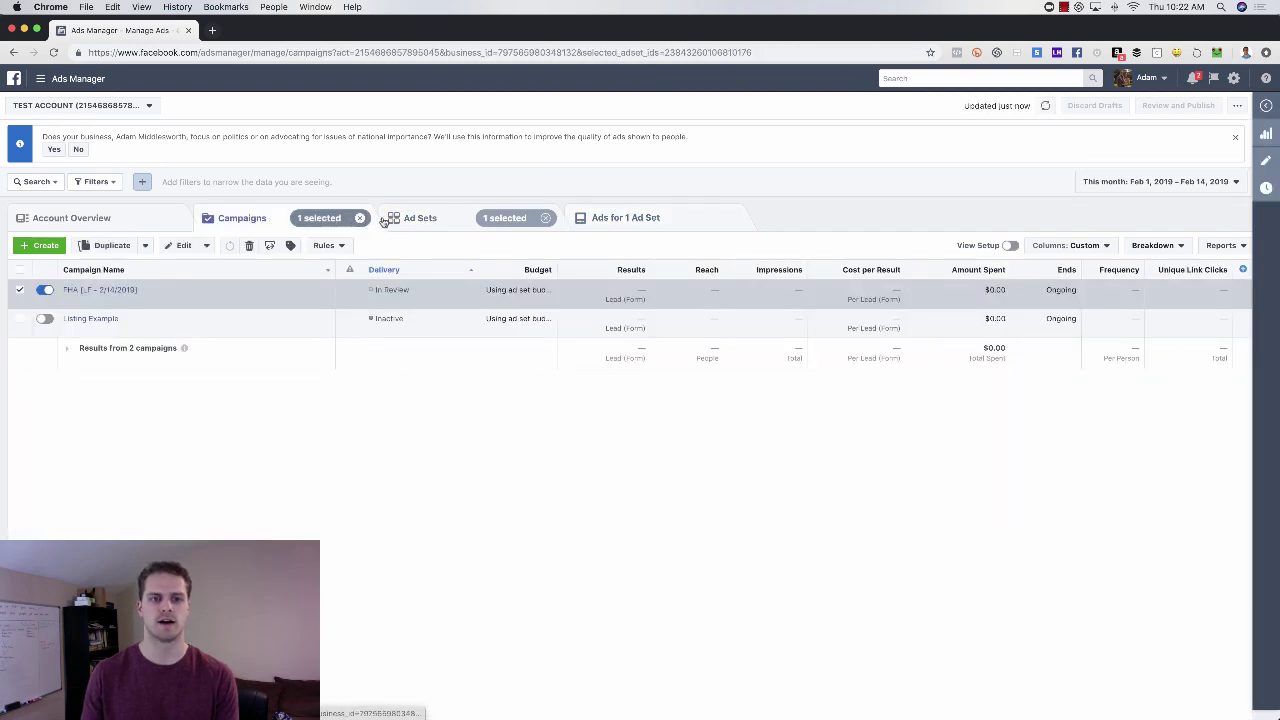
pyautogui.click(545, 218)
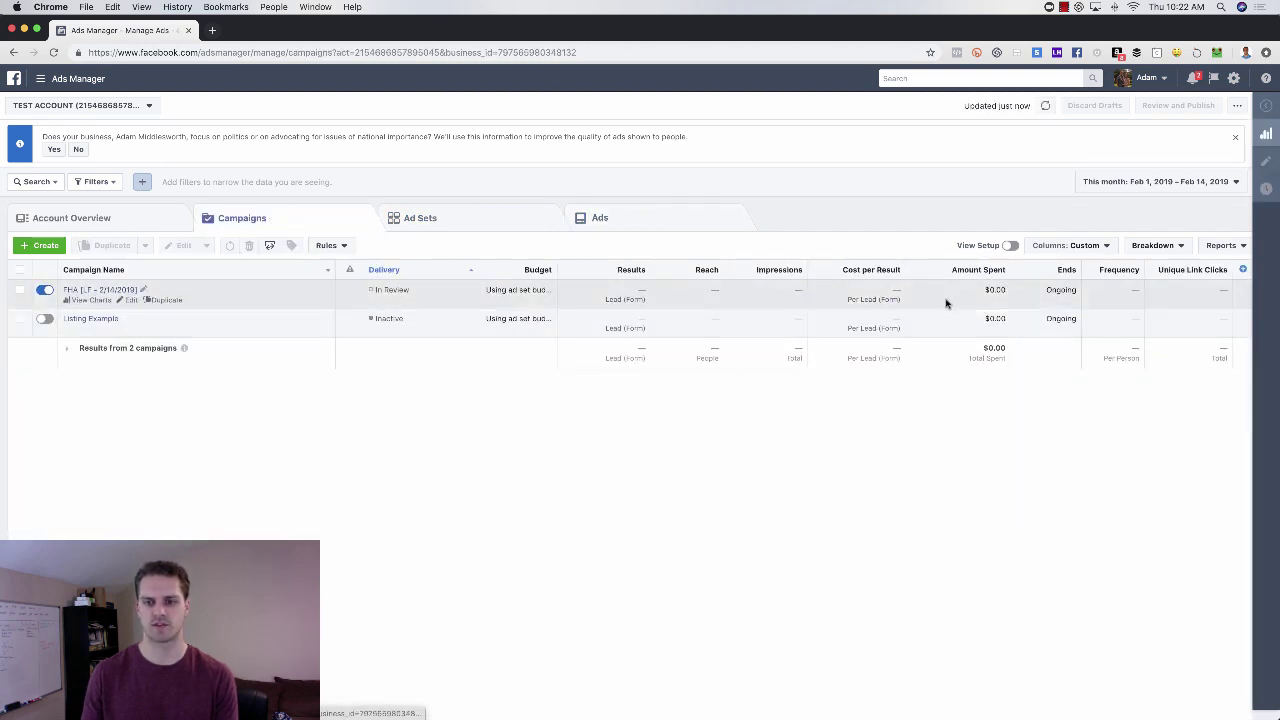
# - Rename the FHA campaign's ad set to "frisco 10mi + lending specific - copy 1 pic 1" and publish the change
pyautogui.click(93, 290)
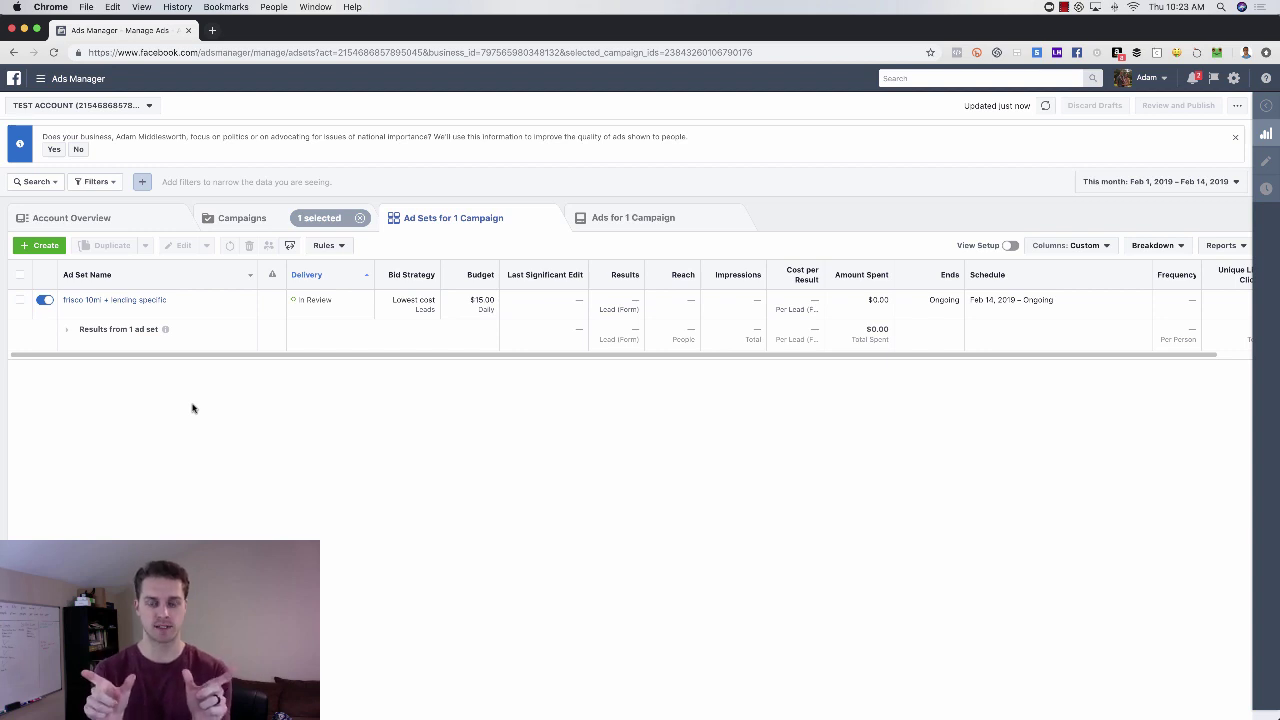
pyautogui.click(174, 300)
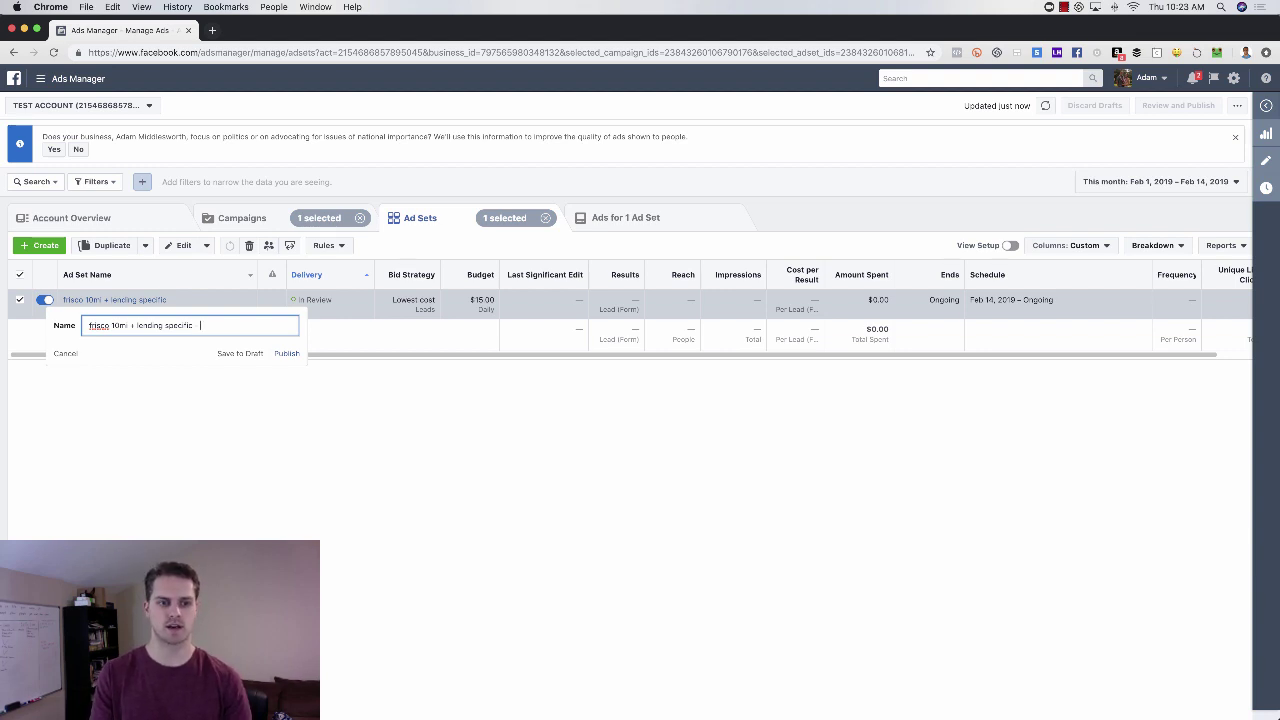
pyautogui.write('copy 1 pic 1')
pyautogui.click(286, 353)
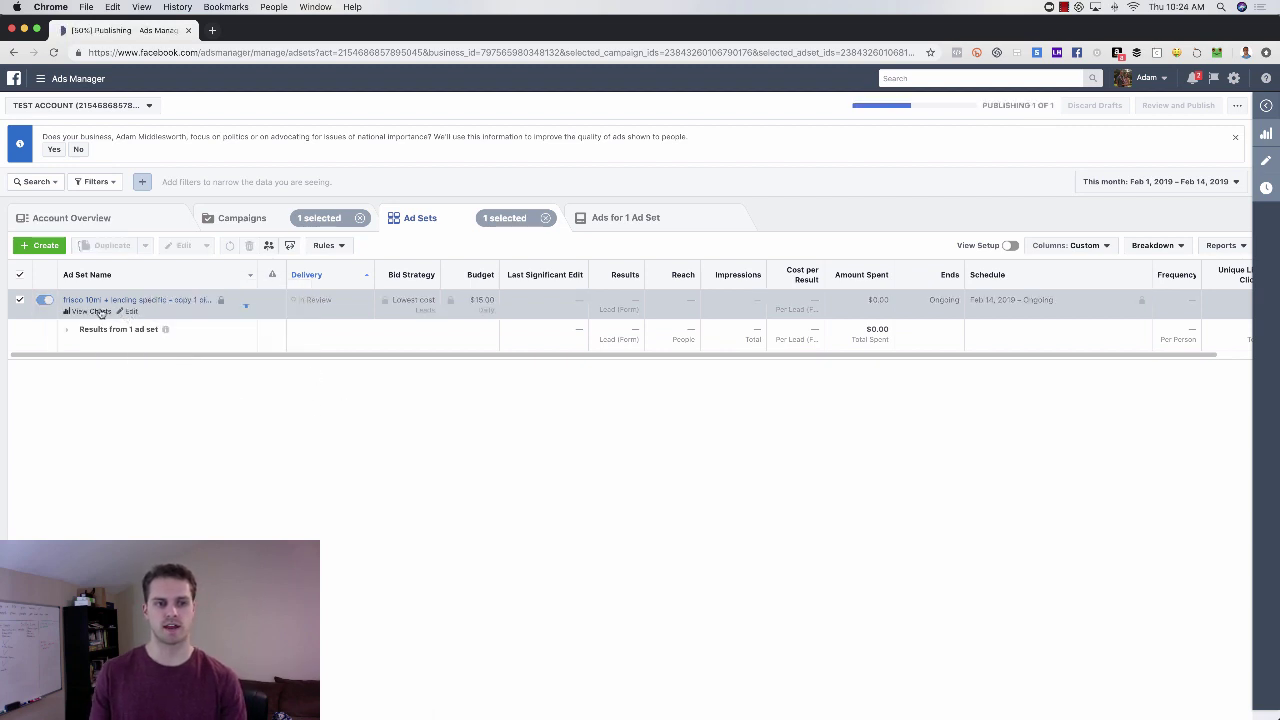
# - Duplicate the renamed ad set once into its original campaign
pyautogui.click(20, 303)
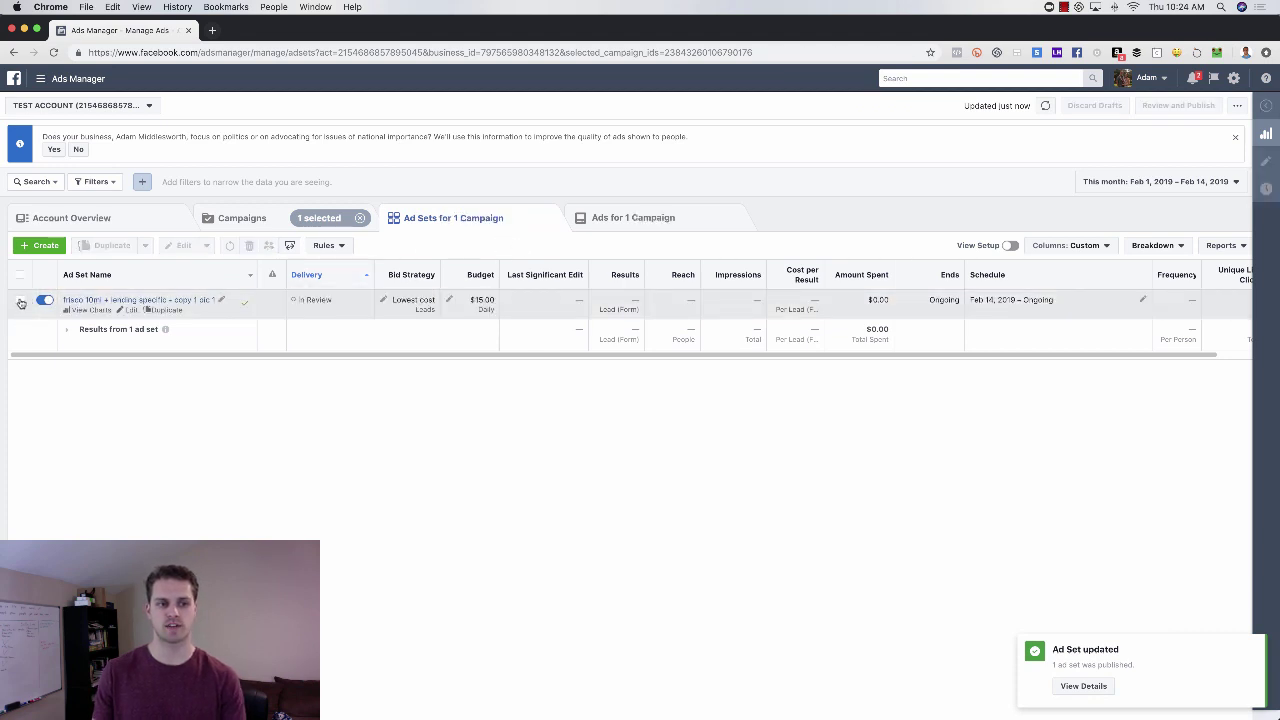
pyautogui.click(19, 301)
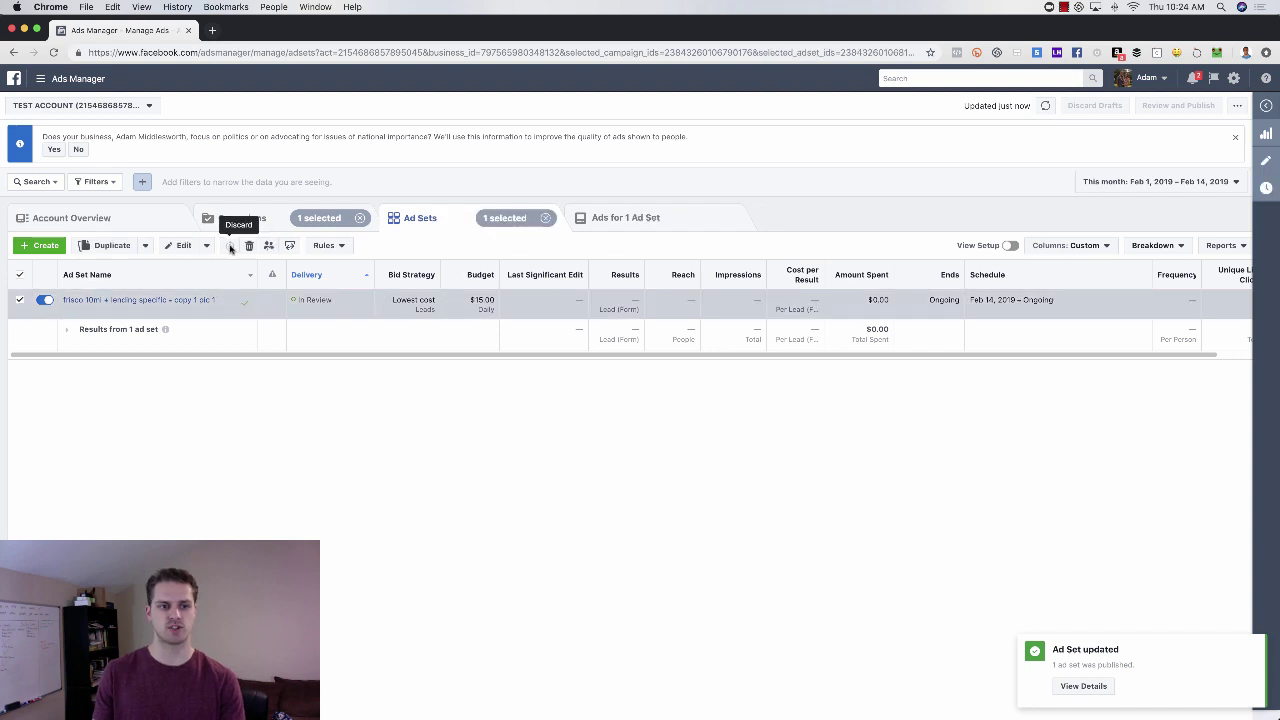
pyautogui.click(103, 247)
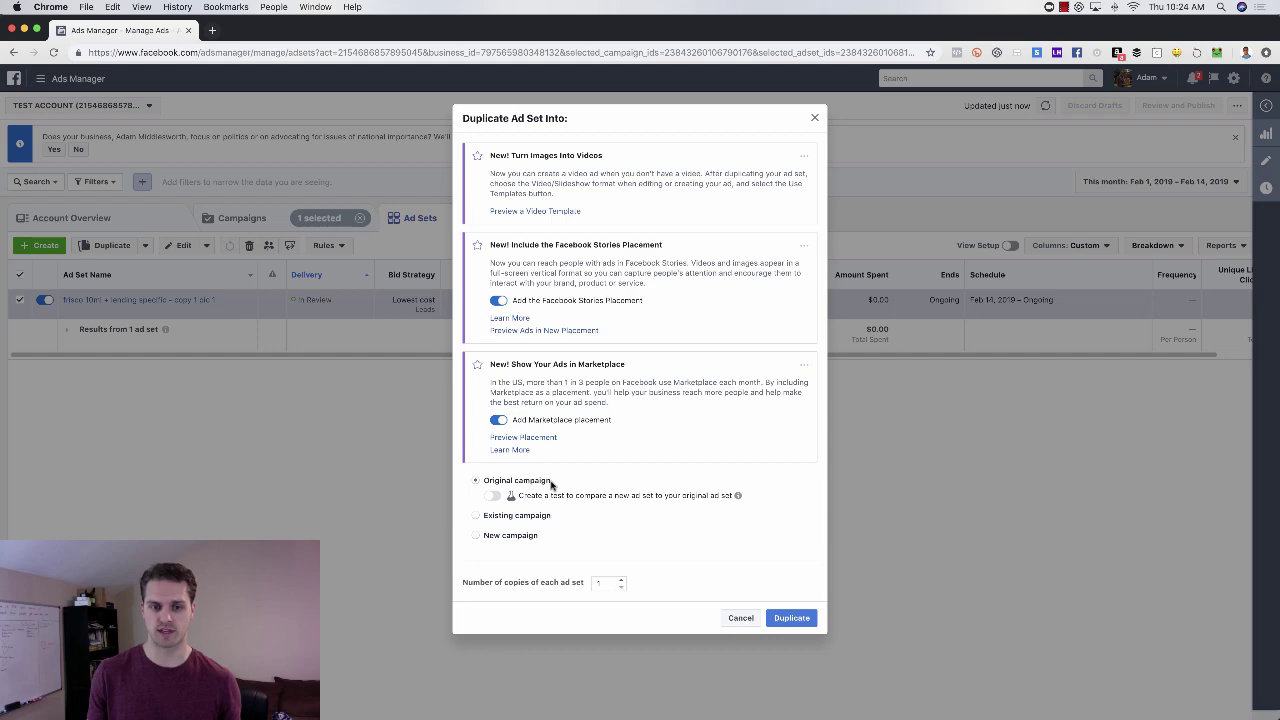
pyautogui.click(795, 619)
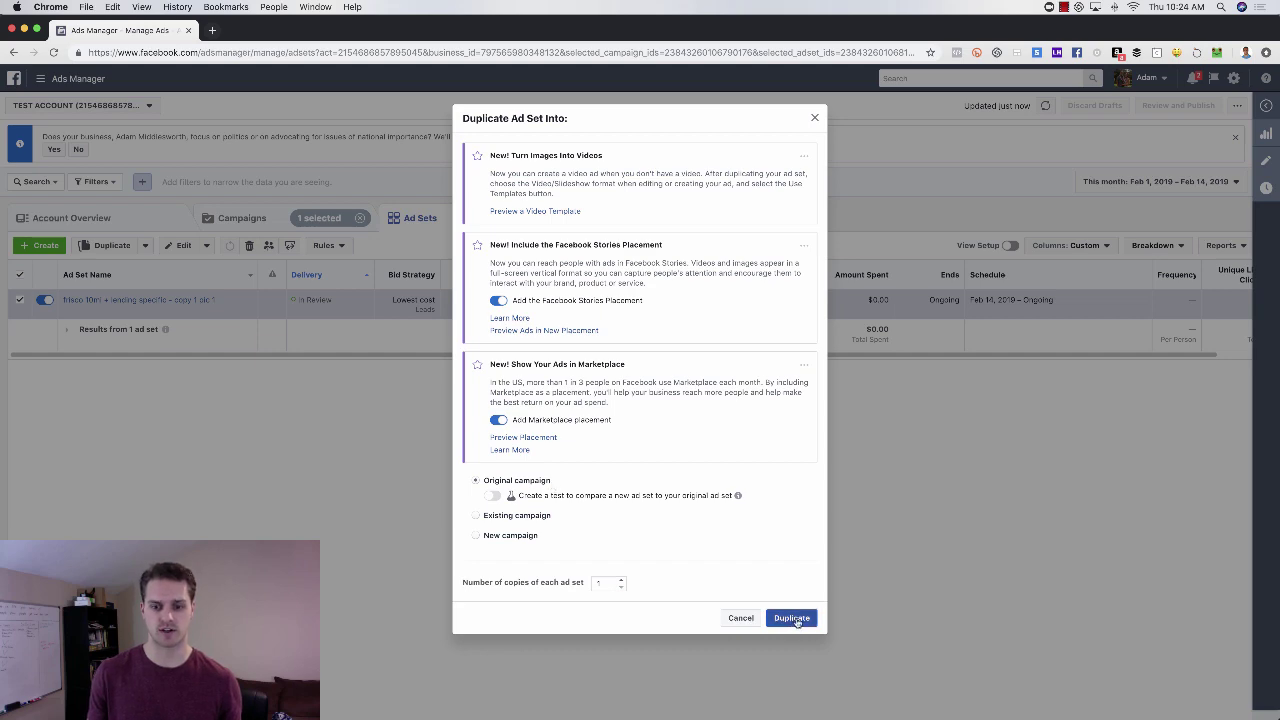
pyautogui.click(792, 618)
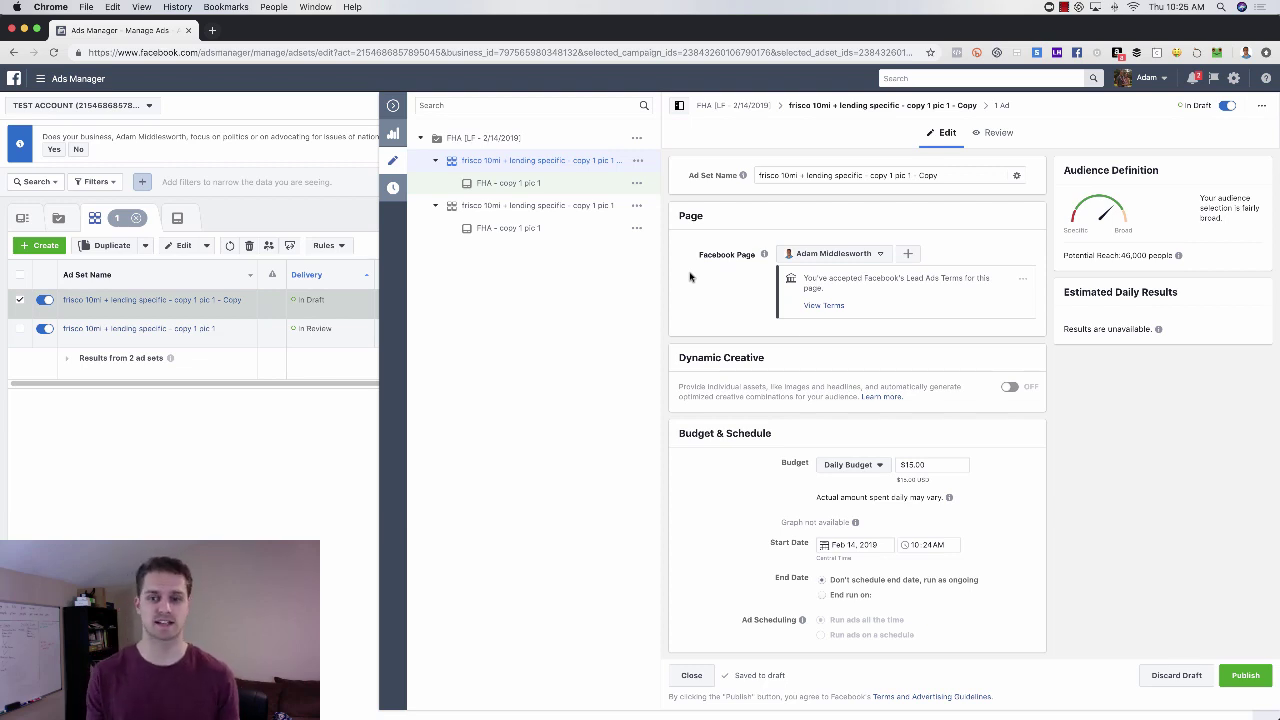
# - Remove the greeting "Hey Frisco Residents" from the primary text of the ad in the duplicated ad set
pyautogui.scroll(-2, 1033, 463)
pyautogui.scroll(-2, 1033, 463)
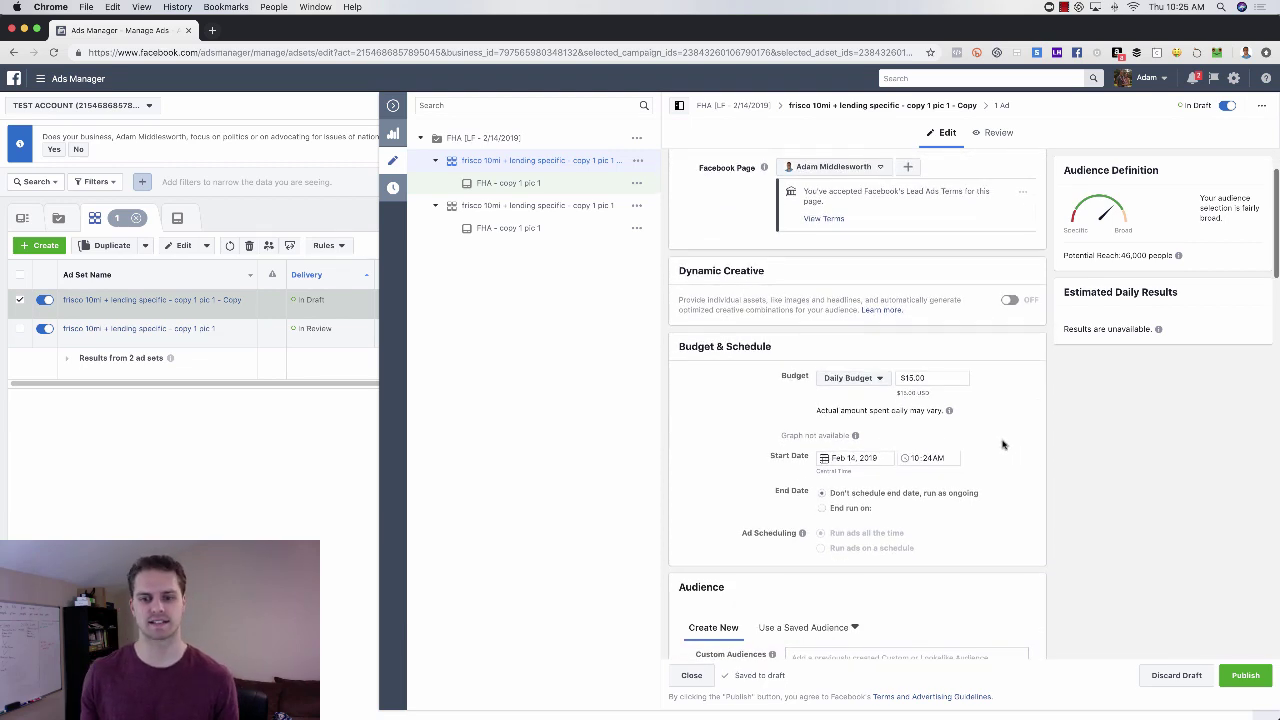
pyautogui.moveTo(978, 445)
pyautogui.scroll(-6, 1063, 517)
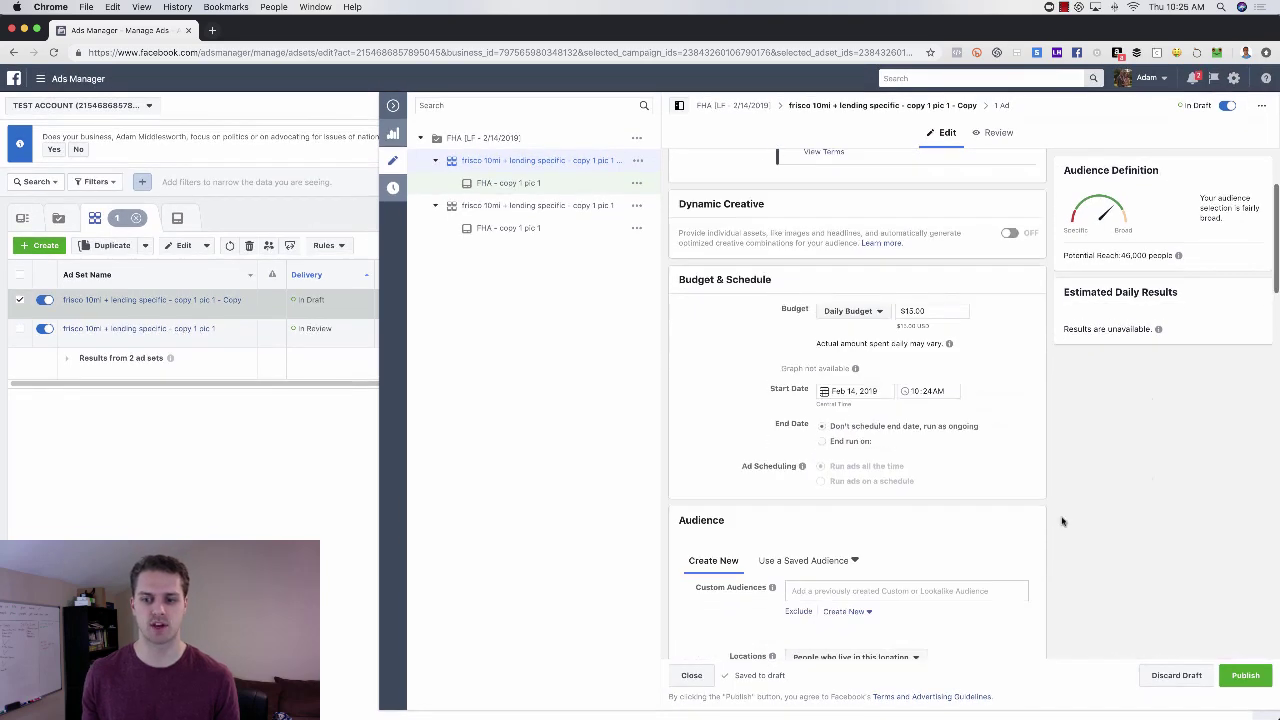
pyautogui.click(533, 185)
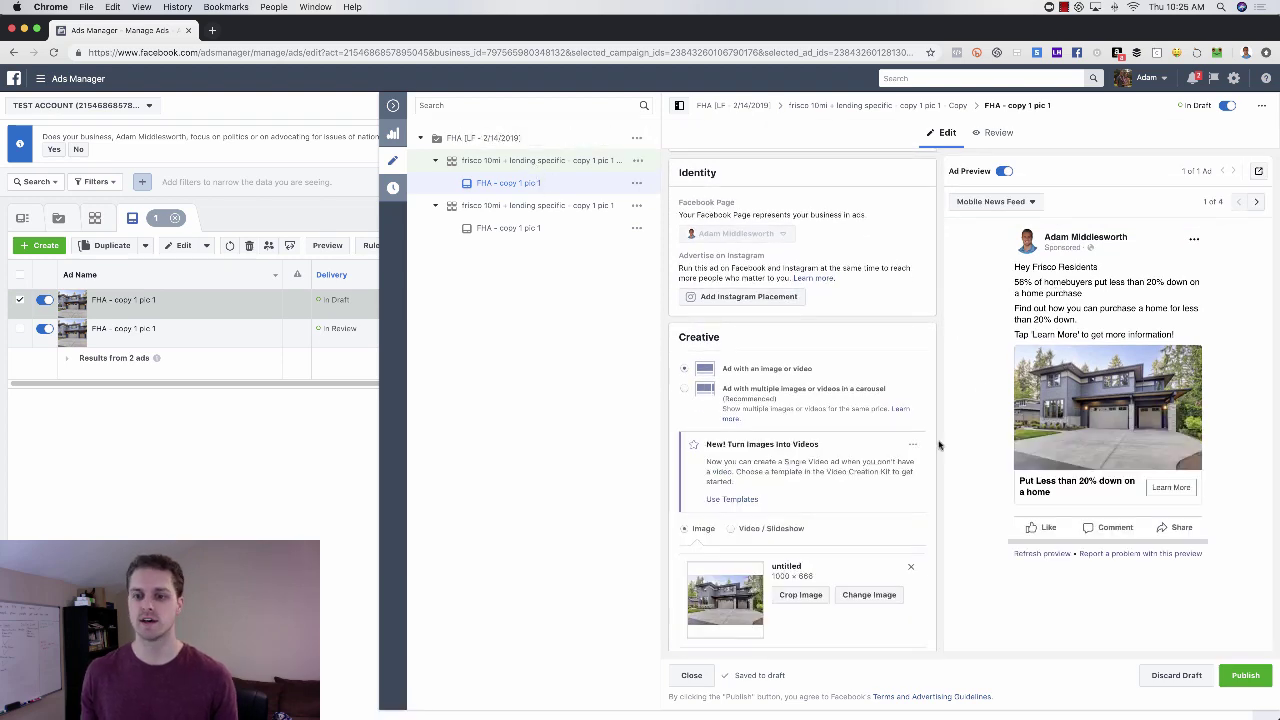
pyautogui.scroll(-10, 814, 517)
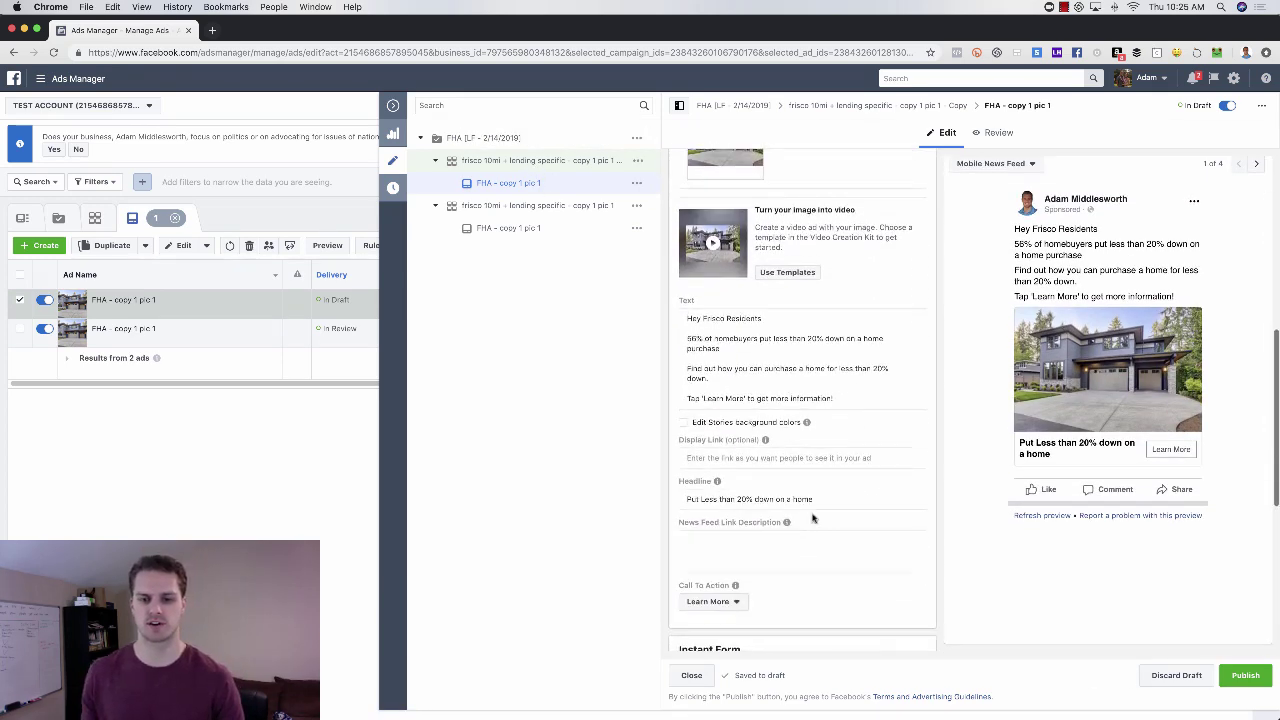
pyautogui.click(719, 368)
pyautogui.press('super+a')
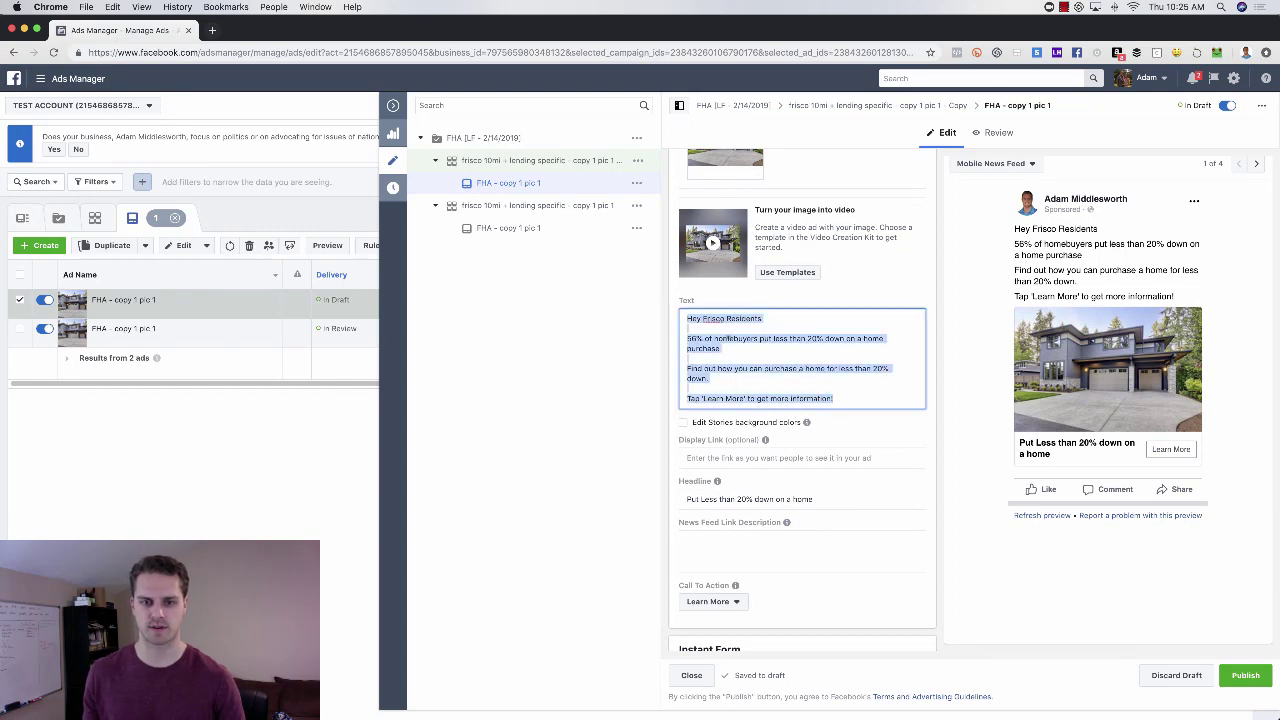
pyautogui.press('Up')
pyautogui.press('super+shift+Right')
pyautogui.press('BackSpace')
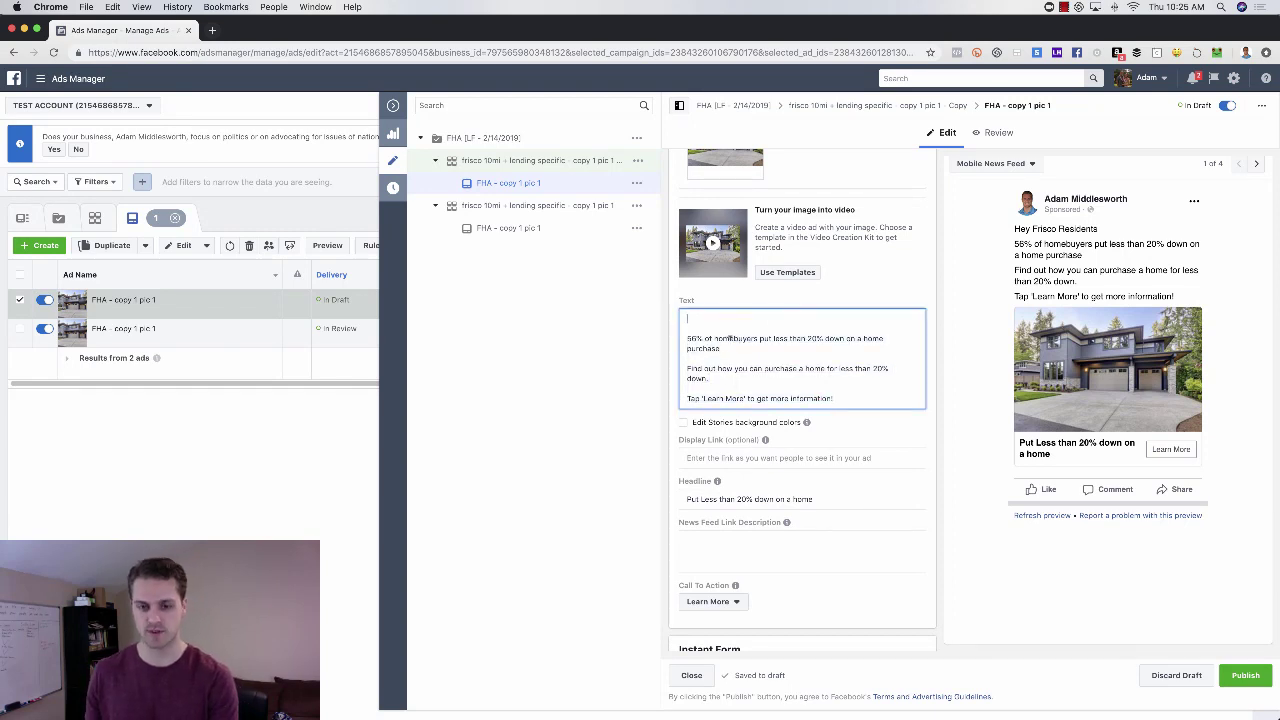
# - Delete the "Find out how you can purchase a home for less than 20% down." paragraph and the blank lines at the text's beginning
pyautogui.moveTo(710, 378); pyautogui.dragTo(686, 368)
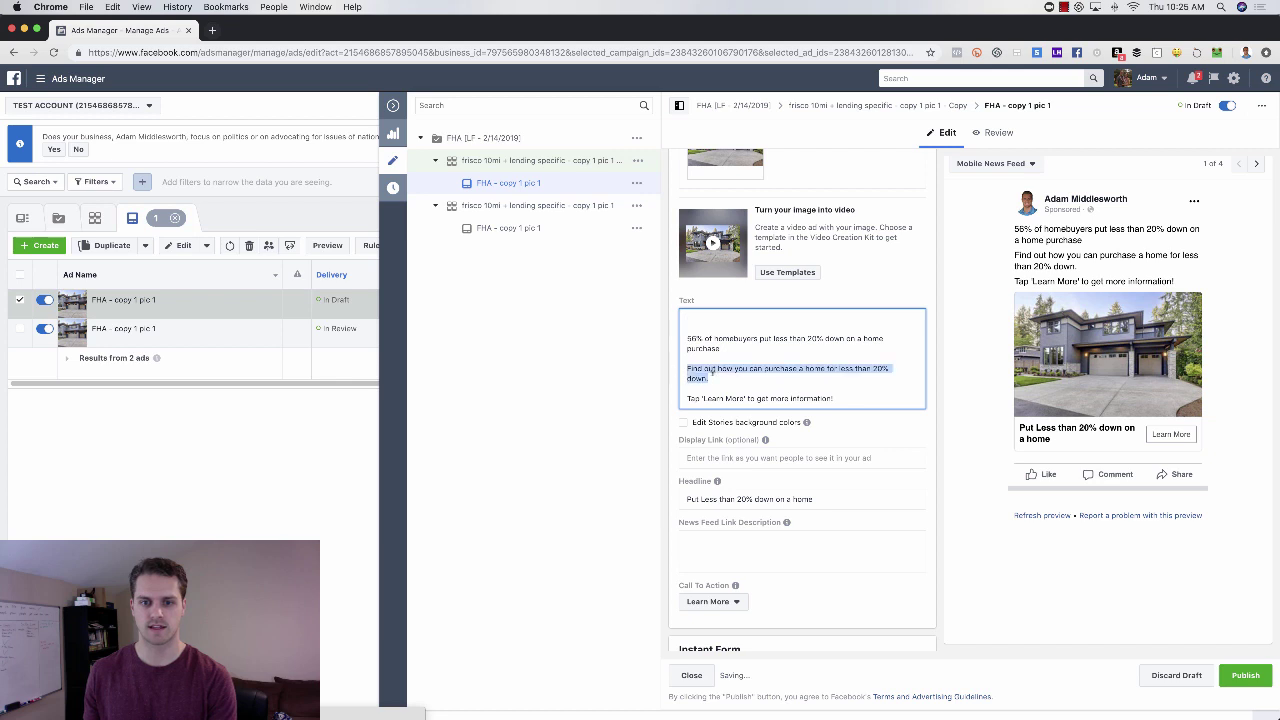
pyautogui.press('BackSpace')
pyautogui.press('BackSpace')
pyautogui.press('BackSpace')
pyautogui.click(729, 328)
pyautogui.press('BackSpace')
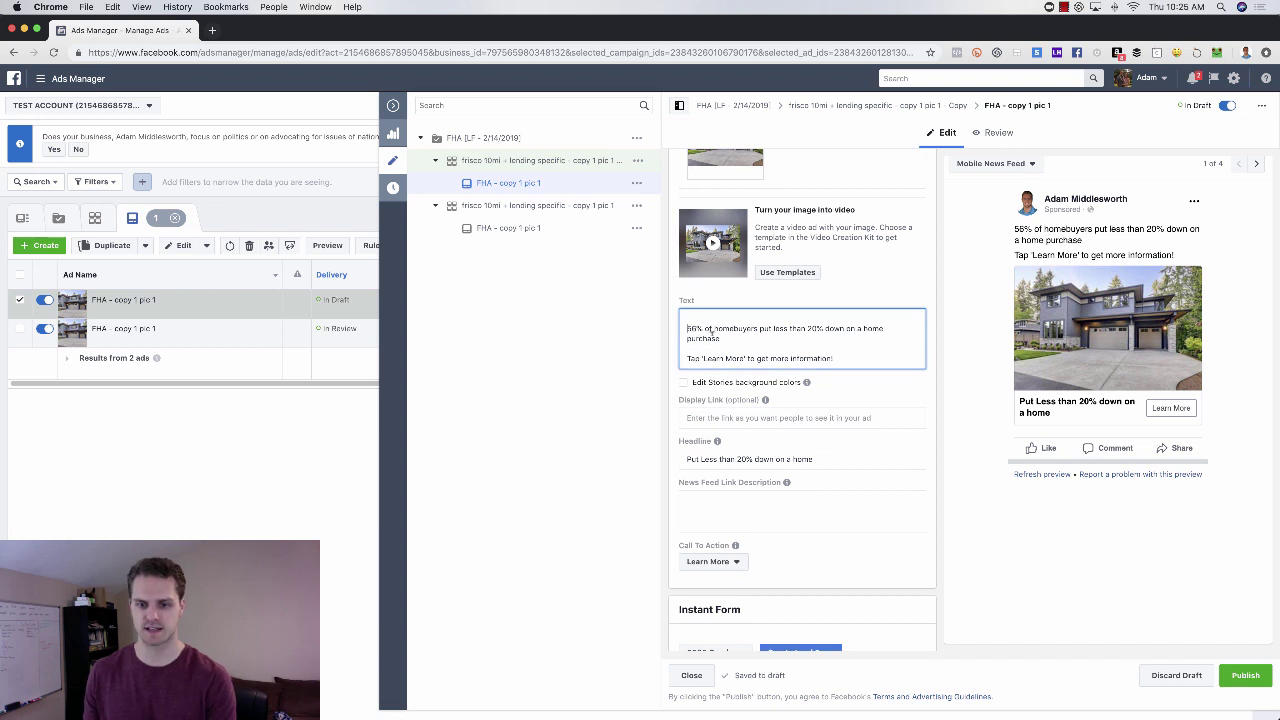
pyautogui.press('BackSpace')
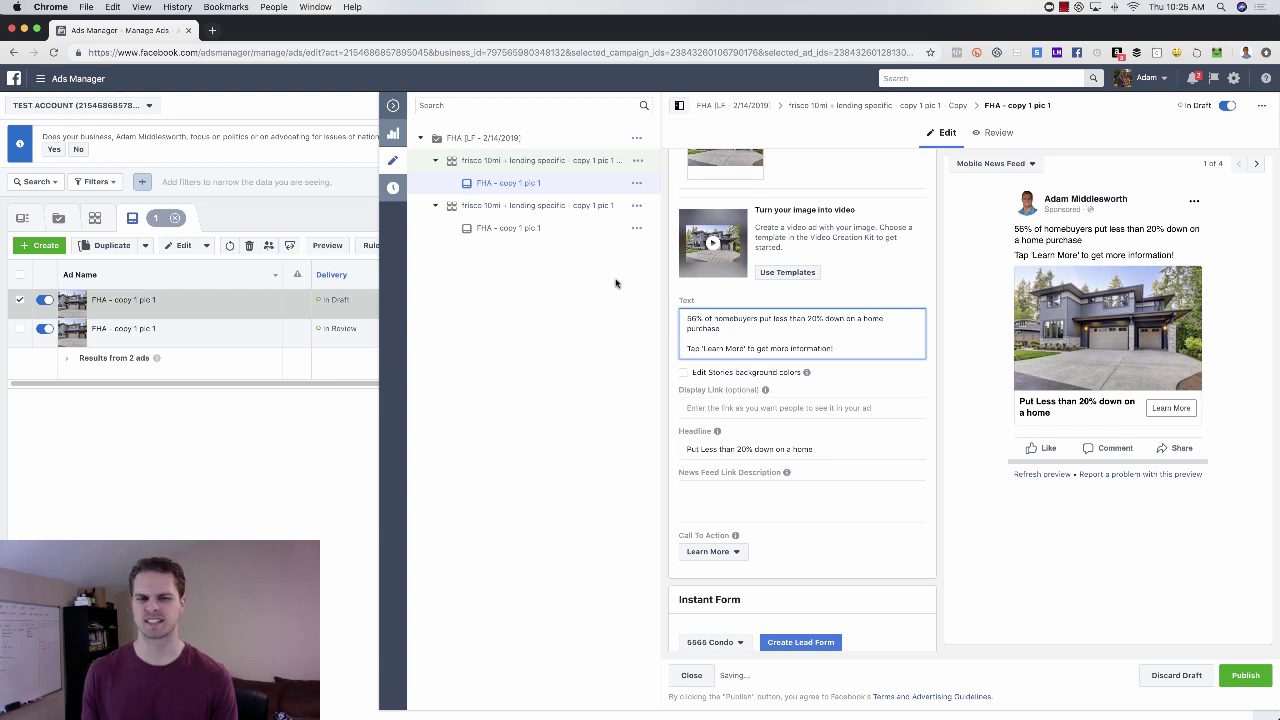
# - Close the ad editor and return to the FHA campaign's ad sets with the ad selection cleared
pyautogui.click(395, 162)
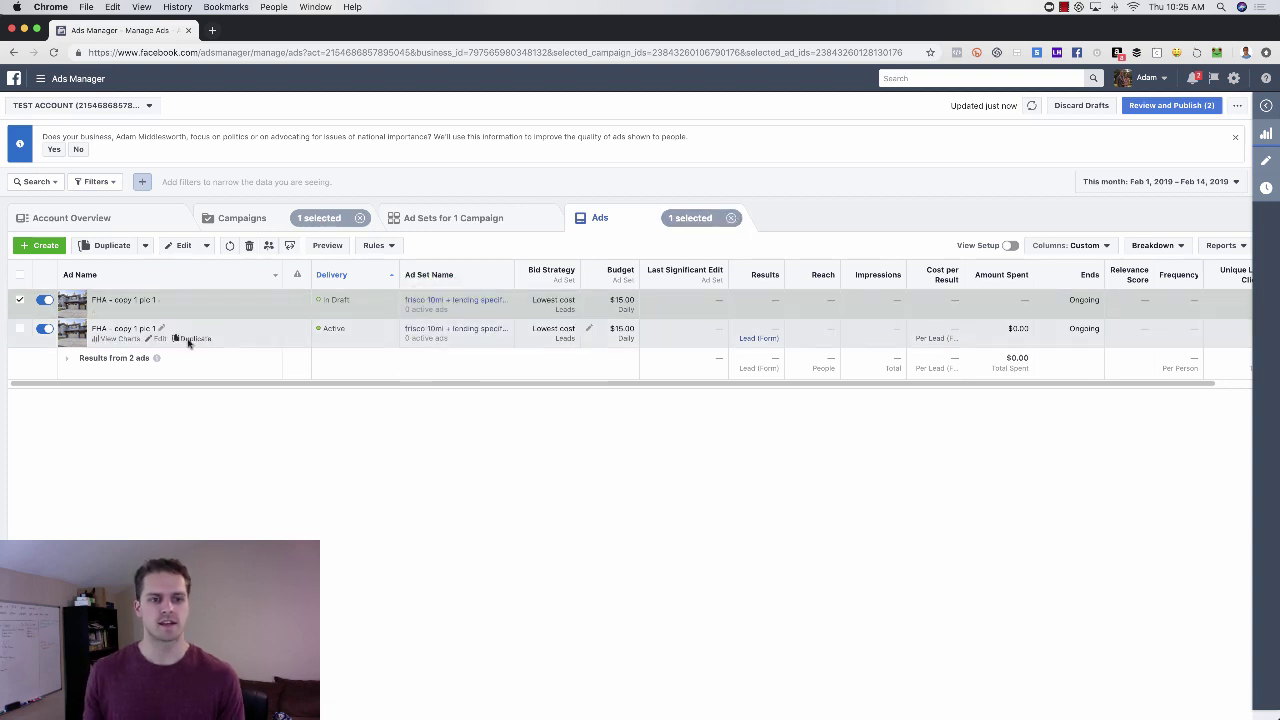
pyautogui.click(476, 218)
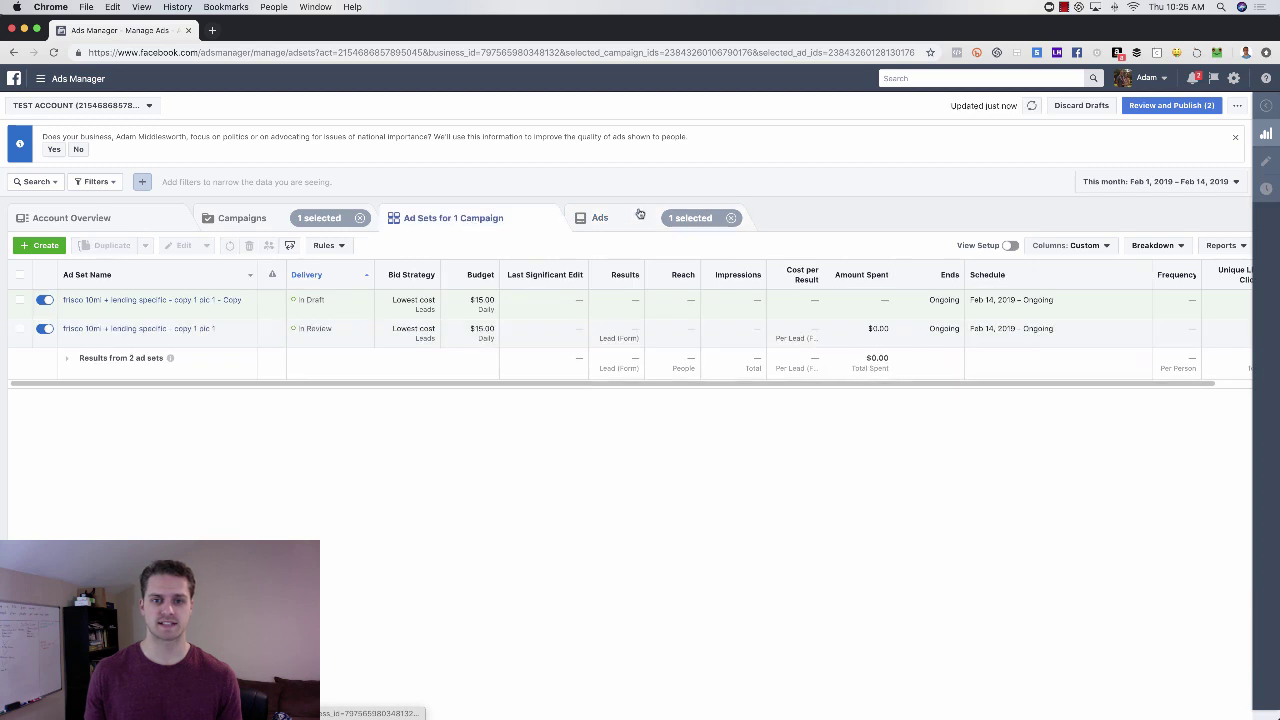
pyautogui.click(731, 218)
pyautogui.moveTo(169, 358)
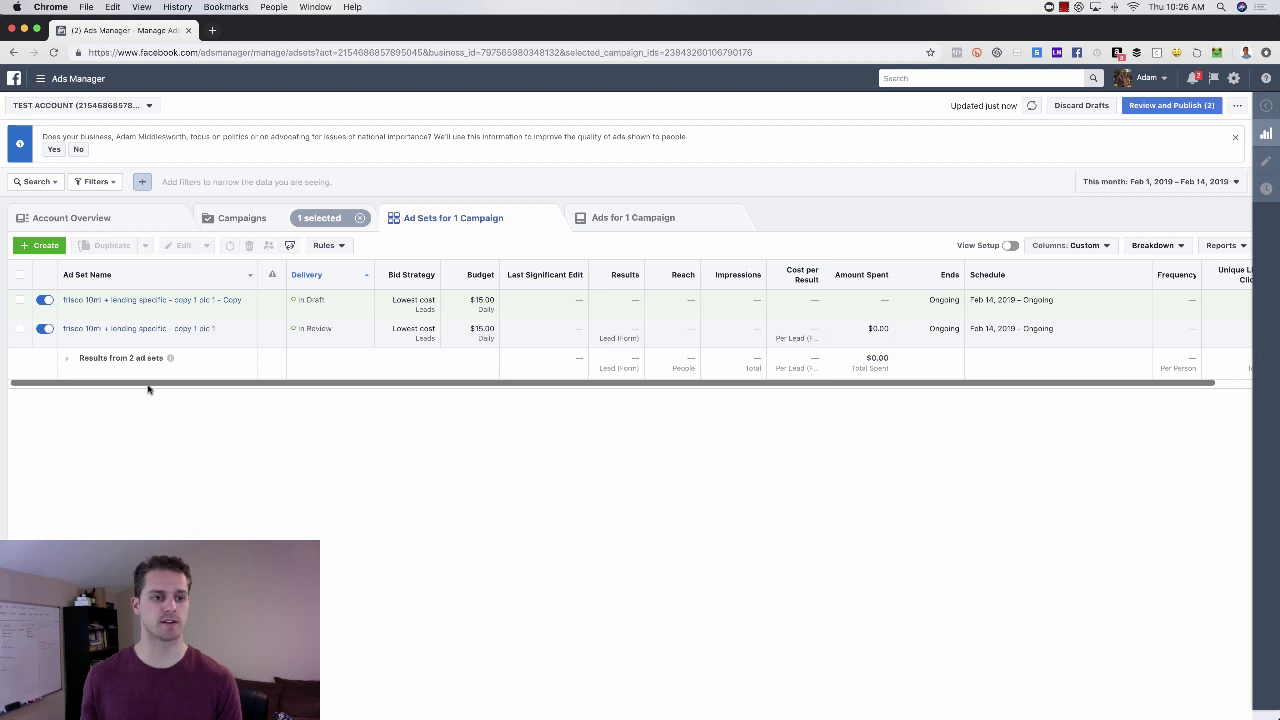
# - Make another single copy of the original in-review ad set within its original campaign
pyautogui.click(20, 331)
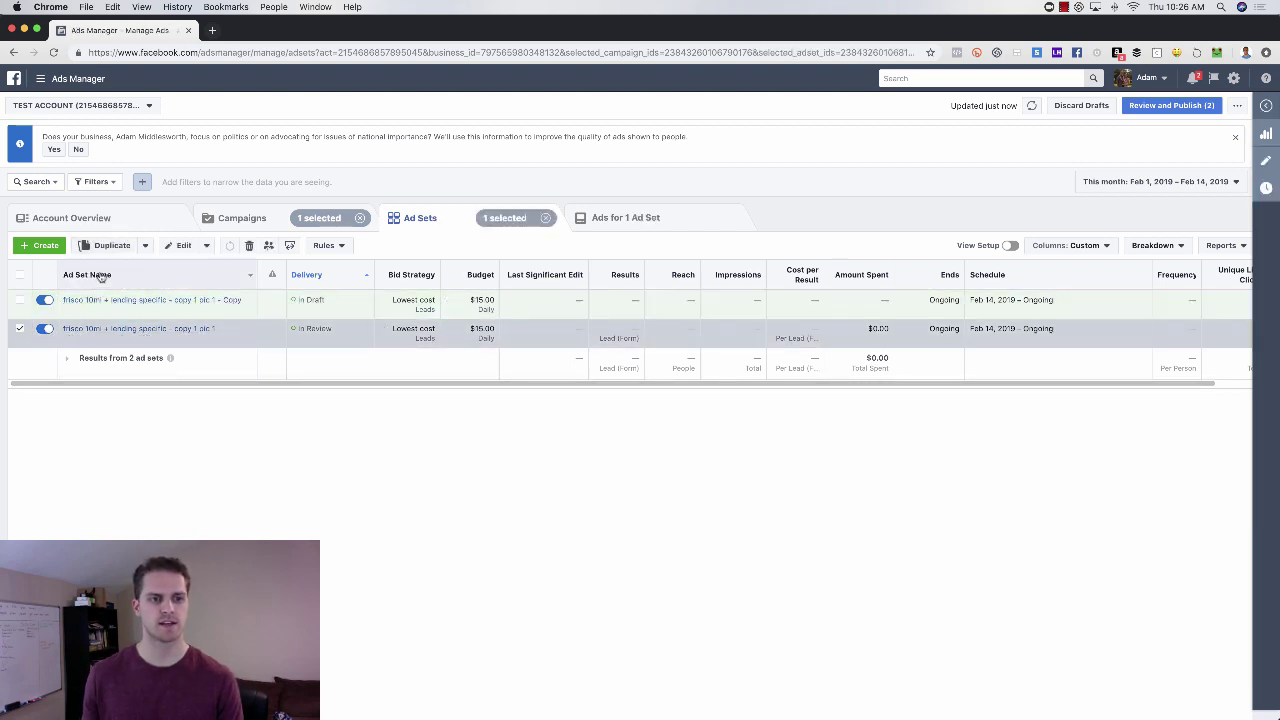
pyautogui.click(111, 247)
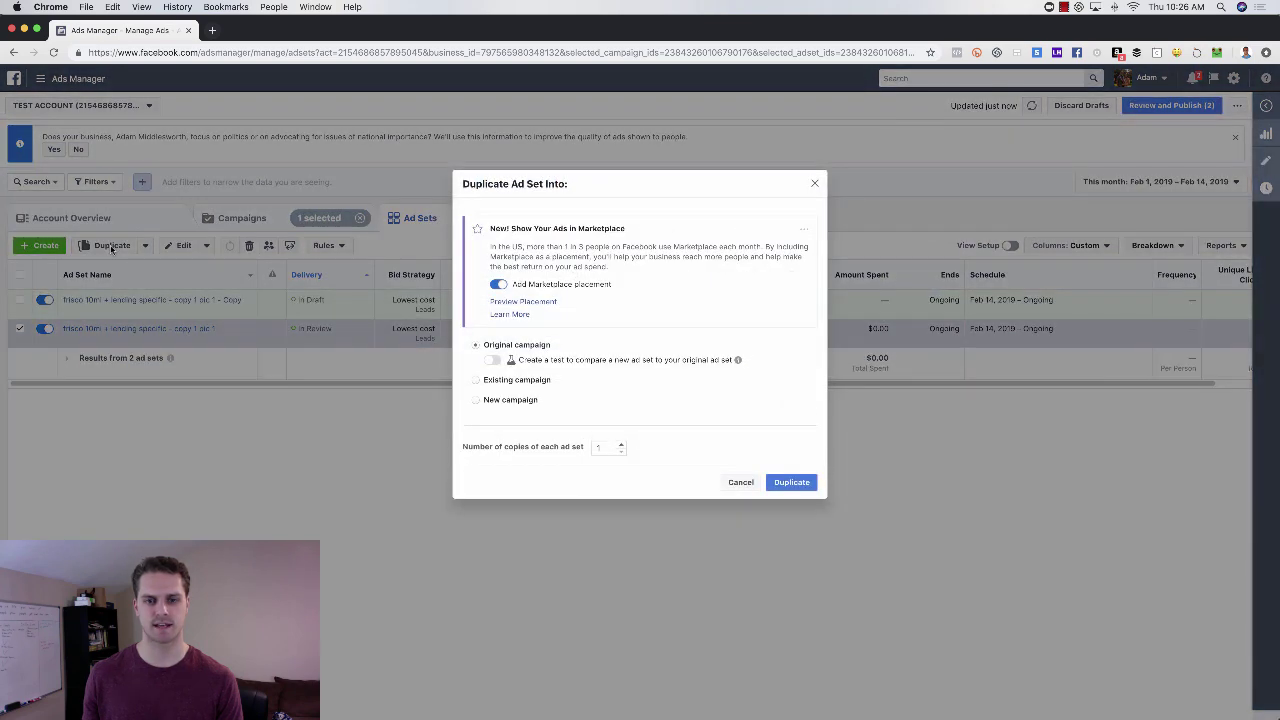
pyautogui.click(802, 484)
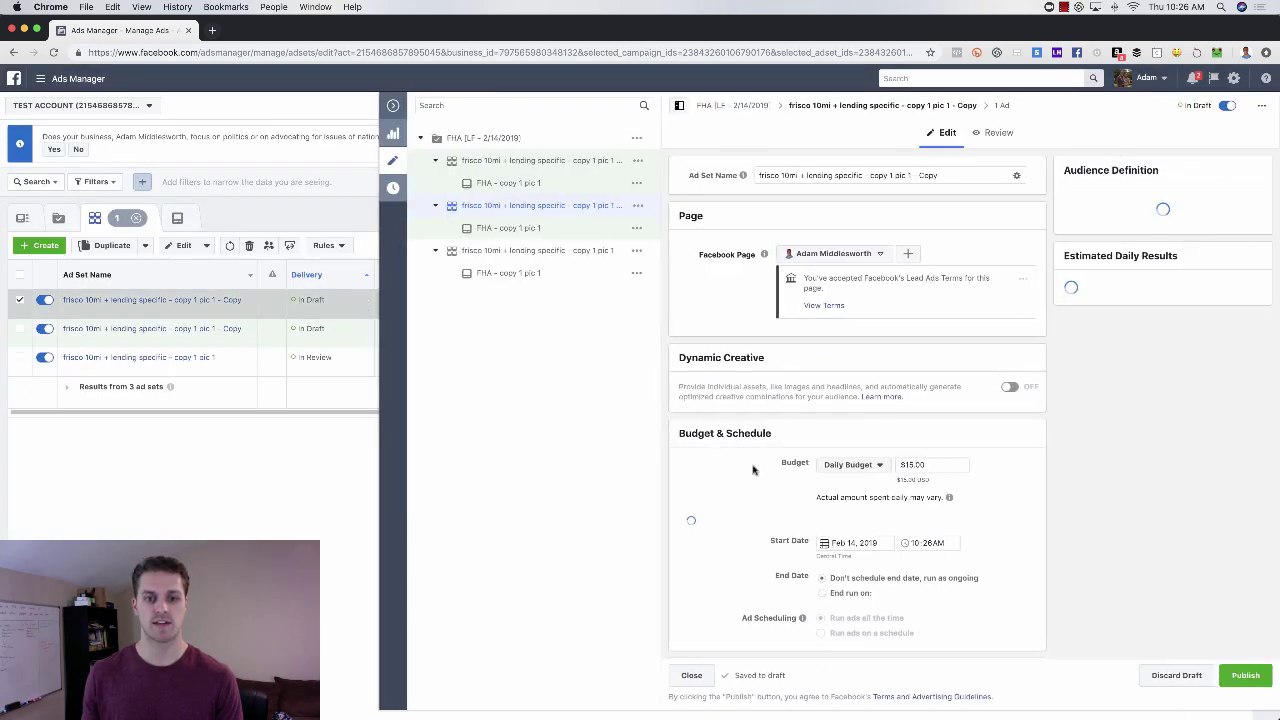
# - Replace the pinned 10-mile target location of the new ad set copy with the city of Austin, Texas
pyautogui.scroll(-10, 860, 457)
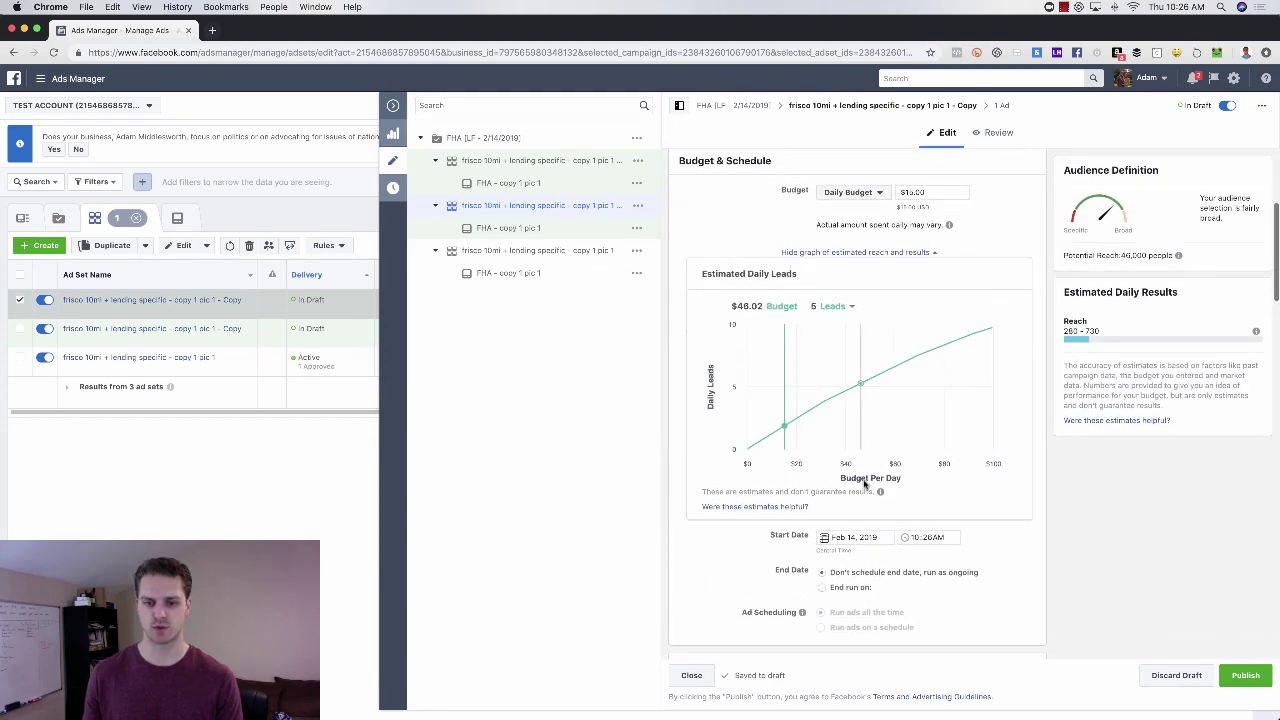
pyautogui.scroll(3, 865, 492)
pyautogui.scroll(-15, 865, 492)
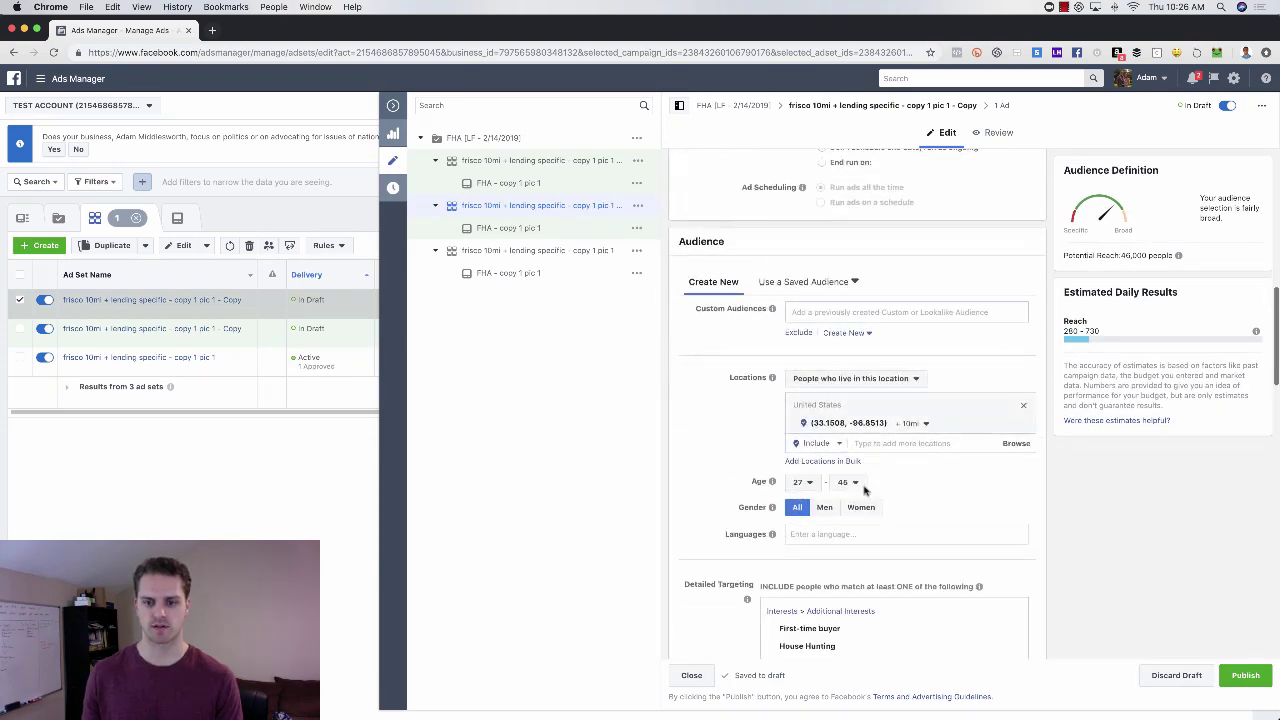
pyautogui.scroll(15, 866, 497)
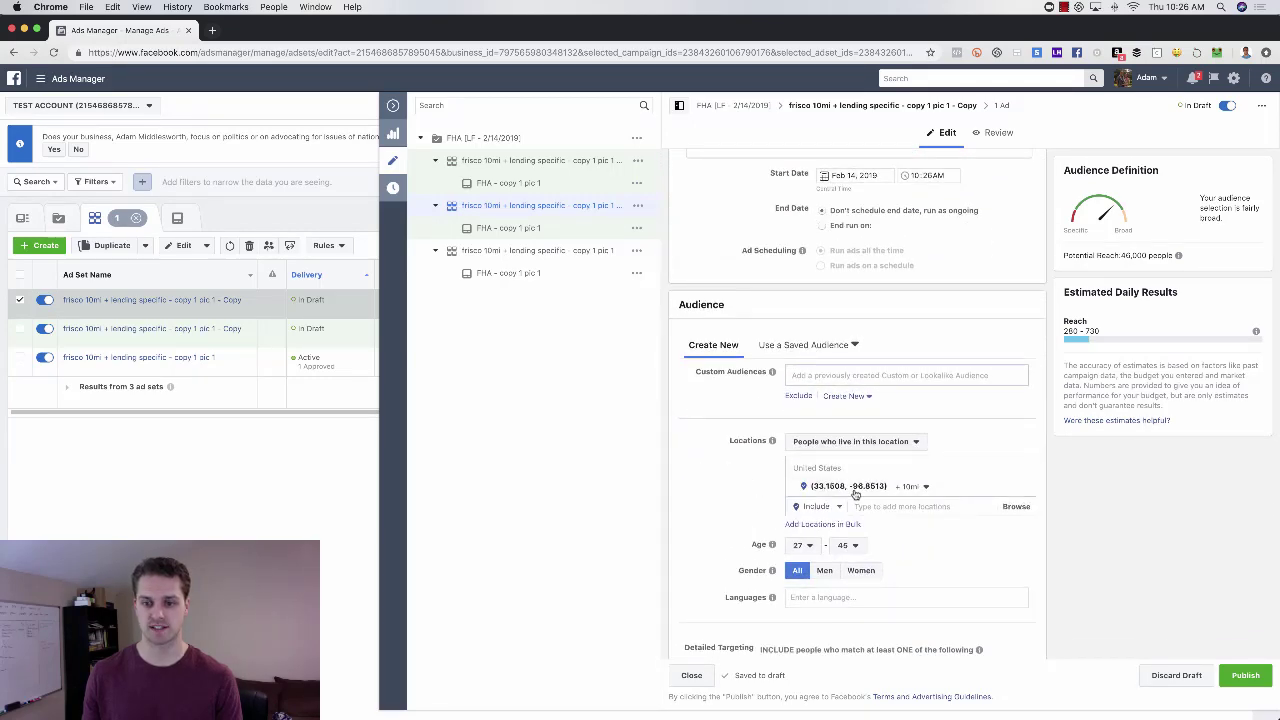
pyautogui.click(1023, 487)
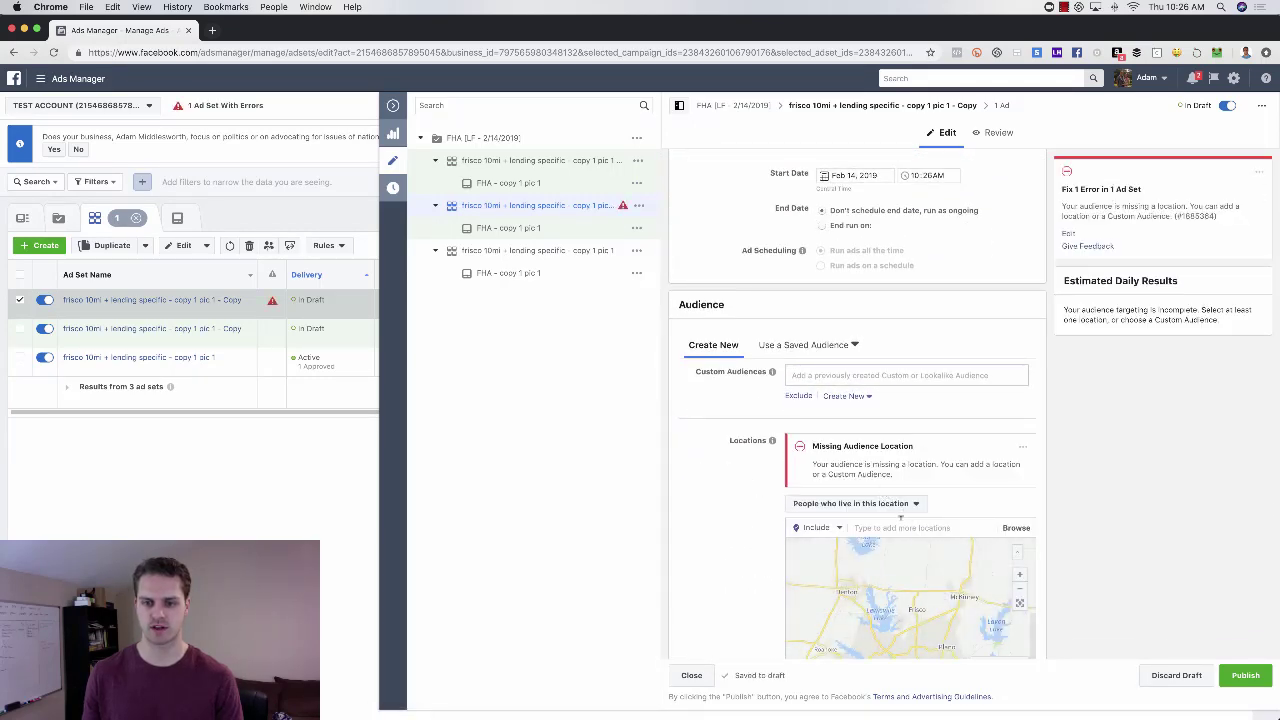
pyautogui.click(900, 527)
pyautogui.write('austin')
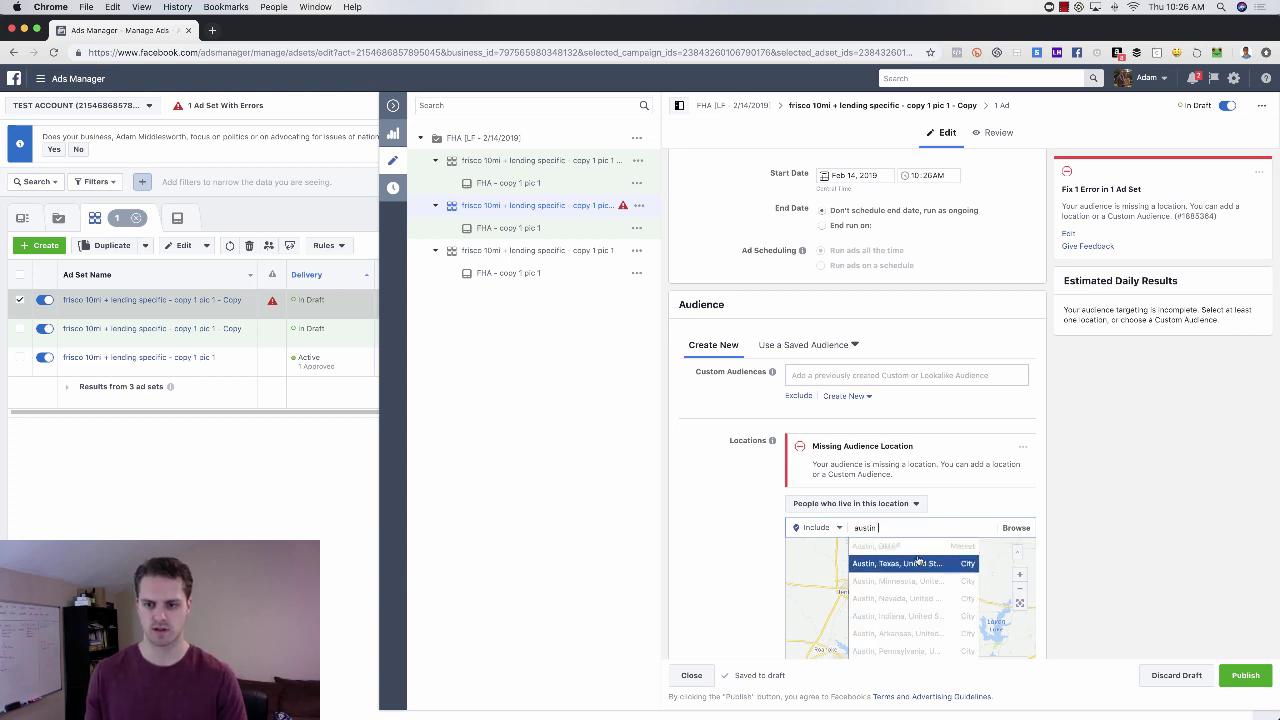
pyautogui.click(917, 563)
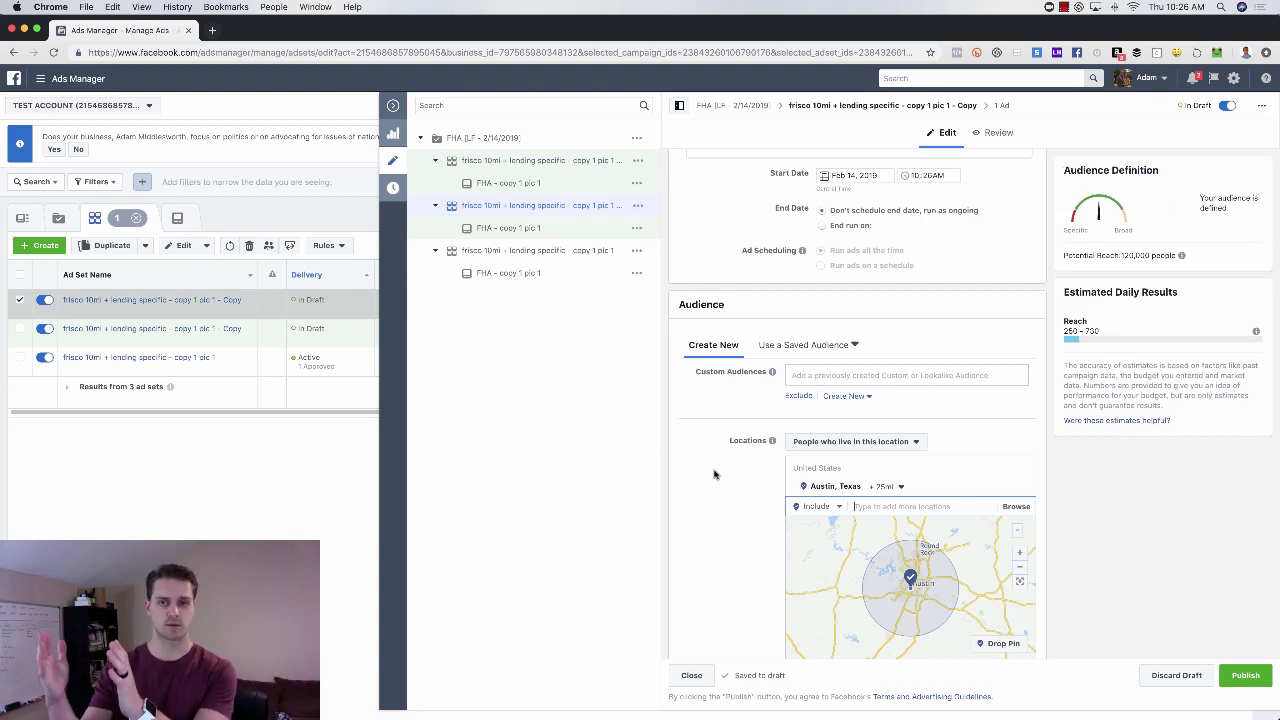
# - Rename the copied ad set to "Austin 10mi + lending specific - copy 1 pic 1" and close its editor
pyautogui.scroll(10, 860, 500)
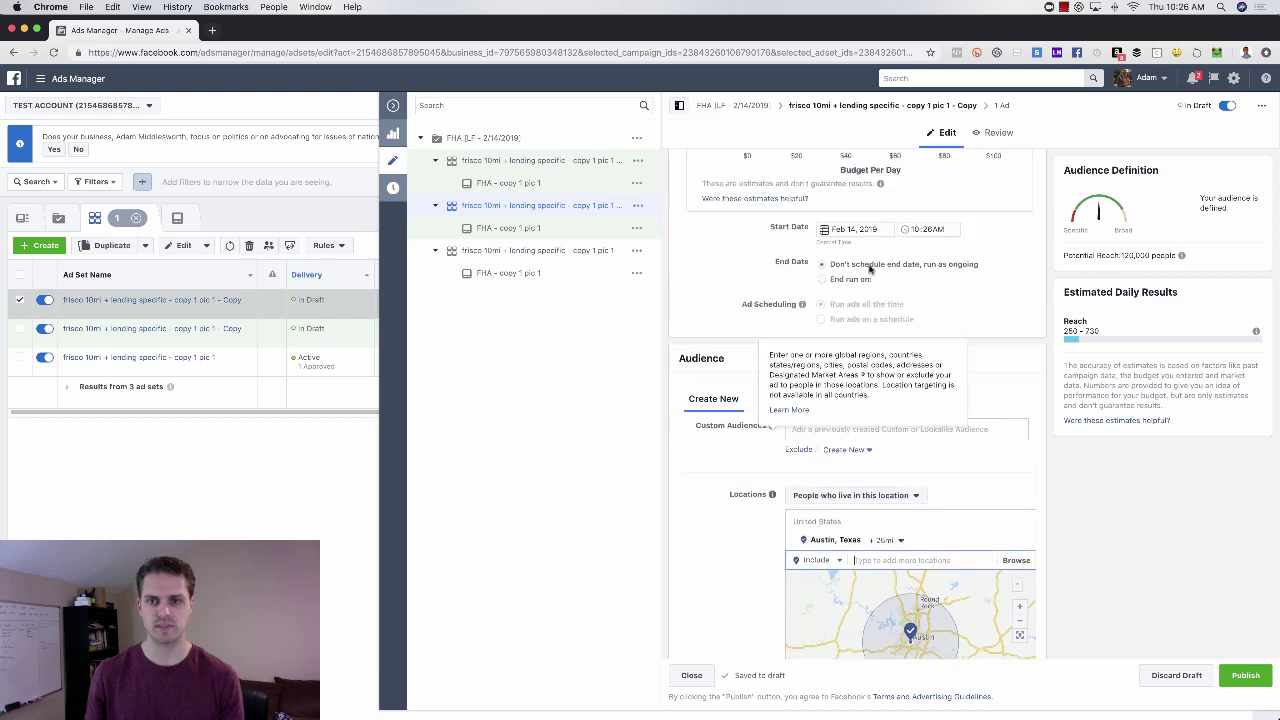
pyautogui.doubleClick(768, 175)
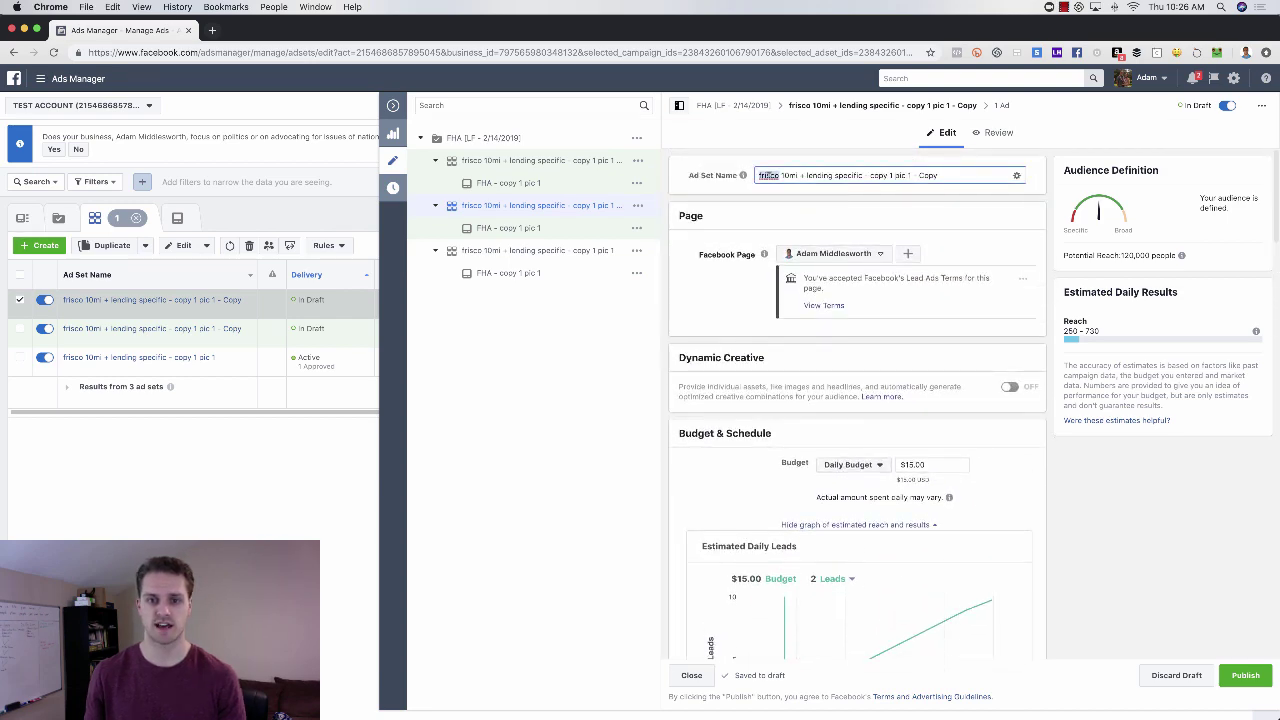
pyautogui.write('Austin')
pyautogui.moveTo(755, 178)
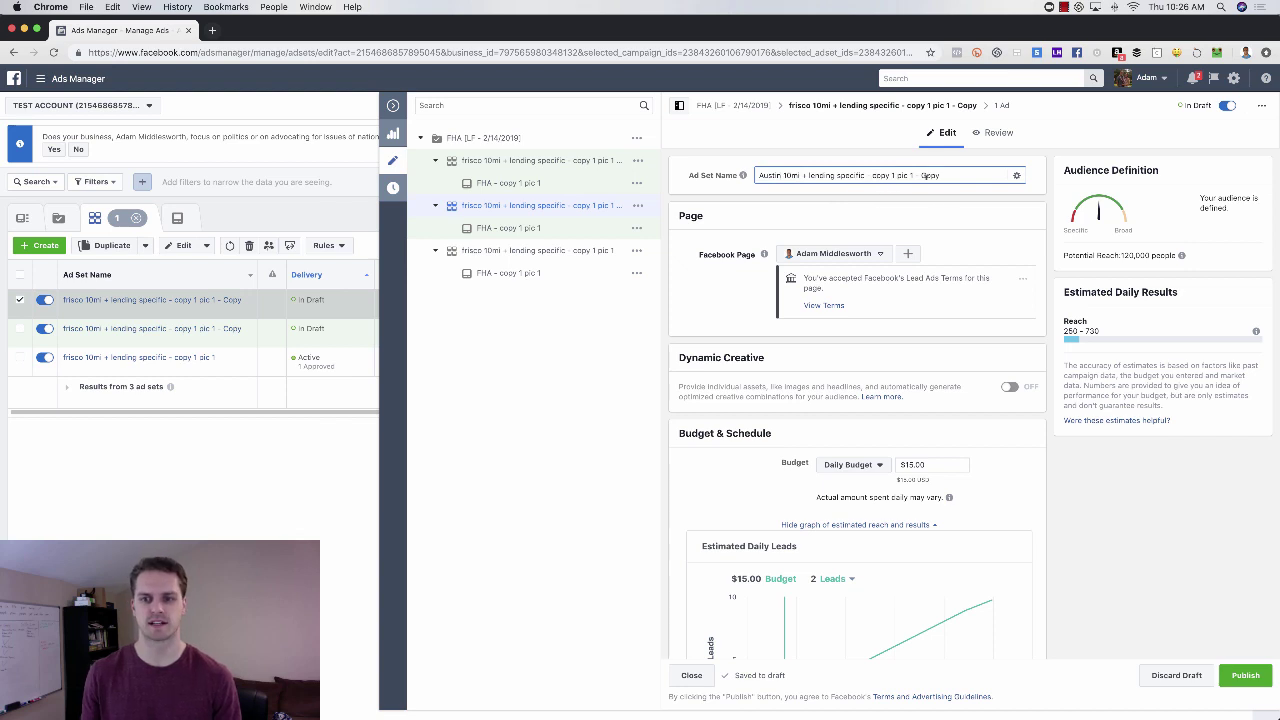
pyautogui.press('BackSpace')
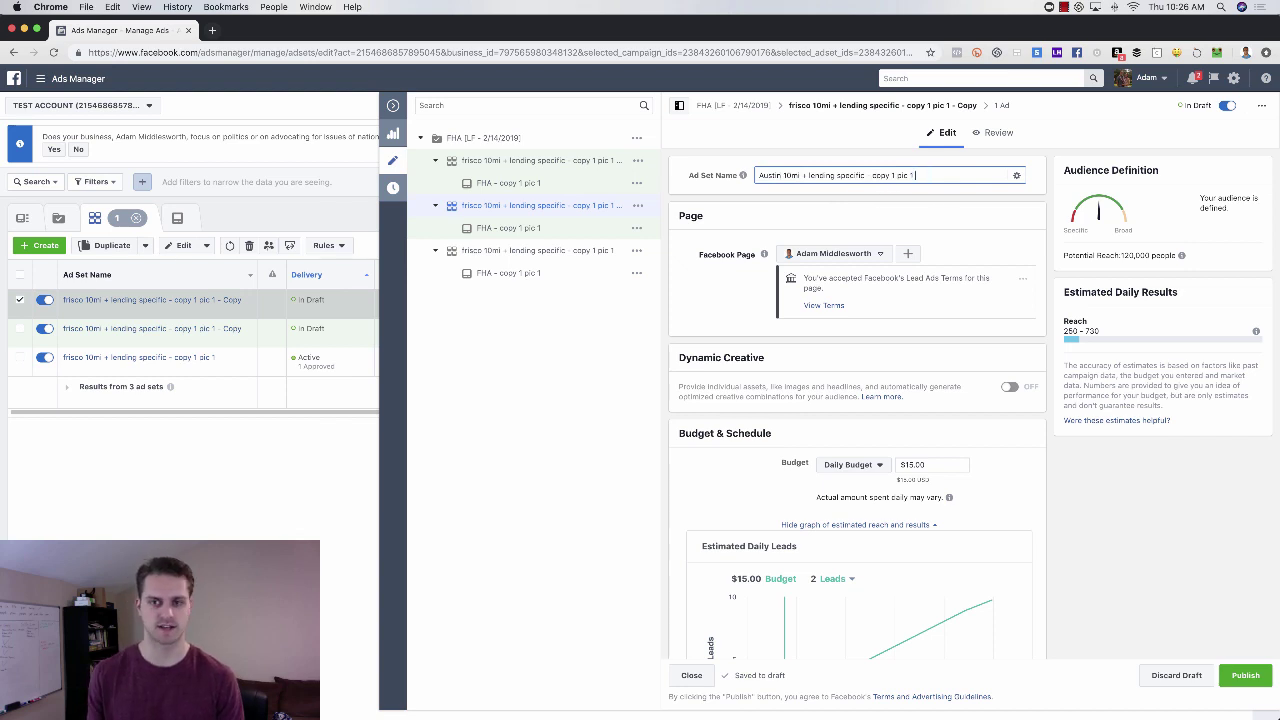
pyautogui.click(393, 160)
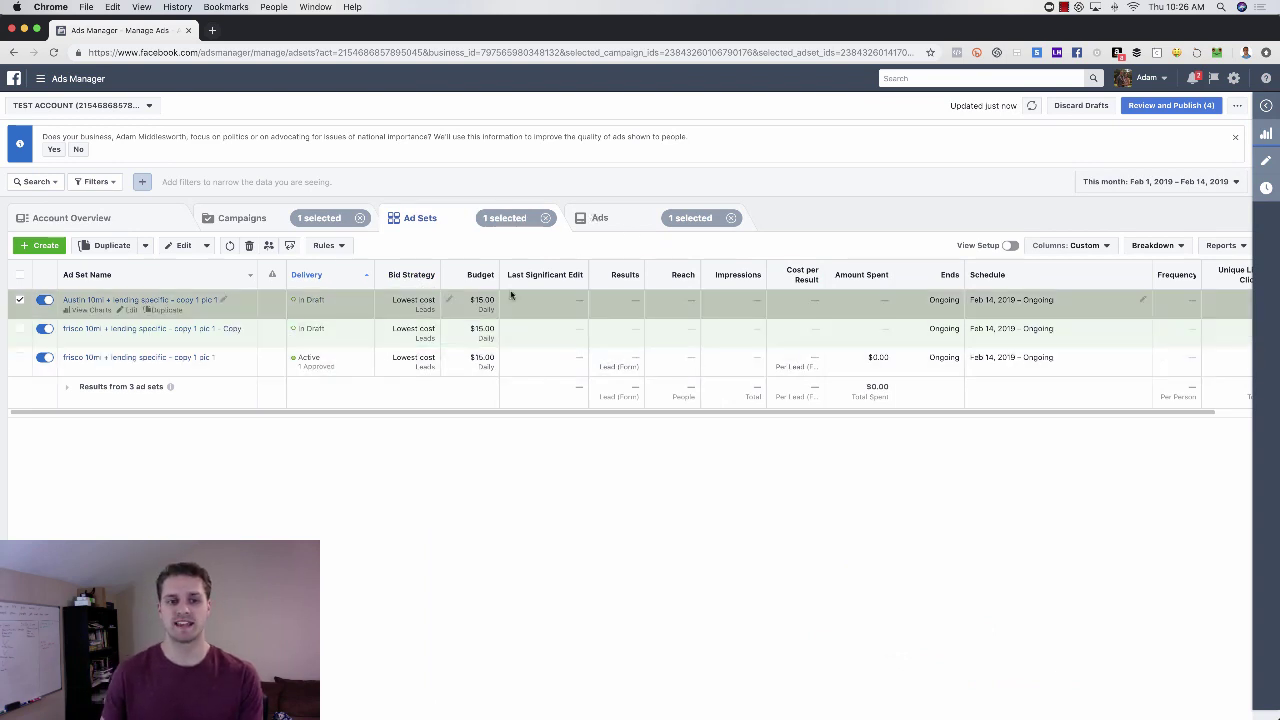
# - View the Austin ad set's ad, then the ads of all ad sets together, and check the FHA campaign they belong to
pyautogui.click(614, 224)
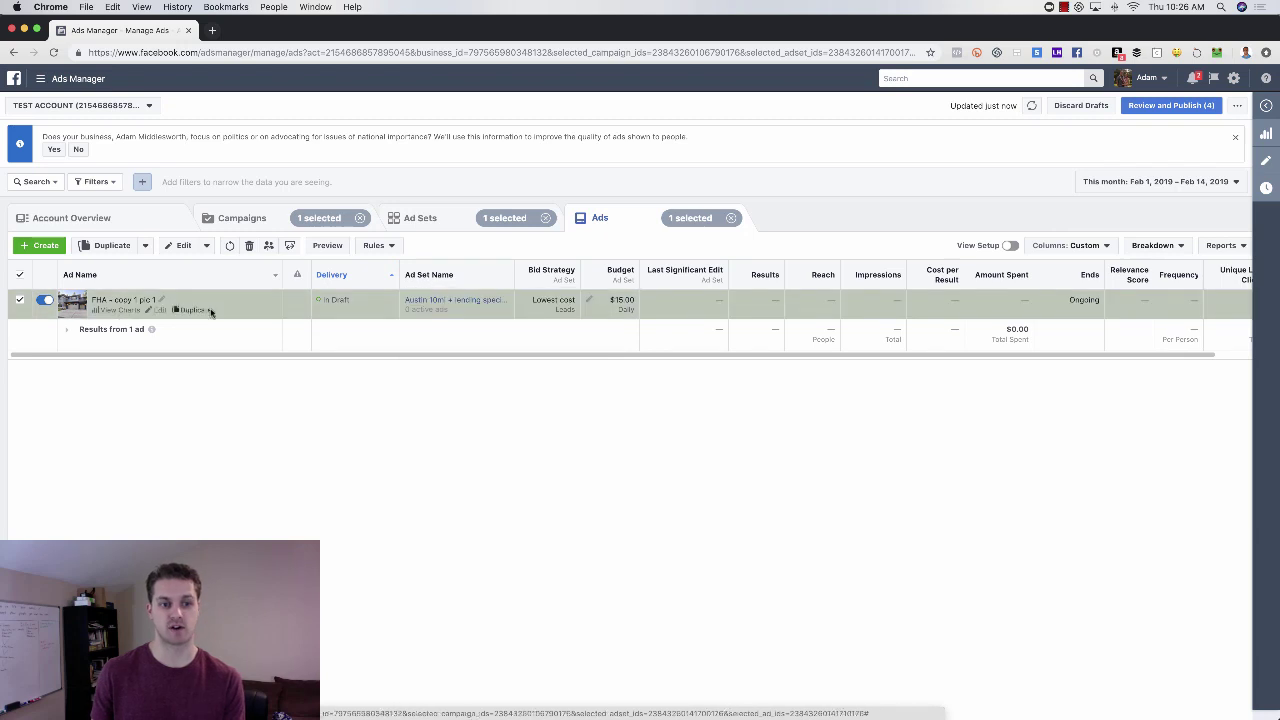
pyautogui.click(421, 217)
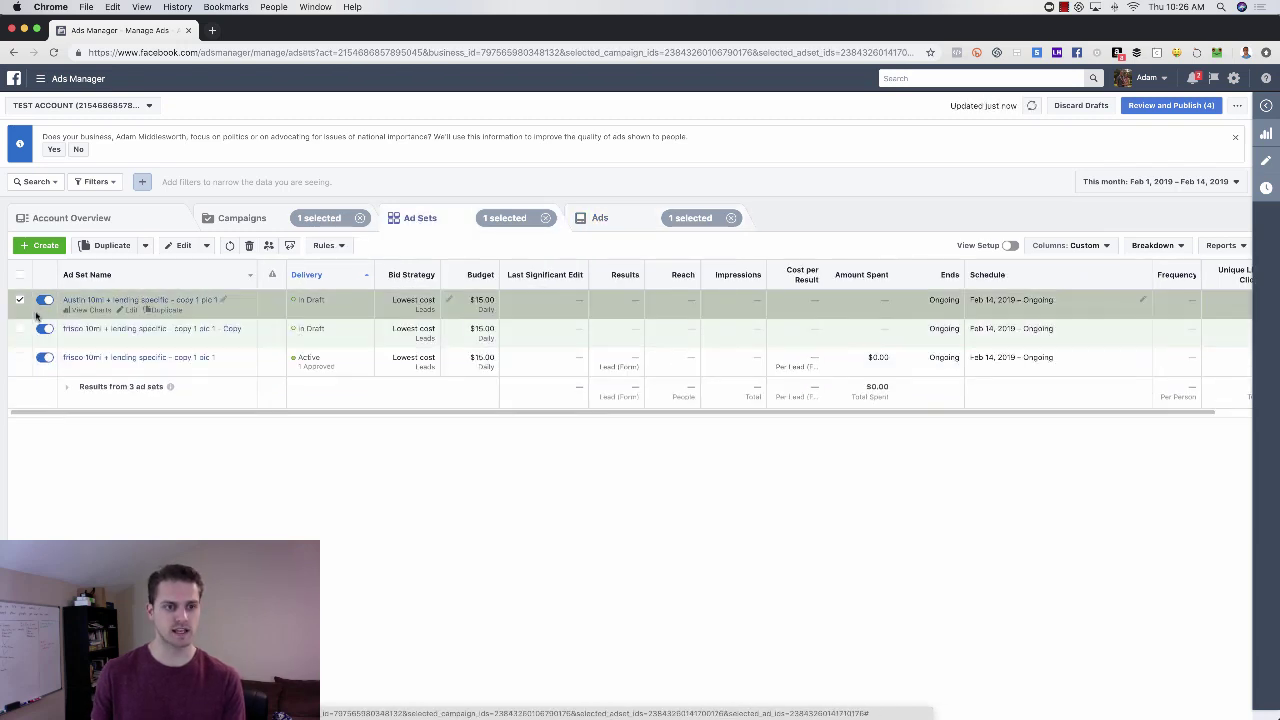
pyautogui.click(20, 275)
pyautogui.click(628, 222)
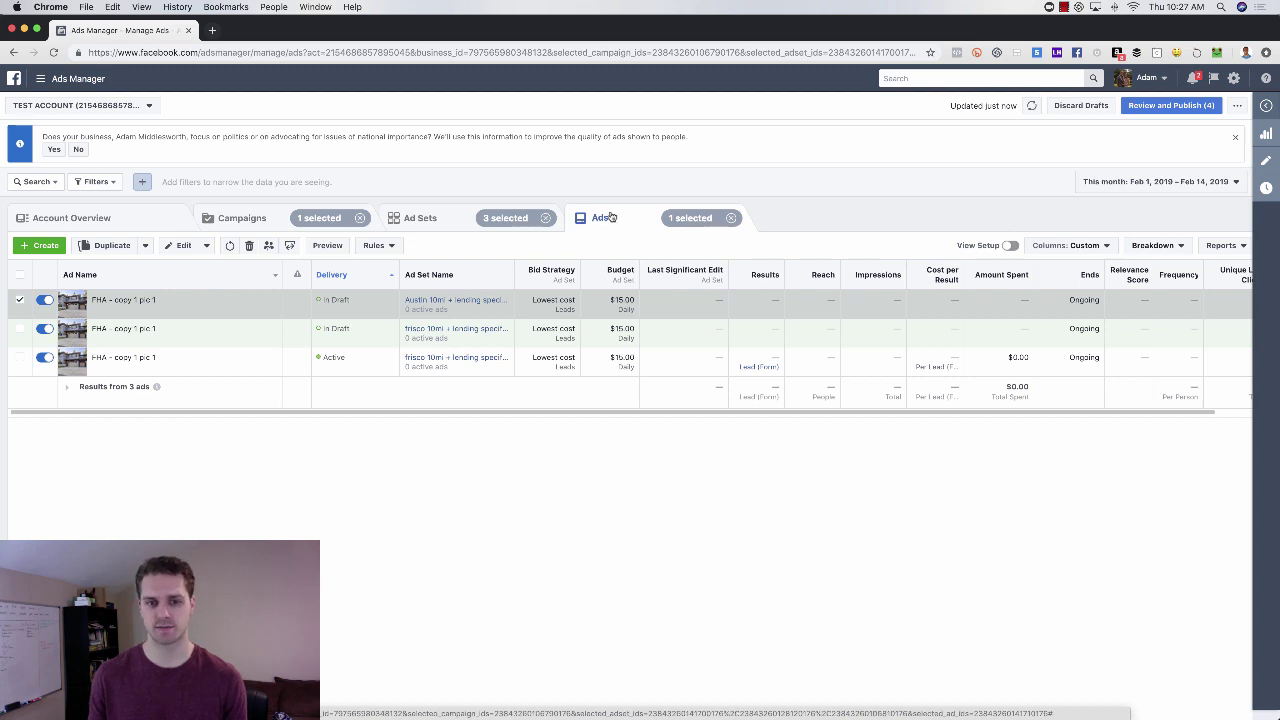
pyautogui.click(255, 217)
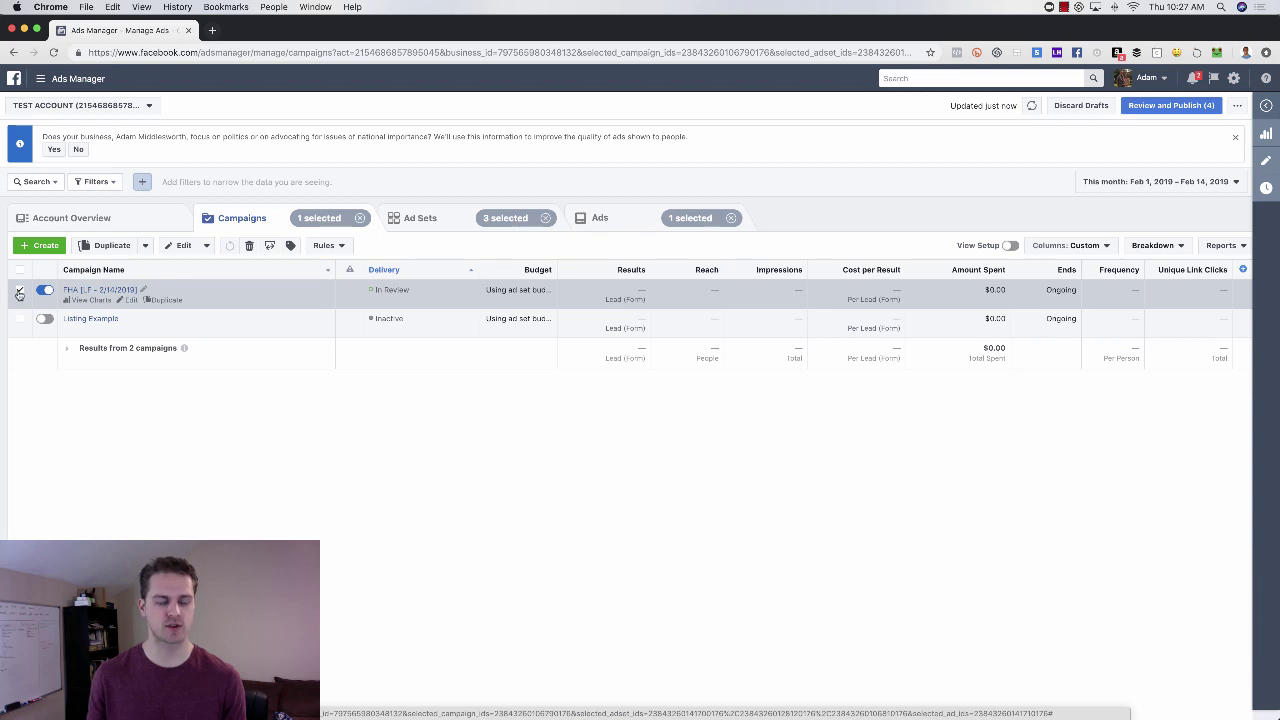
pyautogui.click(414, 217)
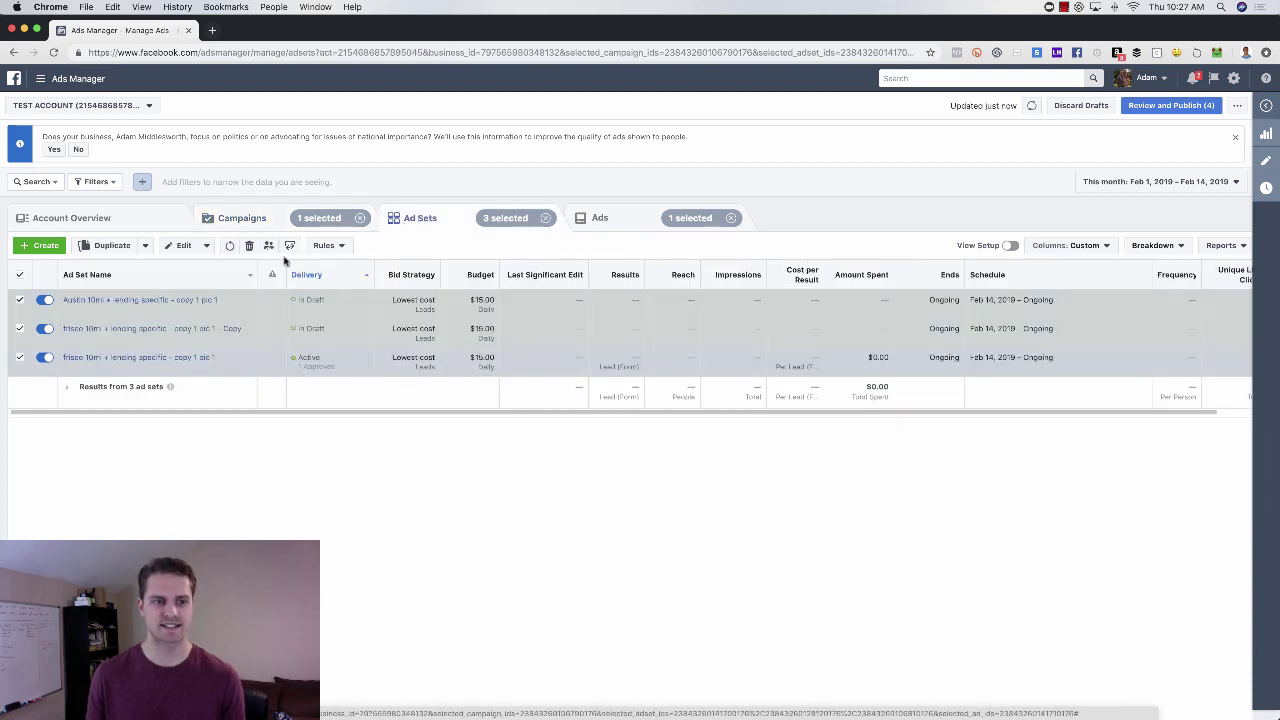
# - Select only the Austin ad set and show its ad with the Performance and Clicks column preset
pyautogui.click(20, 277)
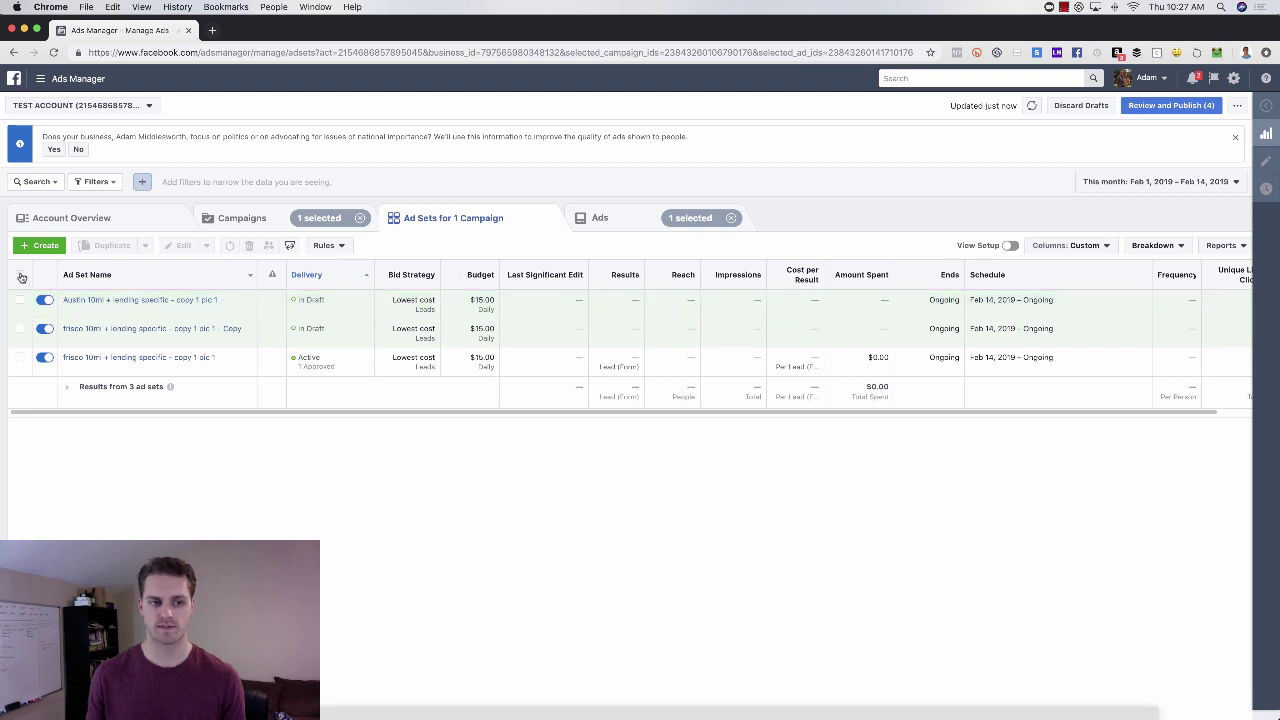
pyautogui.click(21, 277)
pyautogui.click(21, 277)
pyautogui.click(20, 299)
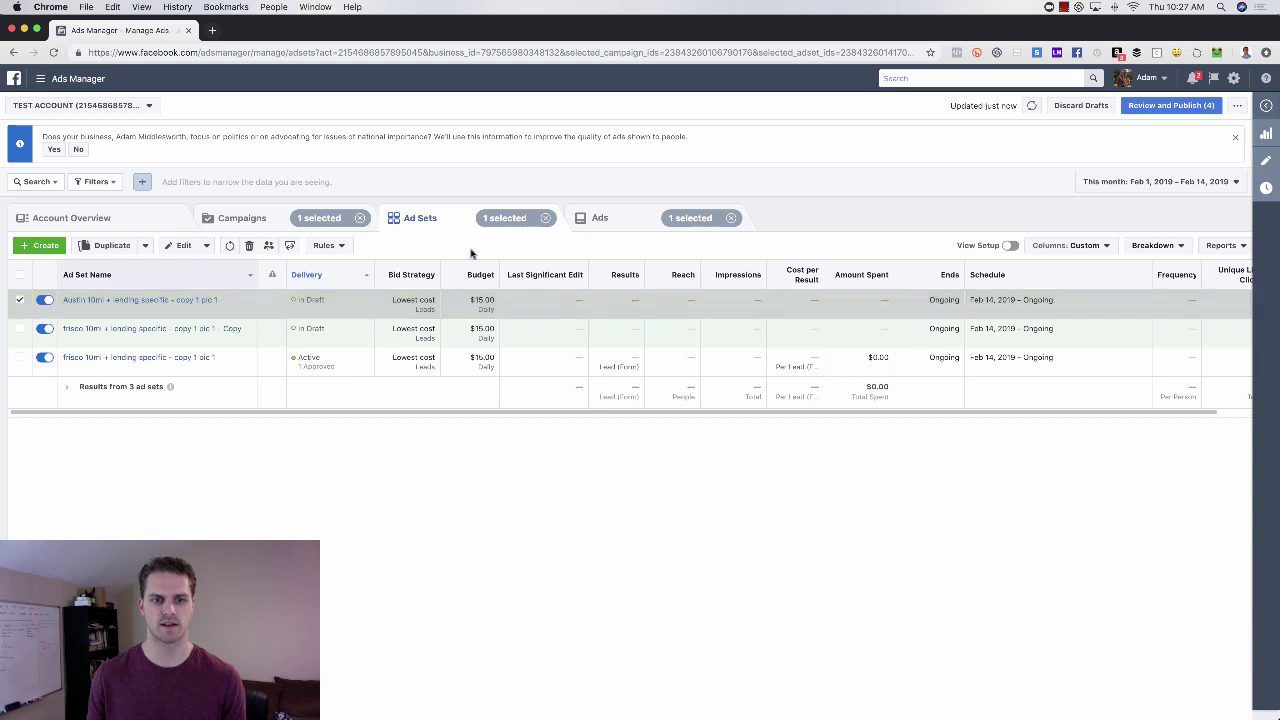
pyautogui.click(603, 218)
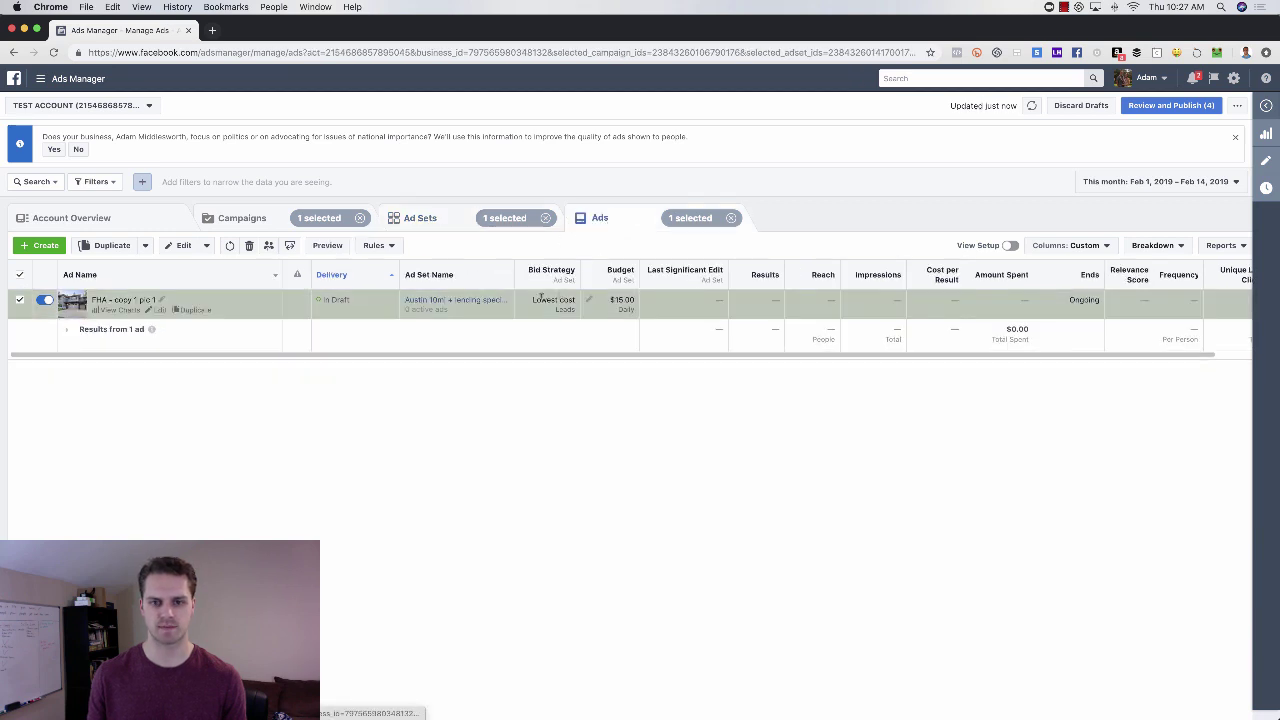
pyautogui.click(1080, 247)
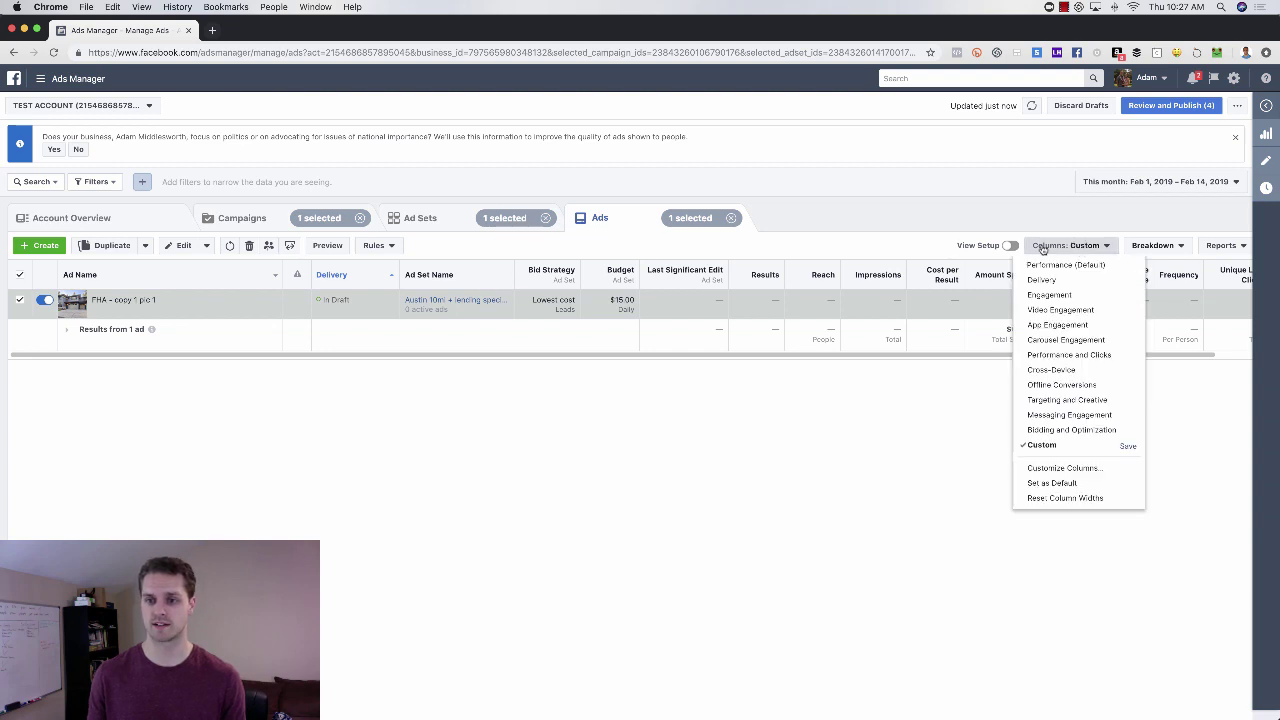
pyautogui.click(1055, 355)
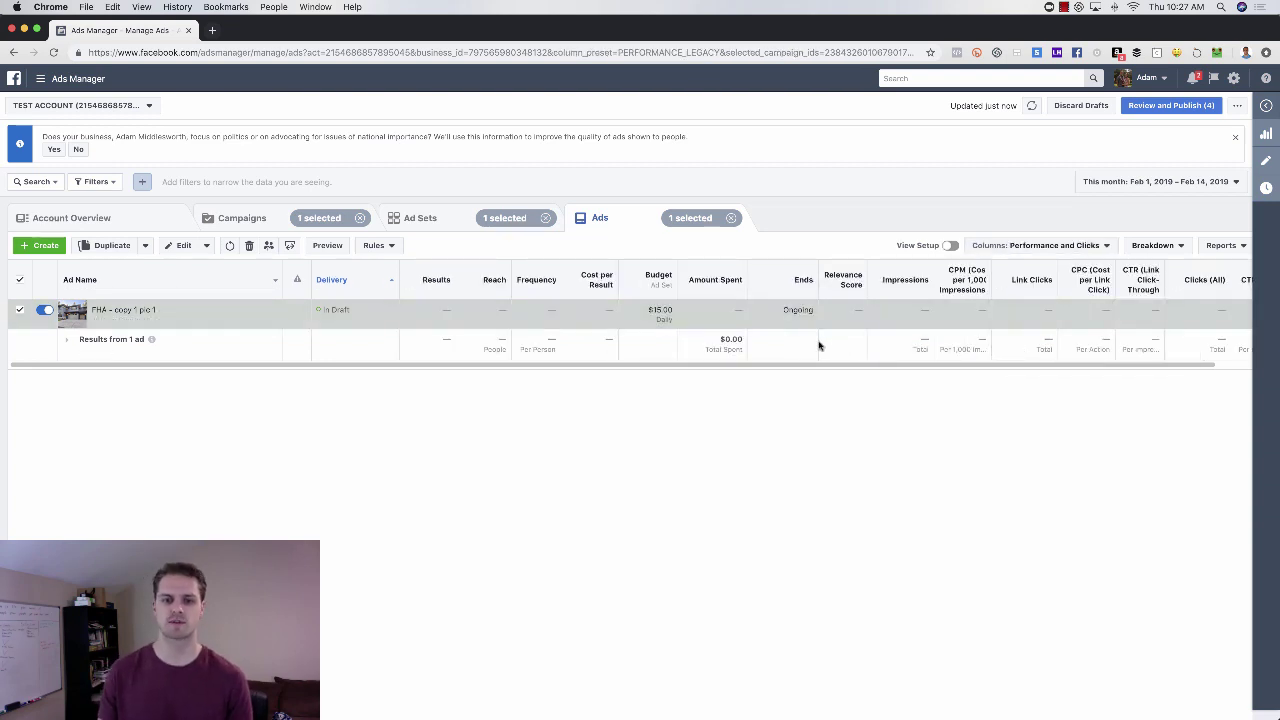
# - Examine the metric columns and read the descriptions of Relevance Score, CPM, CPC, CTR and Cost per Result
pyautogui.hscroll(3, 800, 330)
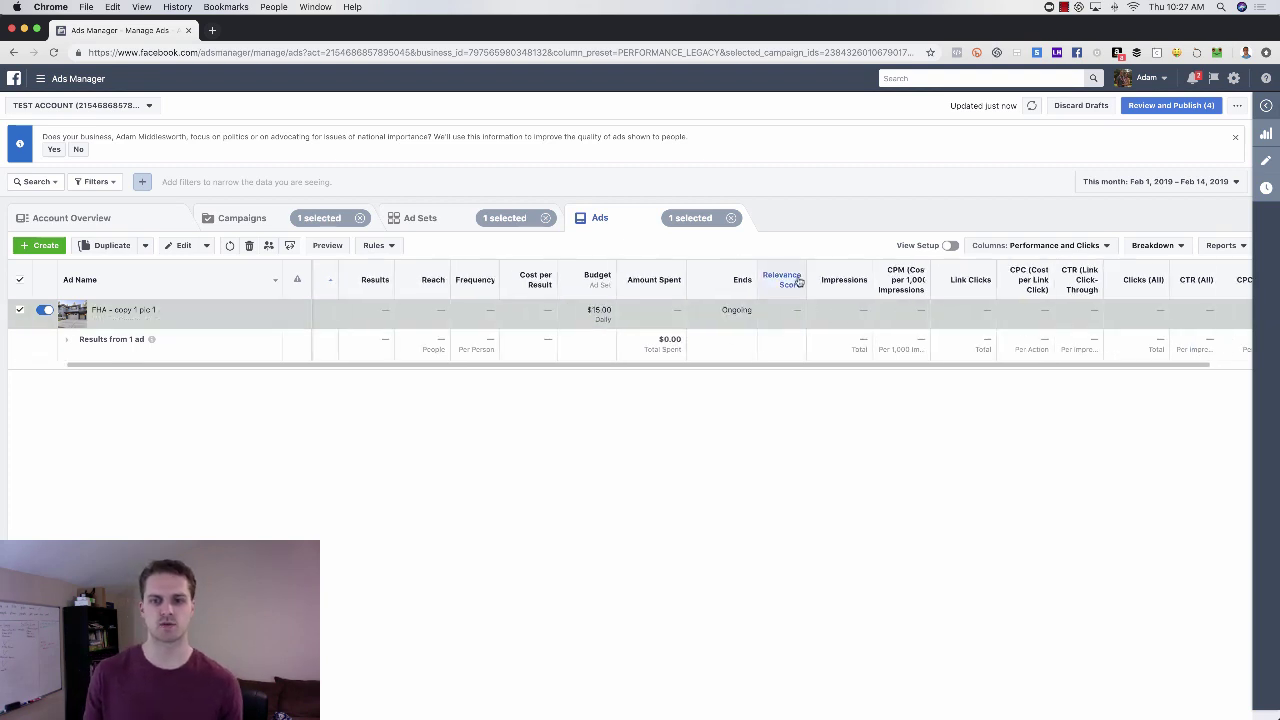
pyautogui.moveTo(790, 290)
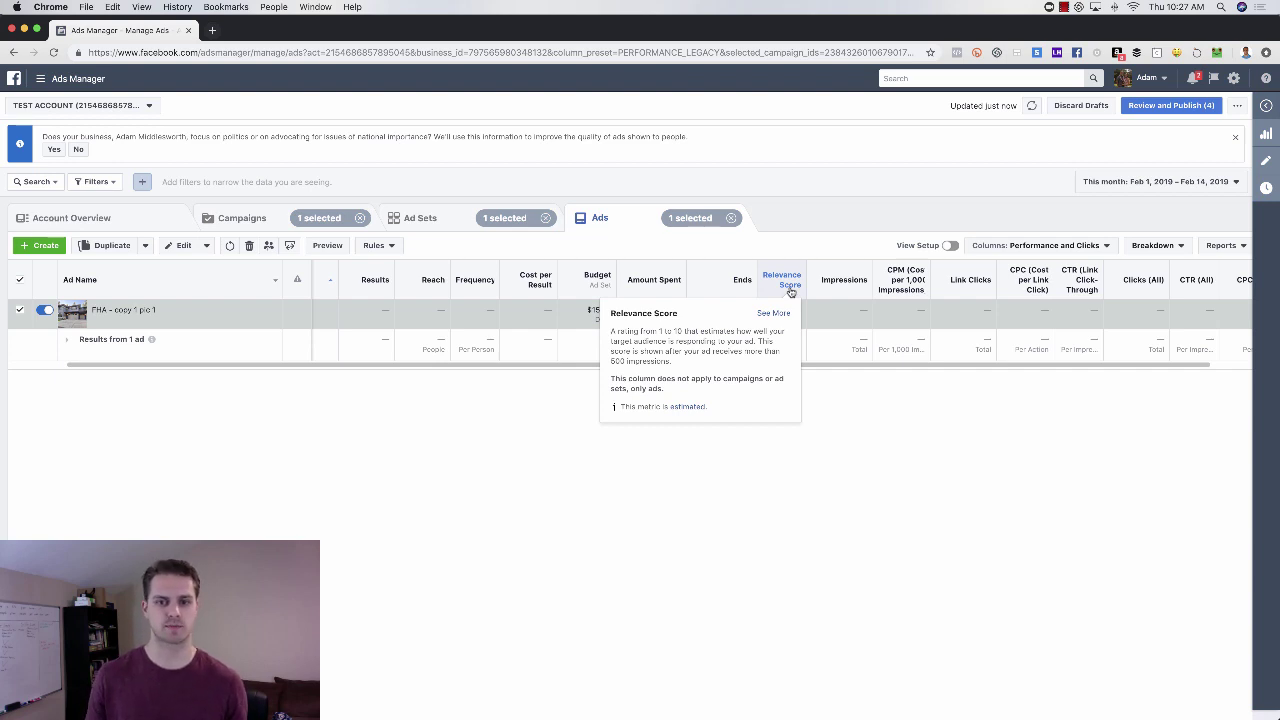
pyautogui.moveTo(900, 285)
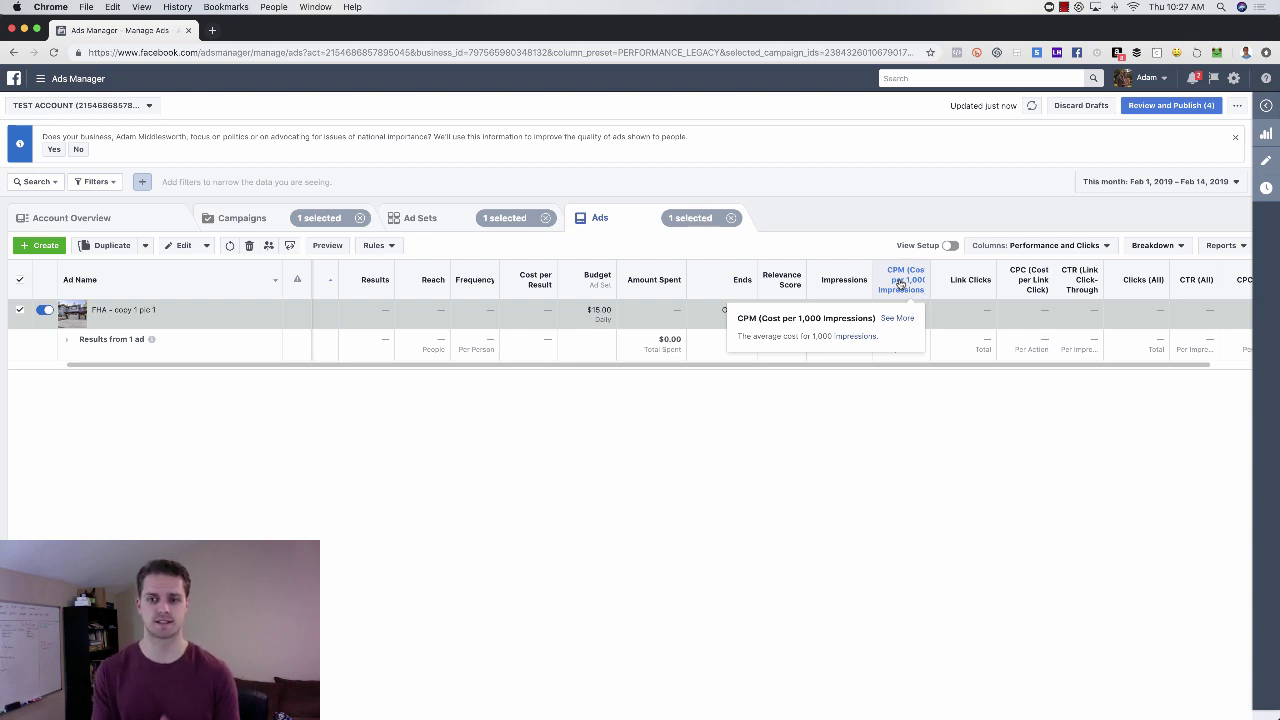
pyautogui.moveTo(1031, 279)
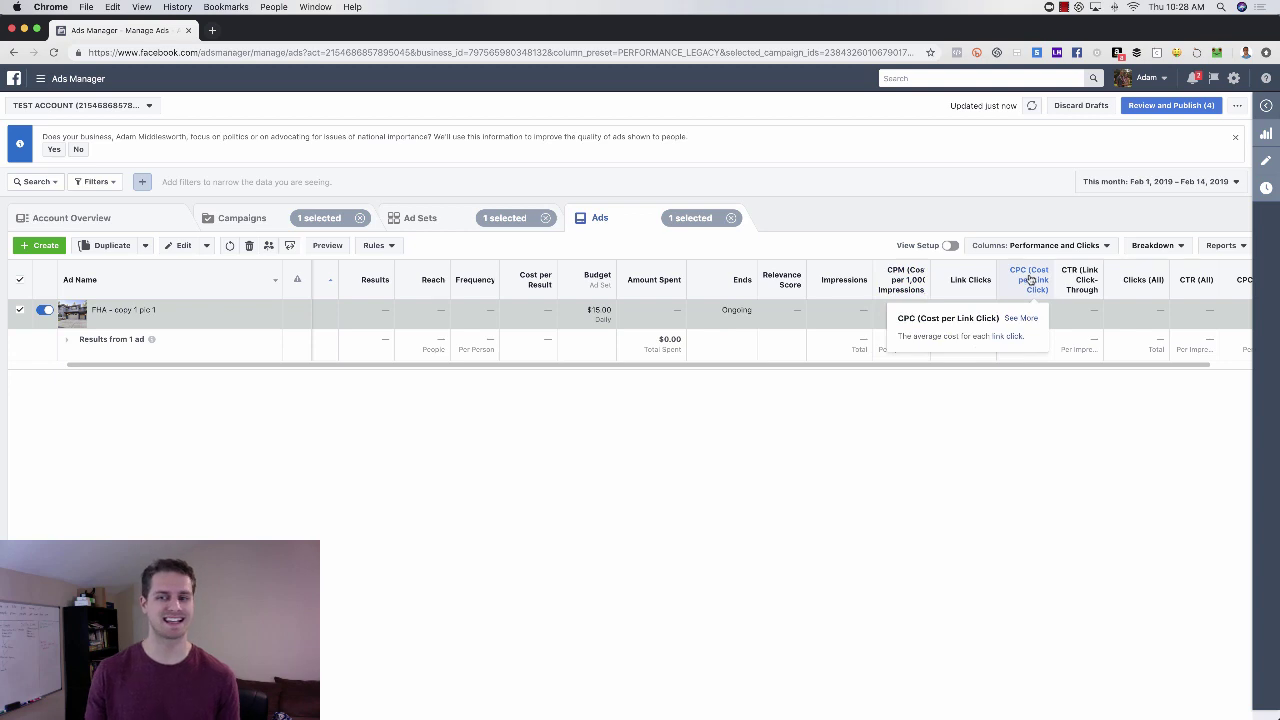
pyautogui.moveTo(1070, 281)
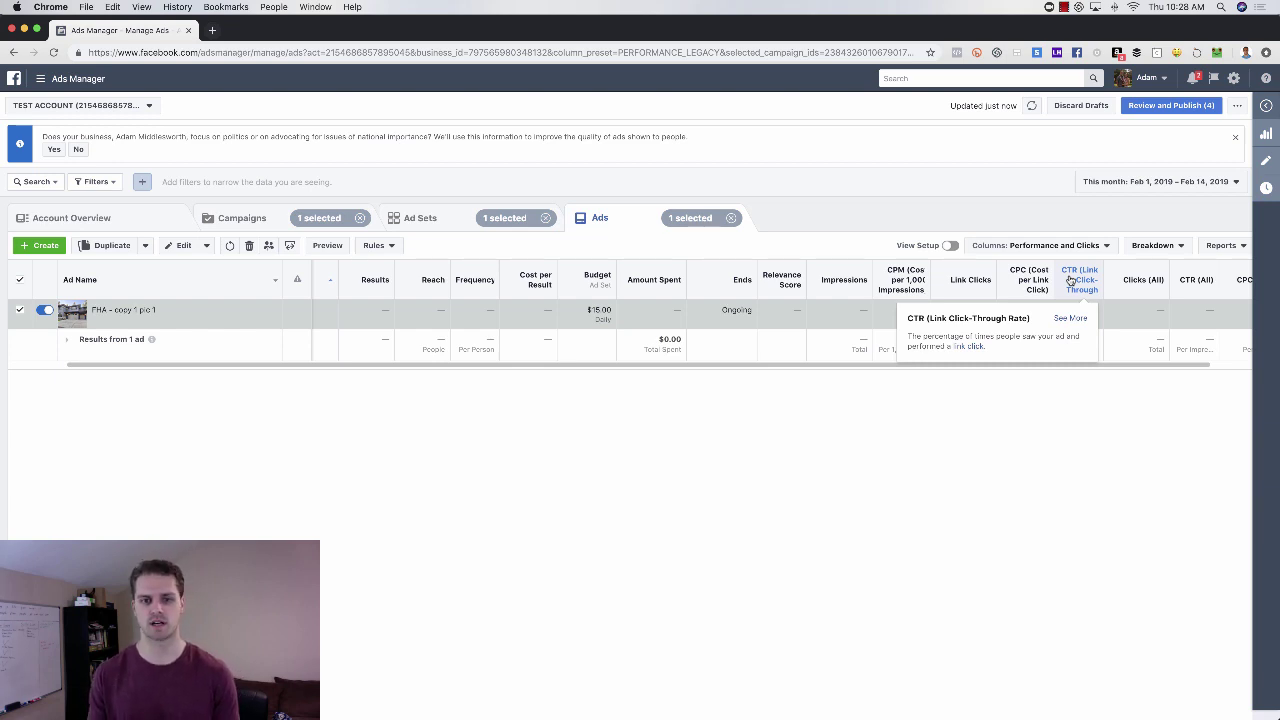
pyautogui.hscroll(-1, 700, 285)
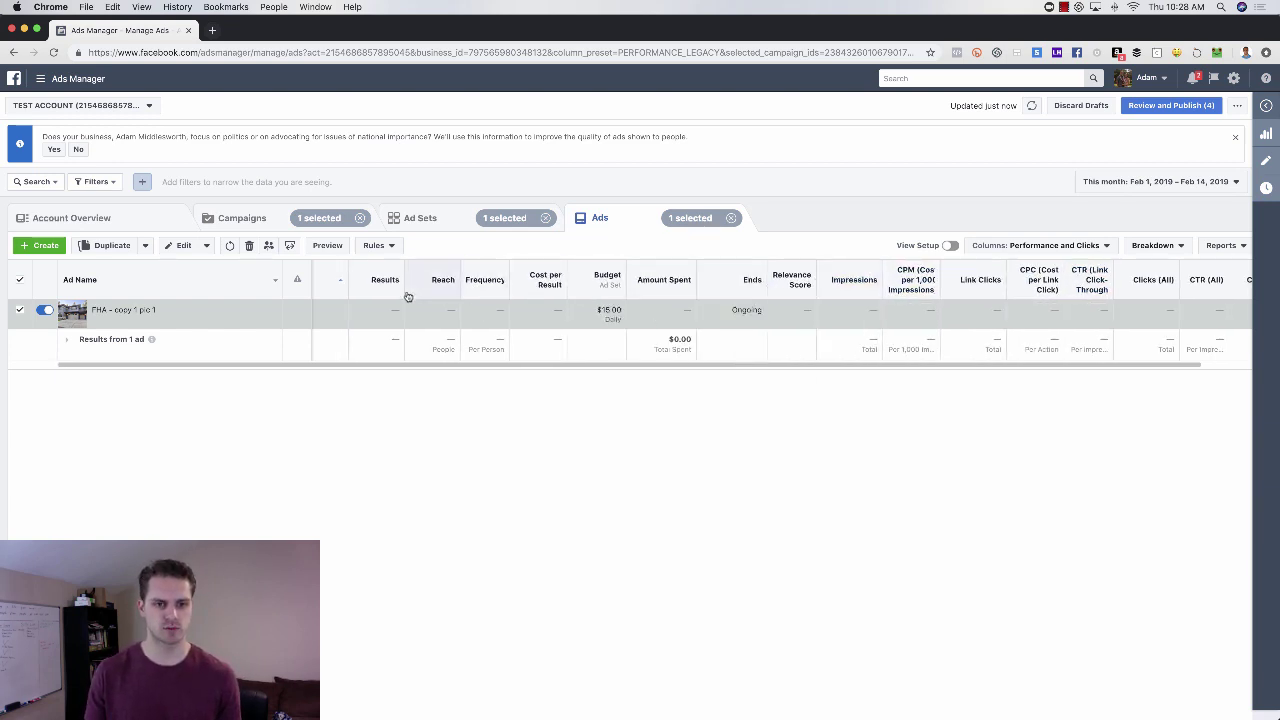
pyautogui.moveTo(385, 283)
pyautogui.hscroll(-2, 403, 283)
pyautogui.moveTo(566, 285)
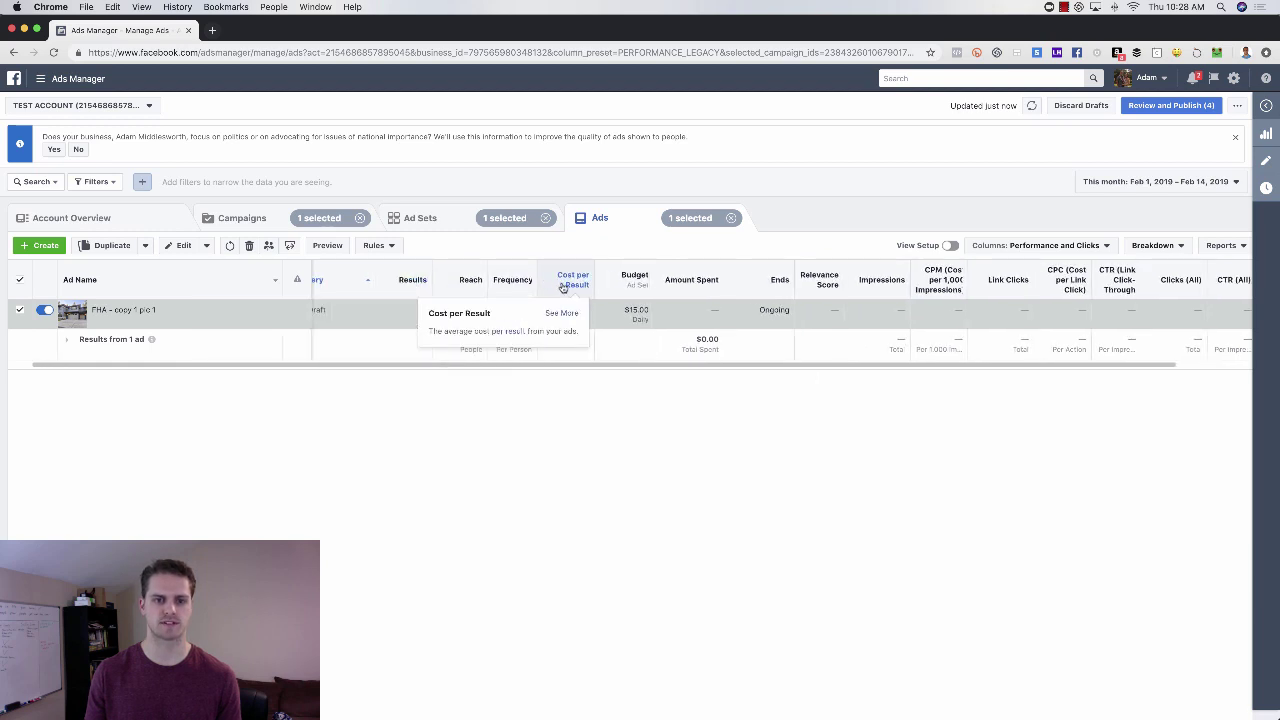